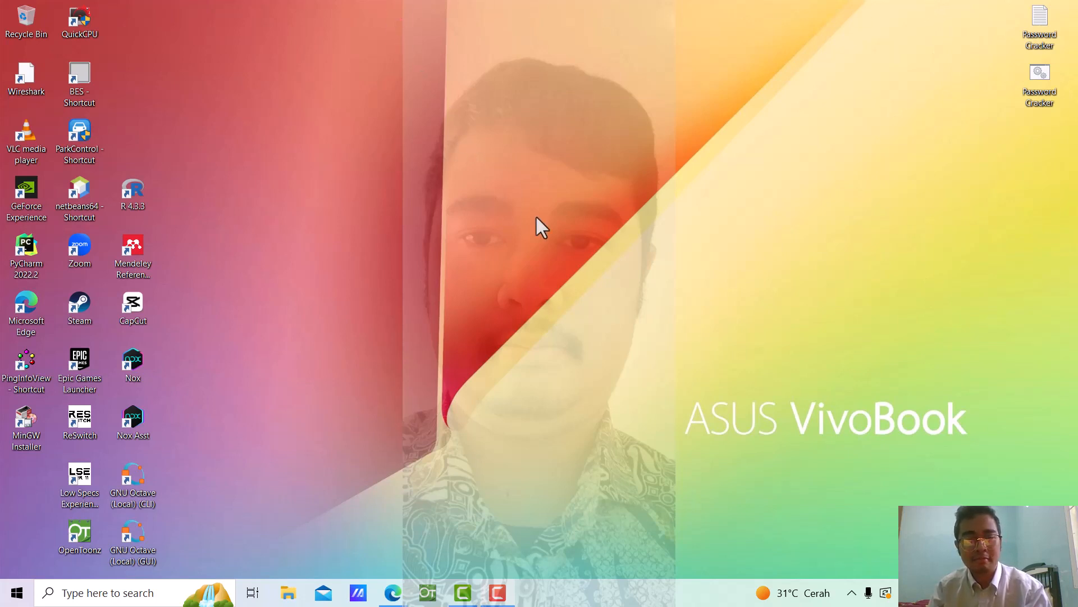
# Find XAMPP through Windows search and launch the XAMPP Control Panel
pyautogui.click(149, 594)
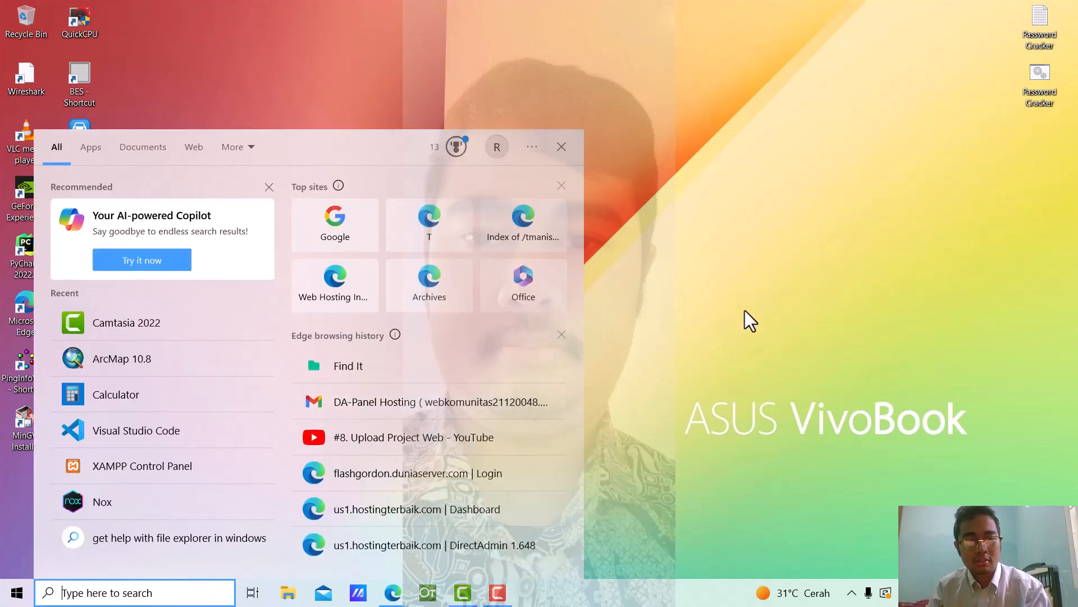
pyautogui.write('xa')
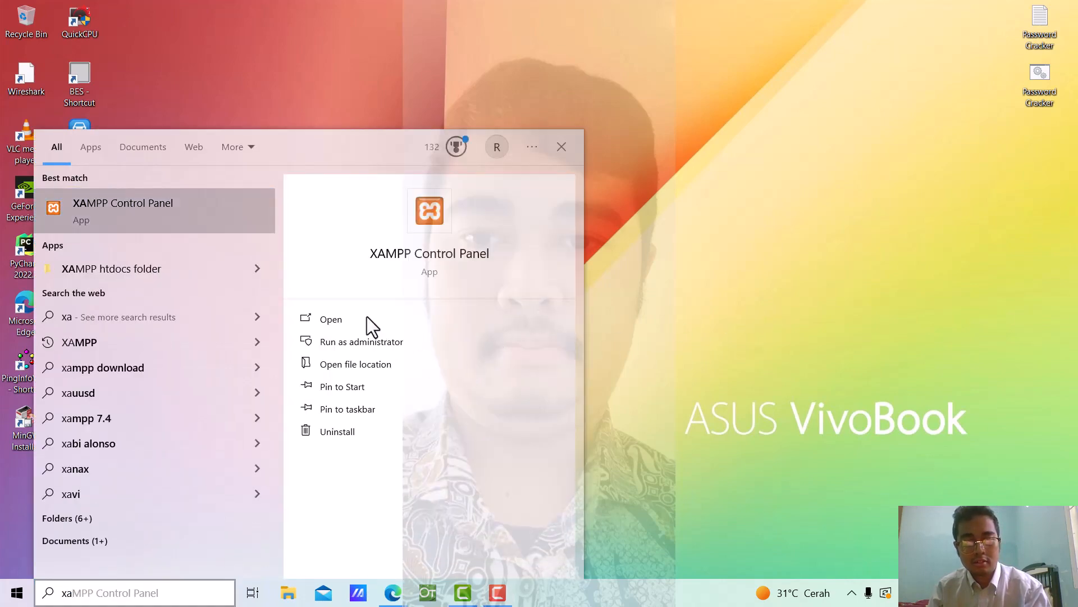
pyautogui.click(366, 316)
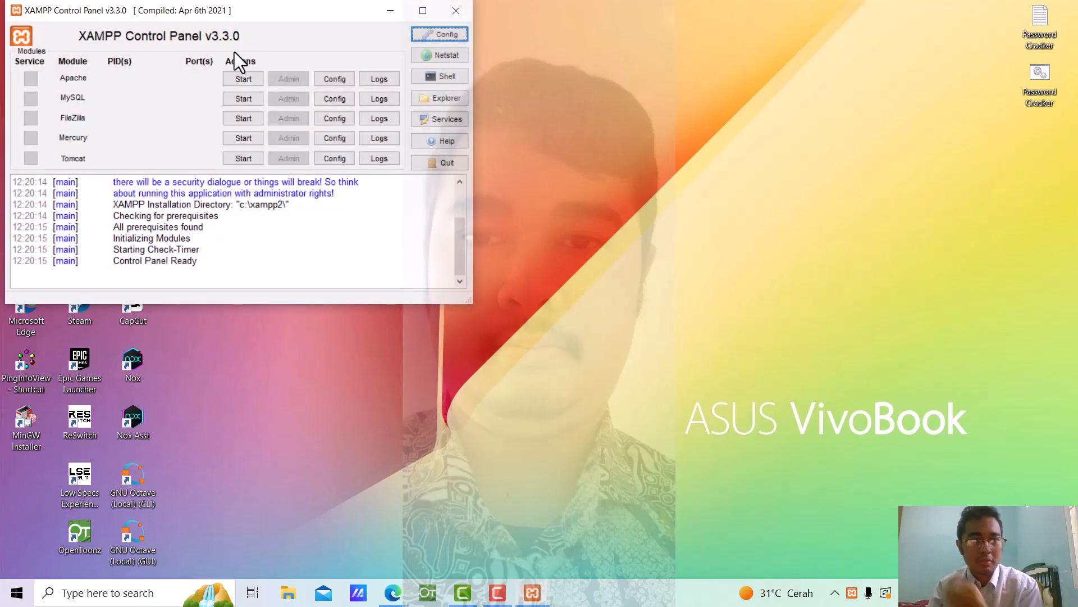
# Start the Apache and MySQL services, then open phpMyAdmin from MySQL's Admin button
pyautogui.click(234, 78)
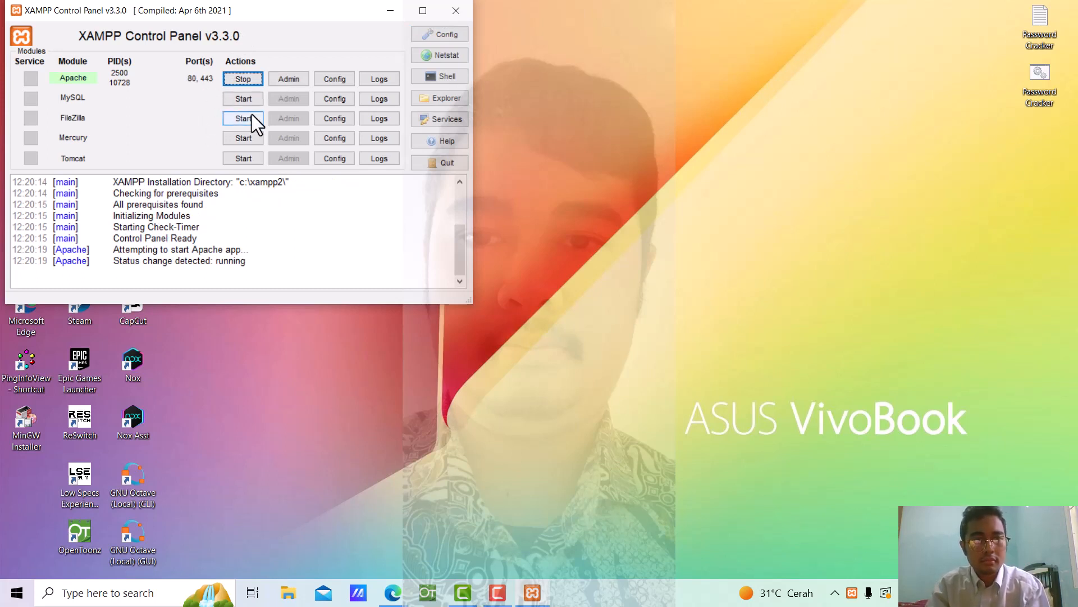
pyautogui.click(244, 97)
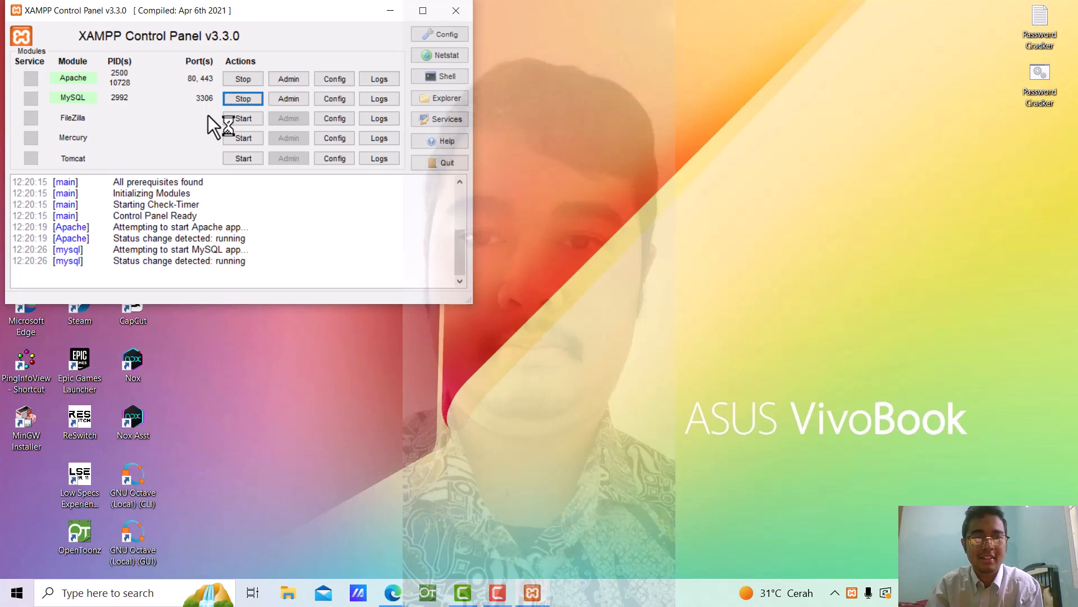
pyautogui.click(282, 98)
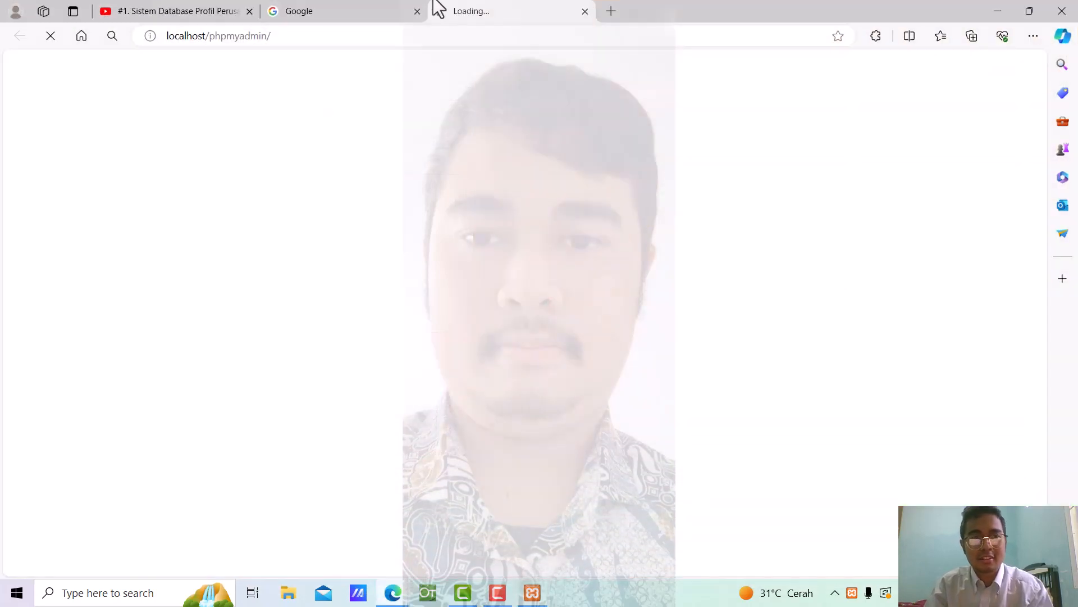
# Dismiss the server error and move phpMyAdmin into its own maximized browser window
pyautogui.scroll(-8, 446, 316)
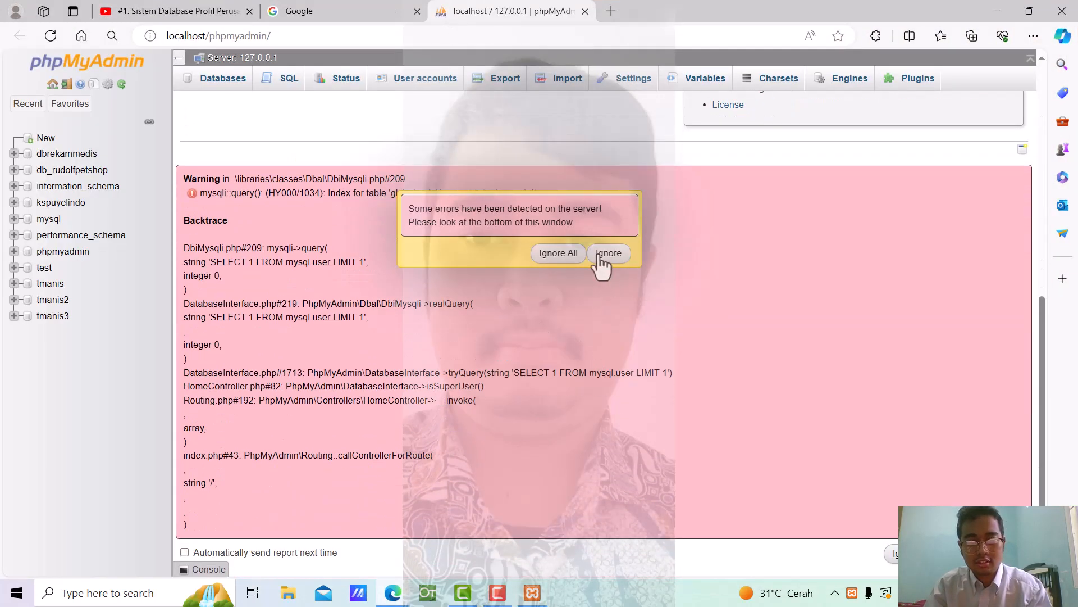
pyautogui.click(608, 253)
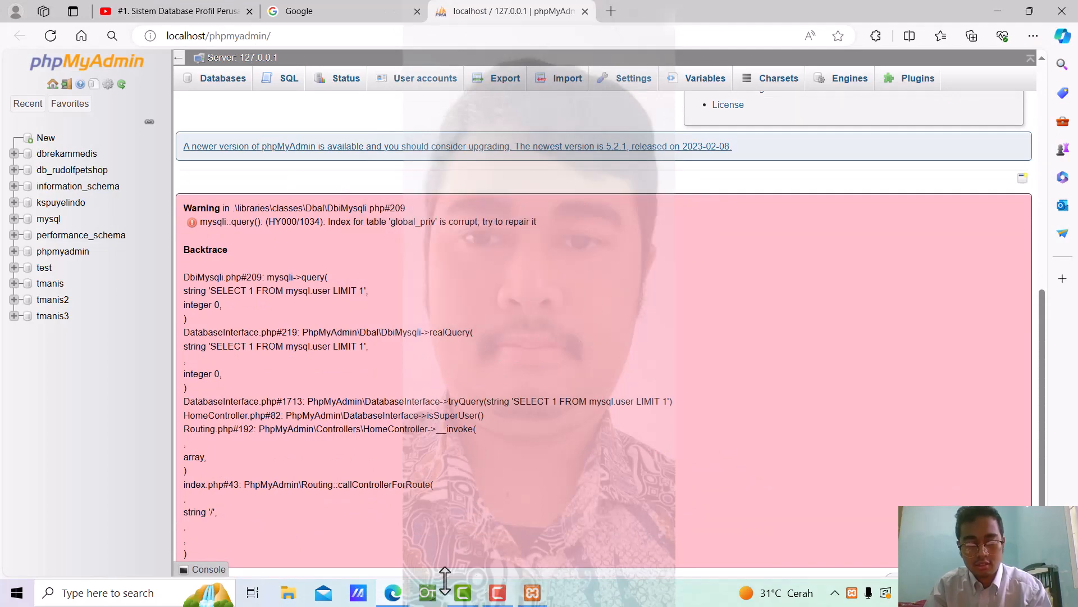
pyautogui.moveTo(393, 593)
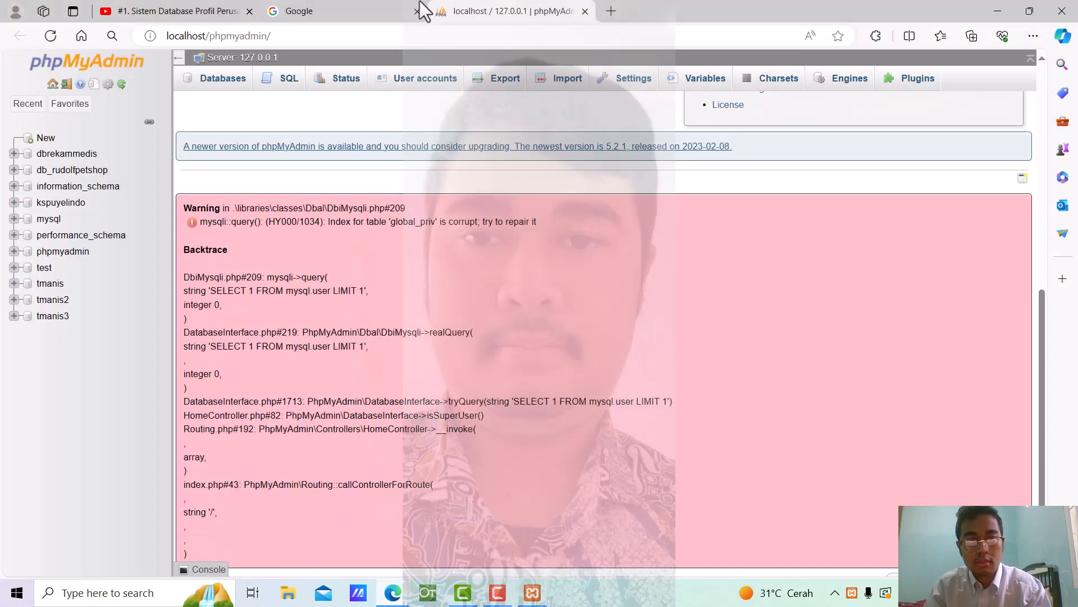
pyautogui.moveTo(487, 9); pyautogui.dragTo(425, 91)
pyautogui.moveTo(393, 592)
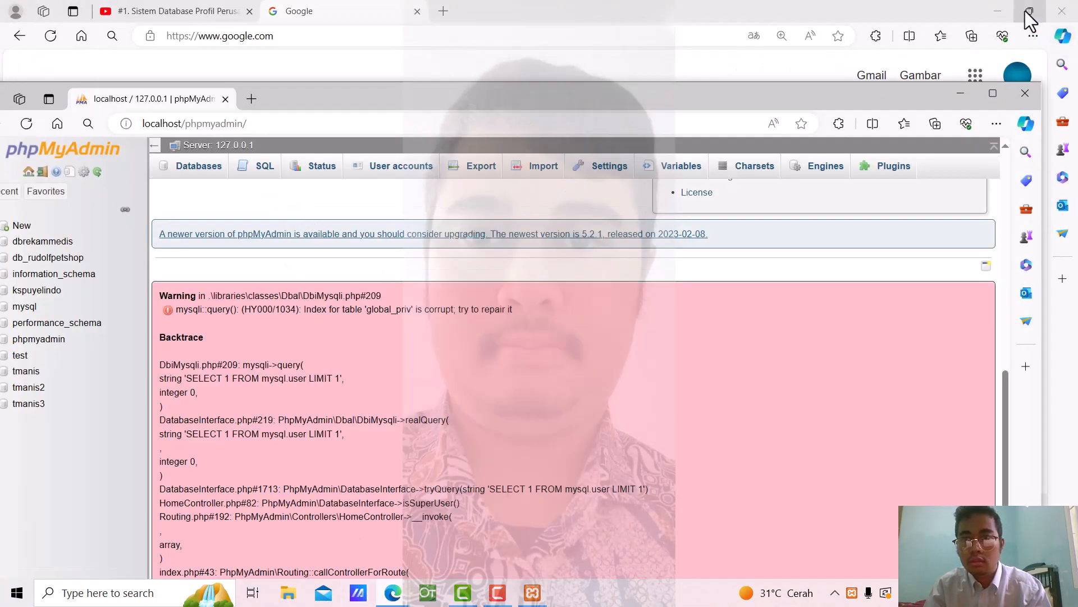
pyautogui.moveTo(409, 596)
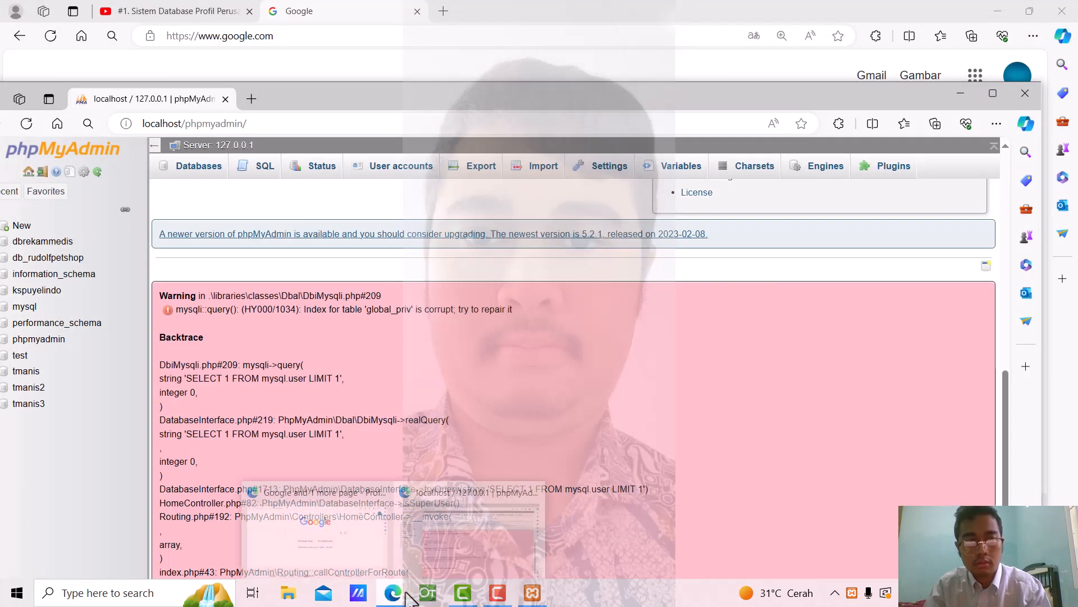
pyautogui.click(990, 95)
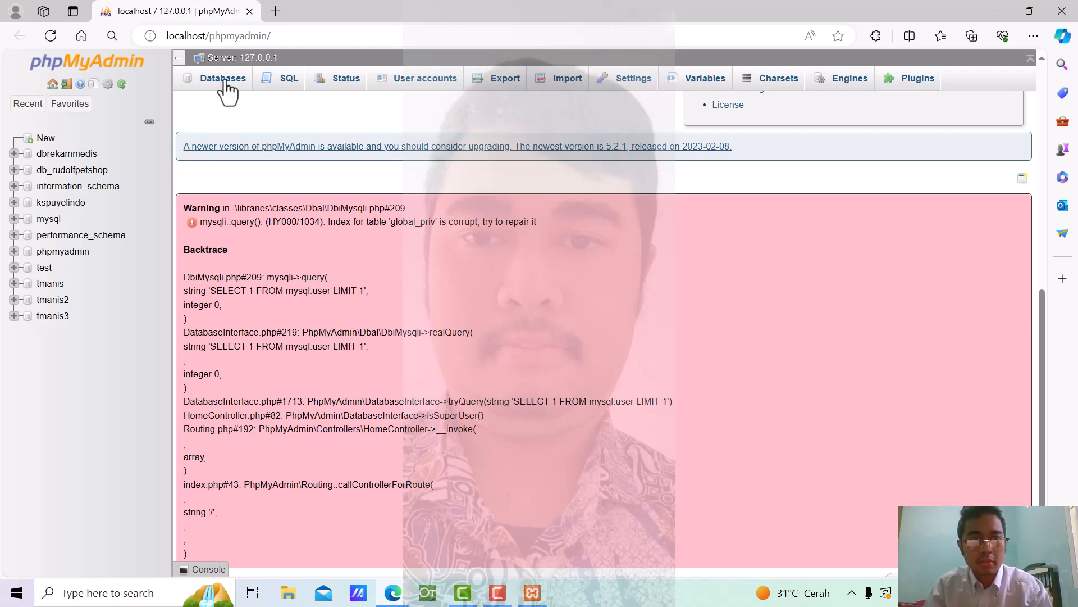
# Go to the Databases page listing the server's 11 databases
pyautogui.click(48, 144)
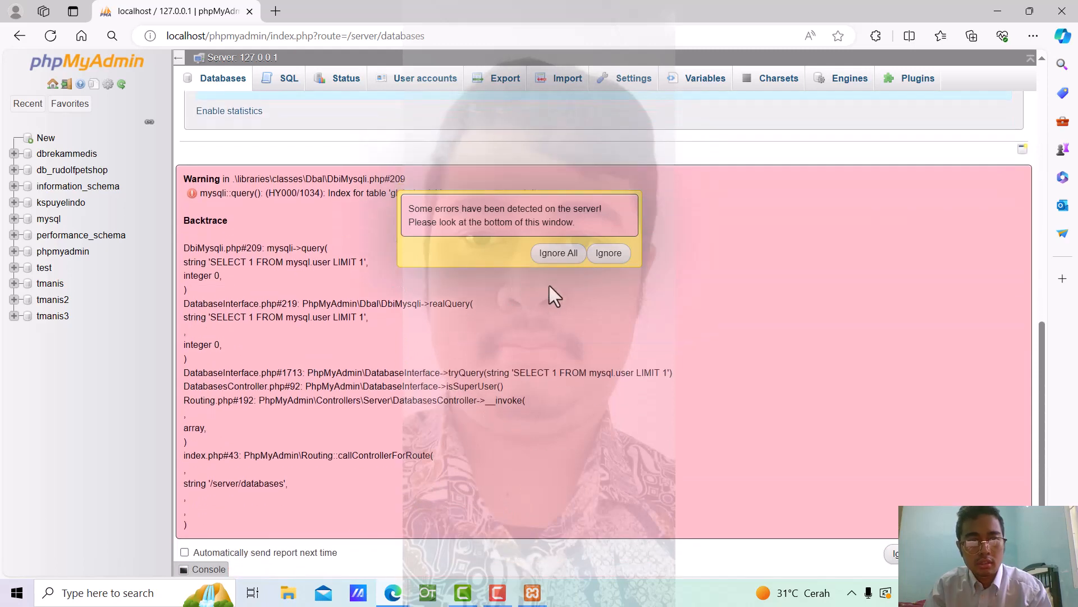
pyautogui.click(605, 254)
pyautogui.scroll(8, 555, 294)
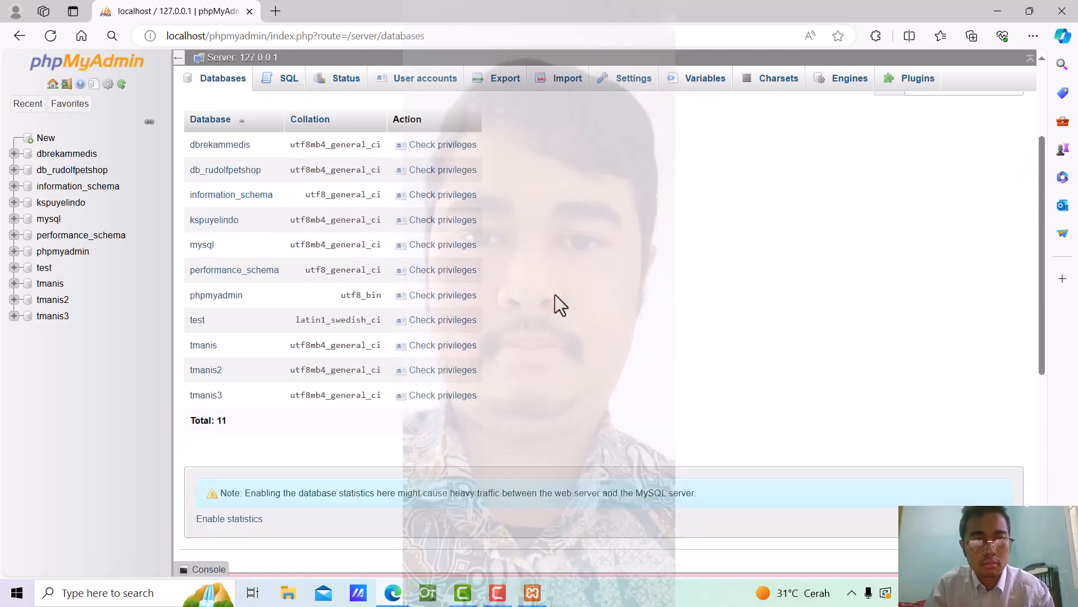
# Enter dbrudolfsalon as the new database name and create it
pyautogui.click(273, 196)
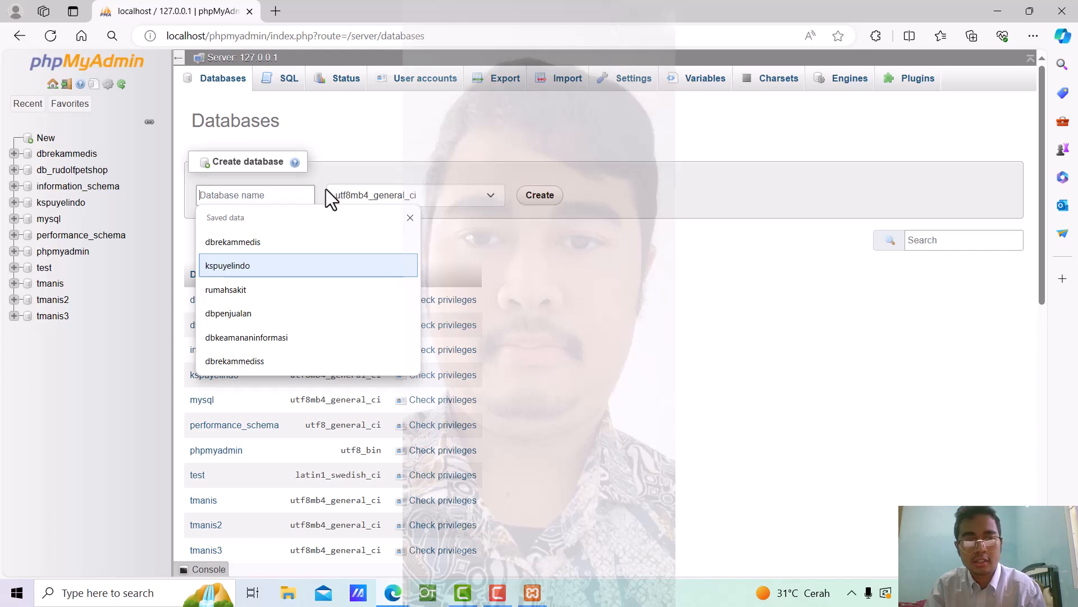
pyautogui.write('db')
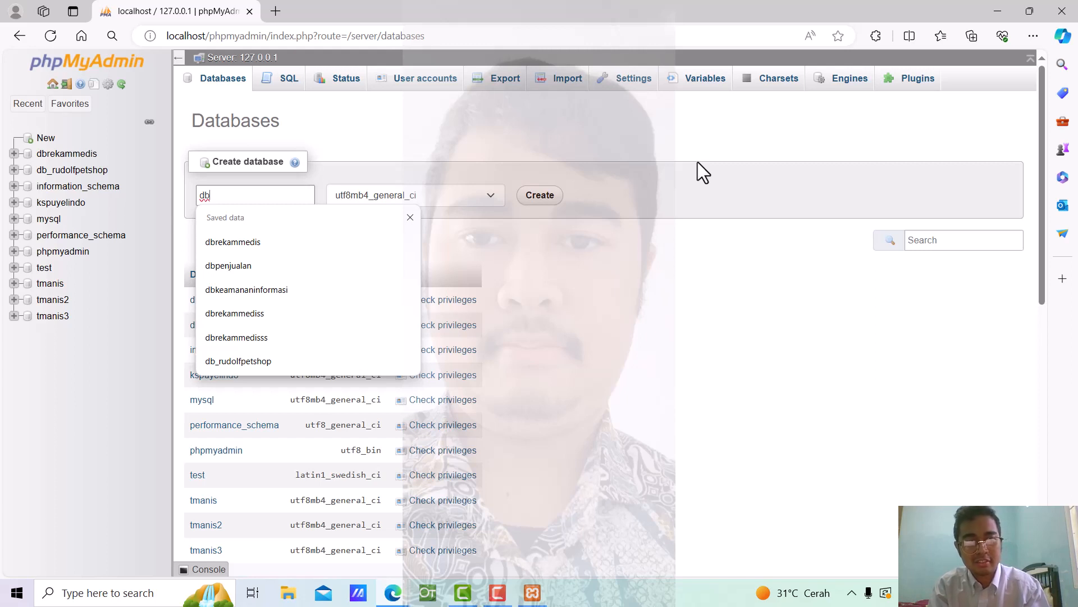
pyautogui.write('rudo')
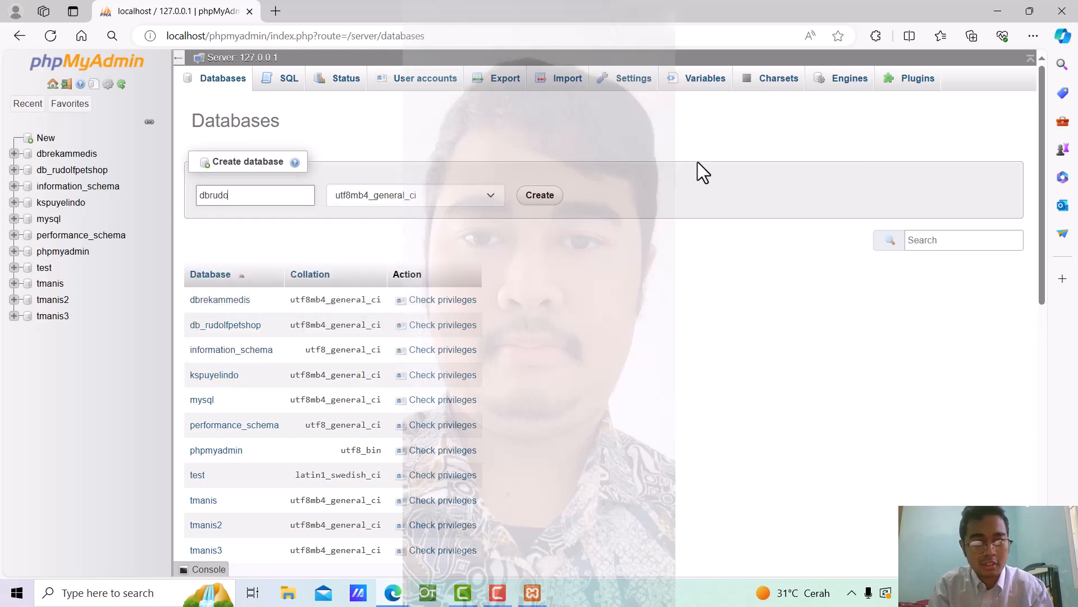
pyautogui.press('BackSpace')
pyautogui.press('BackSpace')
pyautogui.press('BackSpace')
pyautogui.write('u')
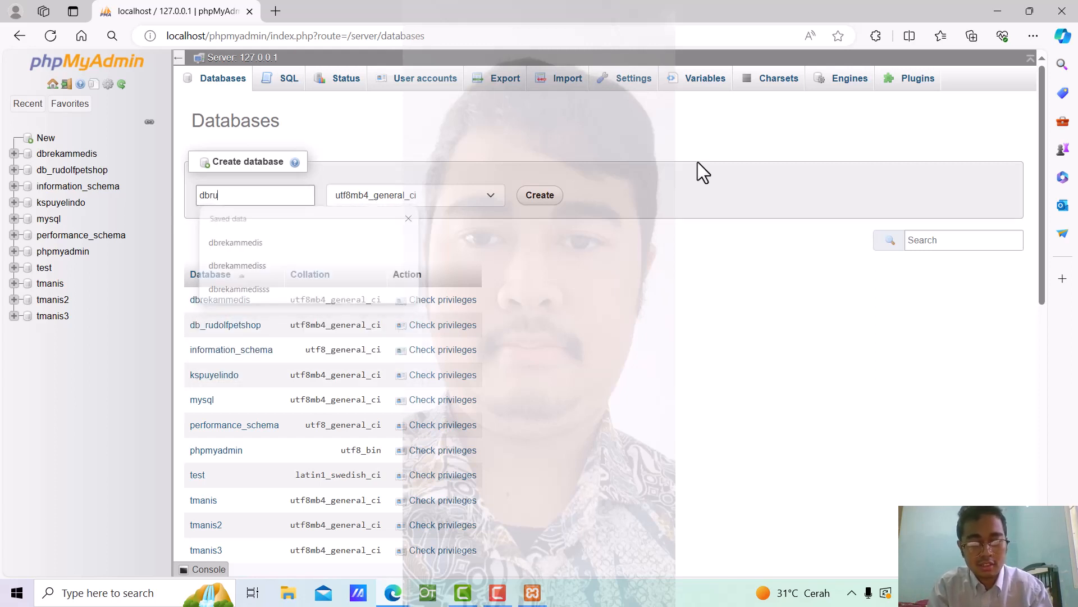
pyautogui.write('dolfsalon')
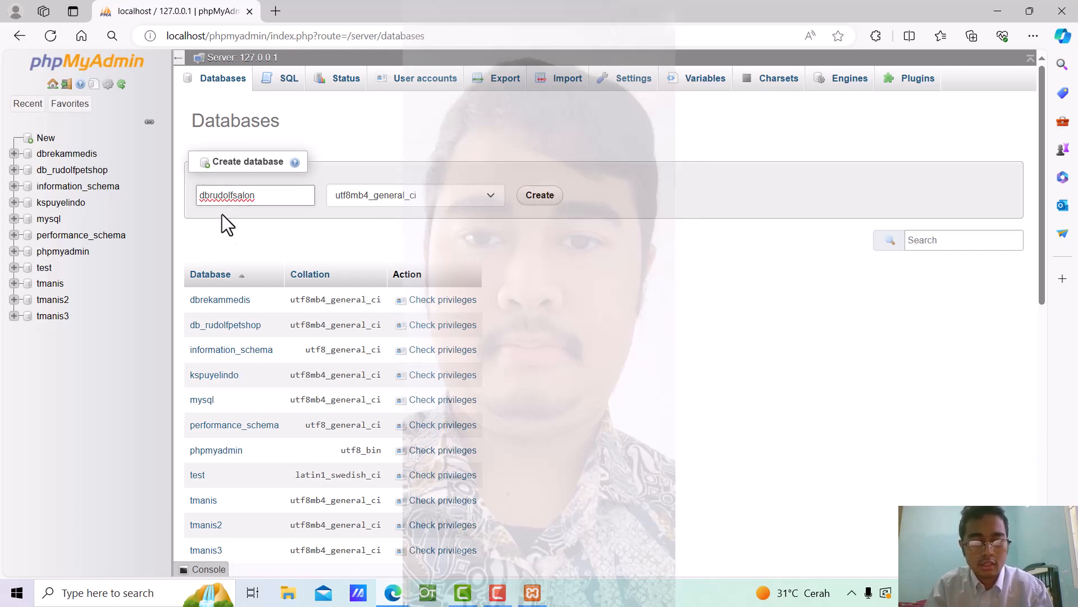
pyautogui.rightClick(206, 197)
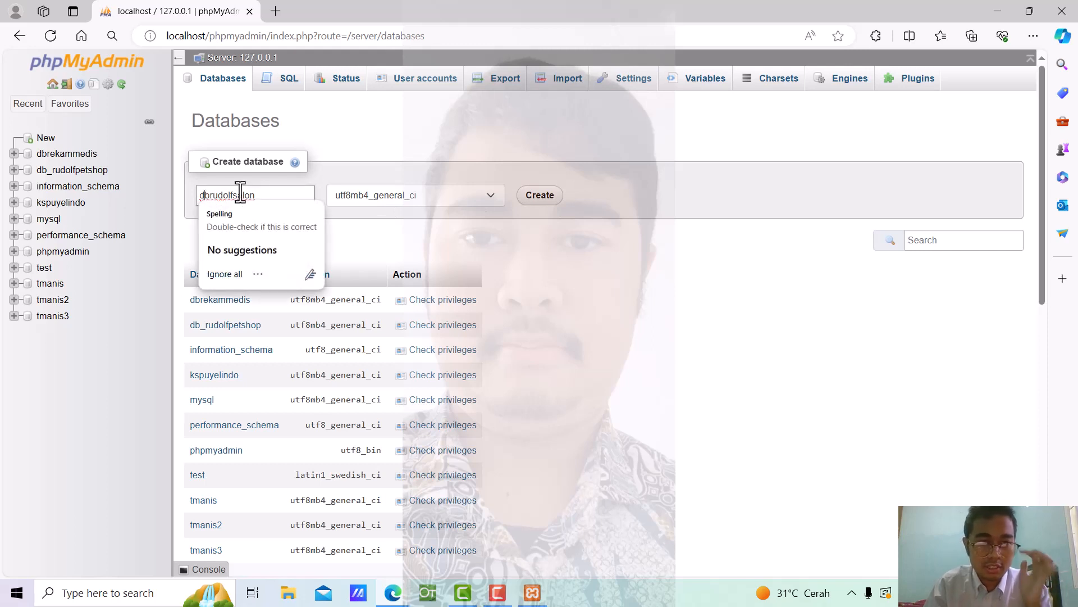
pyautogui.click(460, 110)
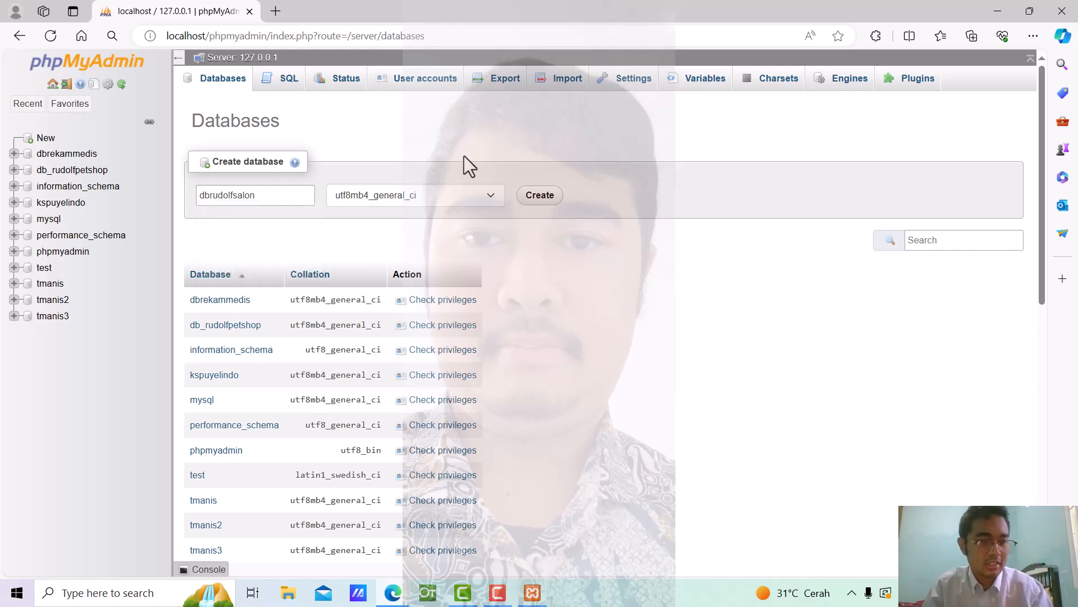
pyautogui.click(525, 205)
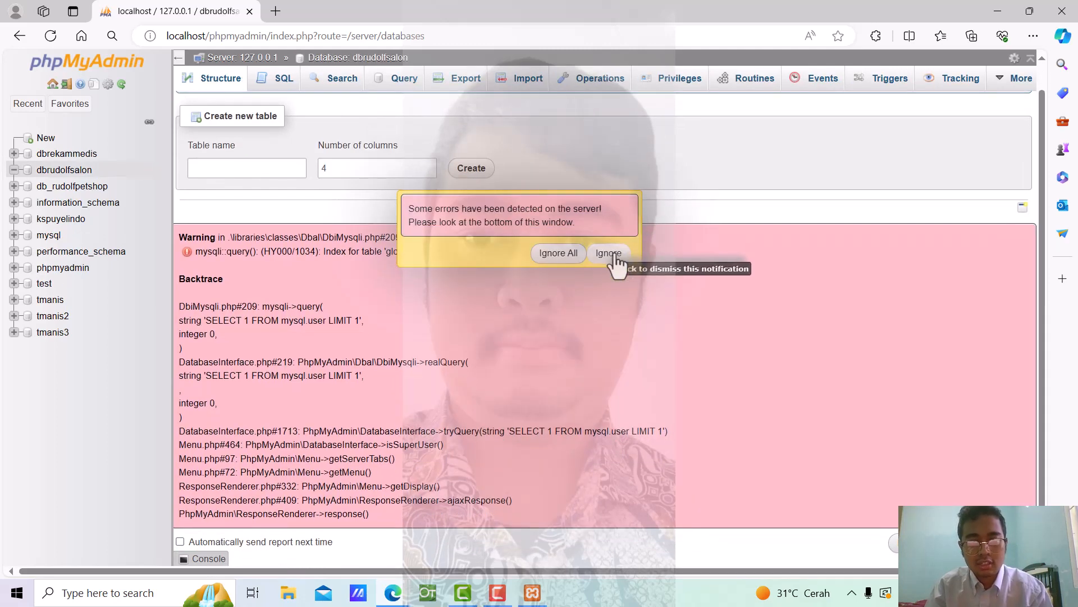
# Create a table named profil in dbrudolfsalon with 4 columns
pyautogui.click(608, 254)
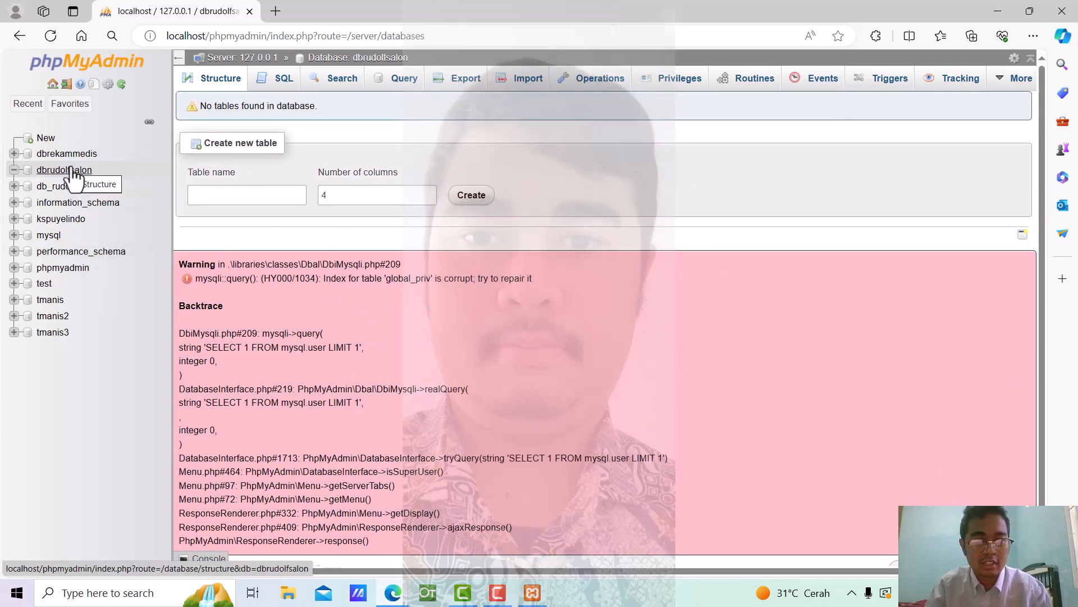
pyautogui.click(264, 196)
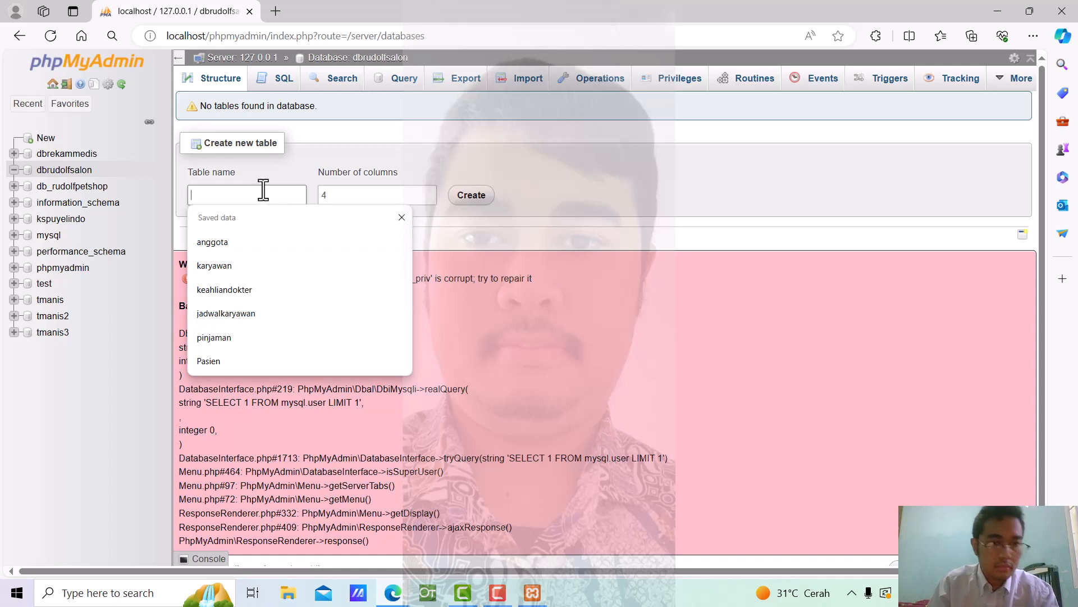
pyautogui.write('profil')
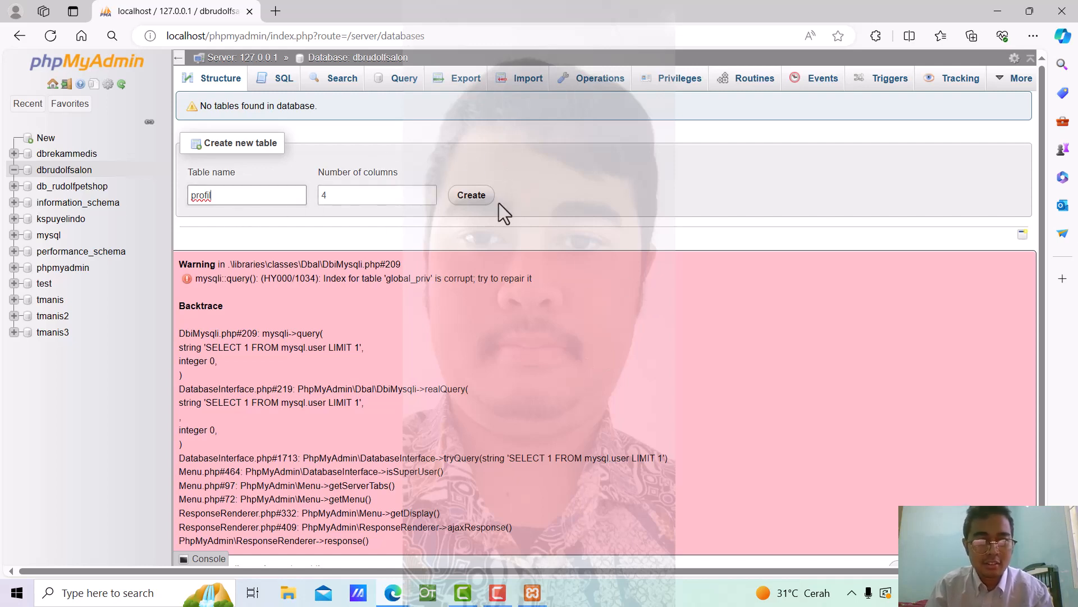
pyautogui.click(479, 198)
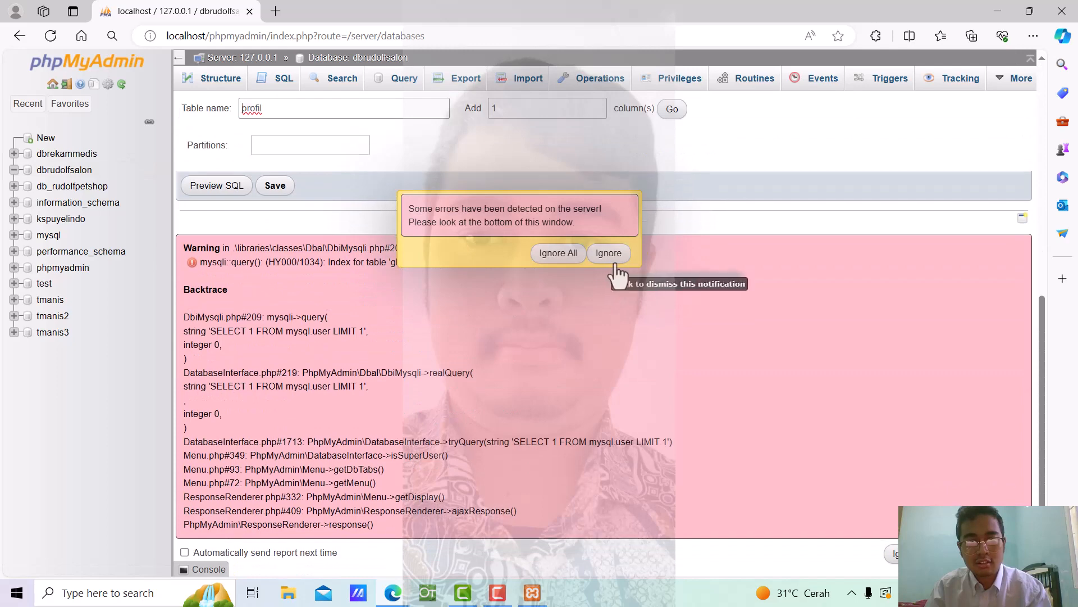
# Name the first two profil columns idprofil and namakomunitas
pyautogui.click(617, 266)
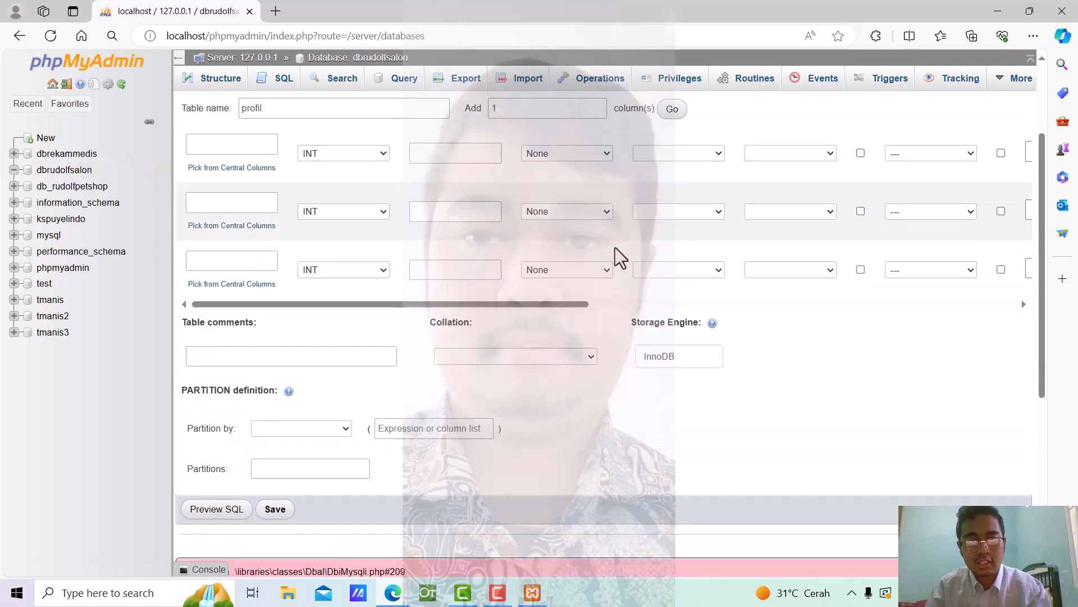
pyautogui.click(261, 221)
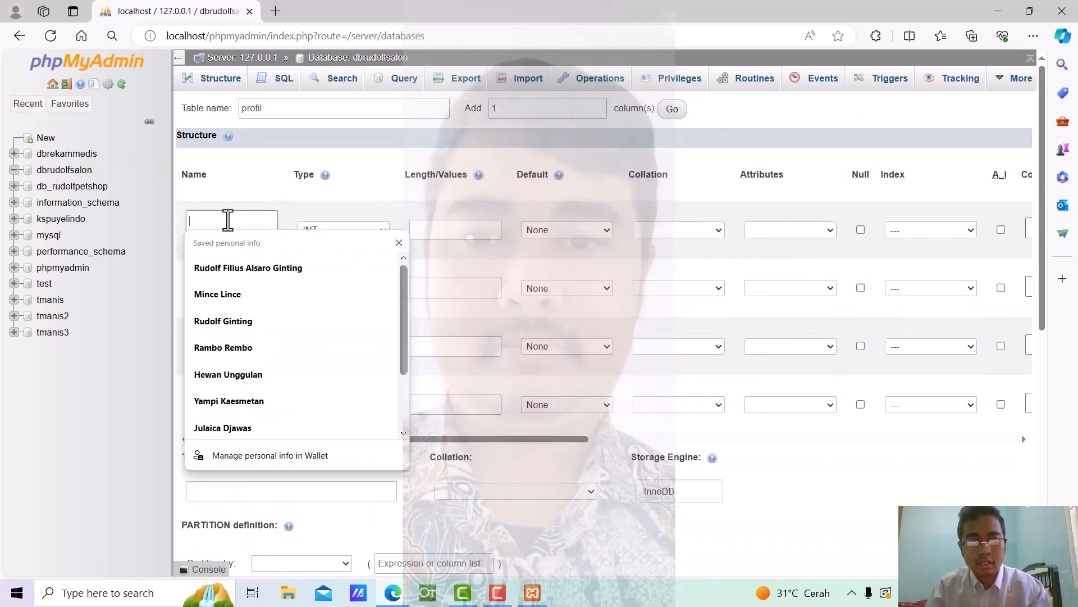
pyautogui.click(375, 196)
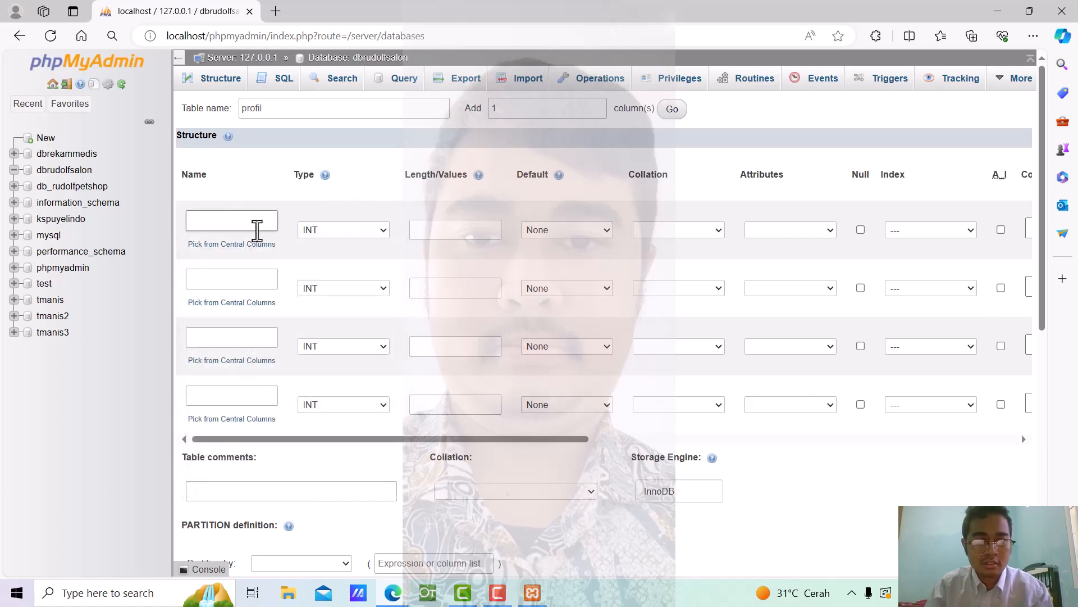
pyautogui.click(249, 220)
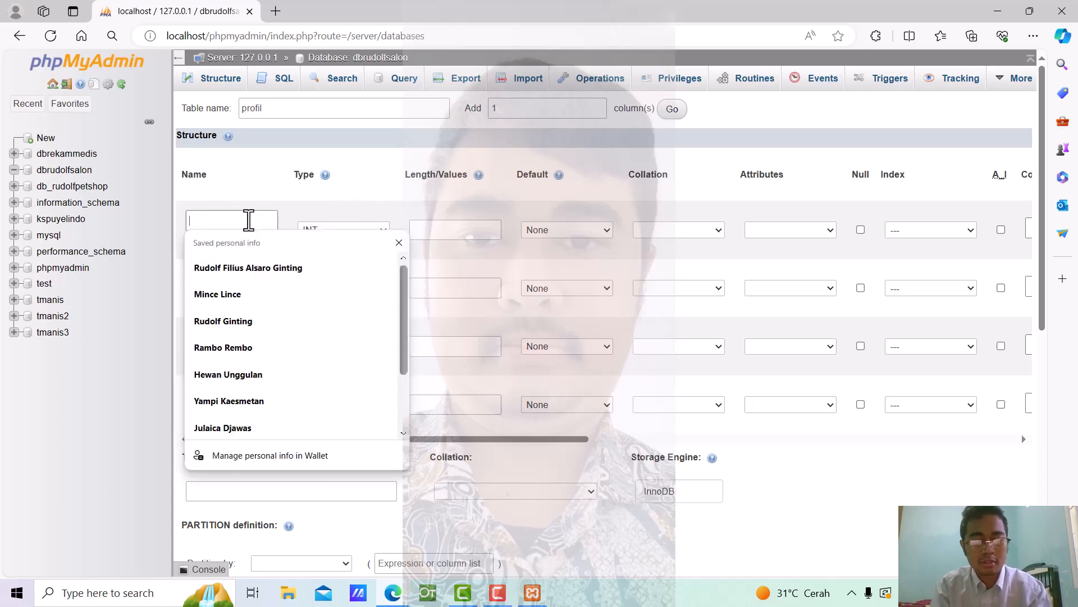
pyautogui.write('id')
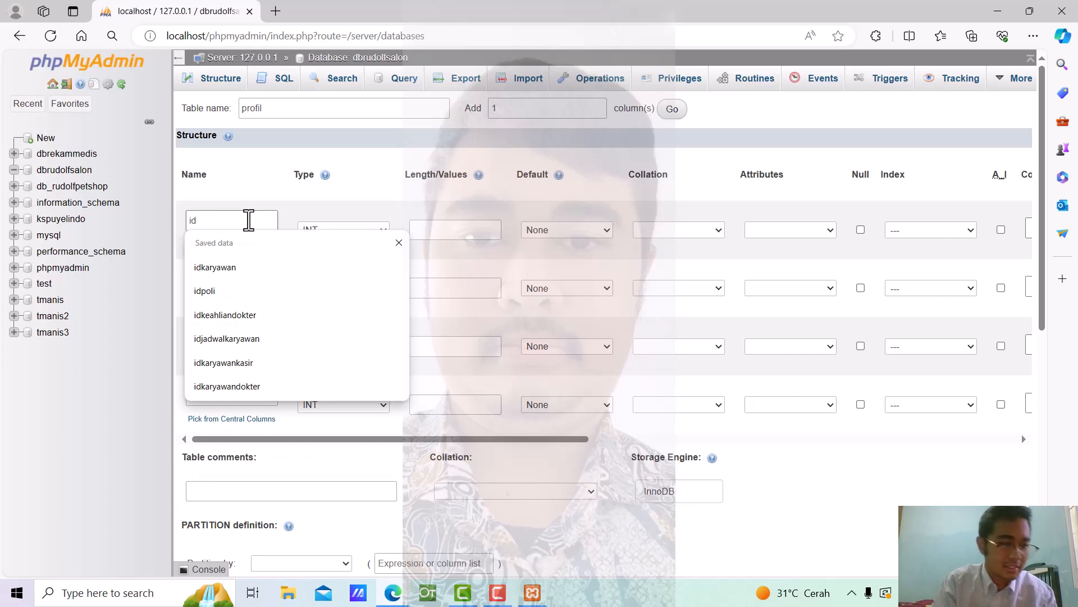
pyautogui.write('profil')
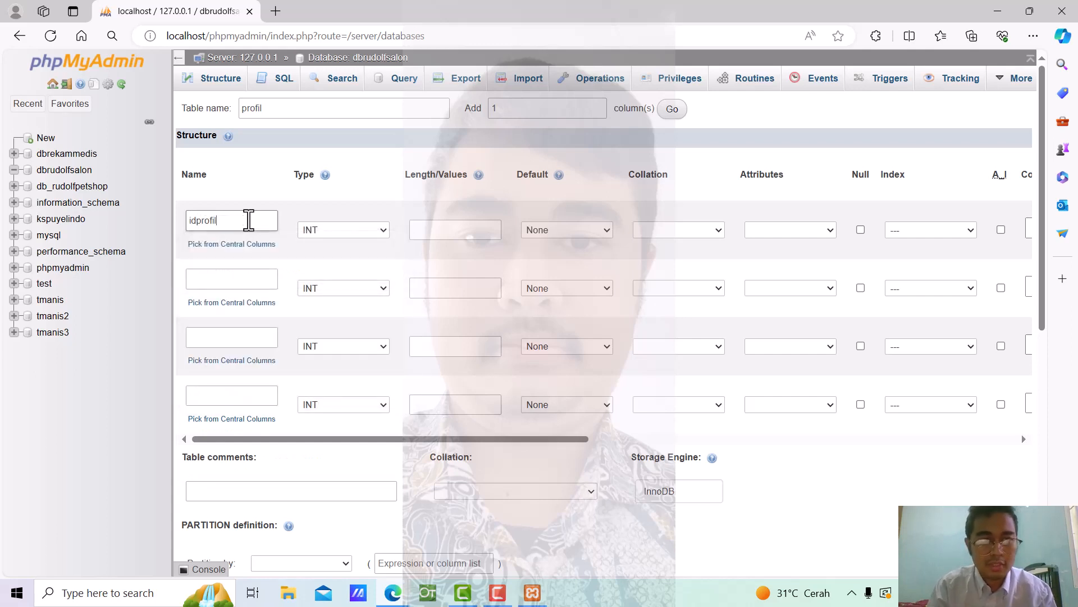
pyautogui.click(232, 279)
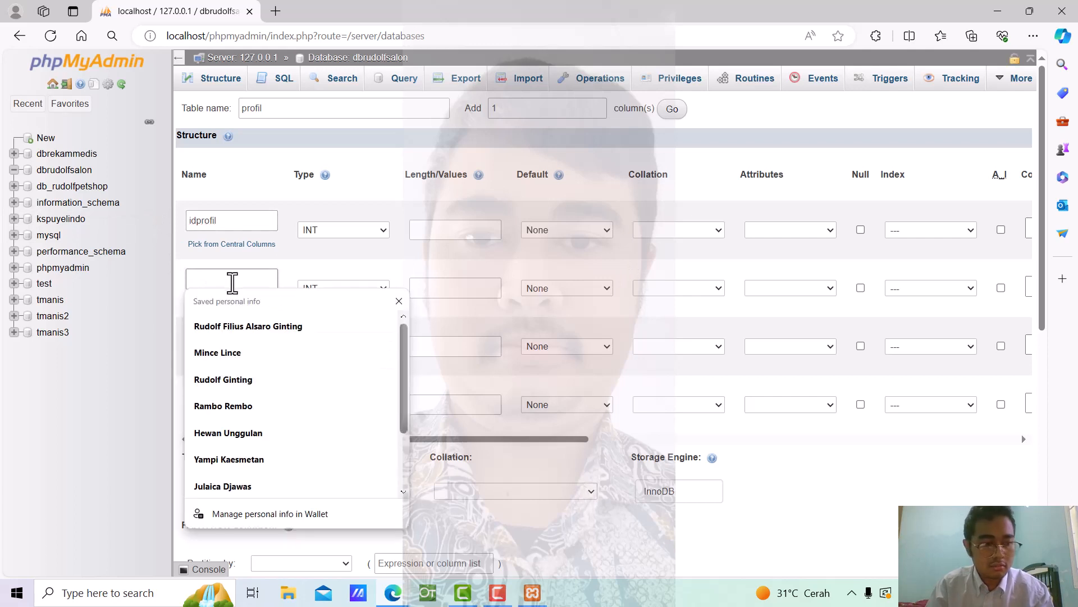
pyautogui.write('nam')
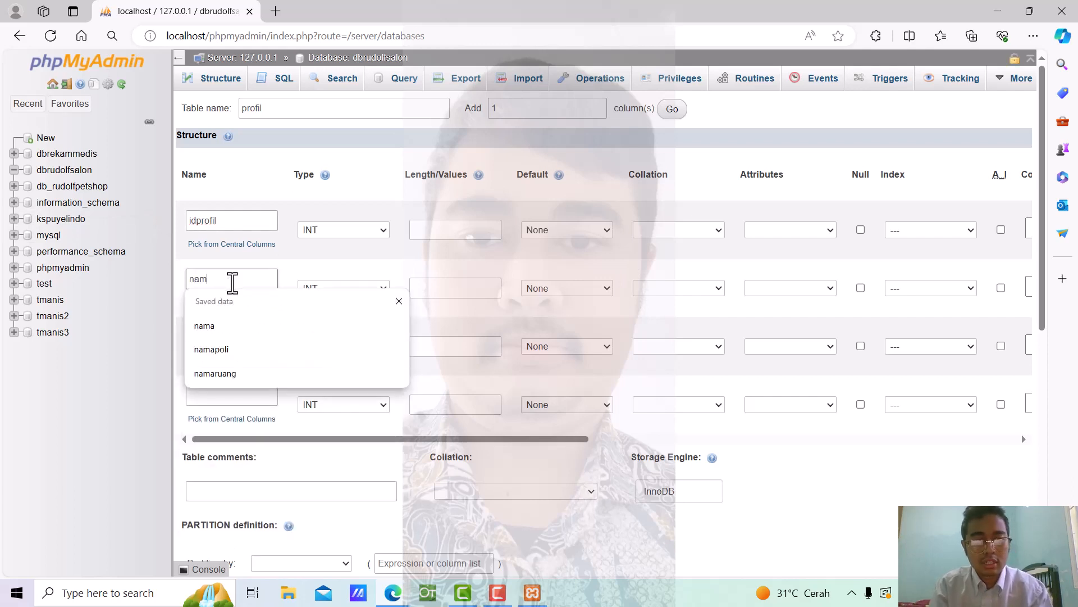
pyautogui.write('akomunitas')
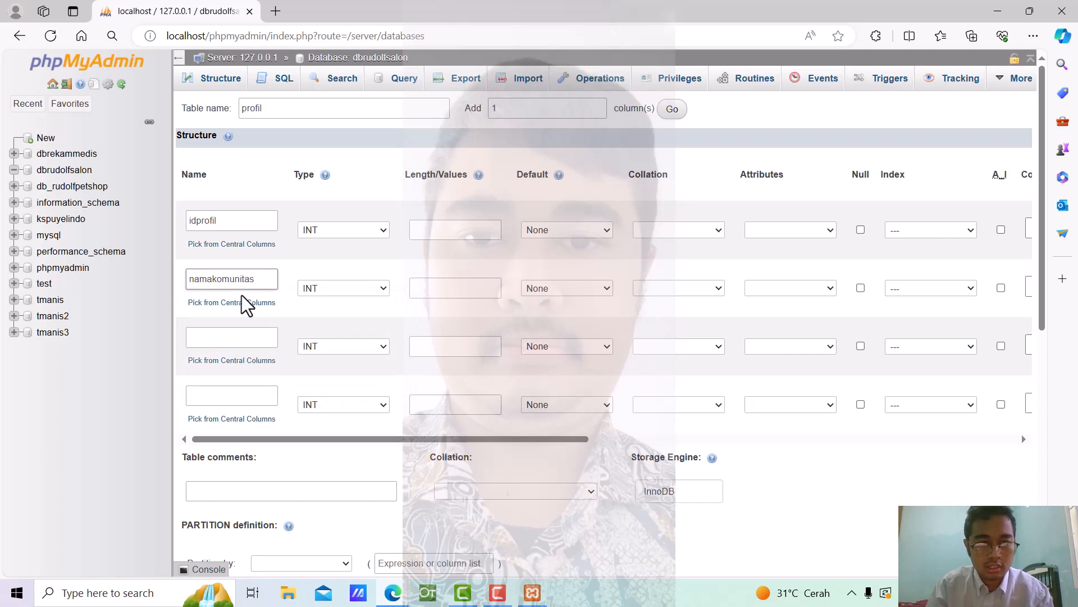
# Name the third and fourth columns alamat and telepon
pyautogui.click(239, 338)
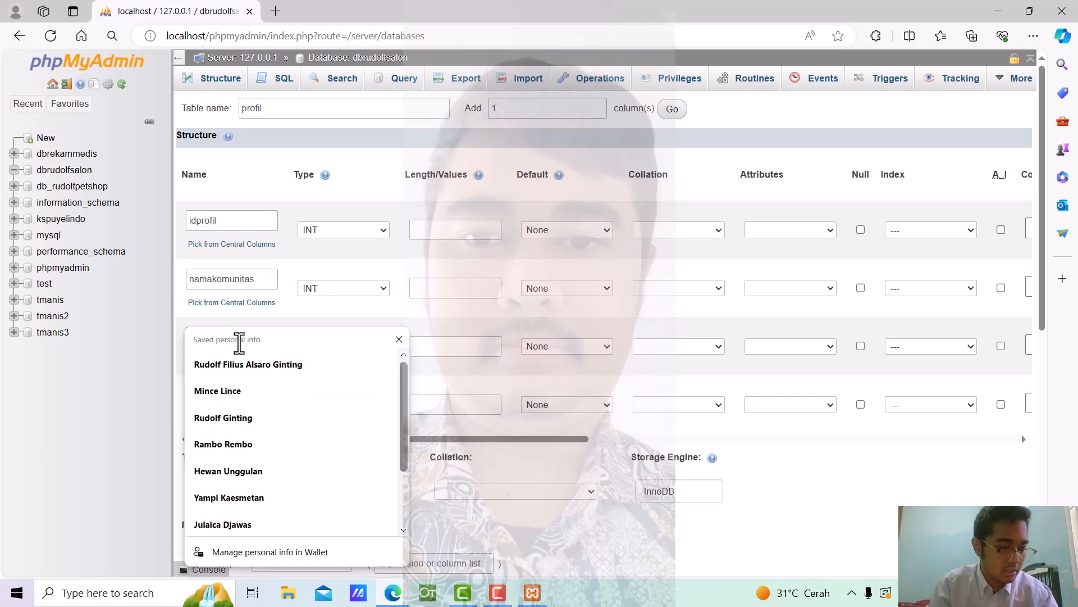
pyautogui.write('alamat')
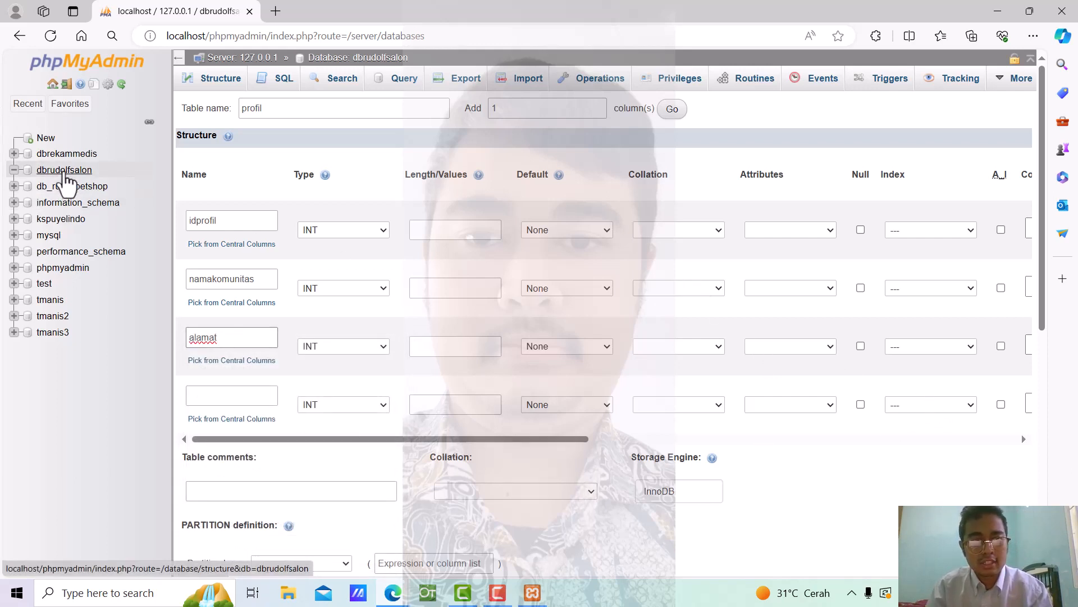
pyautogui.scroll(-3, 484, 272)
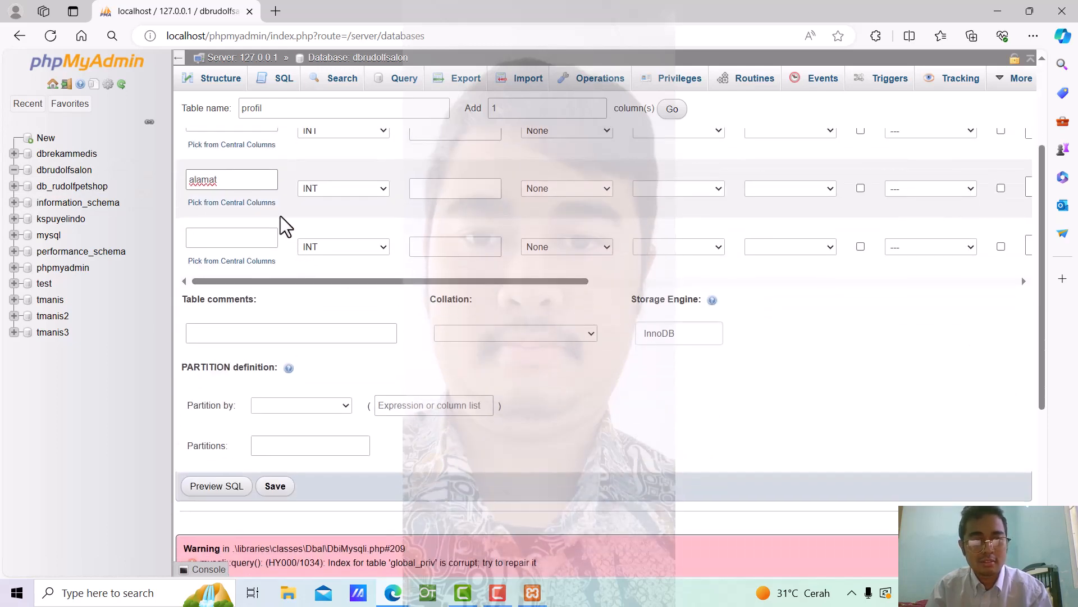
pyautogui.click(227, 237)
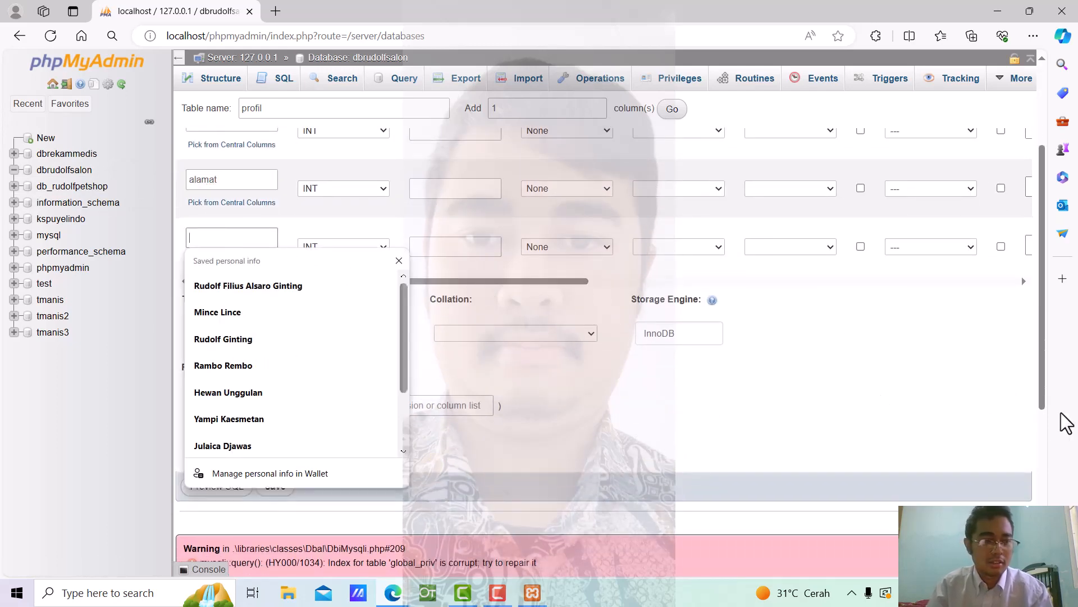
pyautogui.write('telepon')
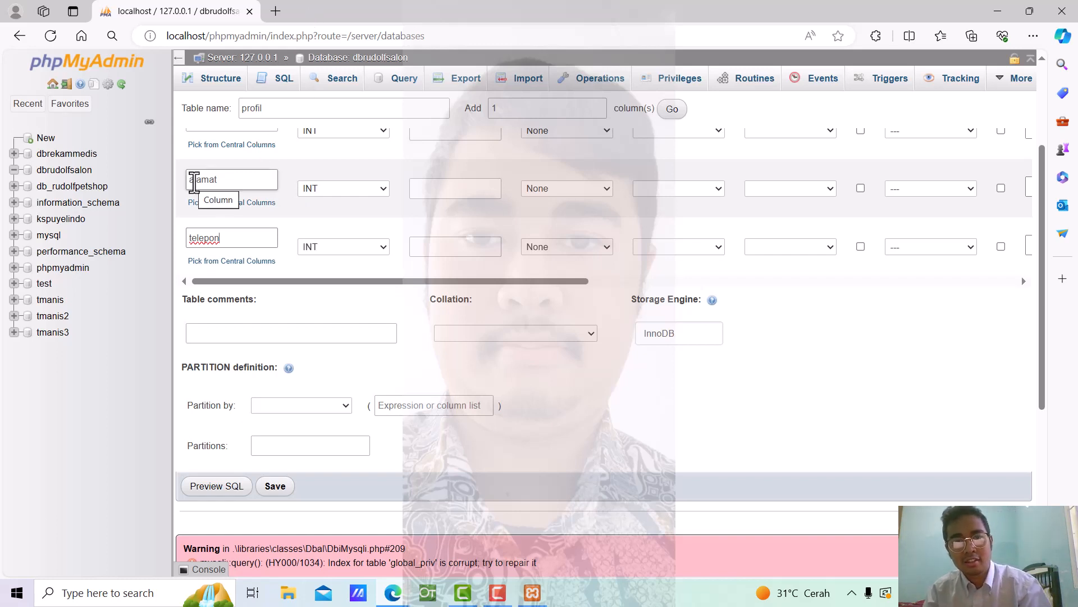
pyautogui.scroll(2, 900, 224)
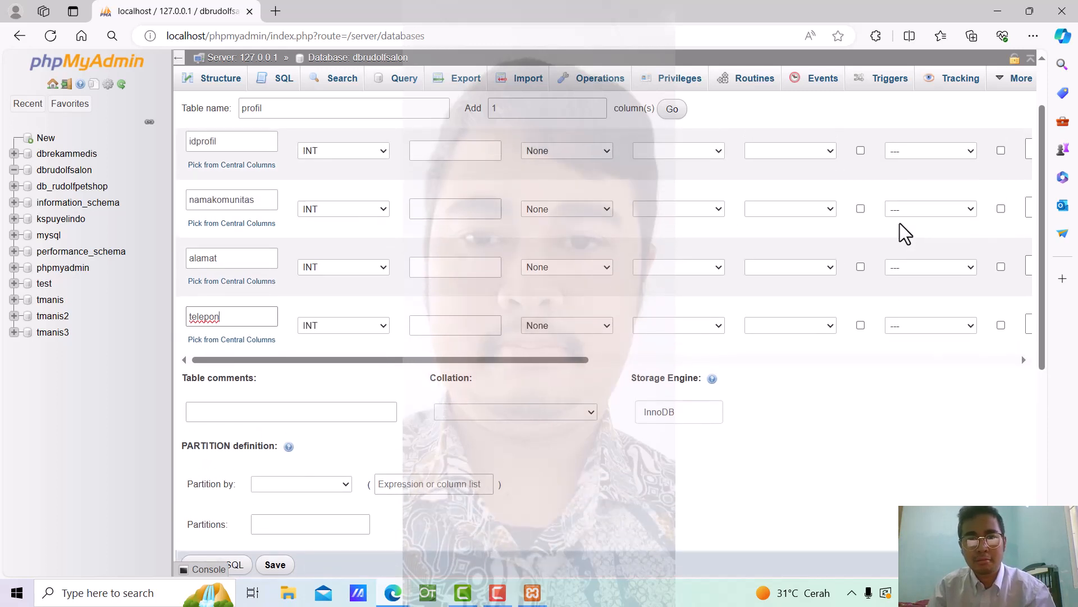
pyautogui.scroll(2, 899, 224)
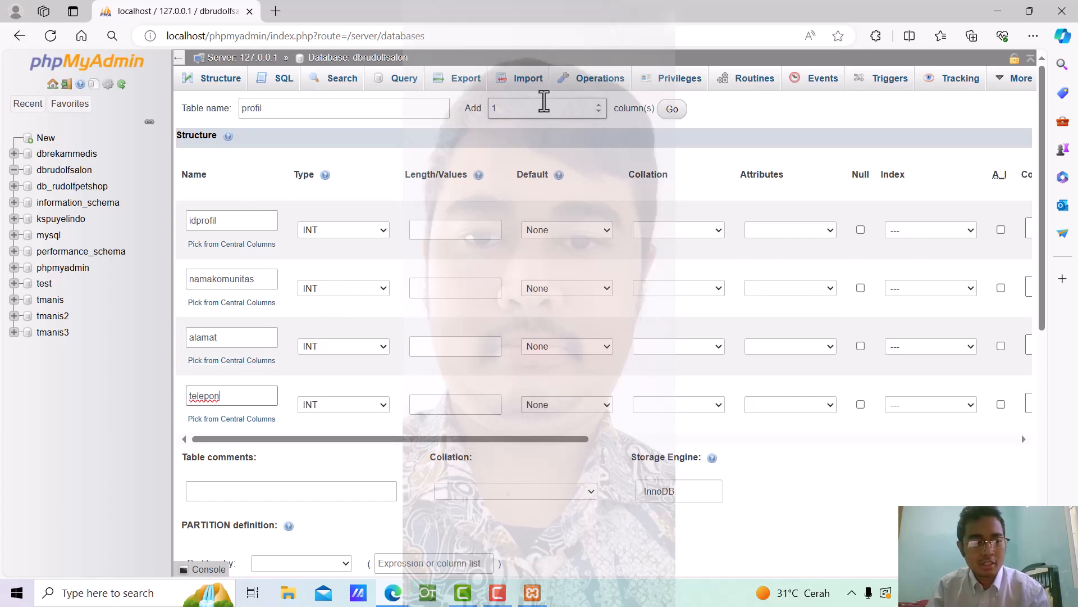
# Add 5 more column rows to the profil table form
pyautogui.doubleClick(547, 103)
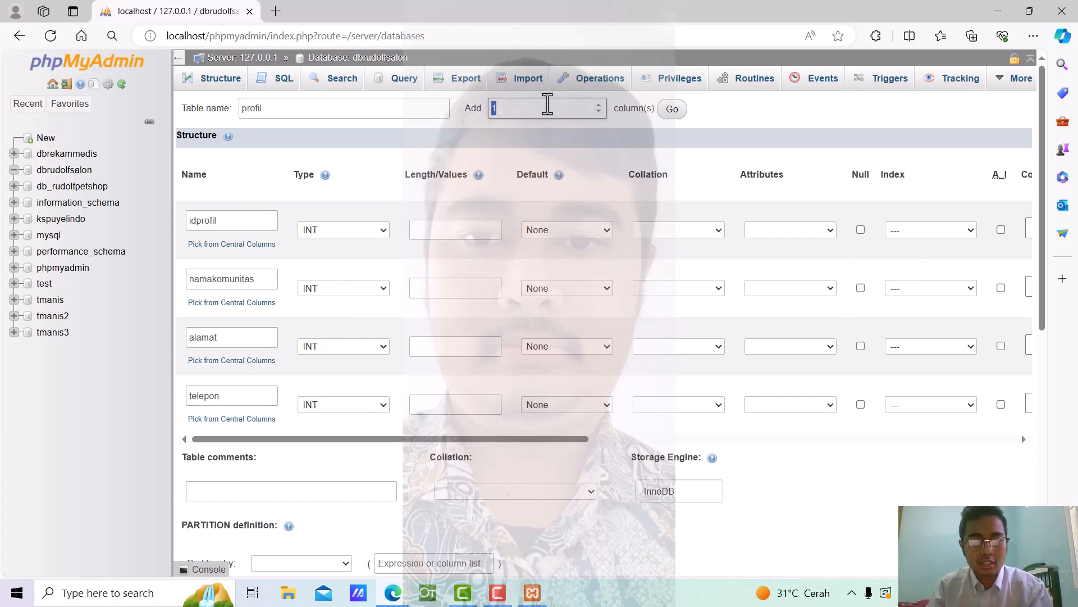
pyautogui.write('5')
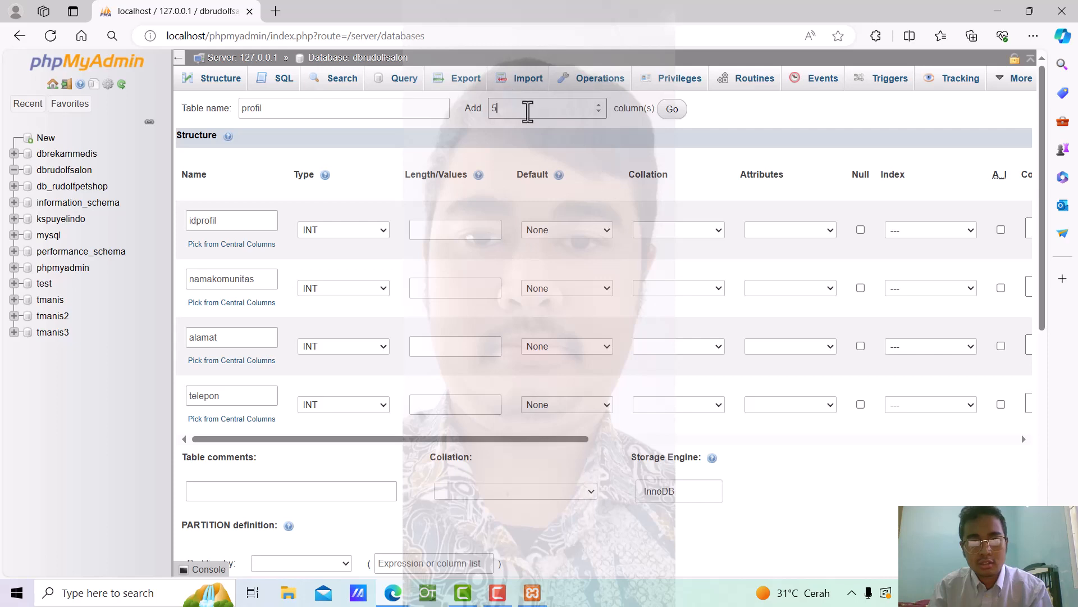
pyautogui.click(673, 110)
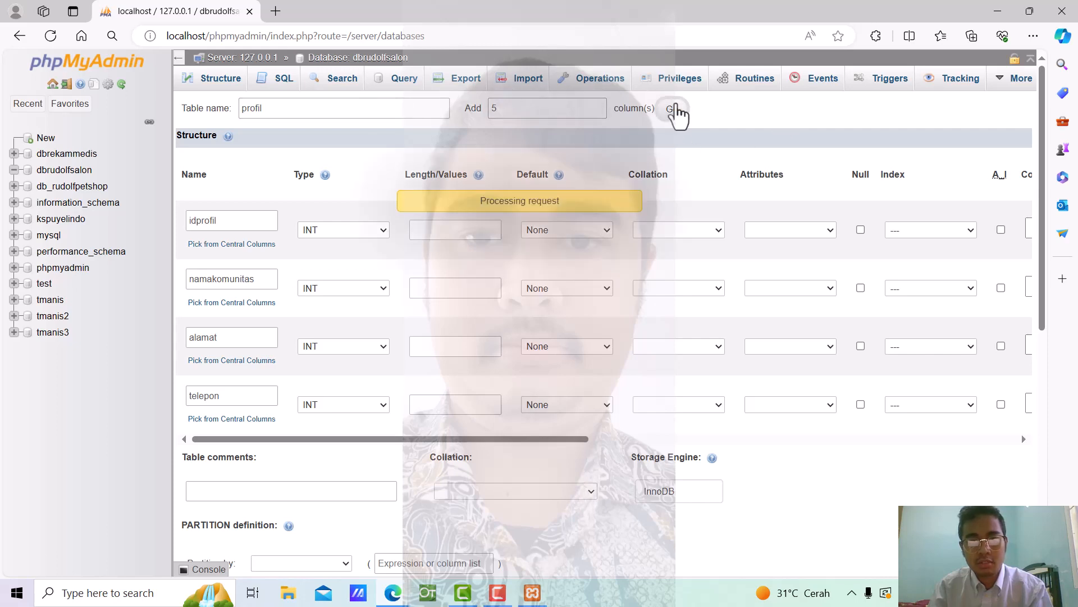
pyautogui.scroll(-4, 569, 406)
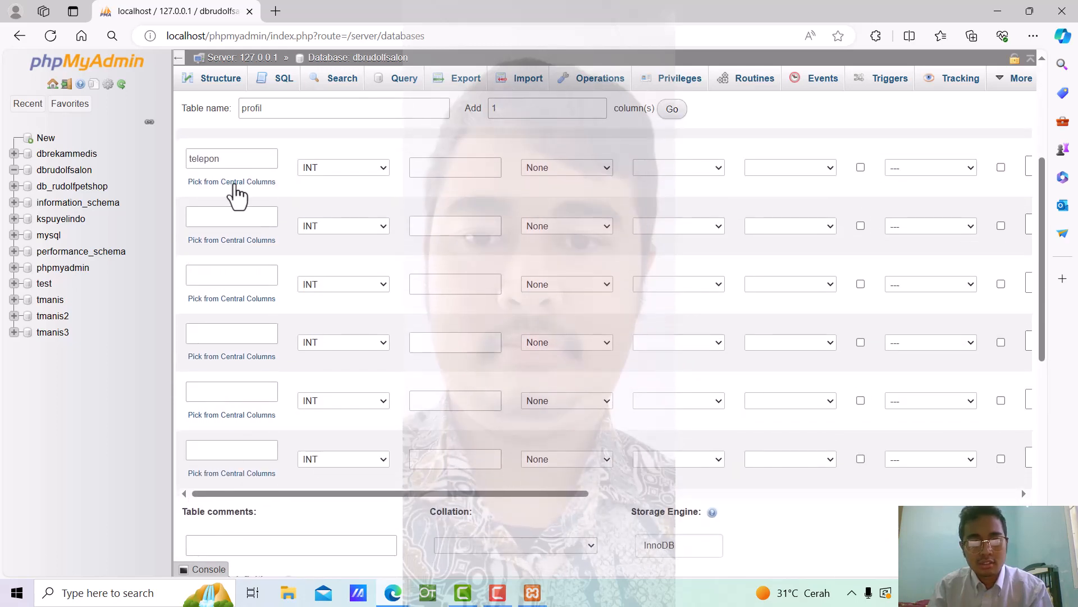
# Name the first three added columns email, visi and misi
pyautogui.click(236, 219)
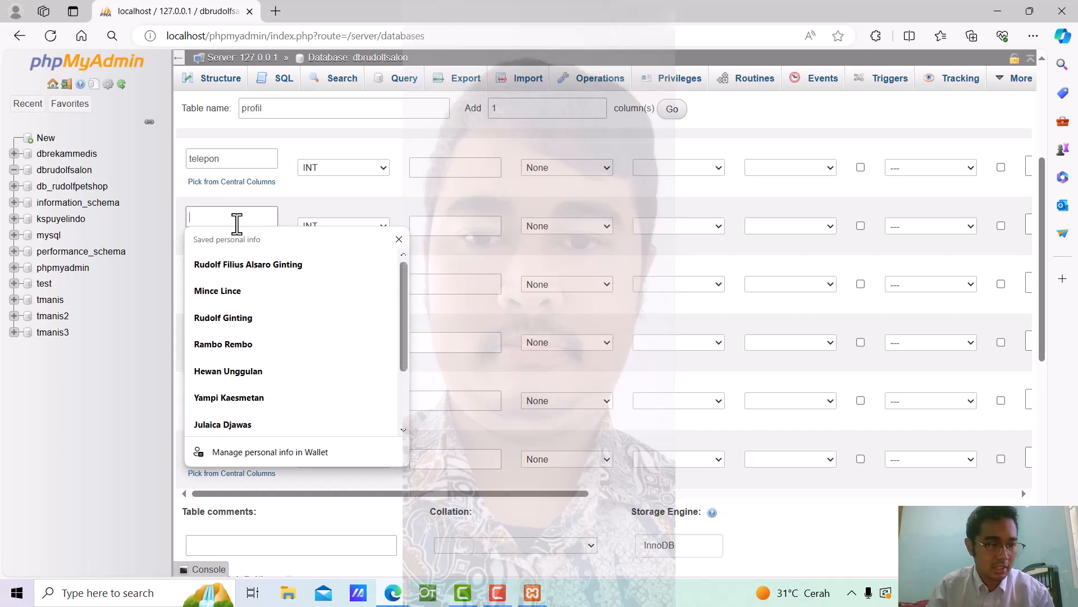
pyautogui.write('email')
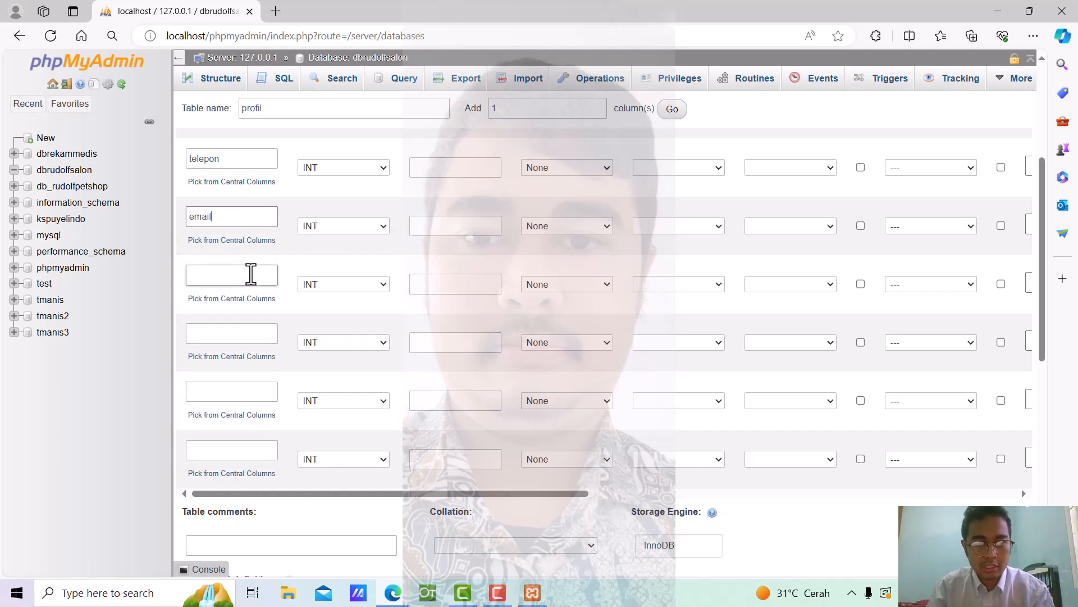
pyautogui.click(251, 275)
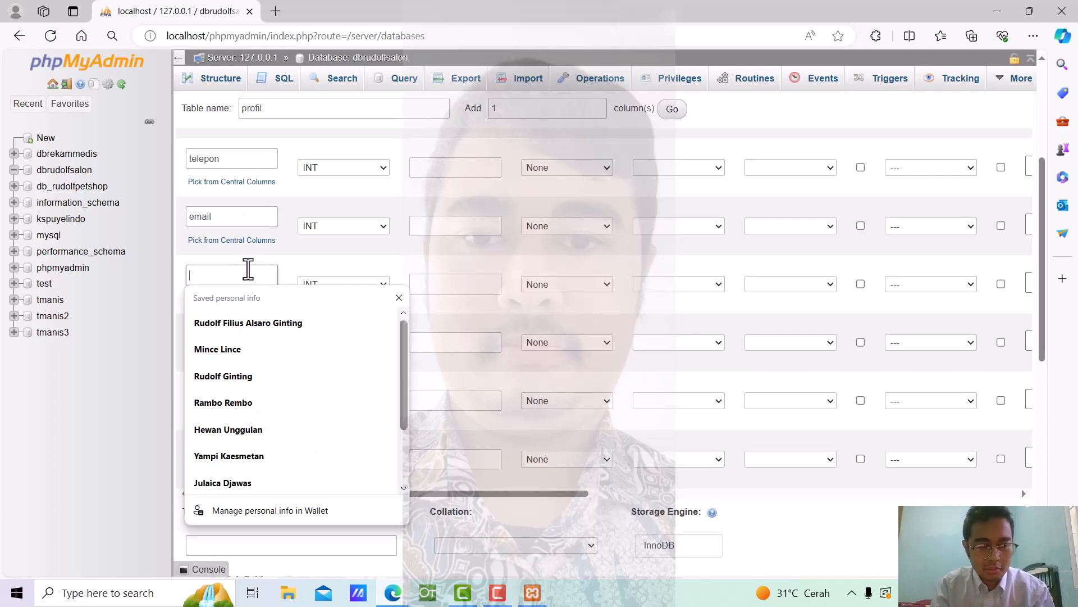
pyautogui.write('visi')
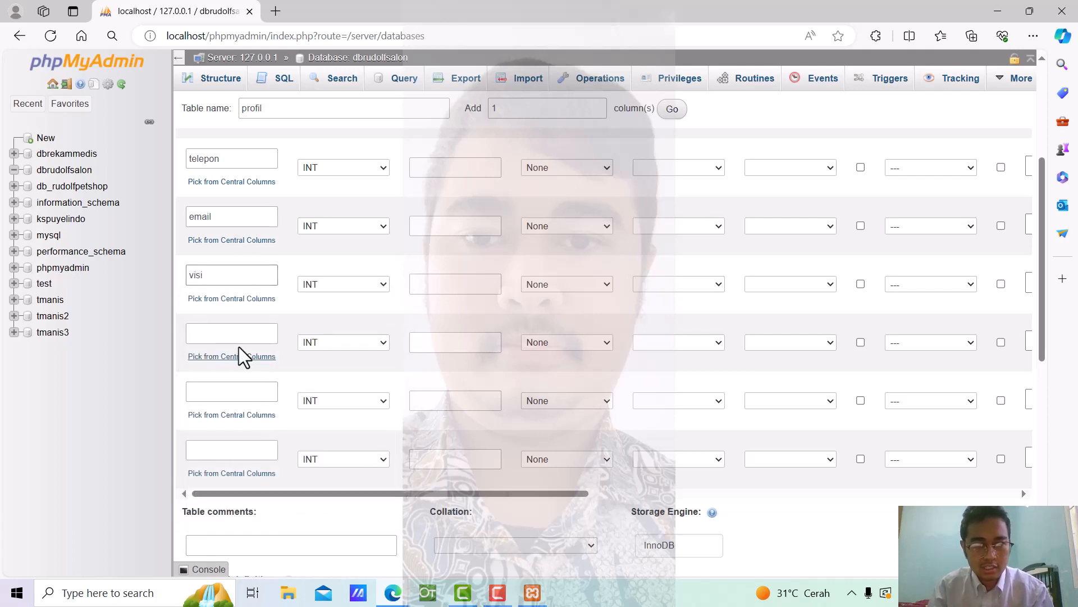
pyautogui.click(232, 334)
pyautogui.write('misi')
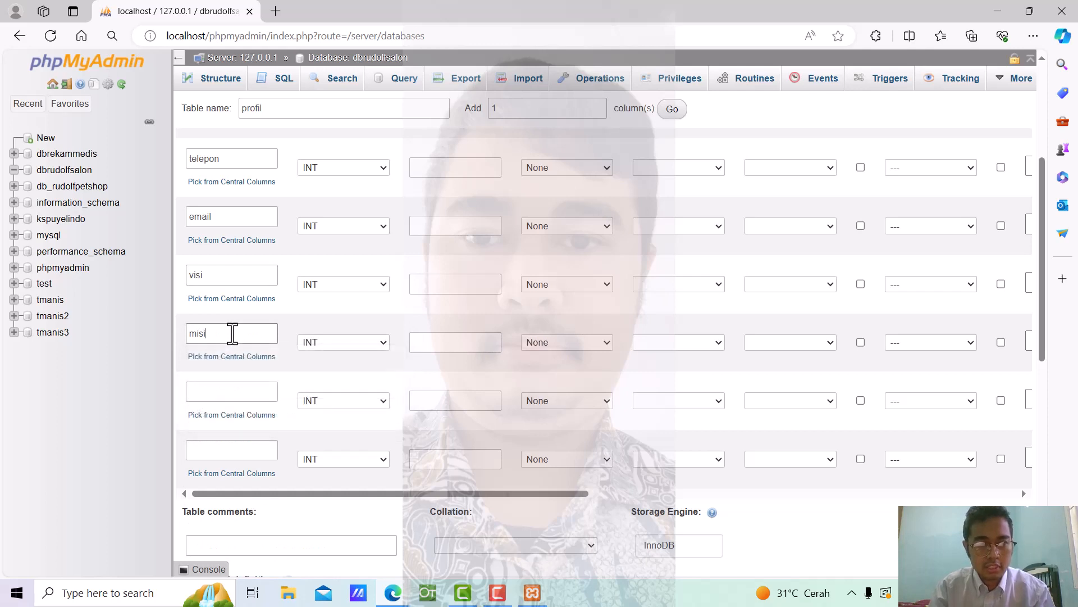
# Name the last two columns tujuan and deskripsi
pyautogui.click(222, 393)
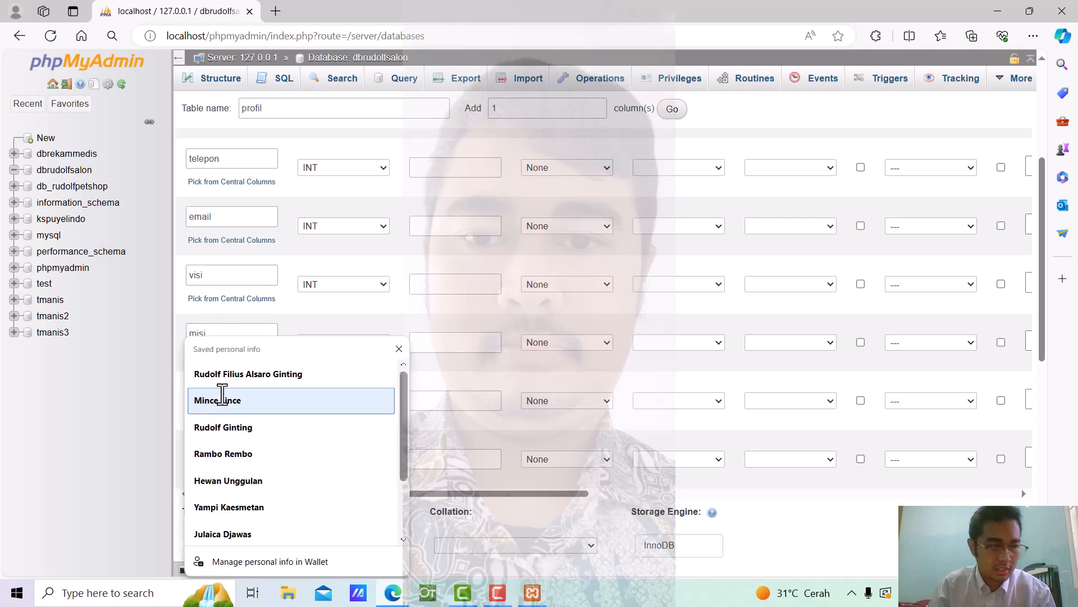
pyautogui.write('t')
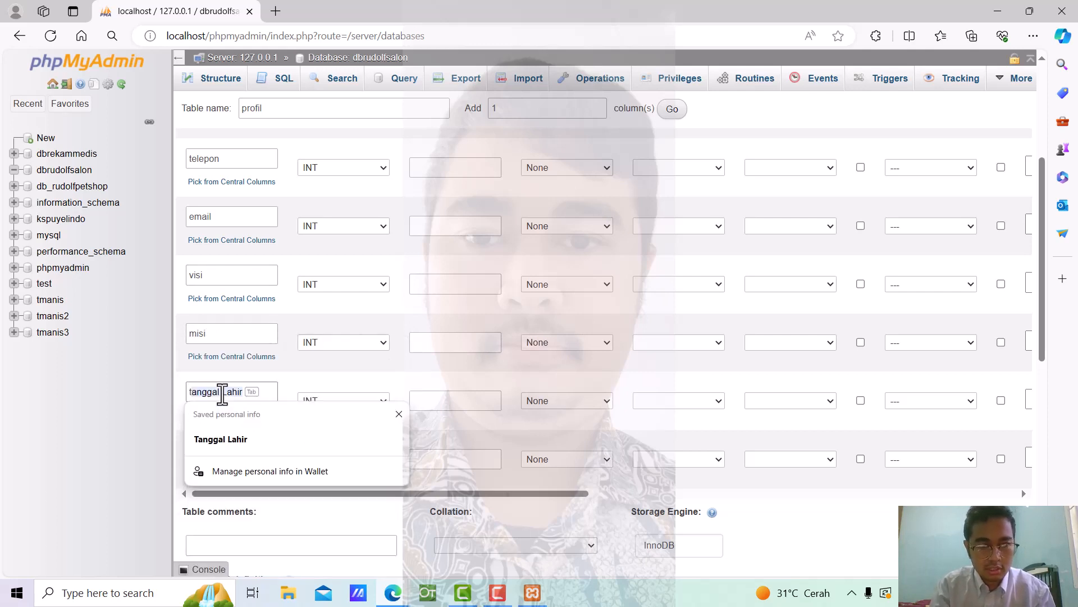
pyautogui.write('uj')
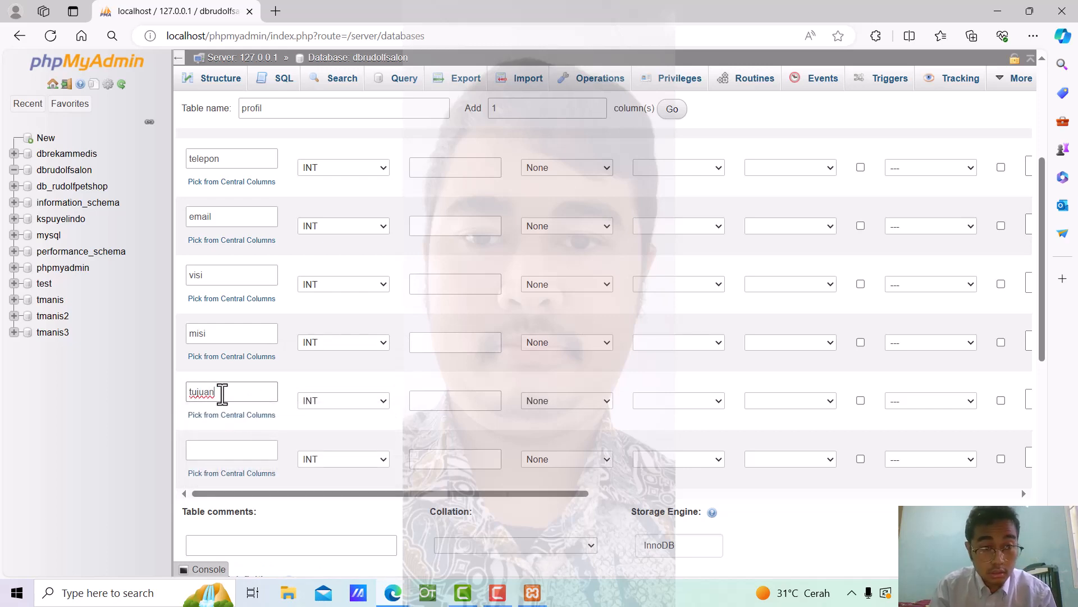
pyautogui.write('uan')
pyautogui.scroll(-5, 500, 380)
pyautogui.scroll(3, 500, 380)
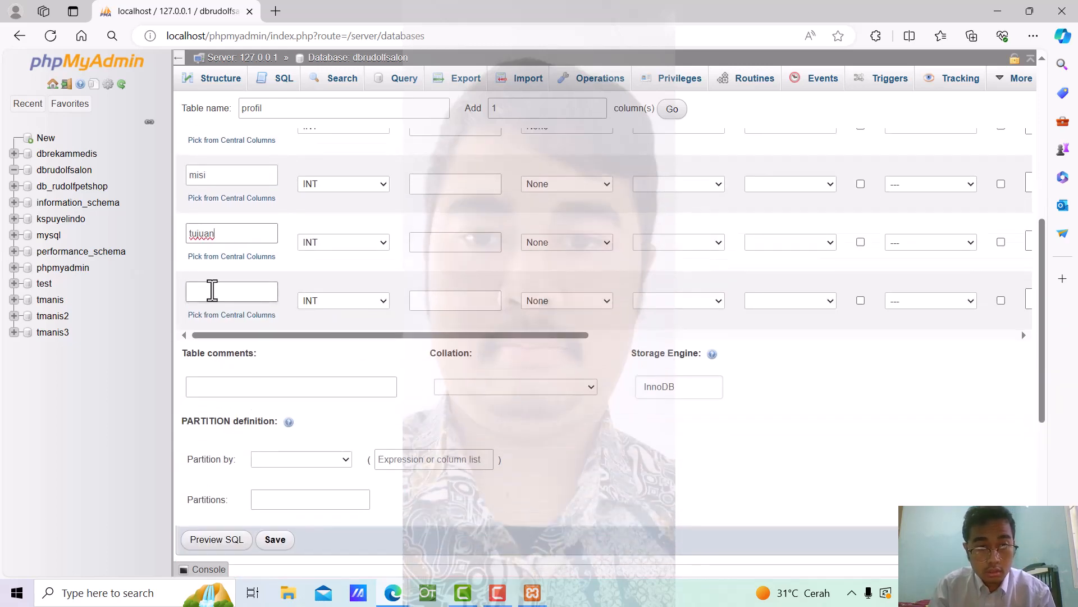
pyautogui.click(212, 291)
pyautogui.write('dek')
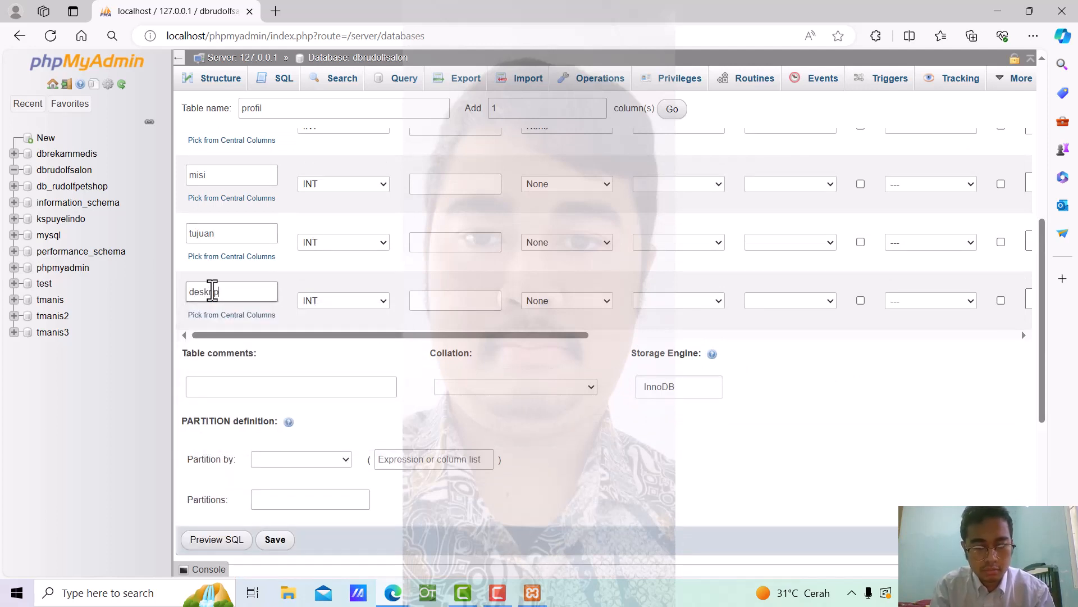
pyautogui.scroll(5, 531, 268)
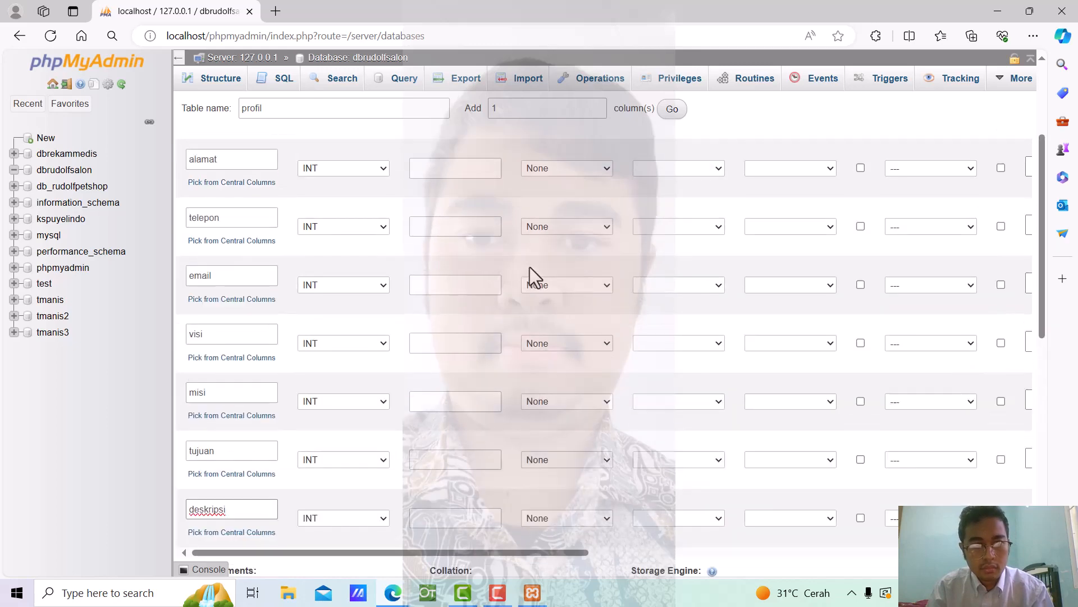
pyautogui.scroll(2, 531, 267)
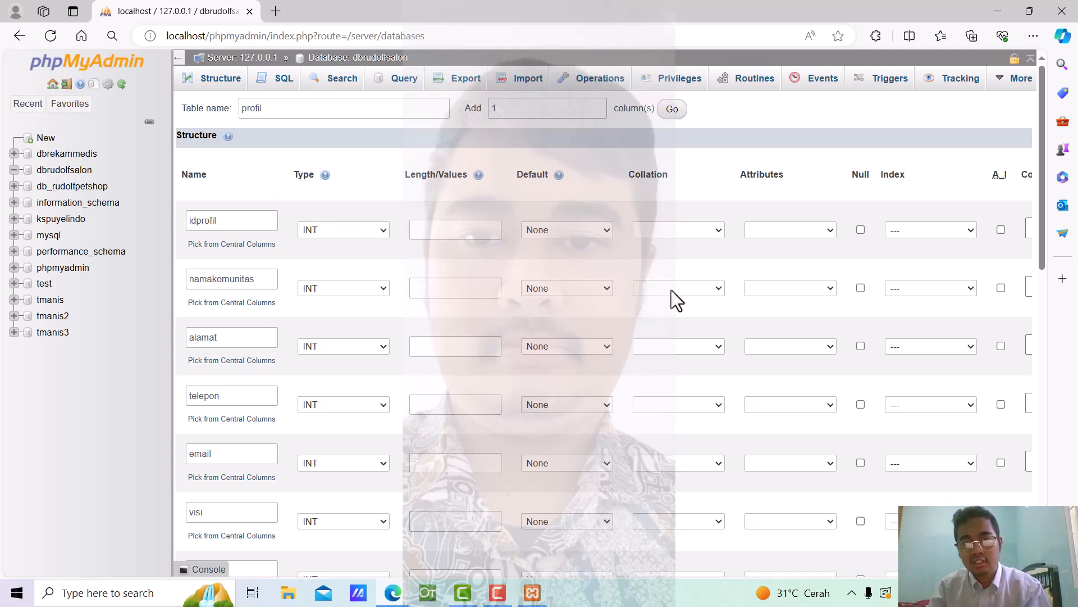
pyautogui.click(1000, 230)
pyautogui.scroll(-8, 551, 340)
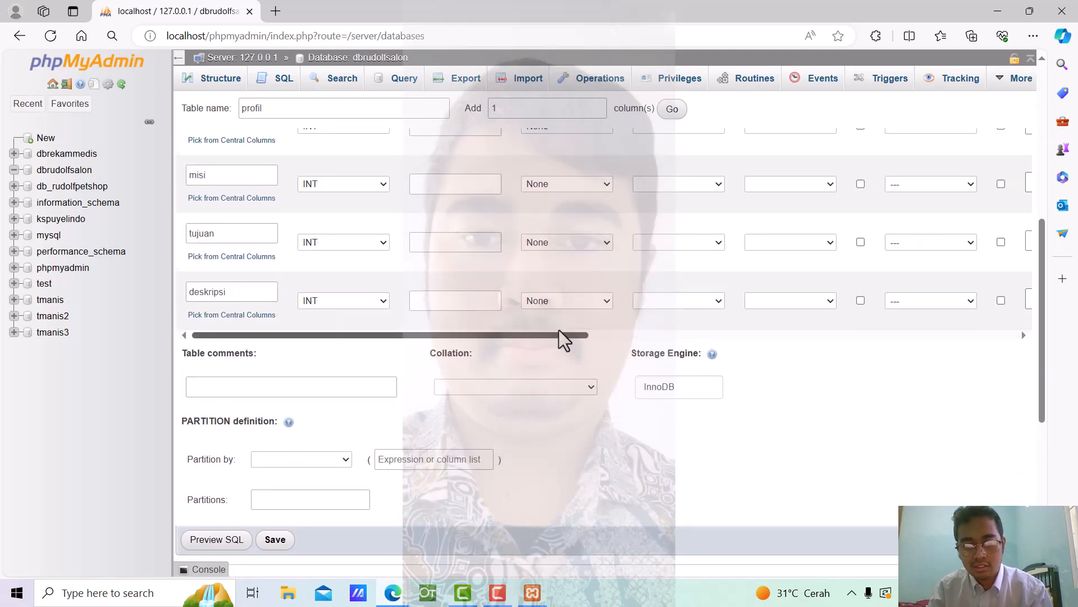
pyautogui.moveTo(558, 329); pyautogui.dragTo(949, 337)
pyautogui.scroll(5, 871, 343)
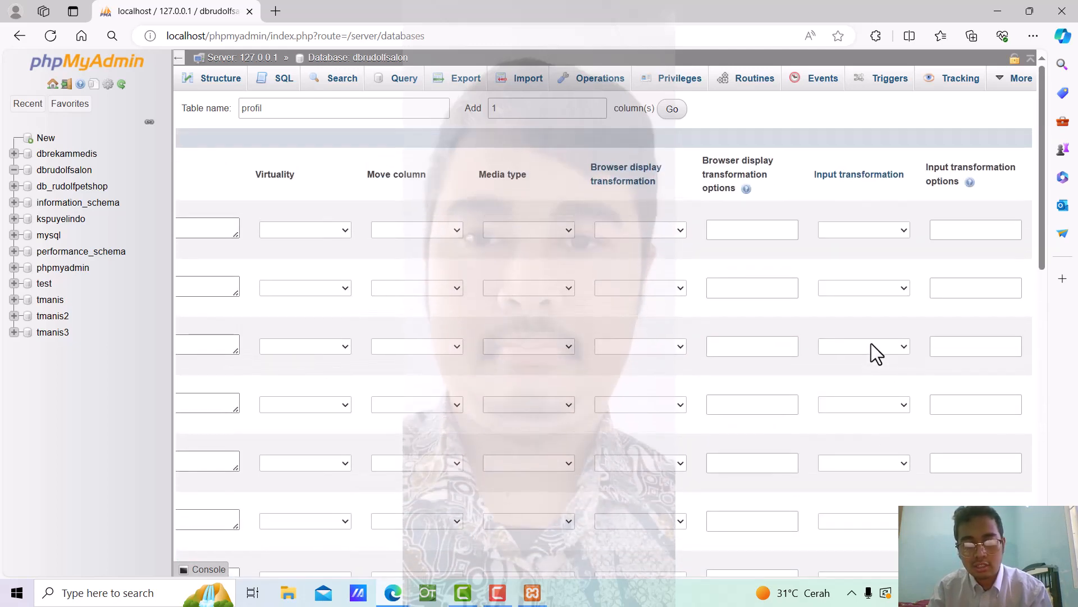
pyautogui.scroll(-5, 871, 342)
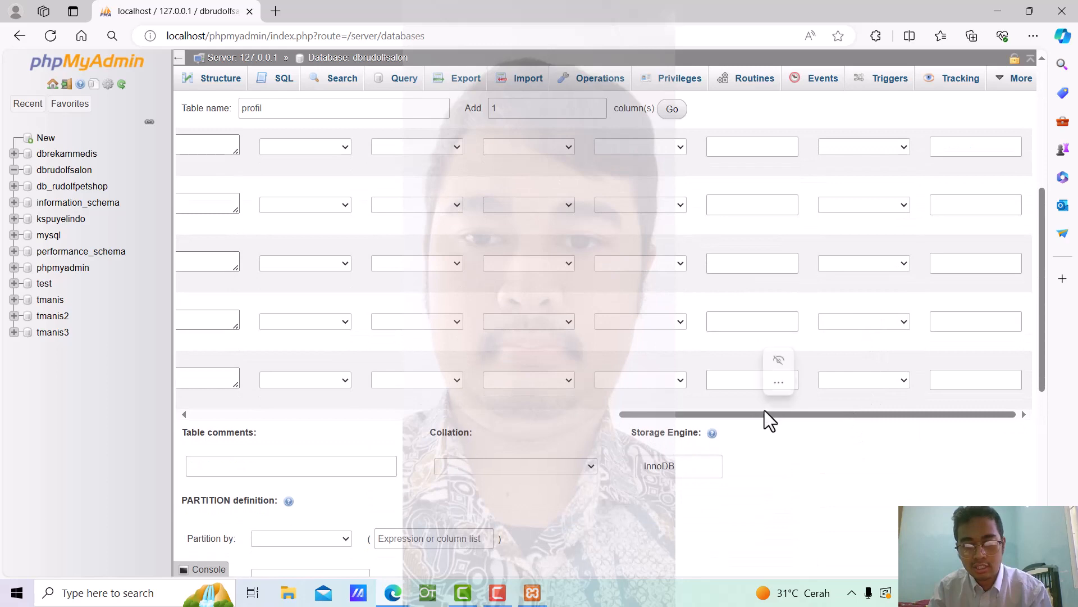
pyautogui.moveTo(763, 411); pyautogui.dragTo(714, 444)
pyautogui.scroll(5, 740, 415)
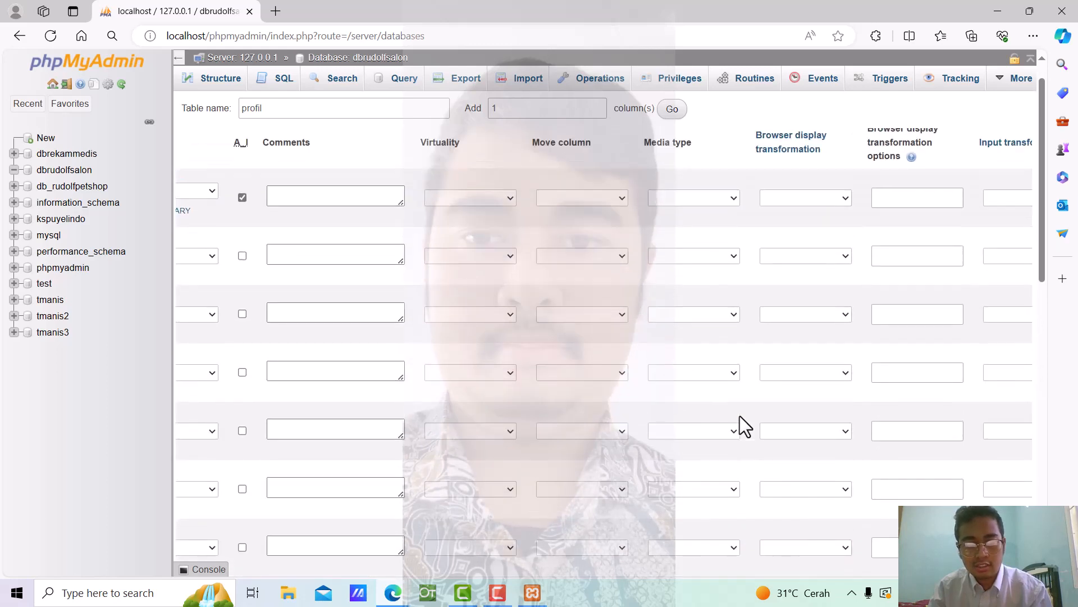
pyautogui.scroll(1, 647, 368)
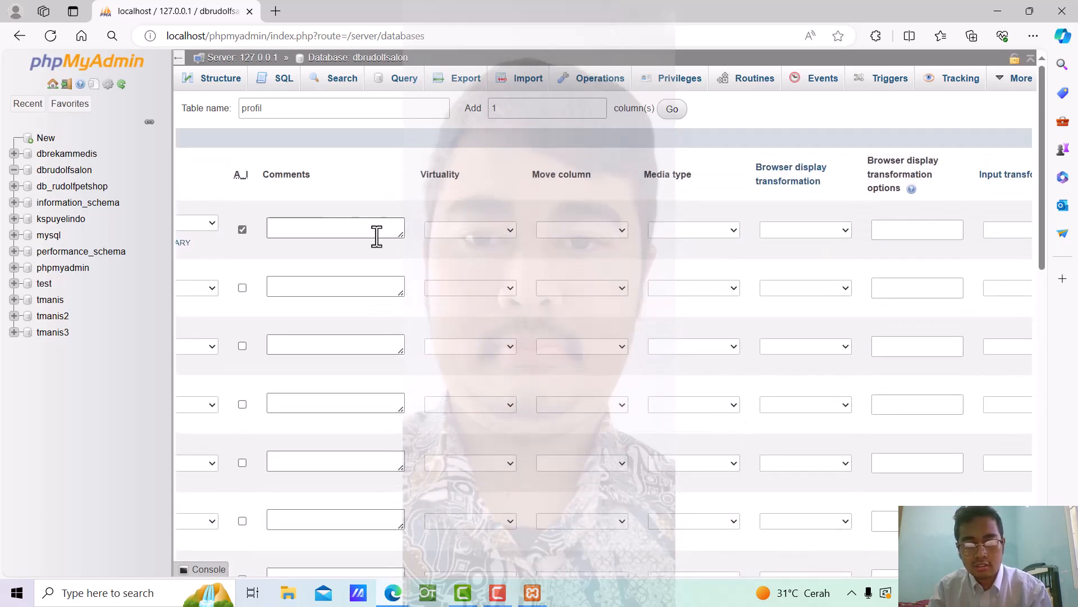
pyautogui.scroll(-5, 807, 238)
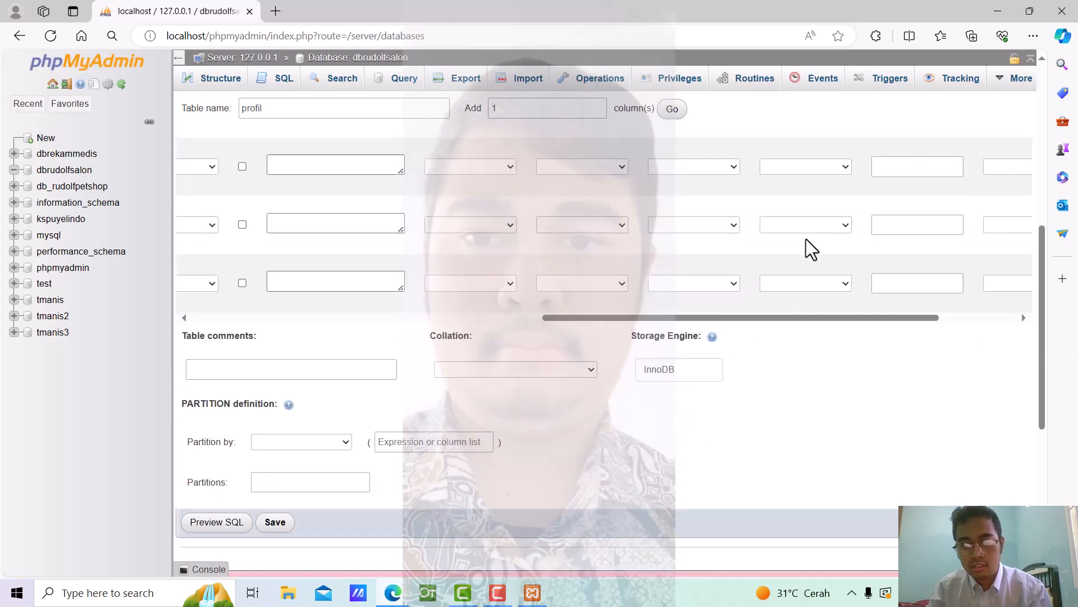
pyautogui.moveTo(798, 334); pyautogui.dragTo(922, 298)
pyautogui.scroll(5, 922, 298)
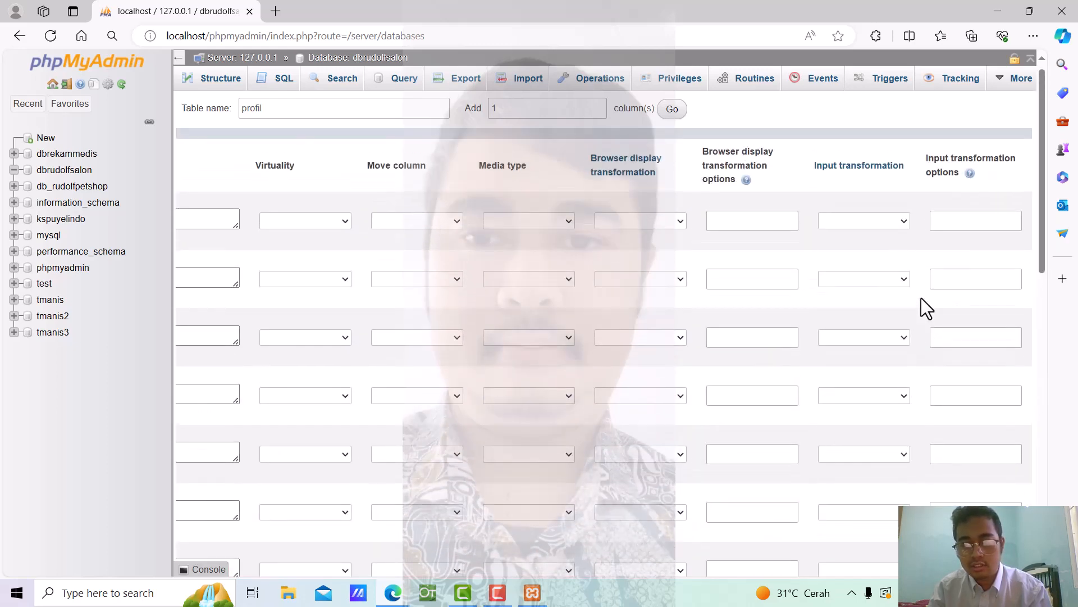
pyautogui.scroll(-5, 921, 298)
pyautogui.scroll(5, 920, 297)
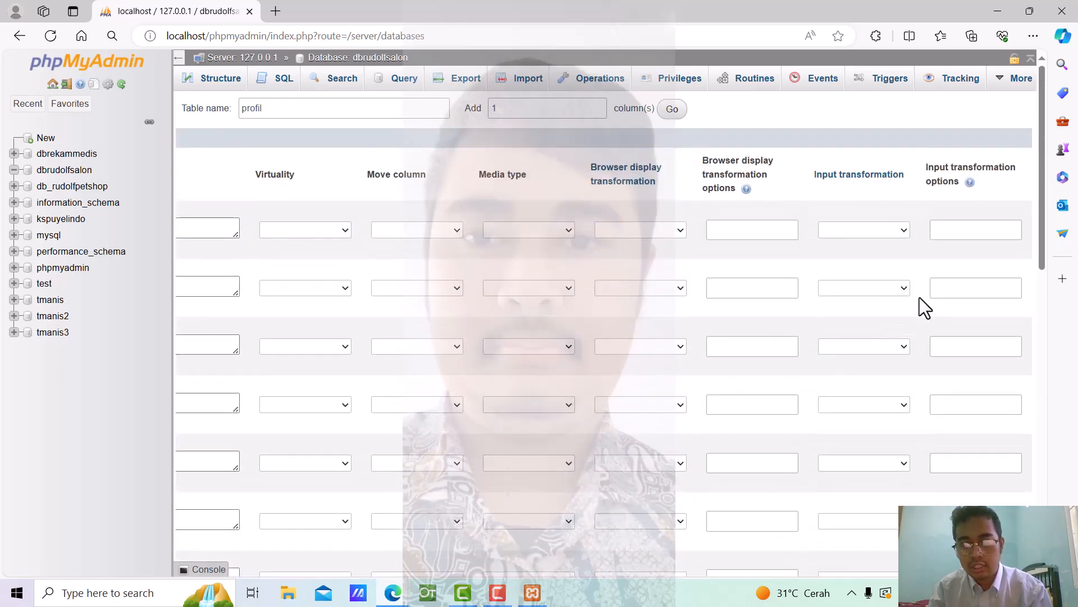
pyautogui.scroll(-5, 919, 298)
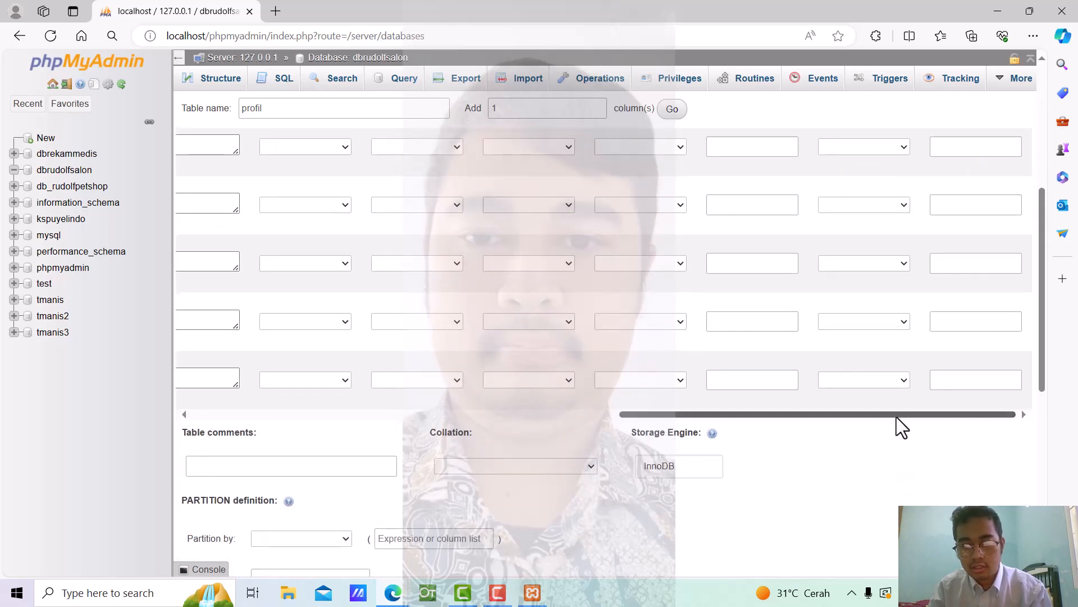
pyautogui.moveTo(896, 416); pyautogui.dragTo(132, 373)
pyautogui.scroll(1, 564, 217)
pyautogui.scroll(5, 573, 211)
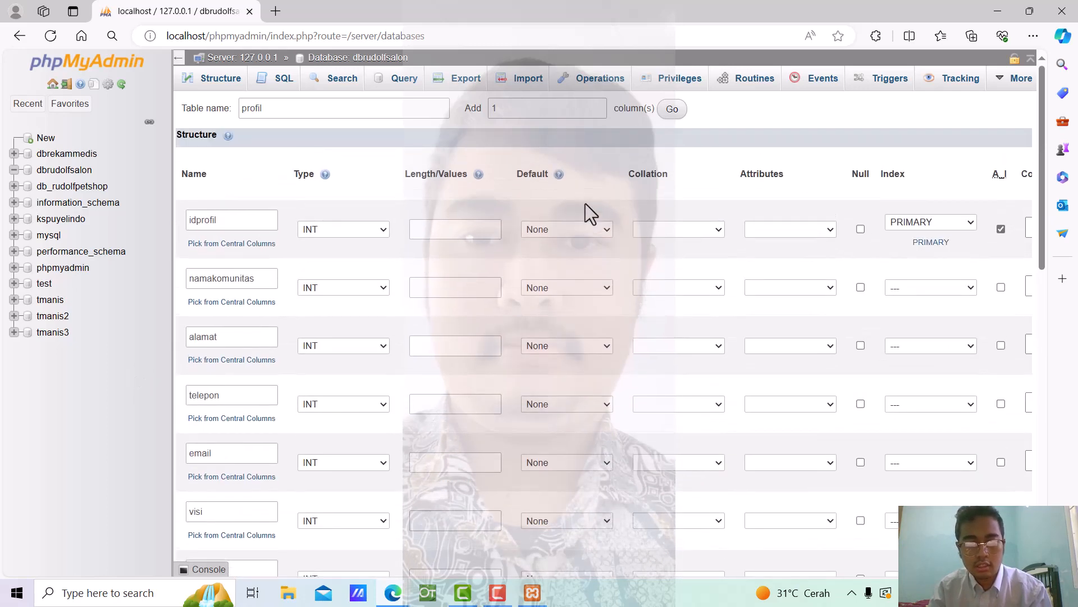
# Change namakomunitas, alamat, telepon and email to type TEXT
pyautogui.click(386, 288)
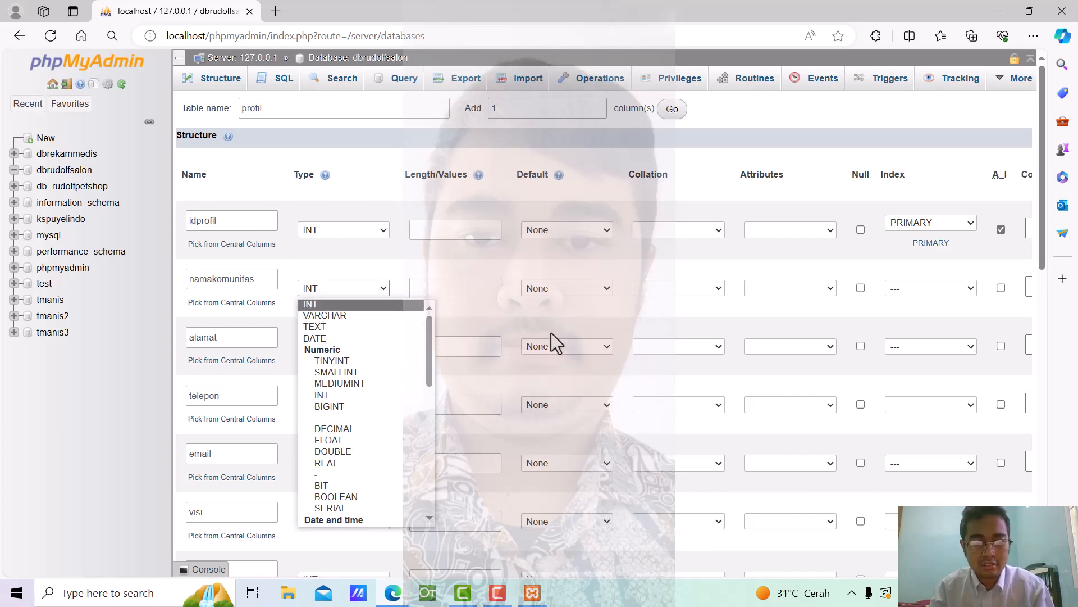
pyautogui.click(372, 328)
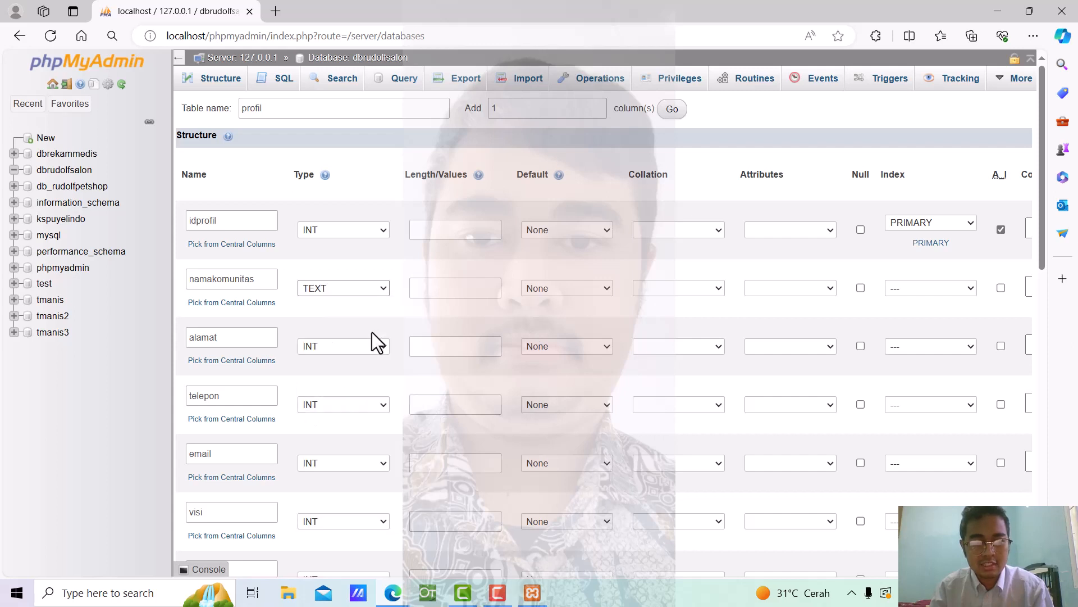
pyautogui.click(387, 345)
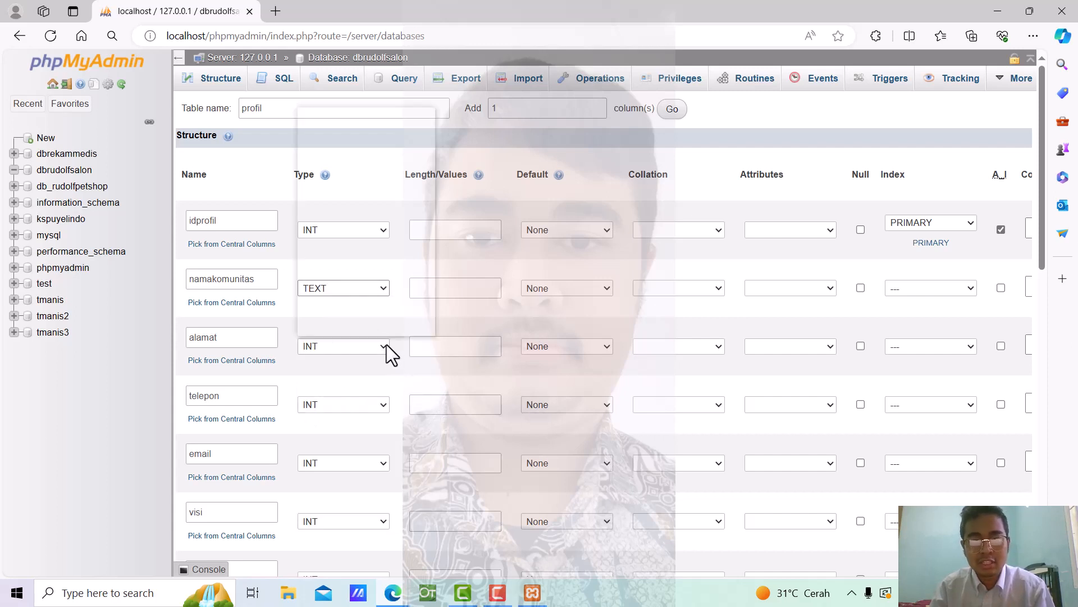
pyautogui.click(367, 136)
pyautogui.scroll(-1, 328, 375)
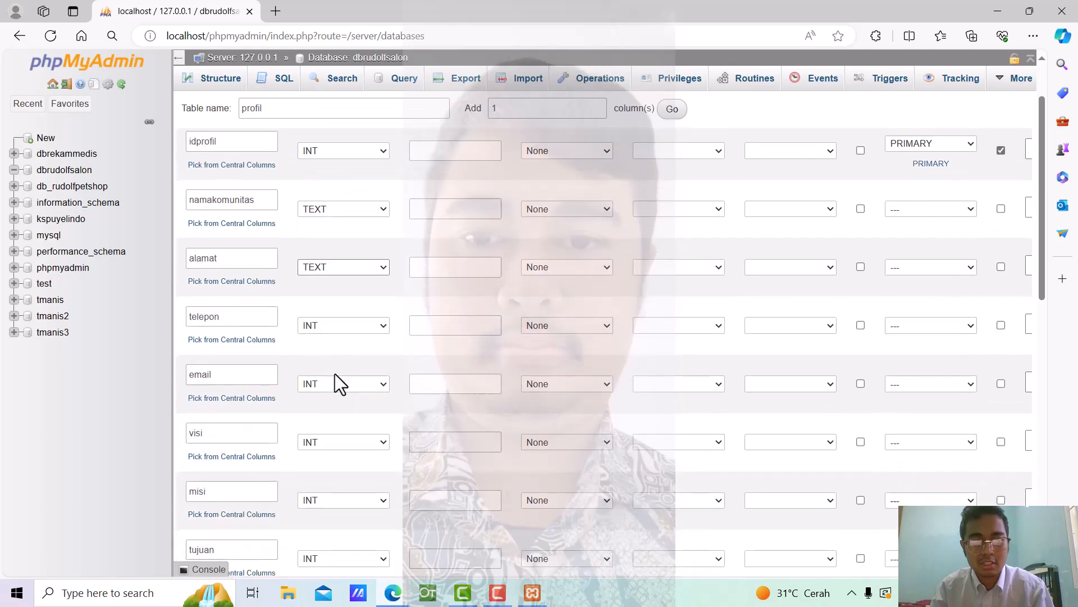
pyautogui.click(382, 326)
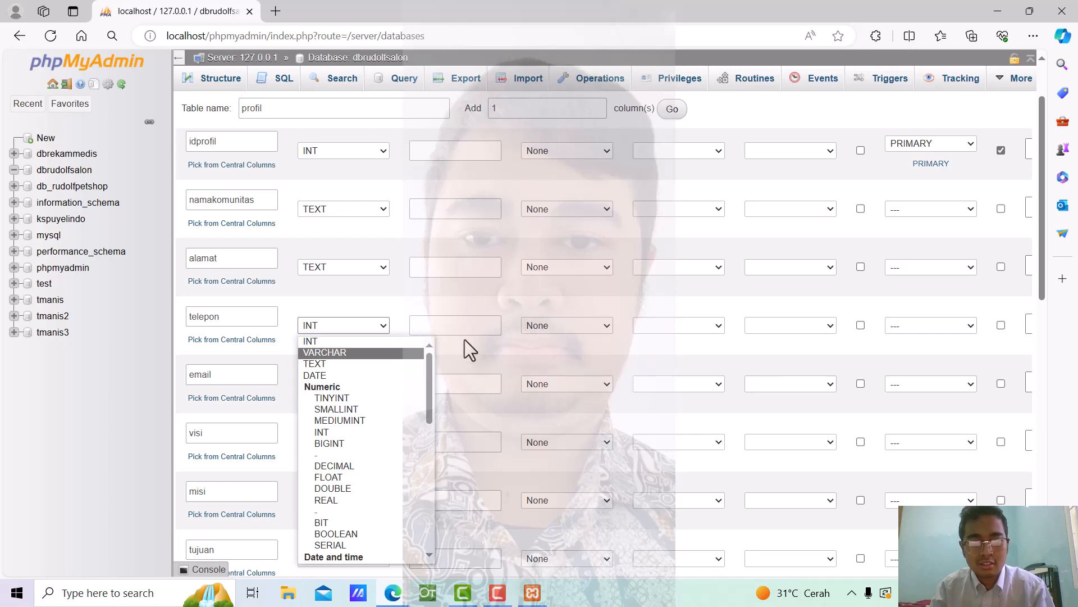
pyautogui.click(366, 365)
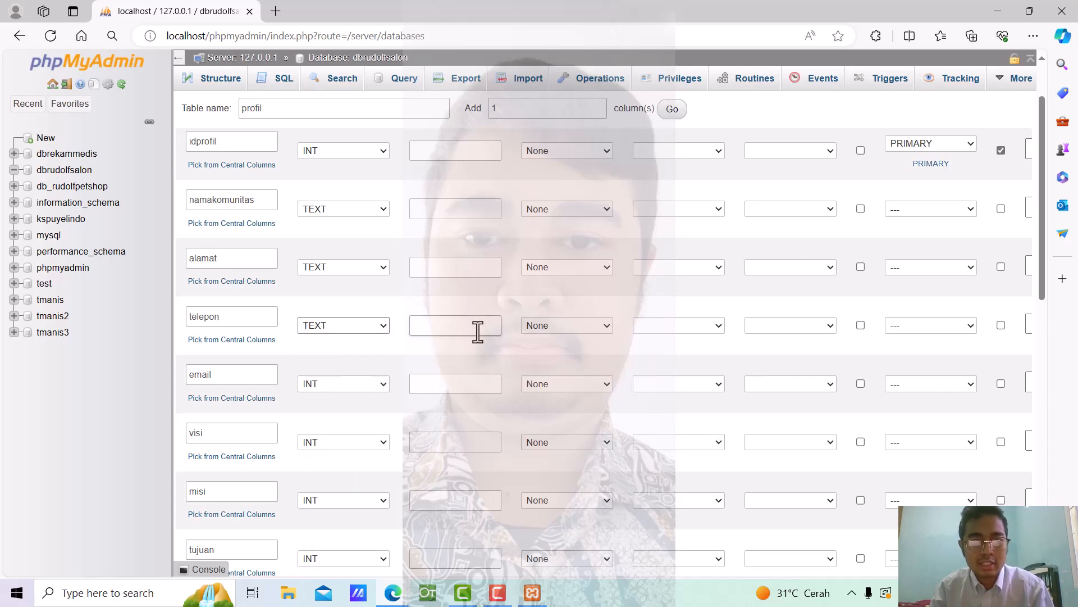
pyautogui.scroll(-5, 477, 331)
pyautogui.scroll(3, 477, 329)
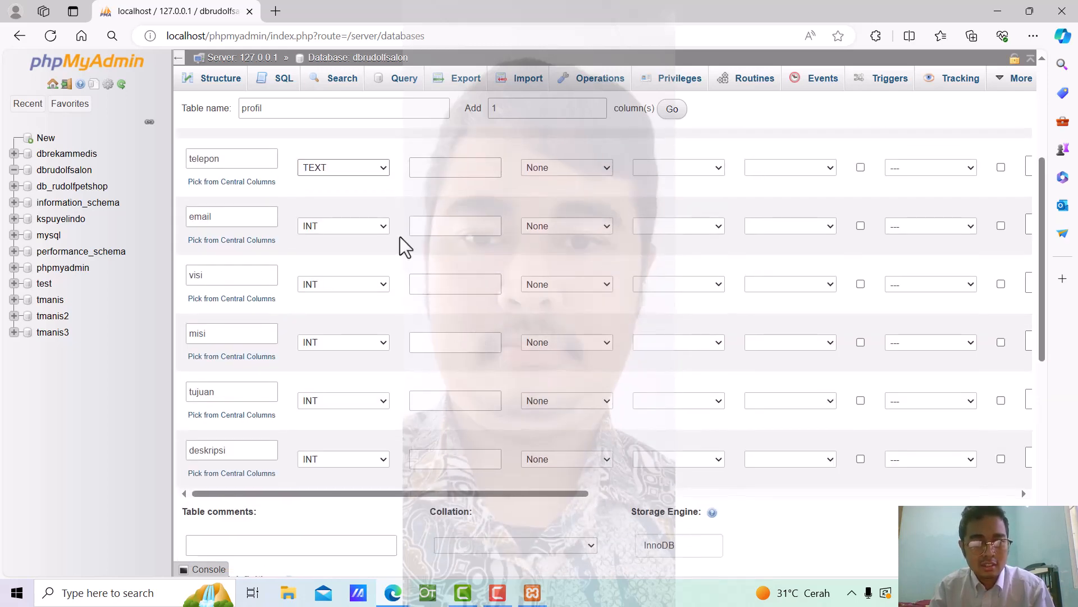
pyautogui.click(382, 225)
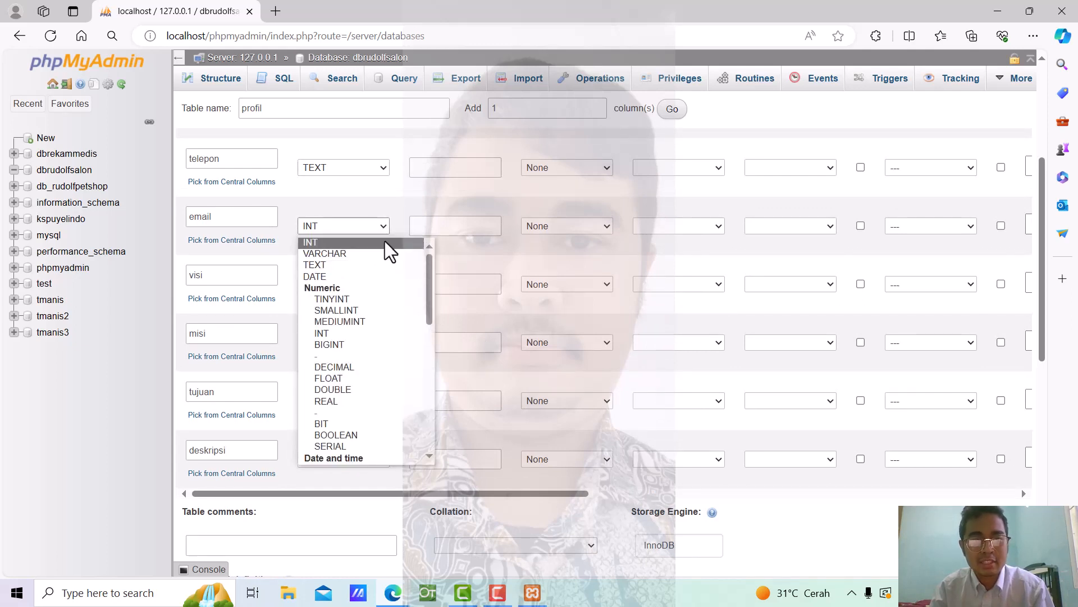
pyautogui.click(385, 264)
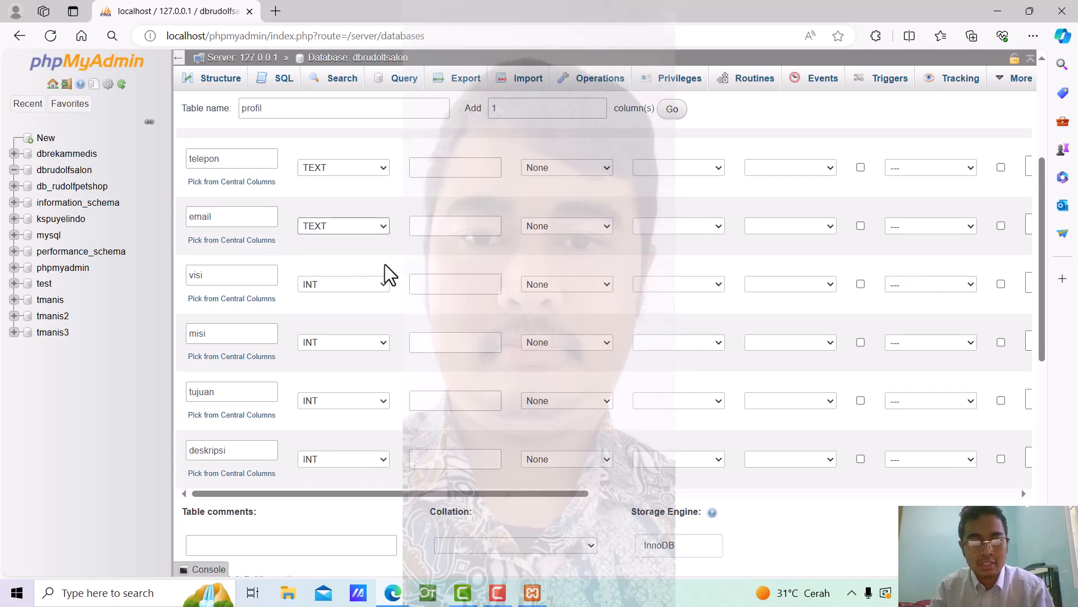
pyautogui.scroll(-1, 386, 264)
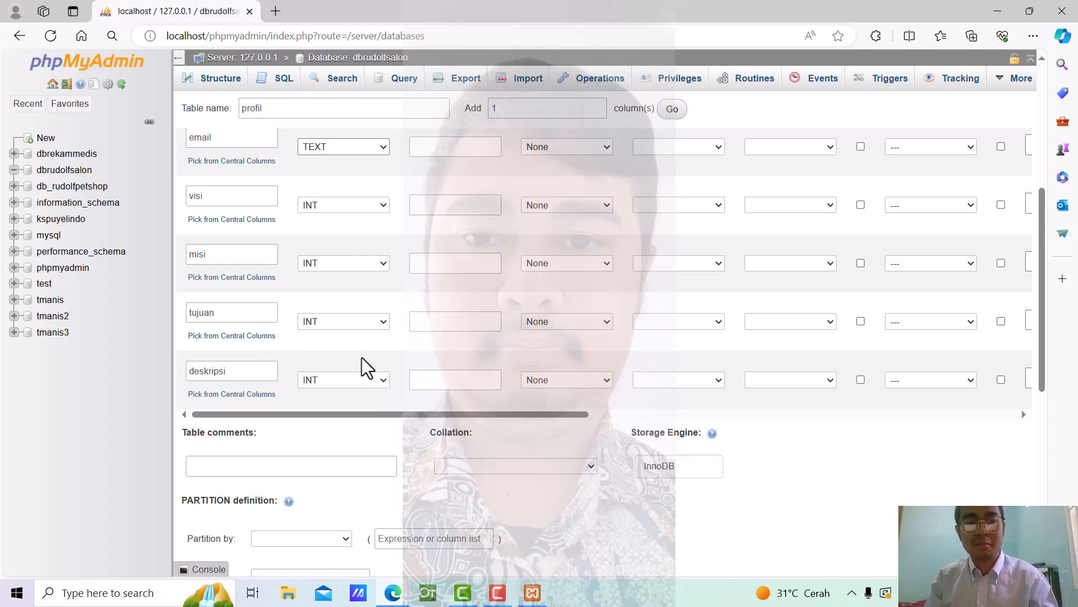
# Change visi, misi, tujuan and deskripsi to type TEXT
pyautogui.click(381, 206)
pyautogui.click(366, 244)
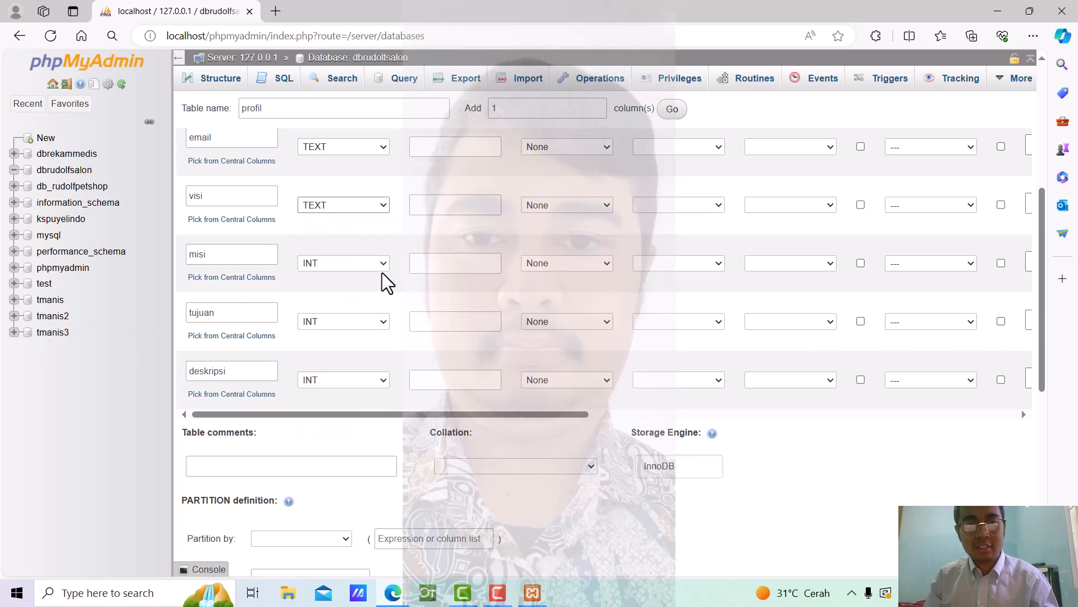
pyautogui.click(379, 264)
pyautogui.click(359, 303)
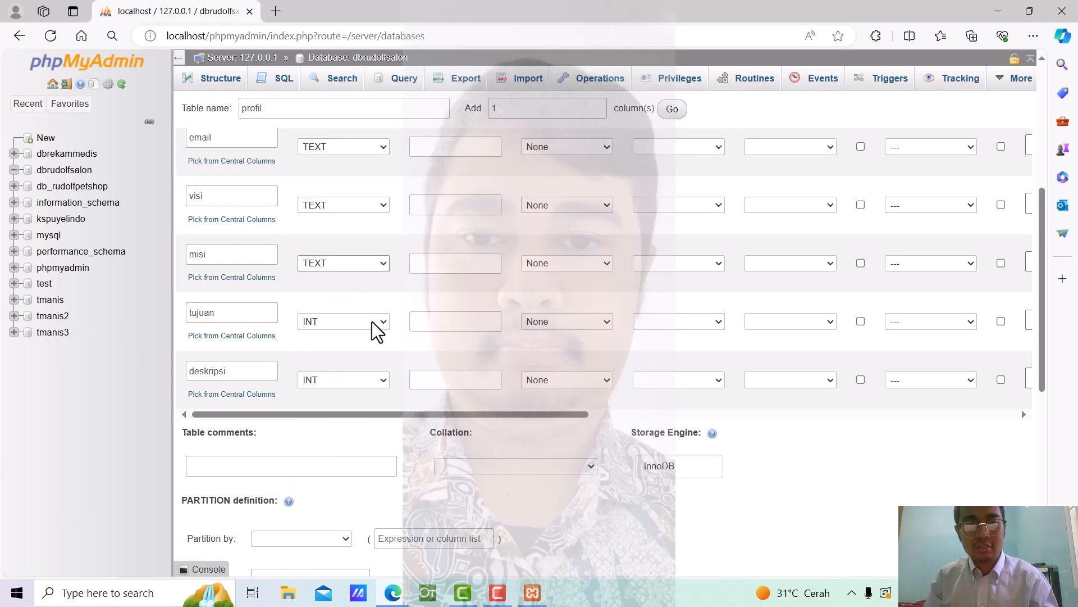
pyautogui.click(388, 324)
pyautogui.click(379, 360)
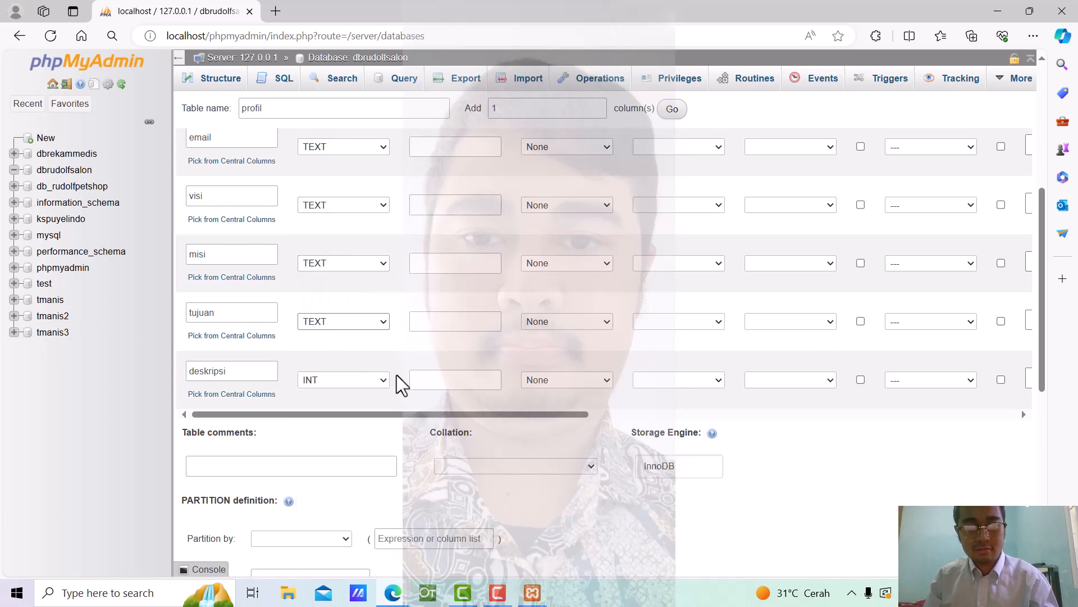
pyautogui.click(384, 380)
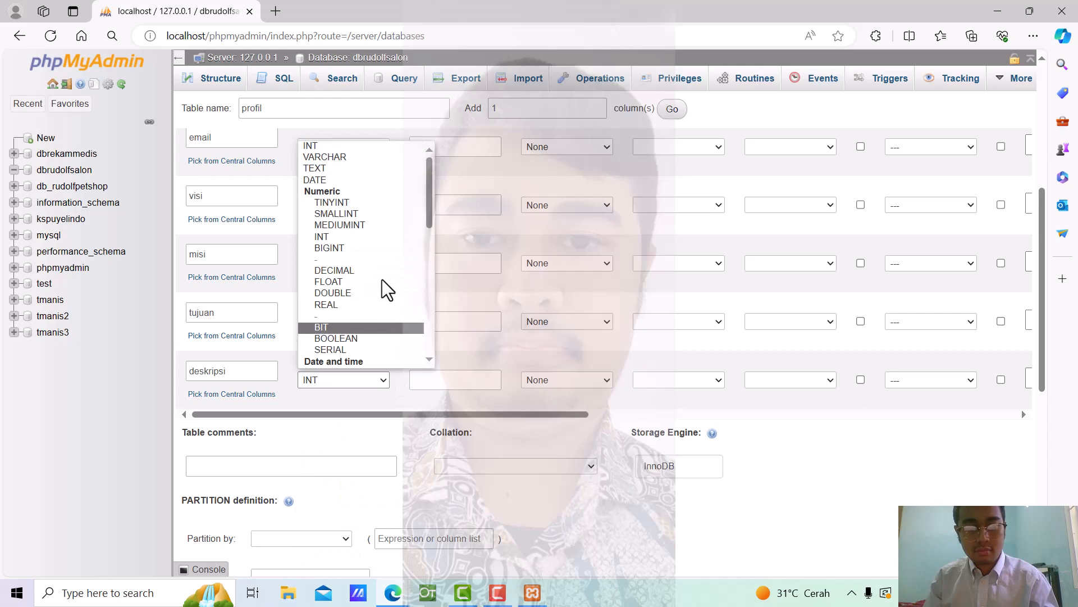
pyautogui.click(368, 169)
pyautogui.scroll(5, 709, 433)
pyautogui.scroll(-10, 706, 422)
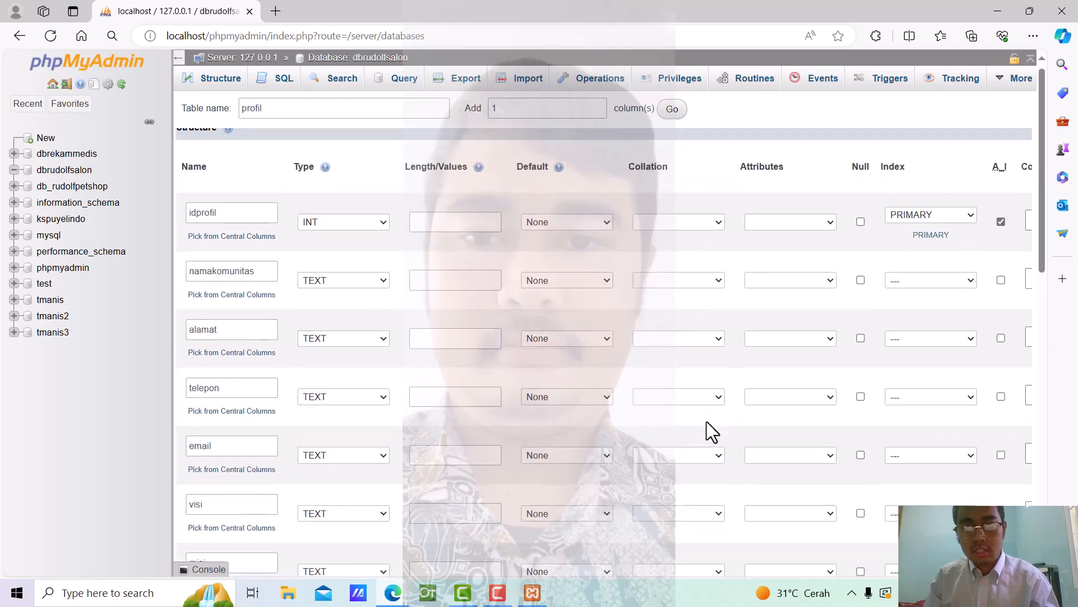
pyautogui.scroll(4, 723, 479)
pyautogui.scroll(-3, 723, 478)
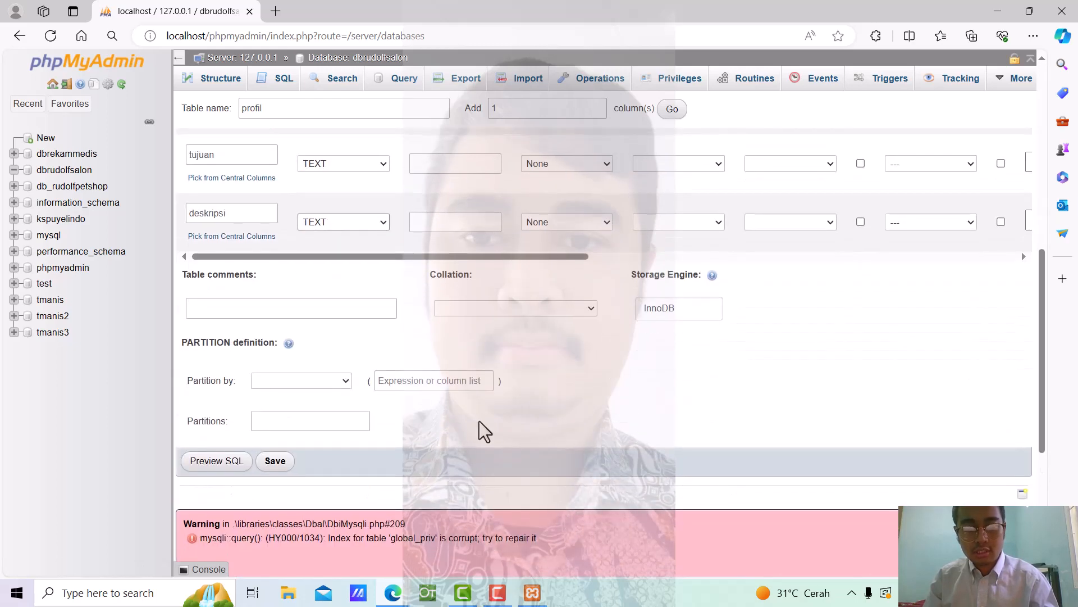
# Save the profil table, then review its structure: idprofil int(11) and eight text columns
pyautogui.click(278, 469)
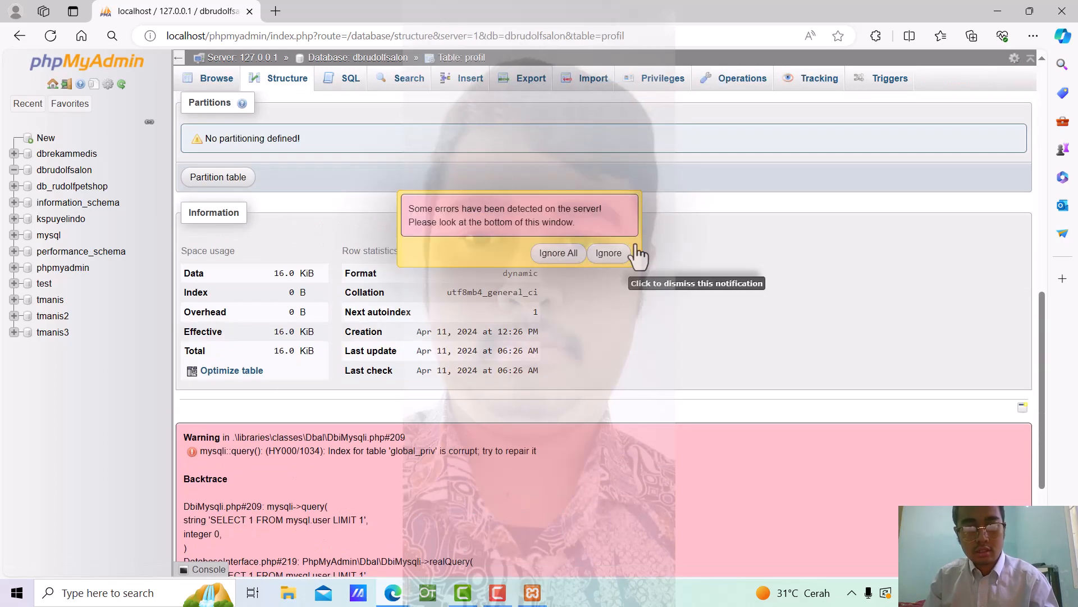
pyautogui.click(609, 253)
pyautogui.scroll(-3, 250, 258)
pyautogui.scroll(3, 197, 238)
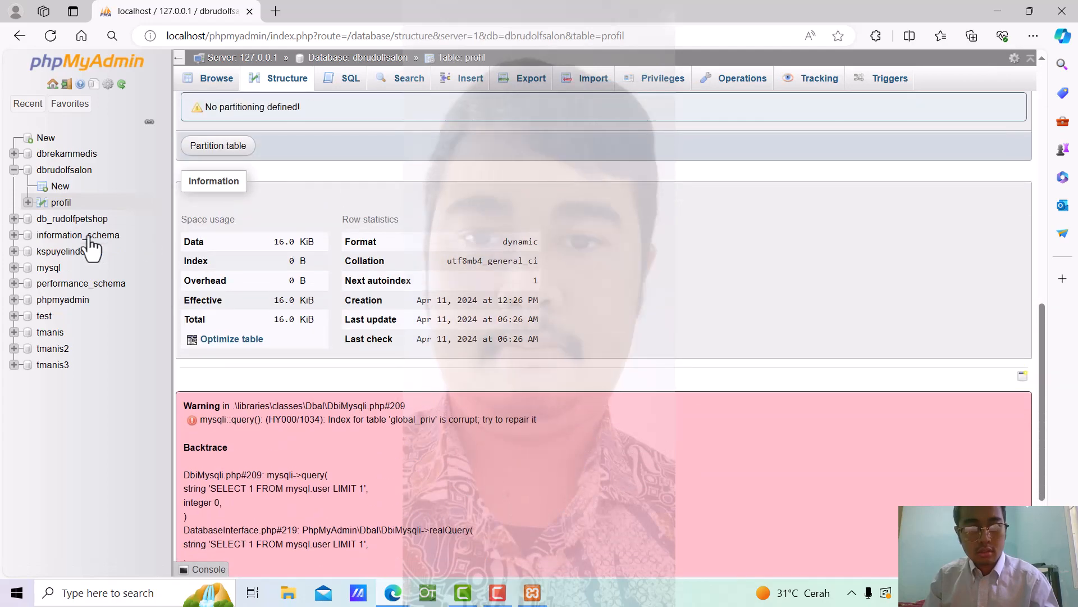
pyautogui.scroll(3, 281, 177)
pyautogui.scroll(8, 268, 180)
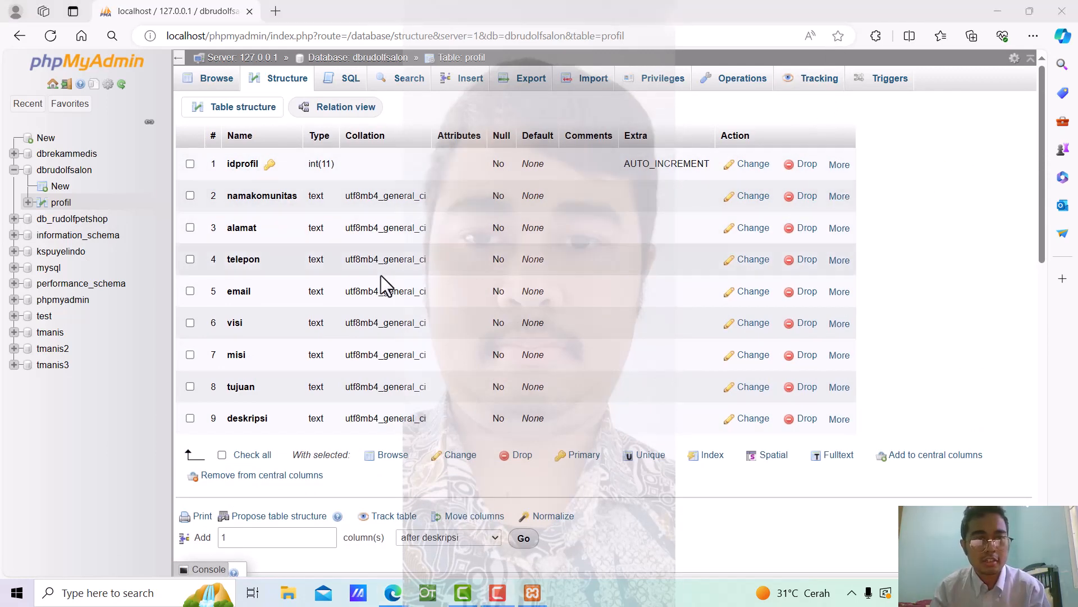
# Start another table in dbrudolfsalon named anggota
pyautogui.click(54, 183)
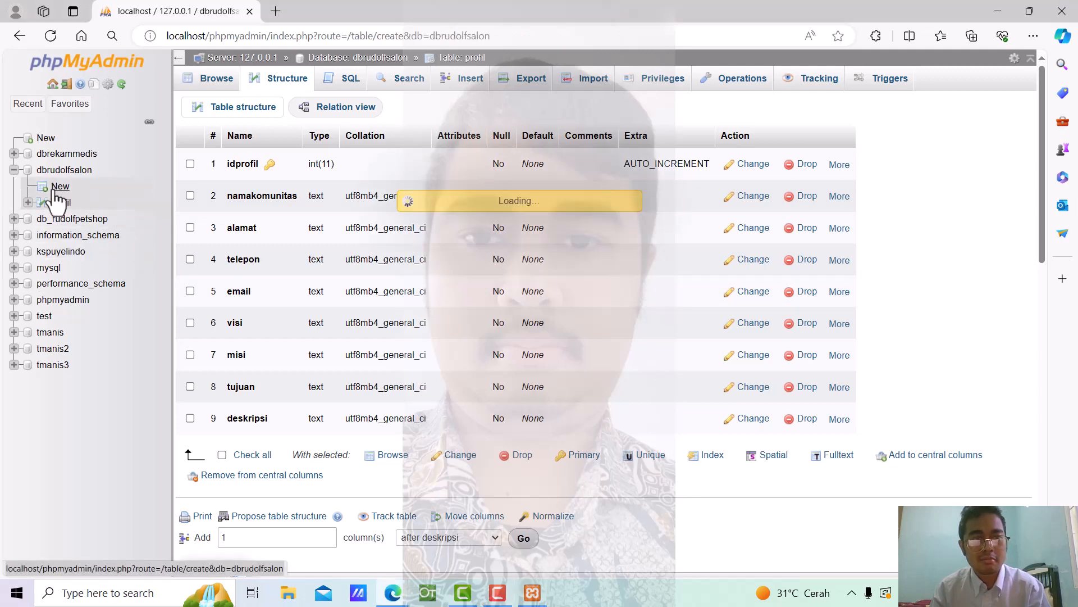
pyautogui.scroll(-6, 638, 247)
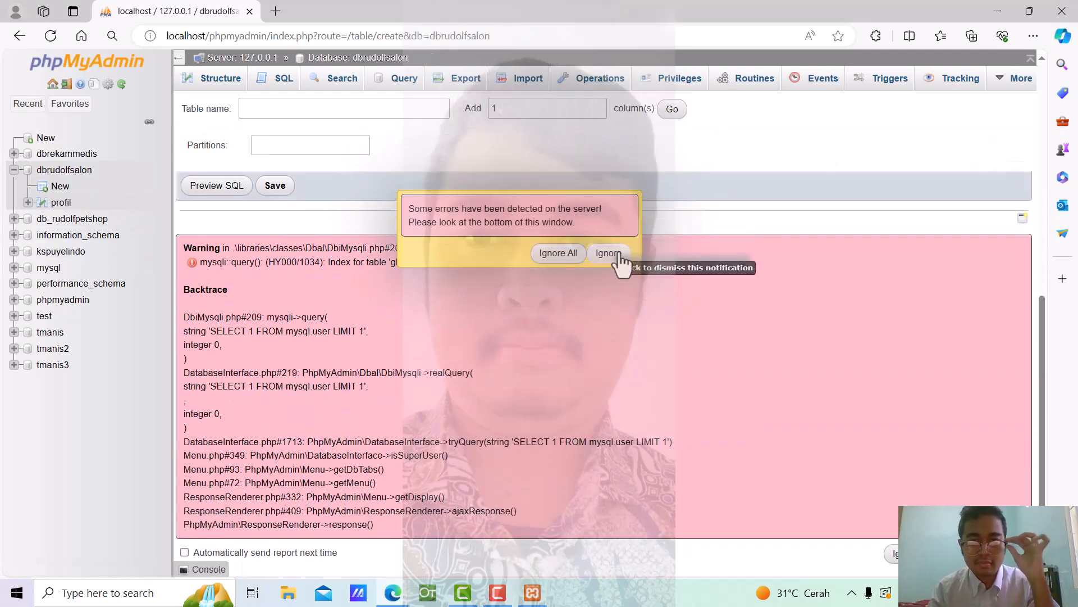
pyautogui.click(609, 253)
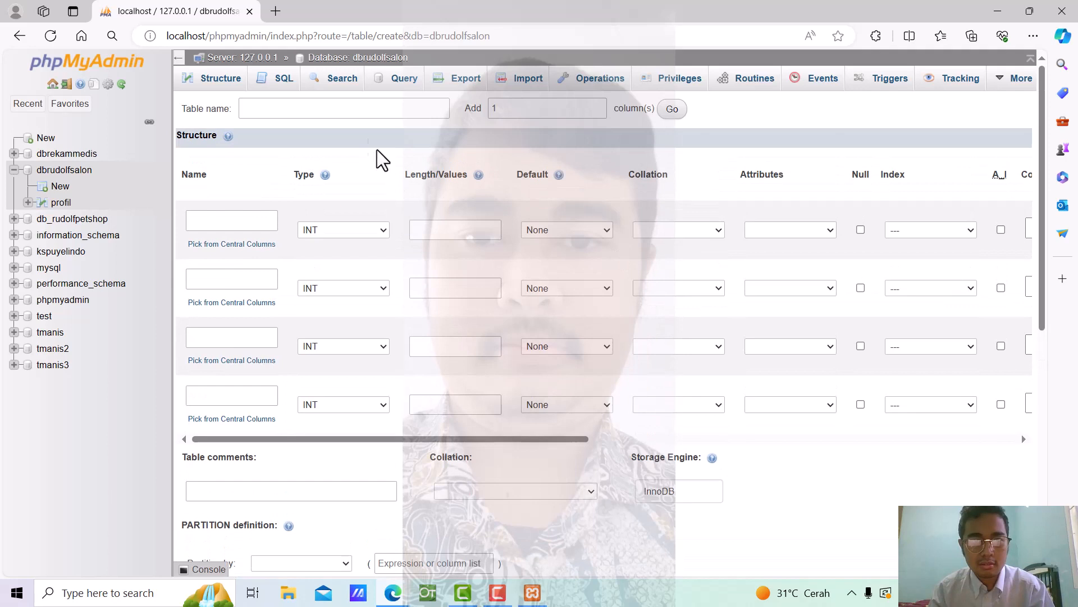
pyautogui.click(361, 108)
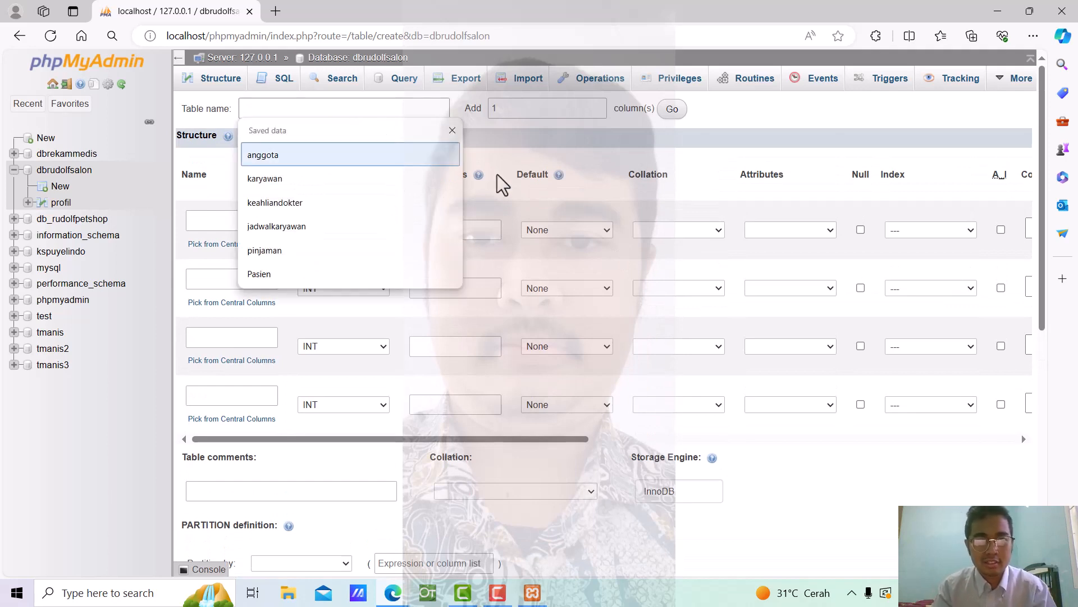
pyautogui.write('anggota')
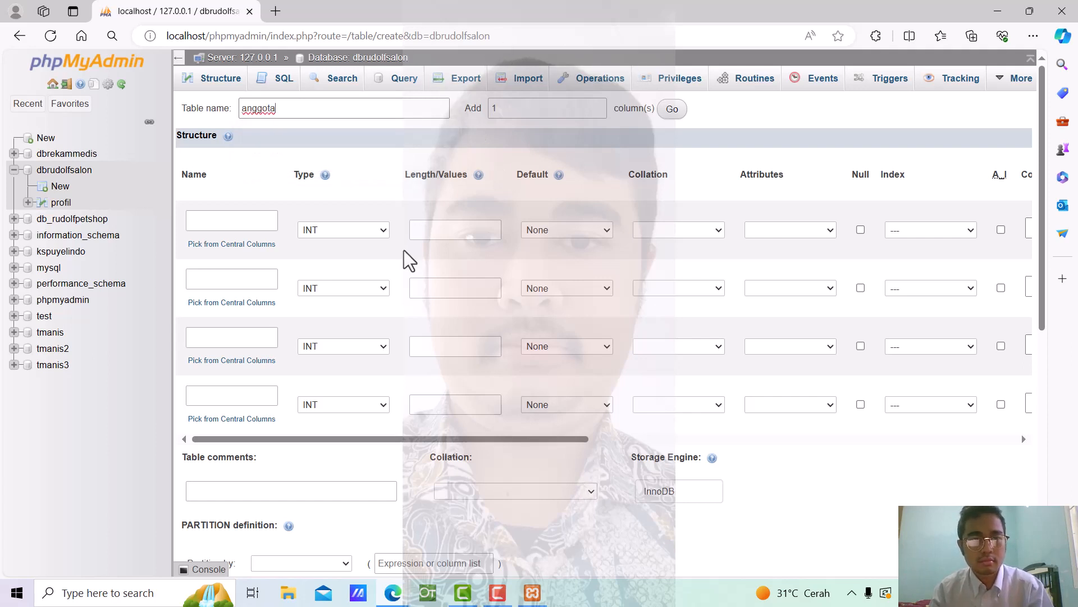
# Name the first two anggota columns idpanggota and nama
pyautogui.click(227, 220)
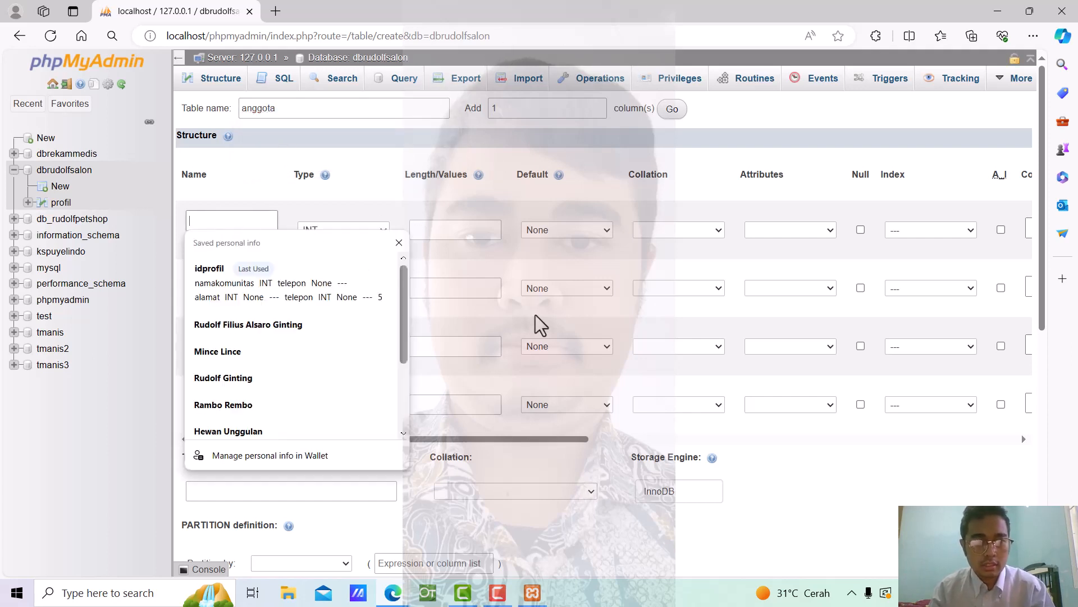
pyautogui.click(494, 209)
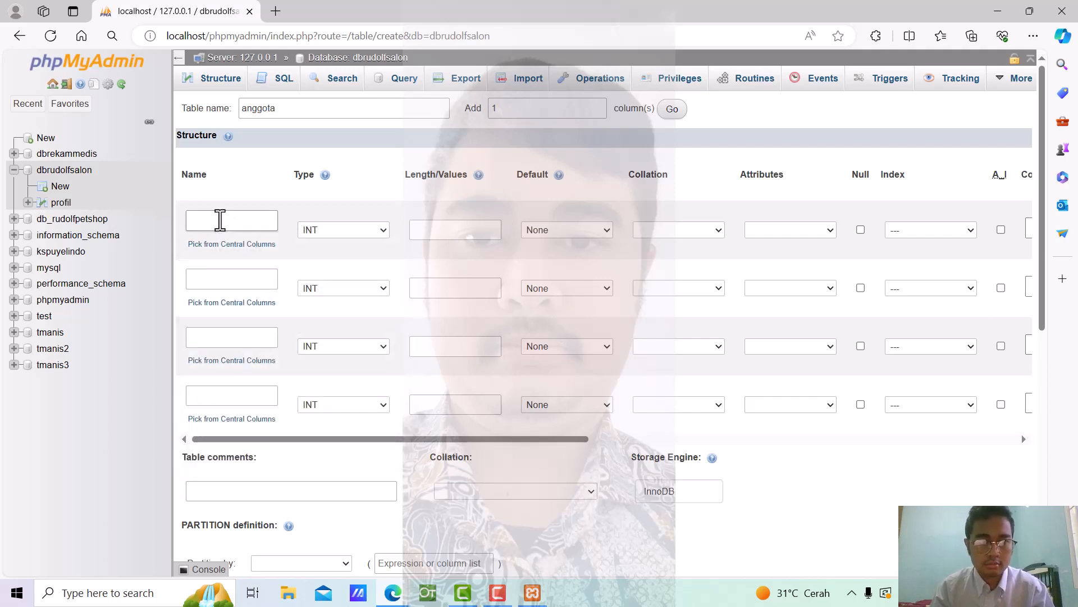
pyautogui.click(219, 220)
pyautogui.write('idpan')
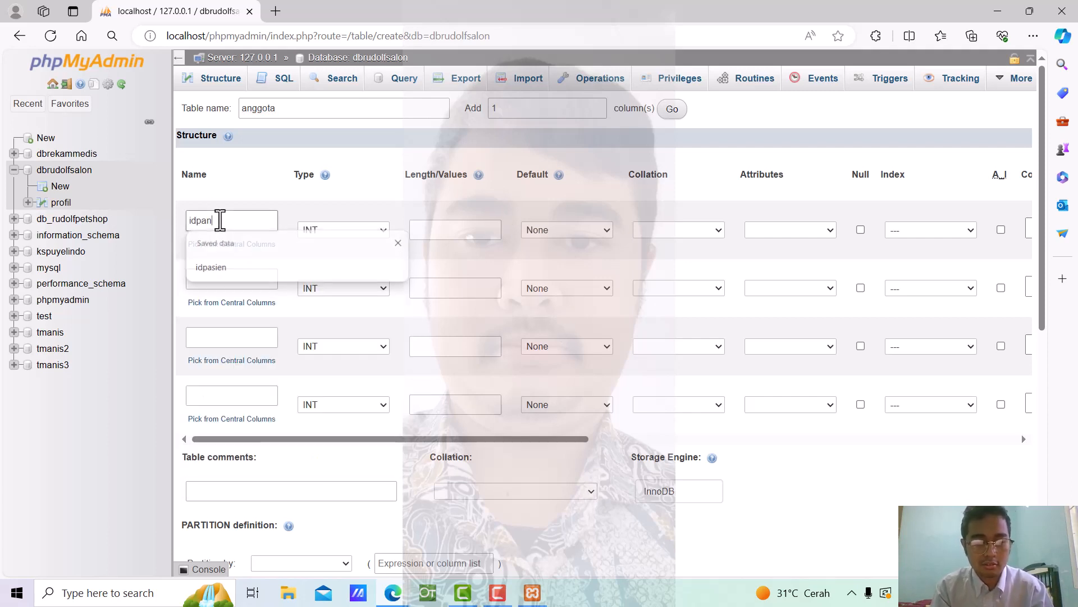
pyautogui.write('ggota')
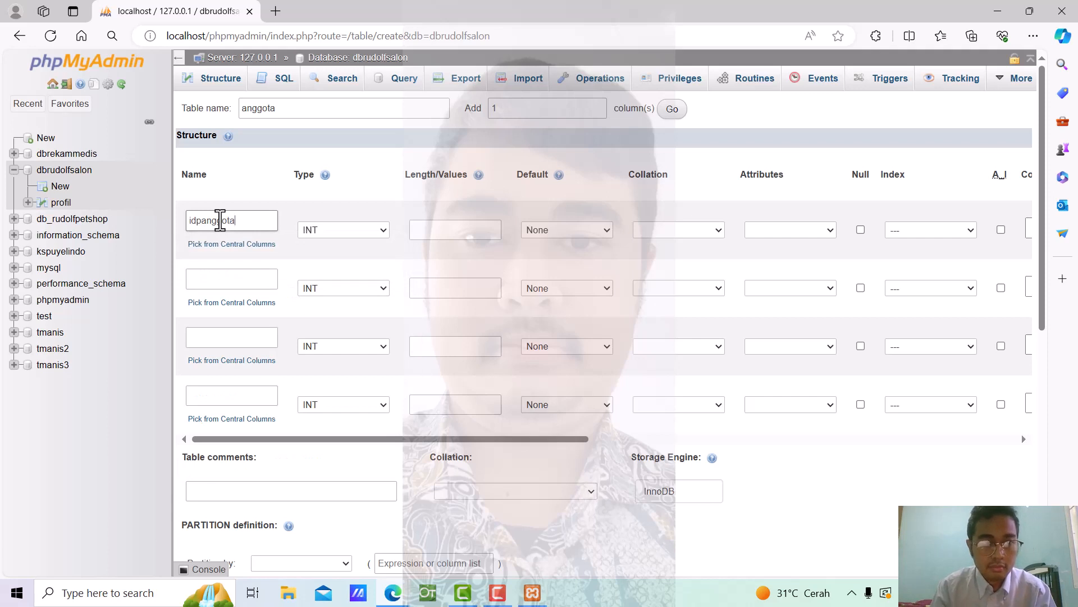
pyautogui.click(249, 279)
pyautogui.write('naa')
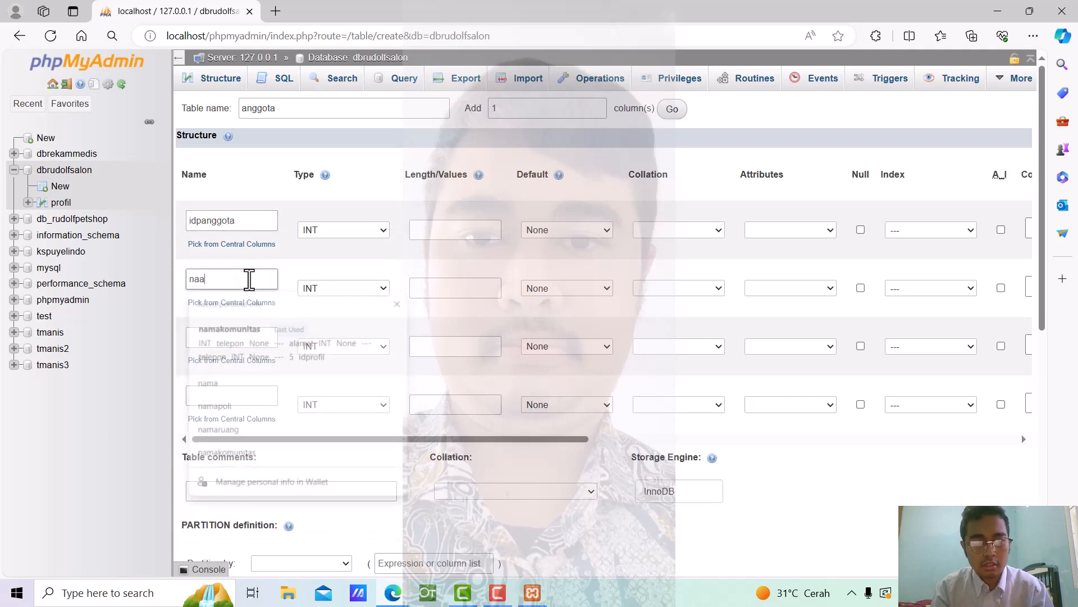
pyautogui.press('BackSpace')
pyautogui.write('ma')
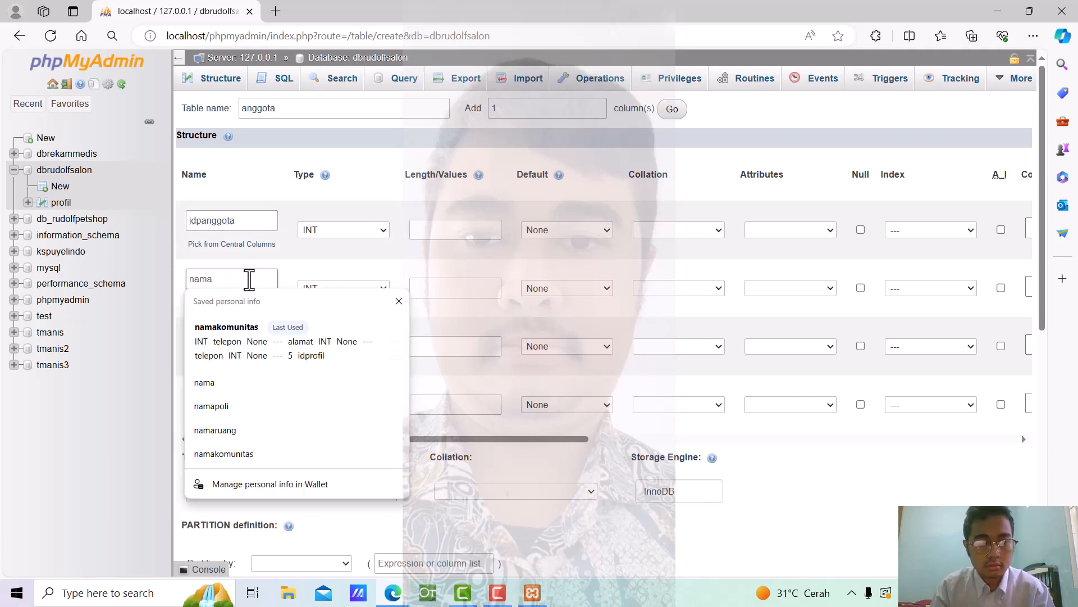
# Name the third and fourth columns alamat and telepon, and select the add-columns count field
pyautogui.click(240, 337)
pyautogui.write('alamat')
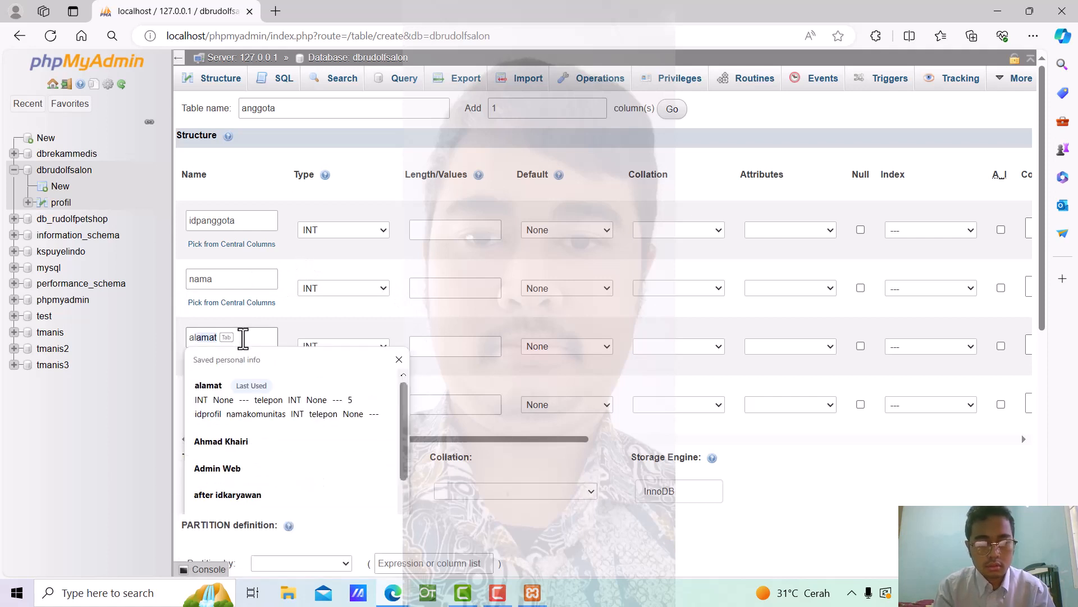
pyautogui.press('Escape')
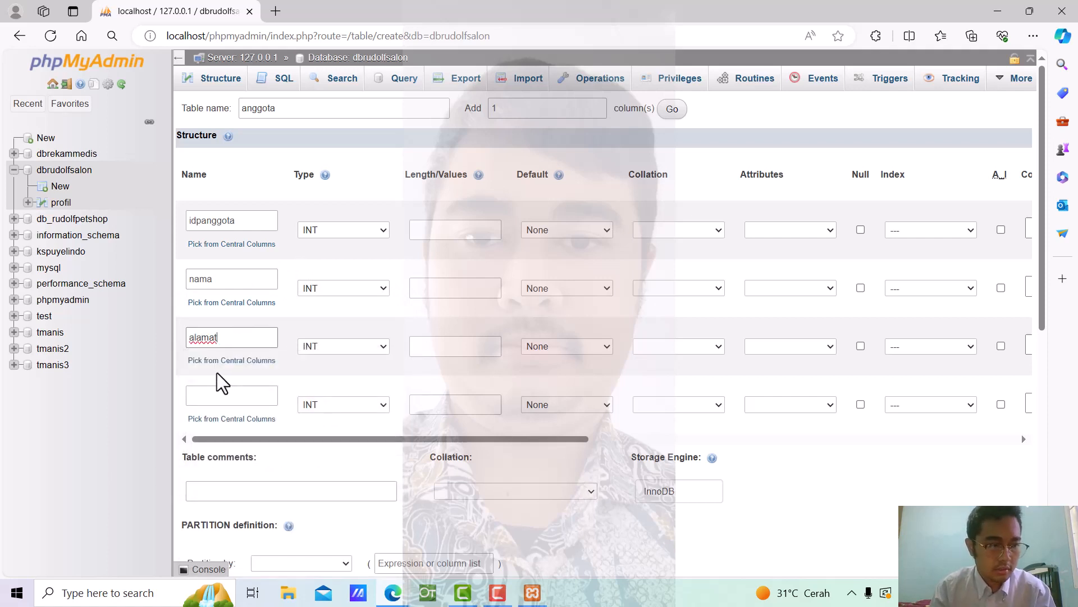
pyautogui.click(209, 399)
pyautogui.write('telepo')
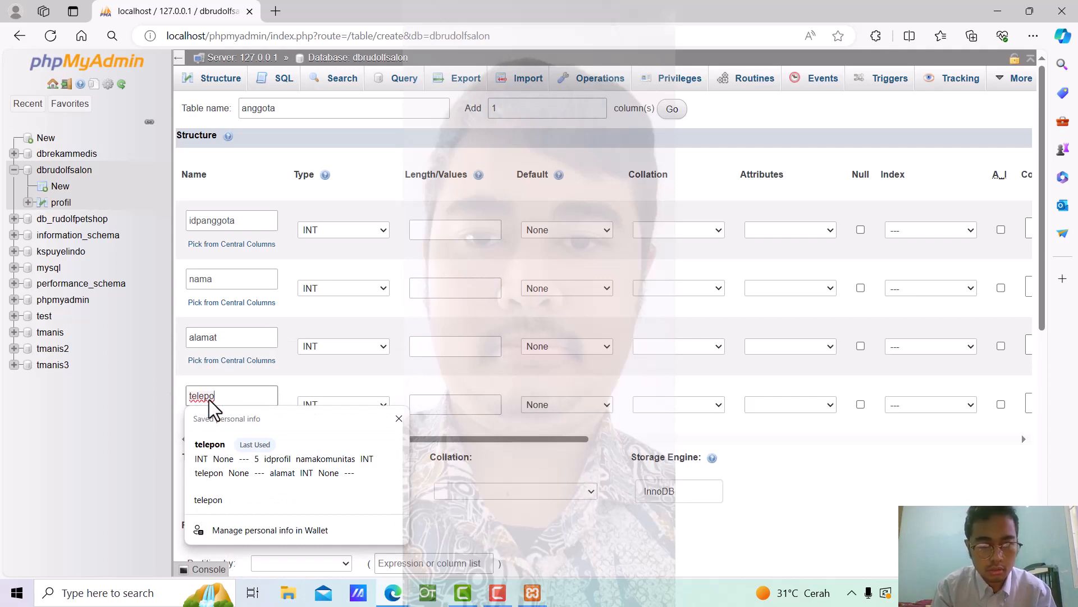
pyautogui.write('n')
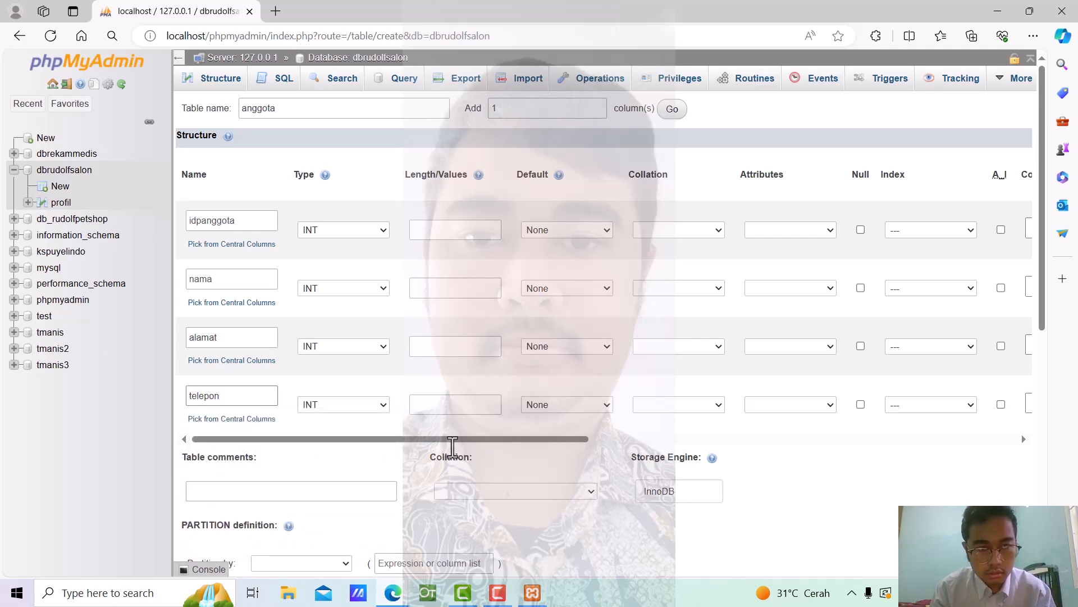
pyautogui.doubleClick(532, 108)
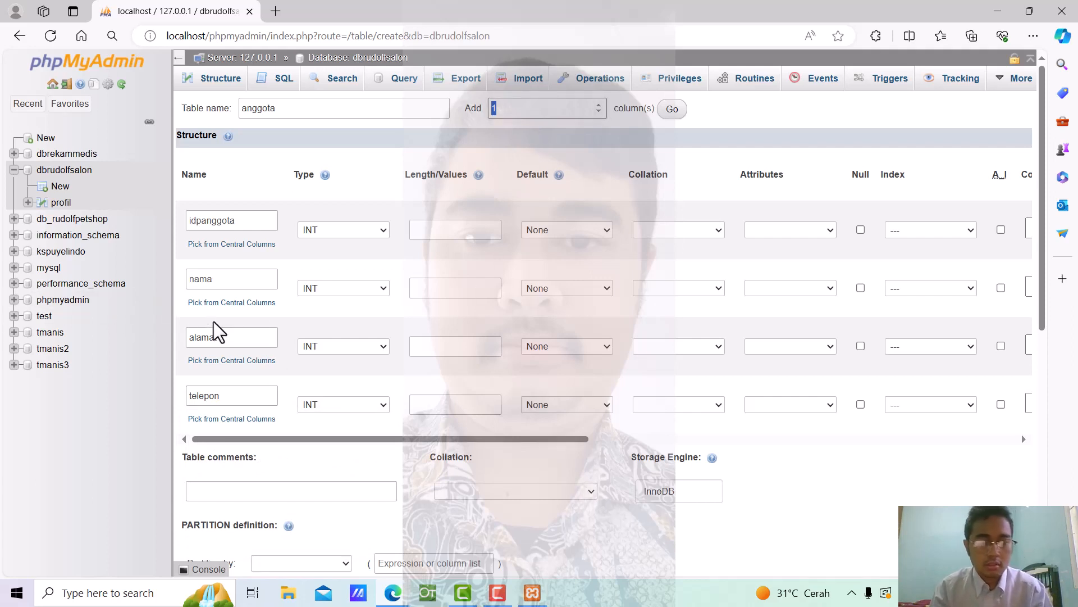
# Add four more column rows to the anggota form and name the fifth column email
pyautogui.write('4')
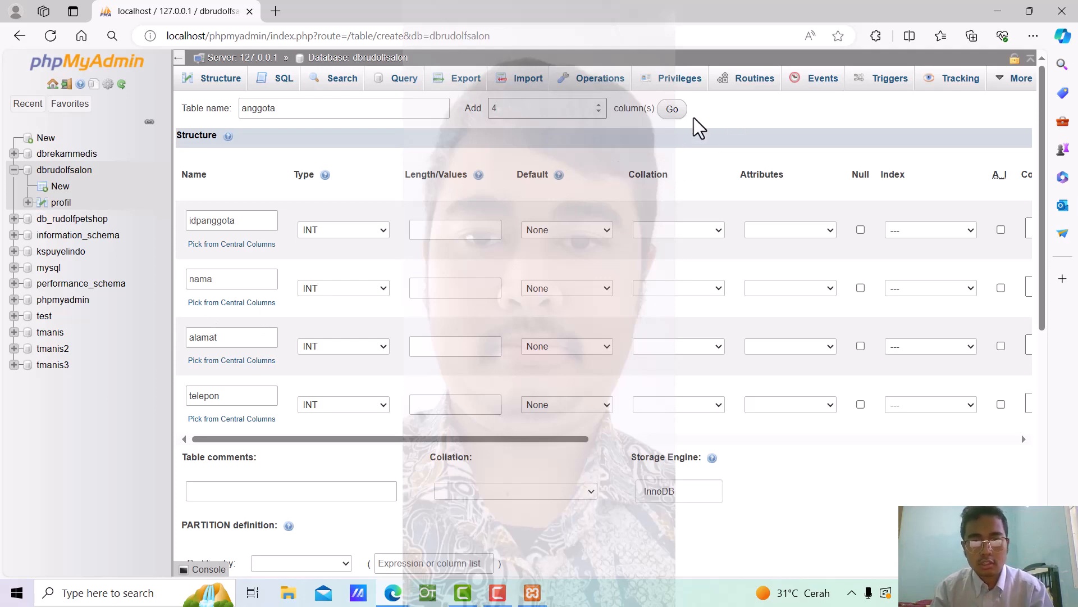
pyautogui.click(673, 110)
pyautogui.scroll(-3, 337, 325)
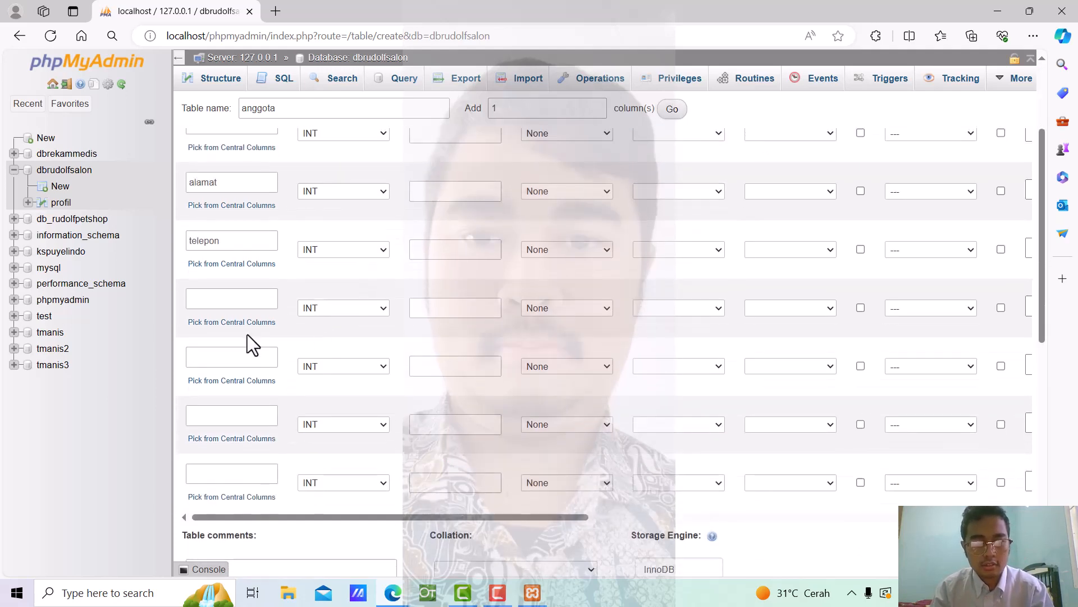
pyautogui.click(227, 296)
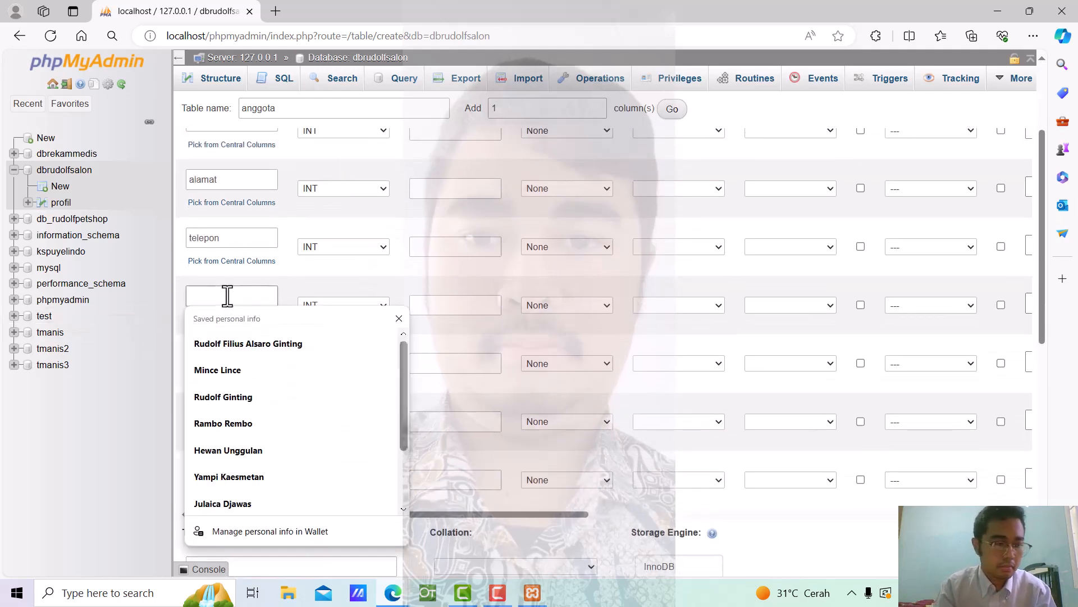
pyautogui.write('email')
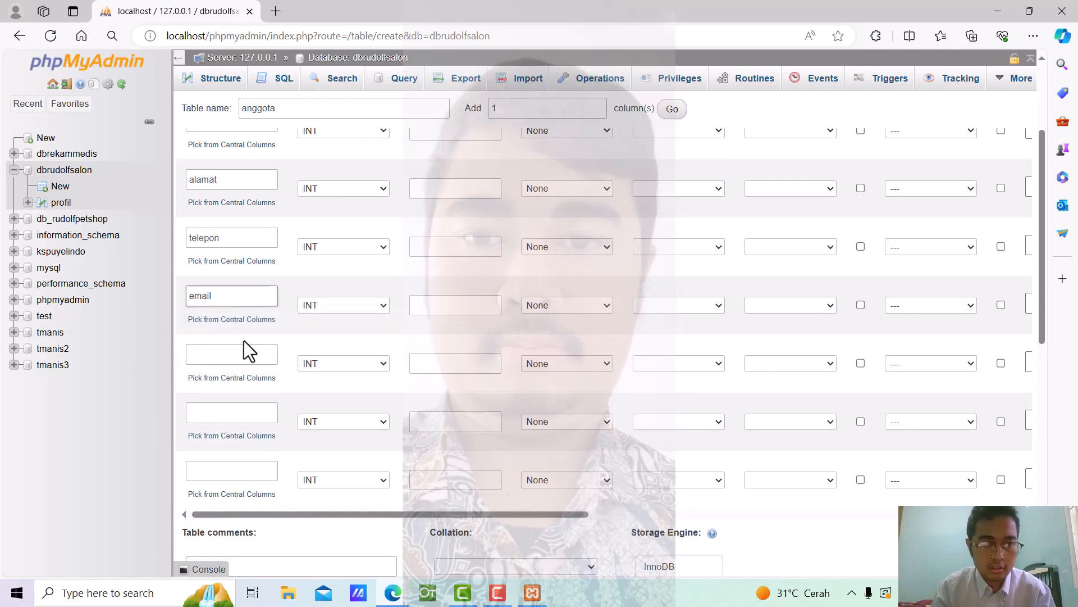
pyautogui.click(232, 355)
pyautogui.scroll(3, 242, 241)
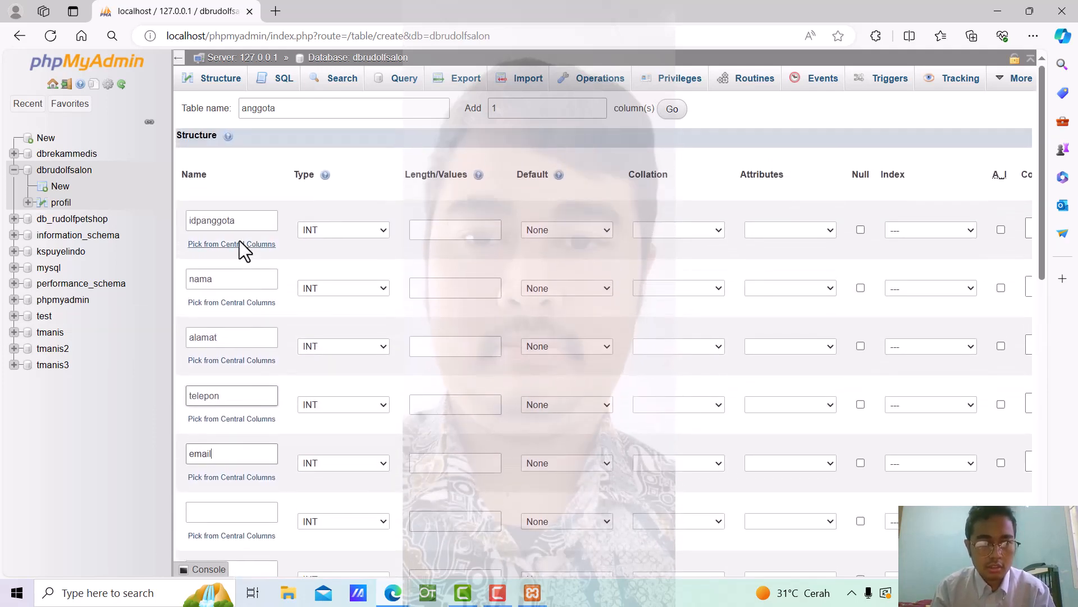
pyautogui.scroll(-3, 270, 355)
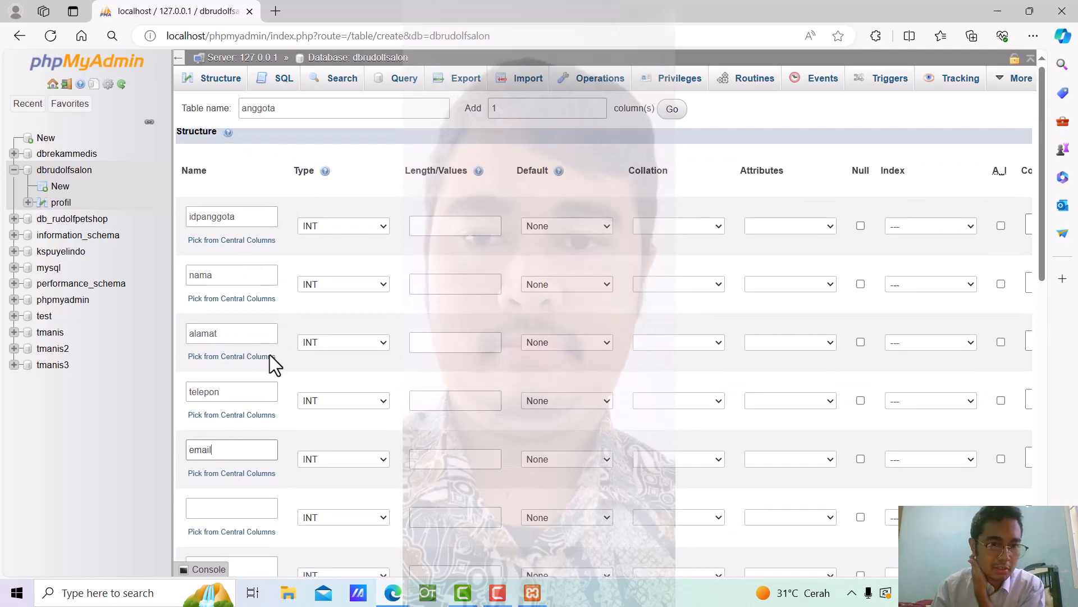
# Name the sixth column jeniskelamin
pyautogui.click(244, 355)
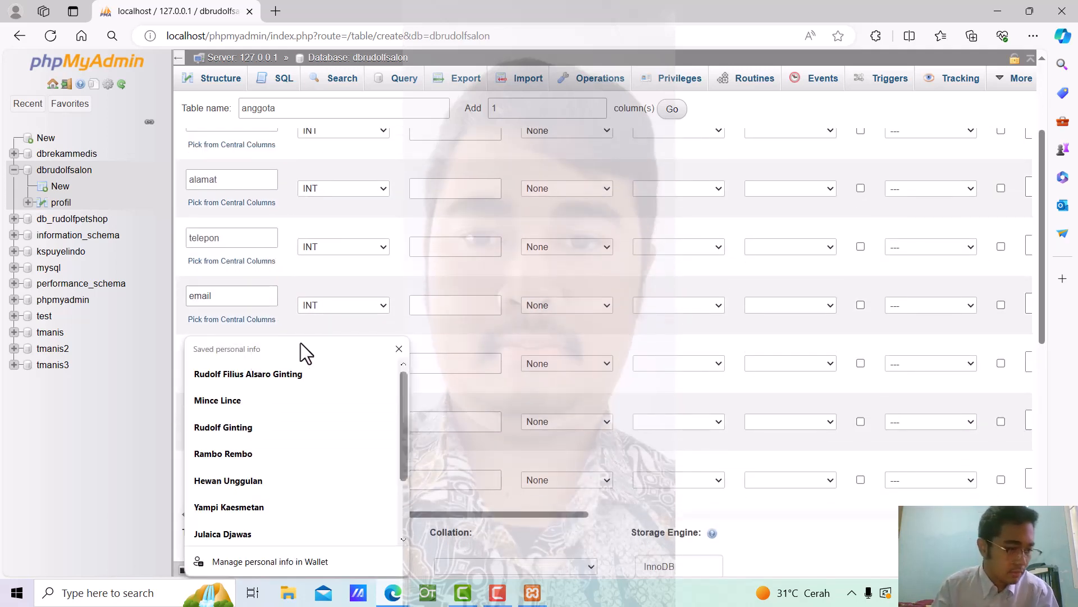
pyautogui.write('k')
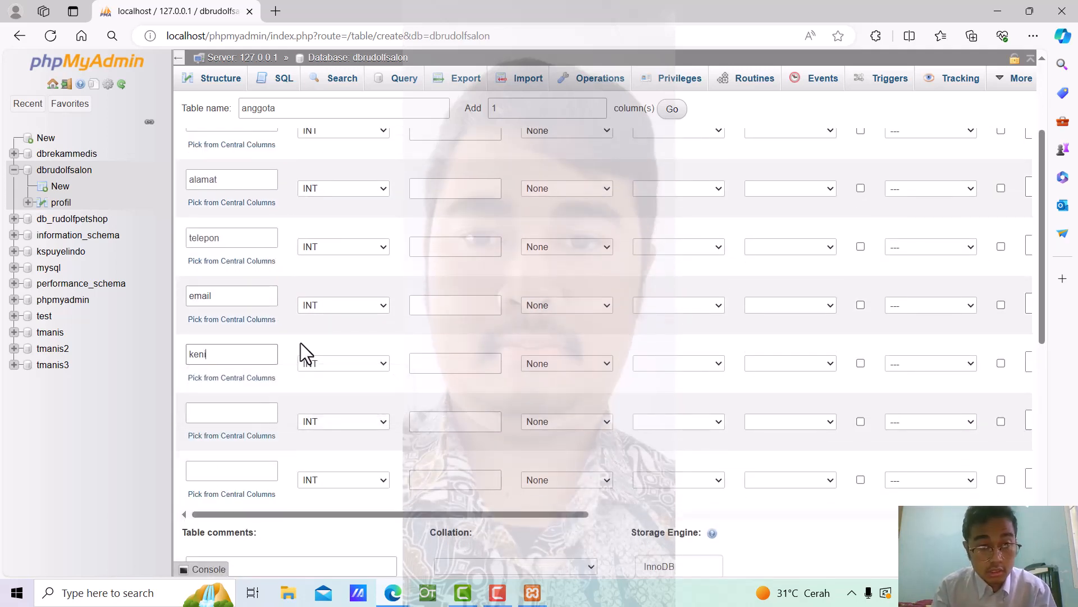
pyautogui.press('BackSpace')
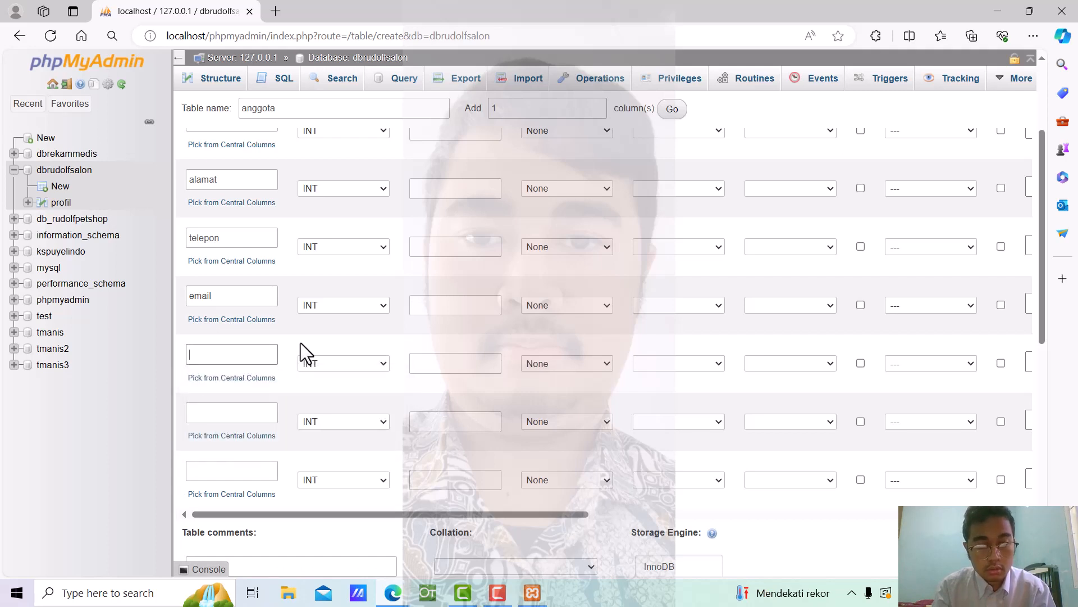
pyautogui.write('jeniskelamin')
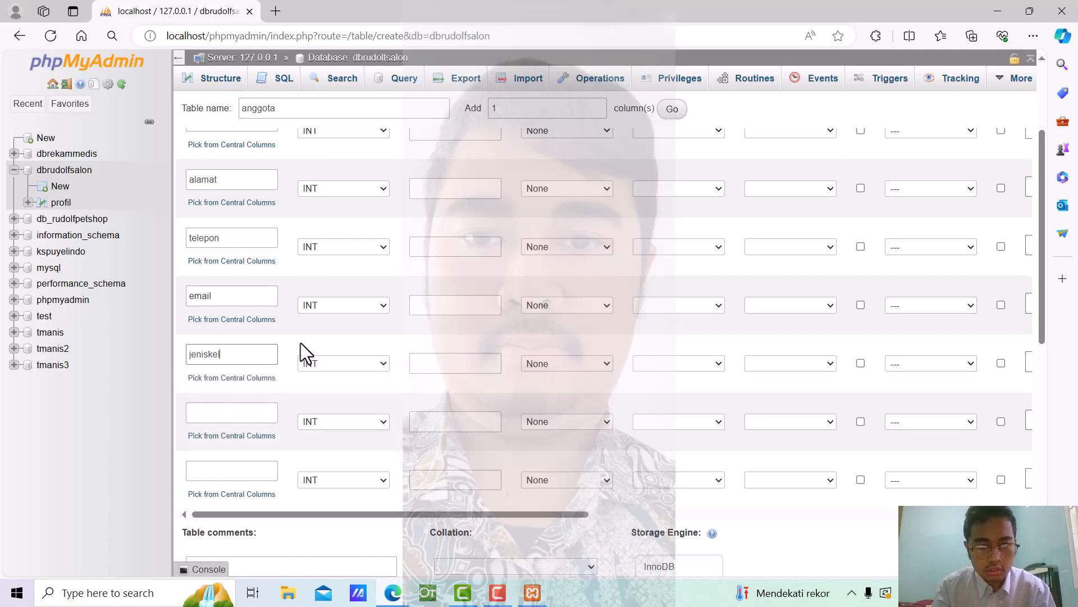
pyautogui.click(220, 414)
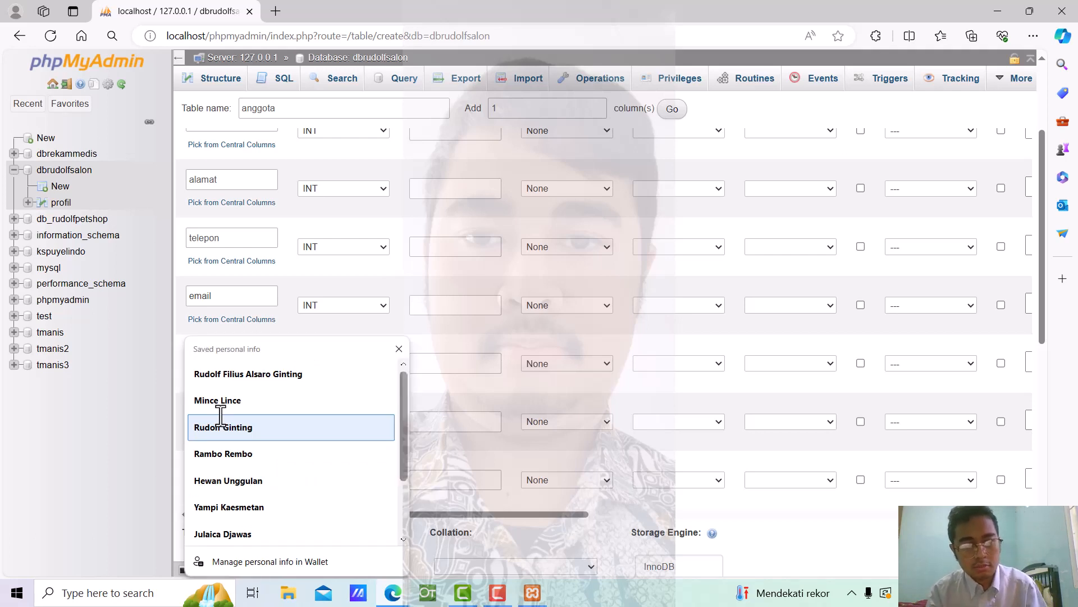
pyautogui.click(491, 337)
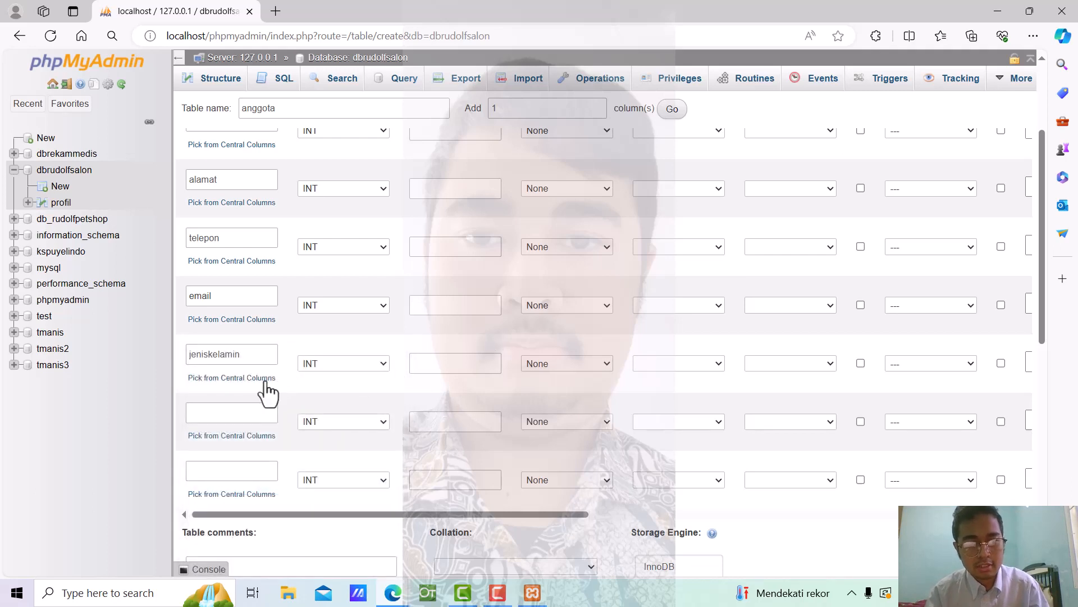
# Name the last two columns idjabatan and password
pyautogui.click(240, 414)
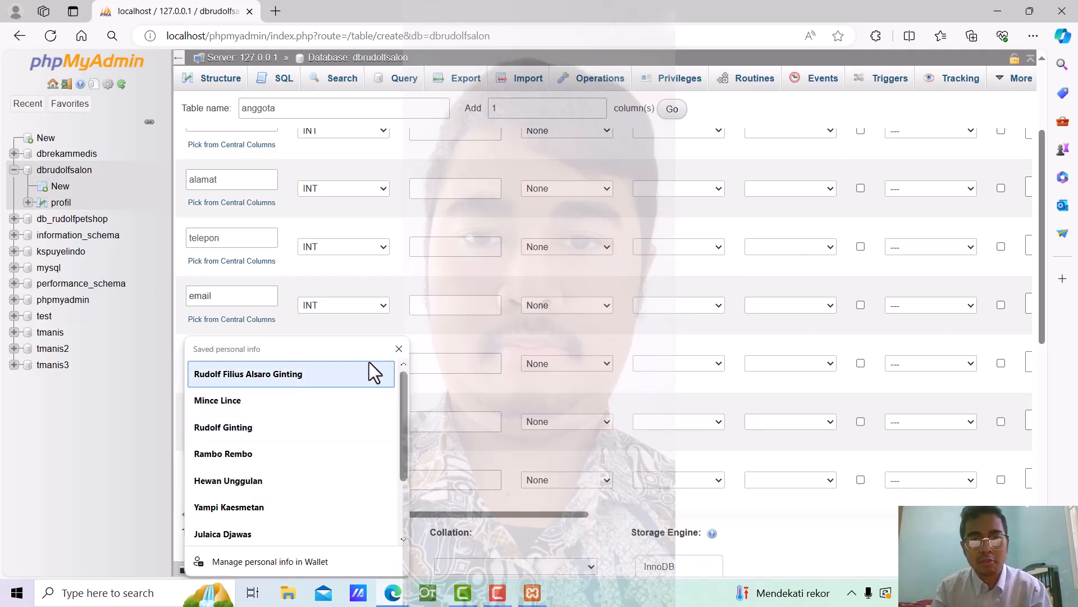
pyautogui.click(483, 356)
pyautogui.click(256, 412)
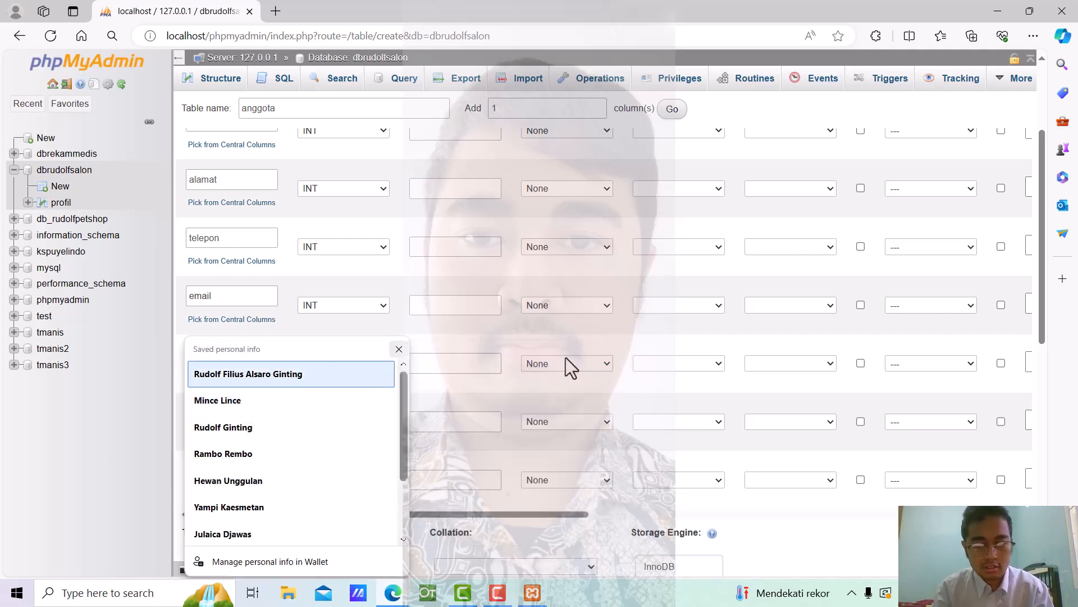
pyautogui.write('jabat')
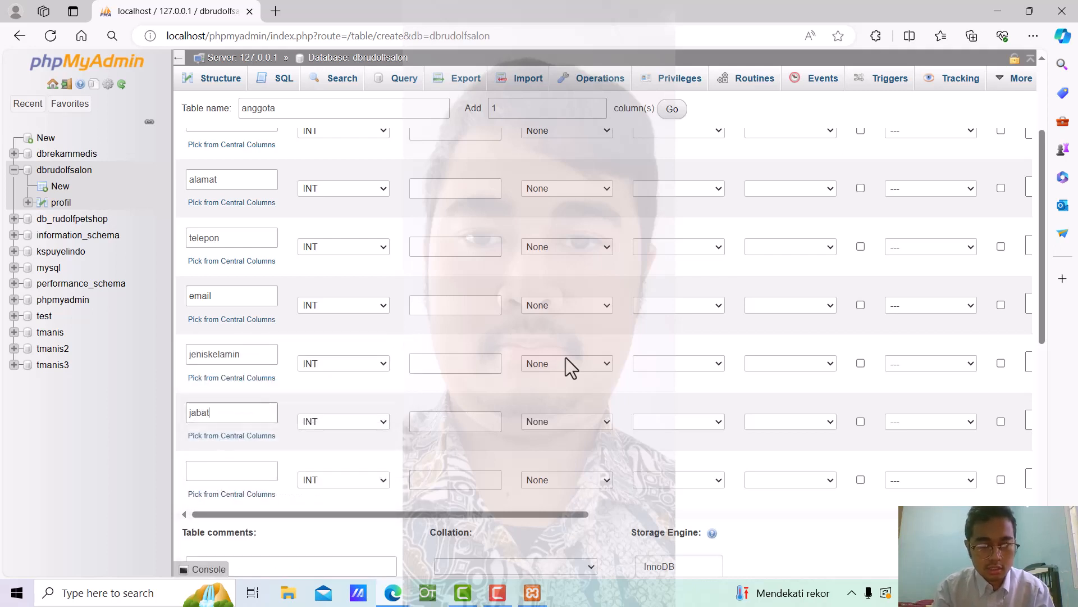
pyautogui.press('BackSpace')
pyautogui.press('BackSpace')
pyautogui.press('BackSpace')
pyautogui.press('BackSpace')
pyautogui.press('BackSpace')
pyautogui.write('idja')
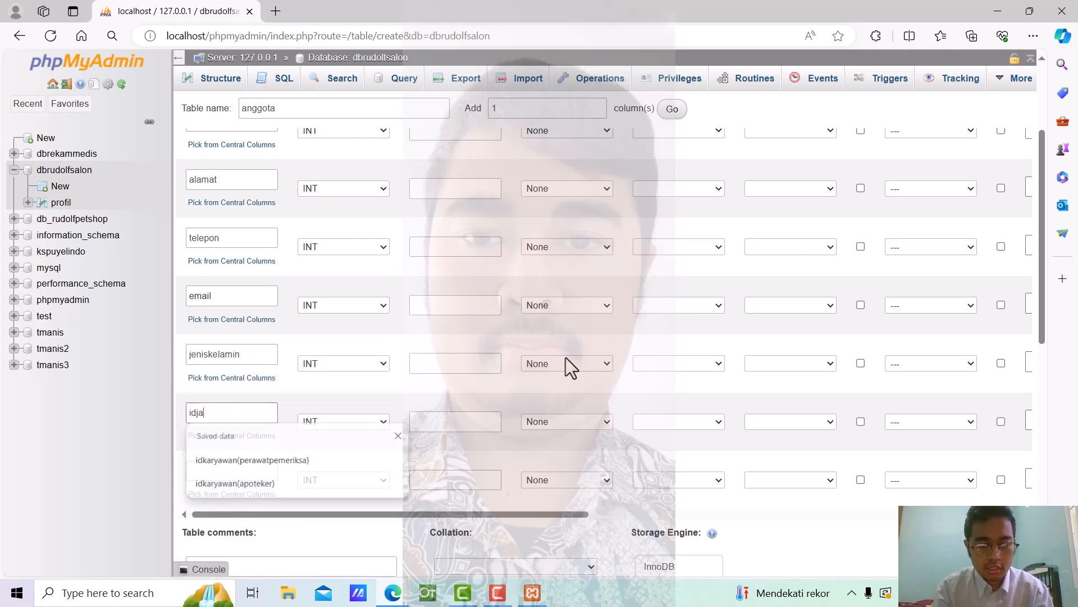
pyautogui.write('d')
pyautogui.write('atan')
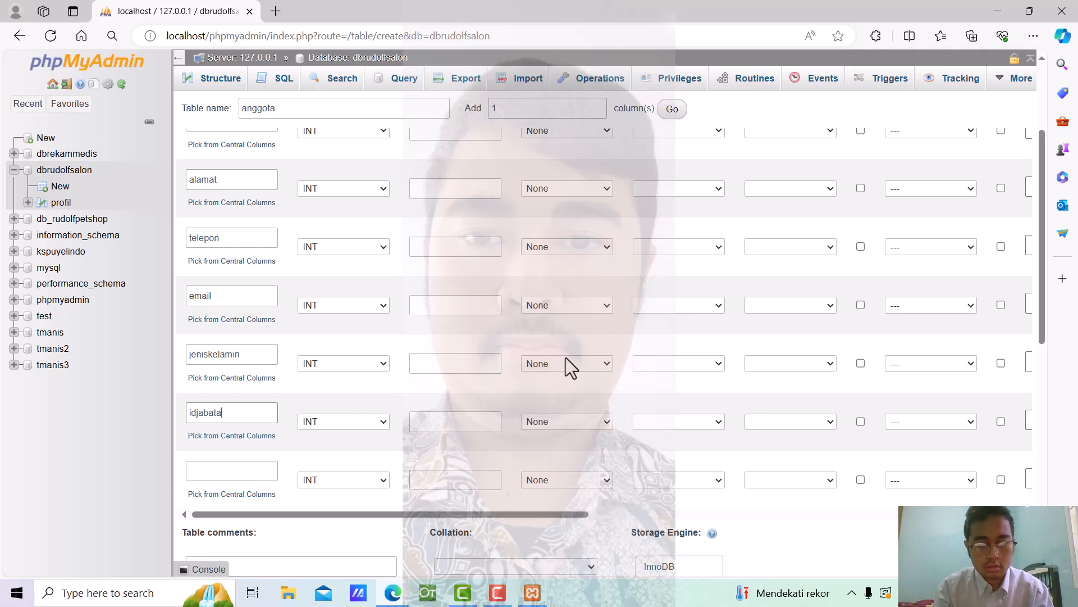
pyautogui.click(248, 470)
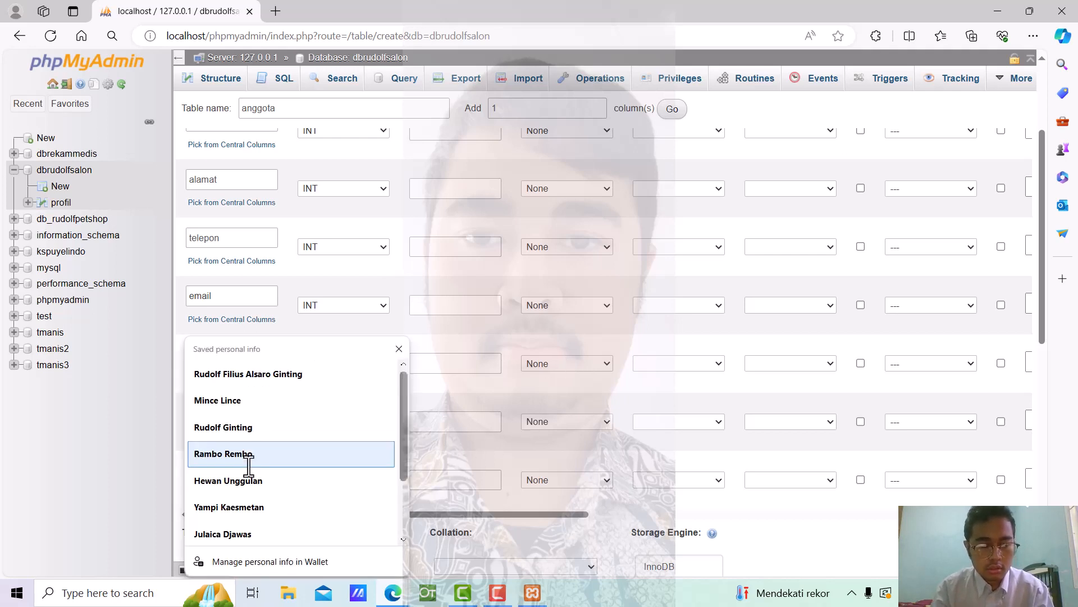
pyautogui.write('password')
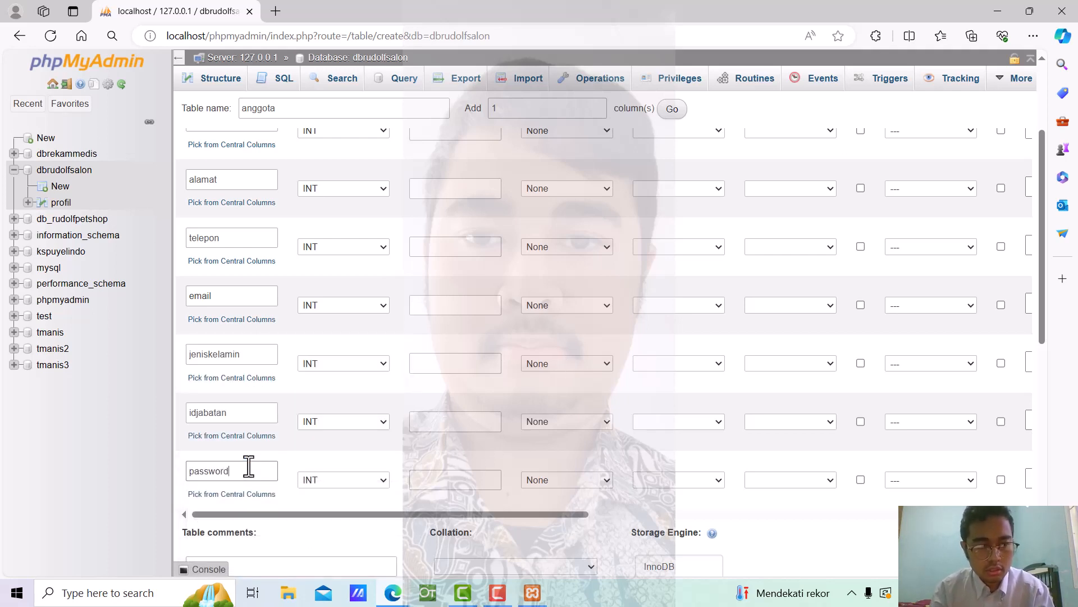
pyautogui.scroll(3, 400, 410)
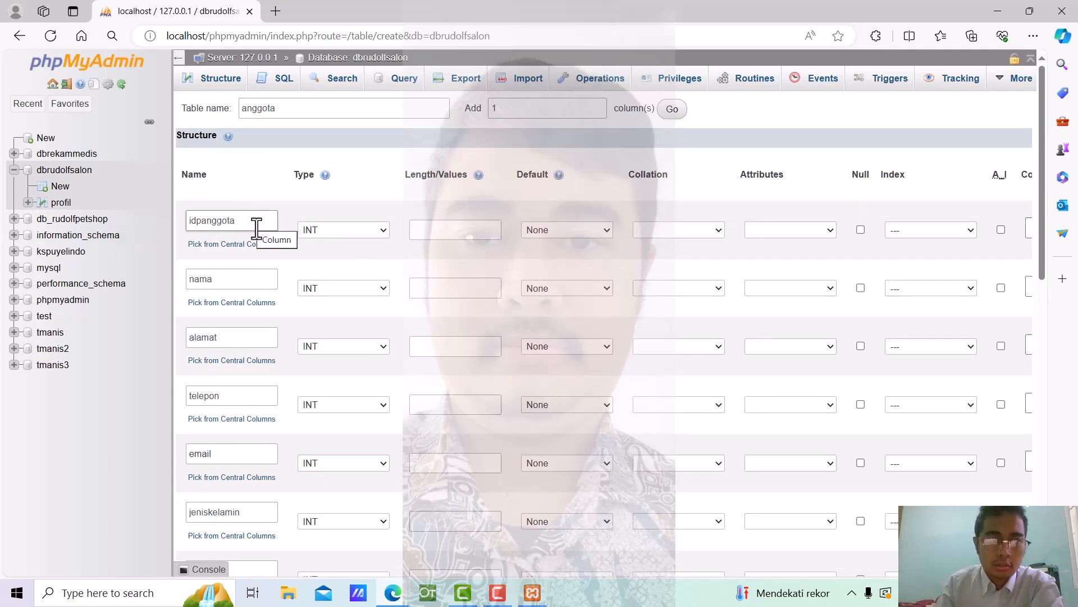
# Remove the stray 'p' so the first column reads idanggota instead of idpanggota
pyautogui.click(223, 227)
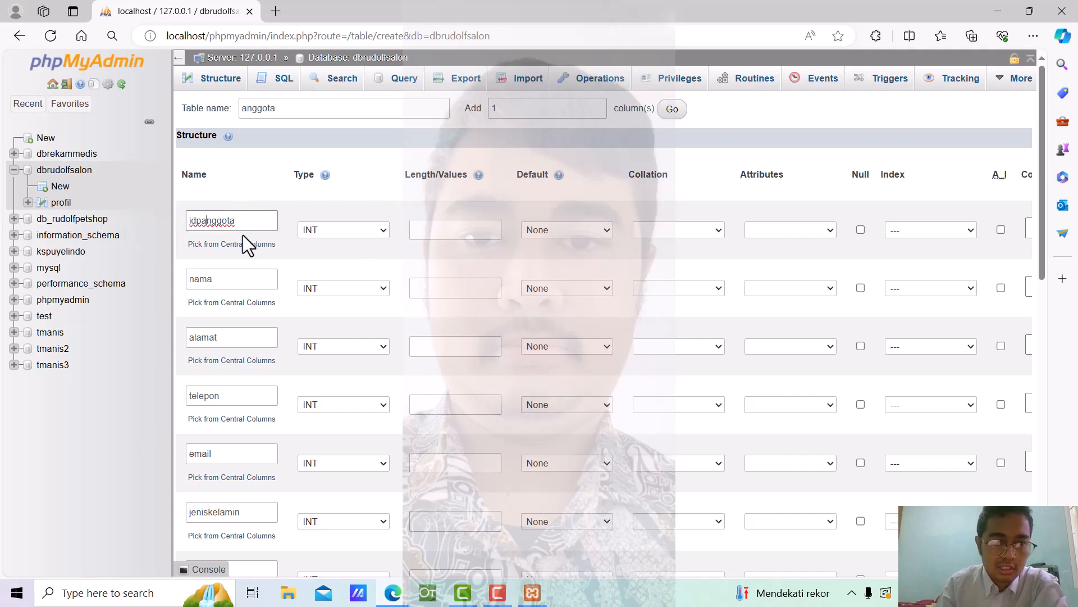
pyautogui.press('Left')
pyautogui.press('BackSpace')
pyautogui.press('Left')
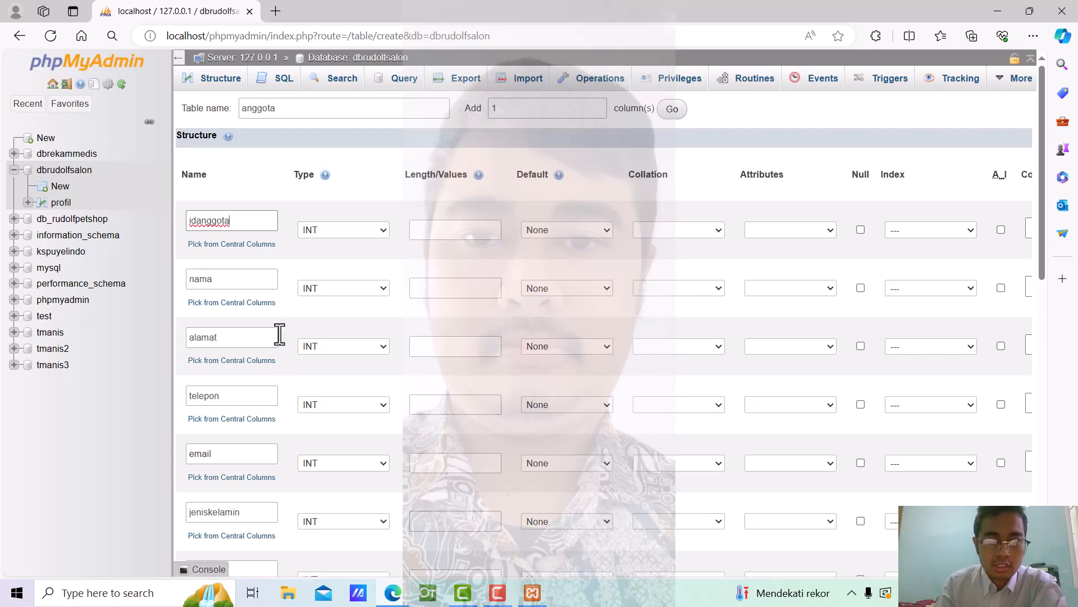
pyautogui.scroll(-4, 284, 315)
pyautogui.scroll(1, 287, 264)
pyautogui.scroll(1, 290, 261)
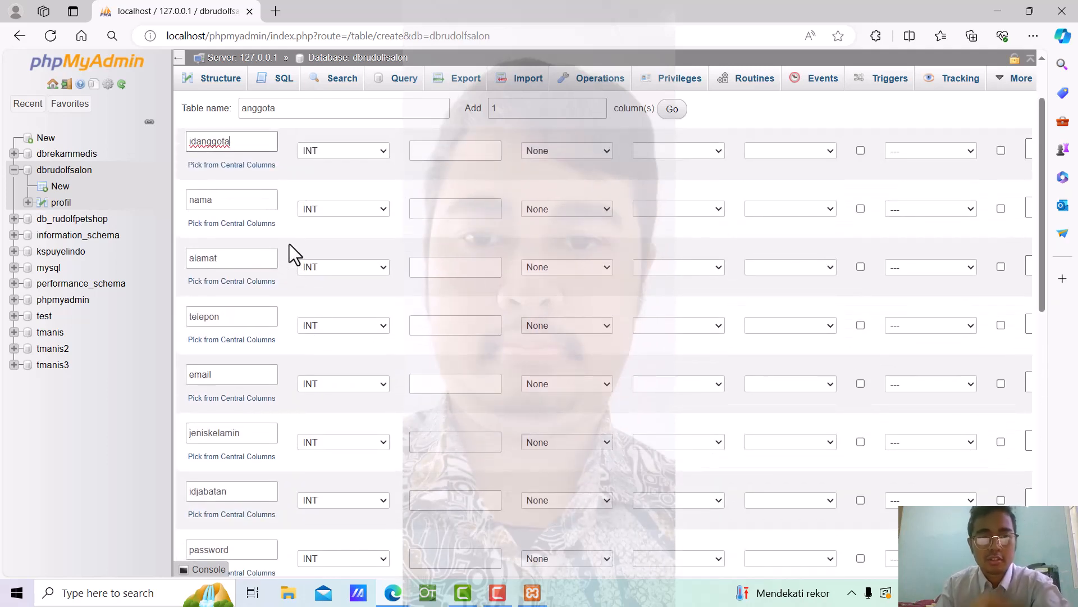
pyautogui.scroll(-1, 289, 244)
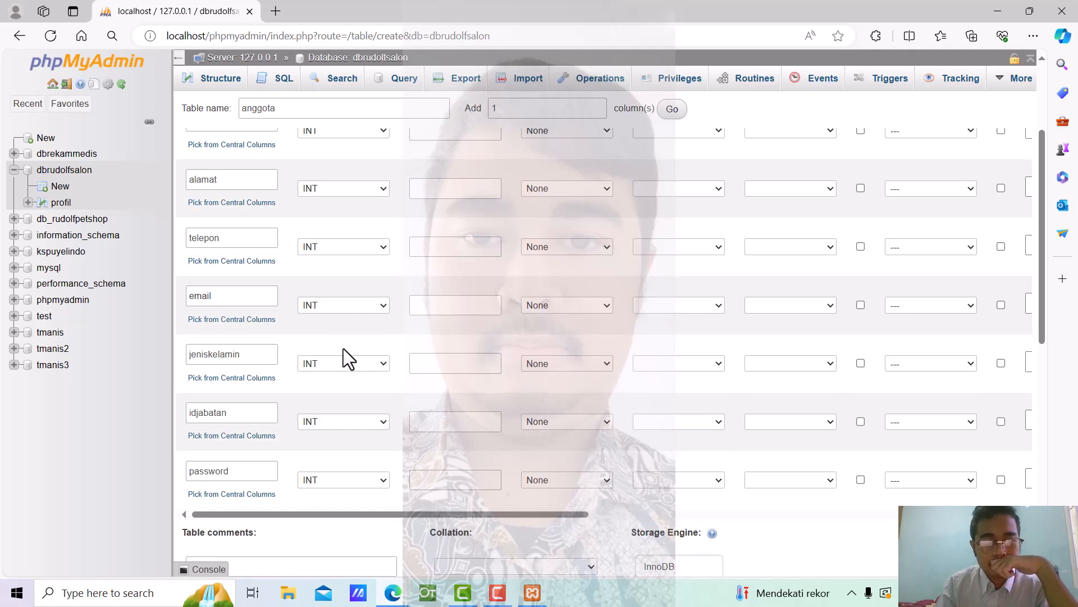
pyautogui.scroll(-1, 342, 348)
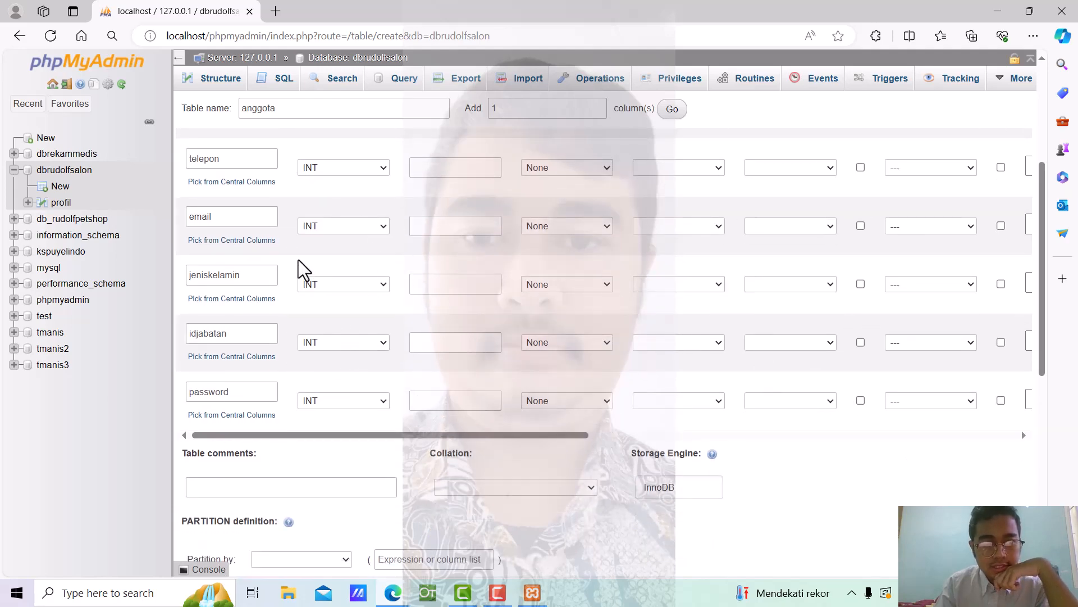
pyautogui.scroll(3, 298, 259)
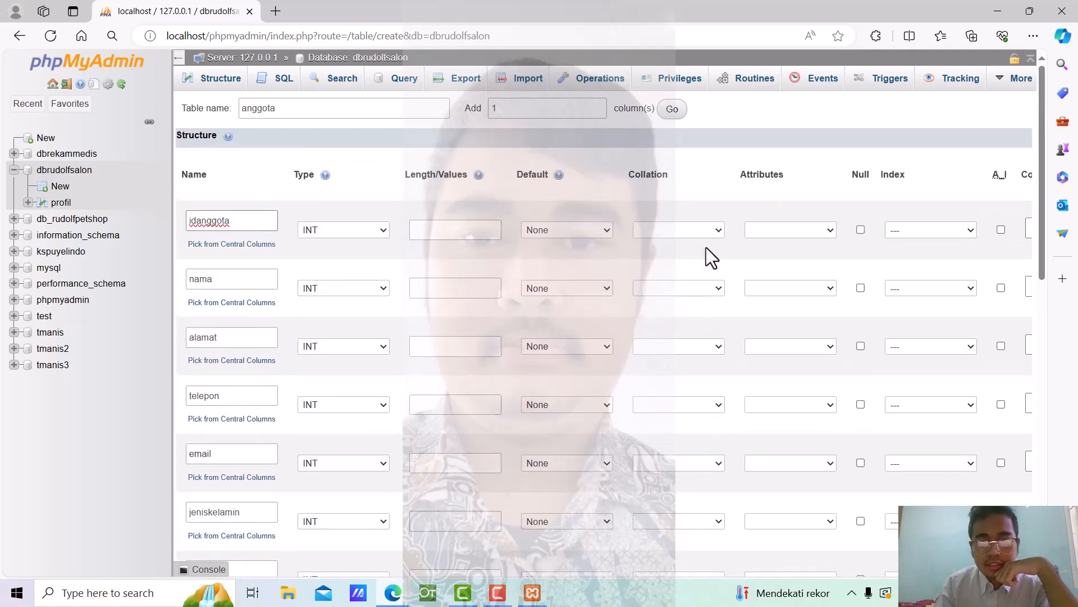
# Make idanggota auto-increment and set nama, alamat, telepon and email to TEXT
pyautogui.click(1001, 230)
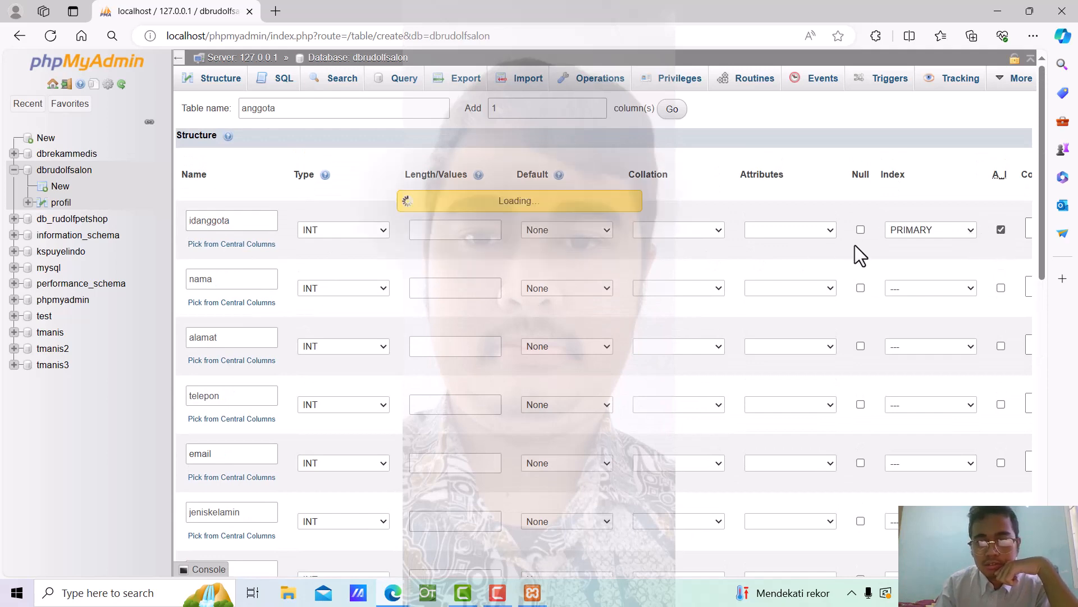
pyautogui.click(387, 288)
pyautogui.click(333, 328)
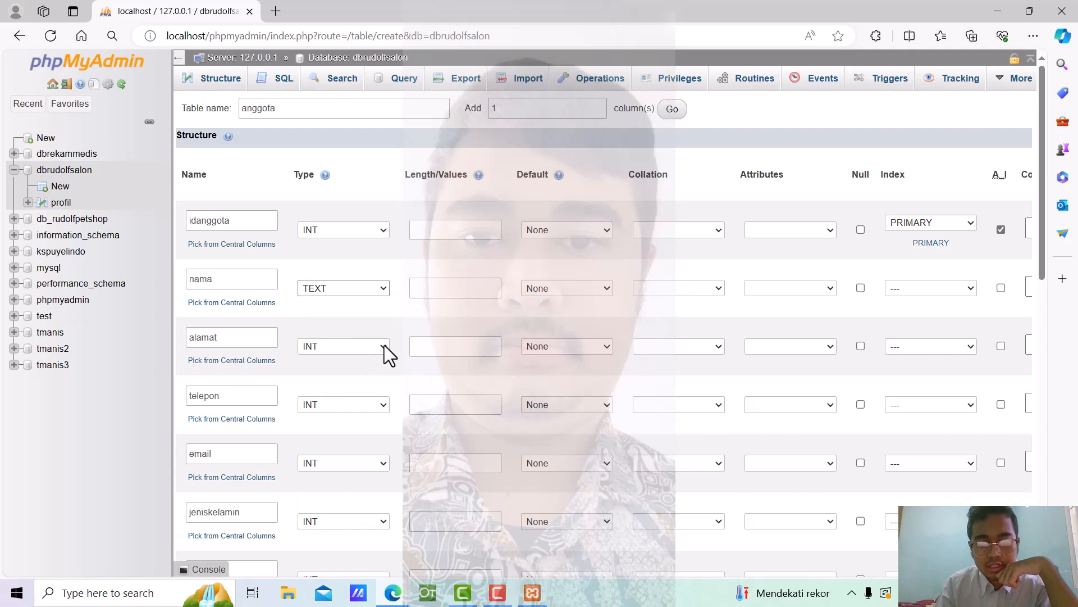
pyautogui.click(383, 346)
pyautogui.click(356, 138)
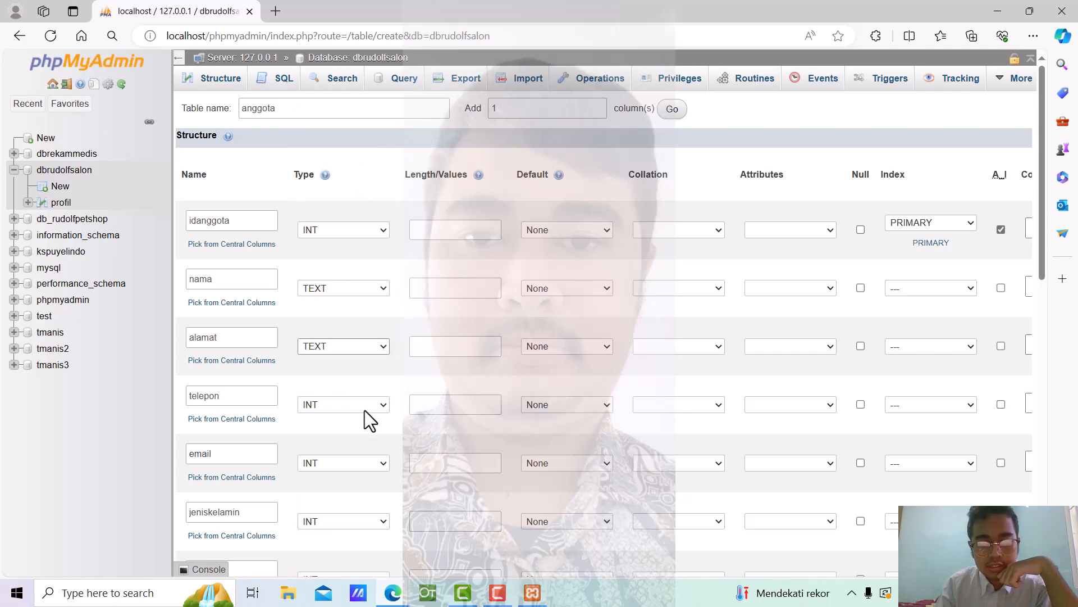
pyautogui.scroll(-3, 365, 410)
pyautogui.click(382, 248)
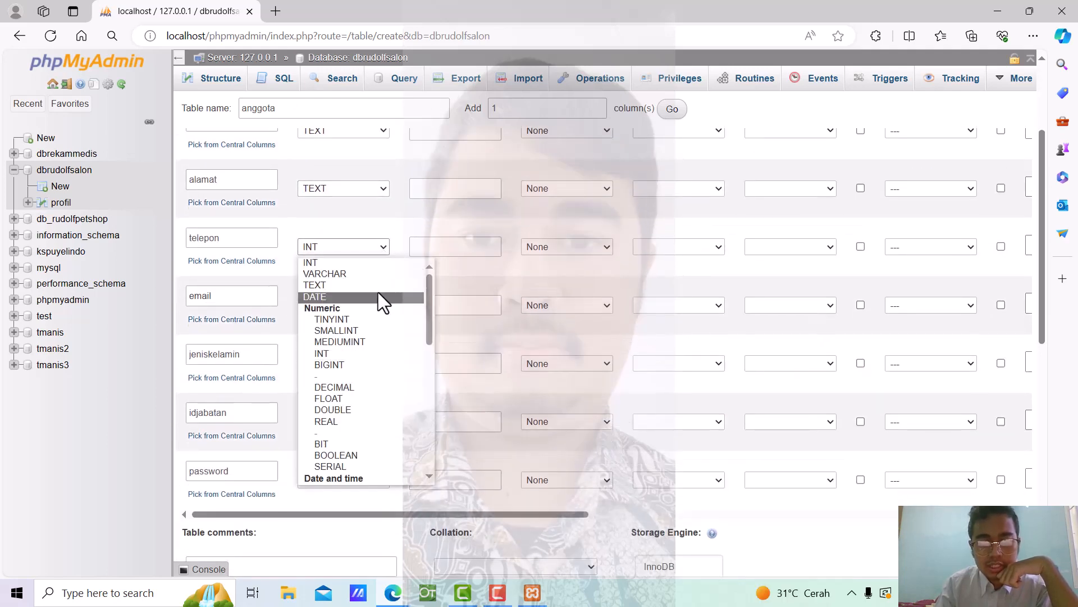
pyautogui.click(373, 283)
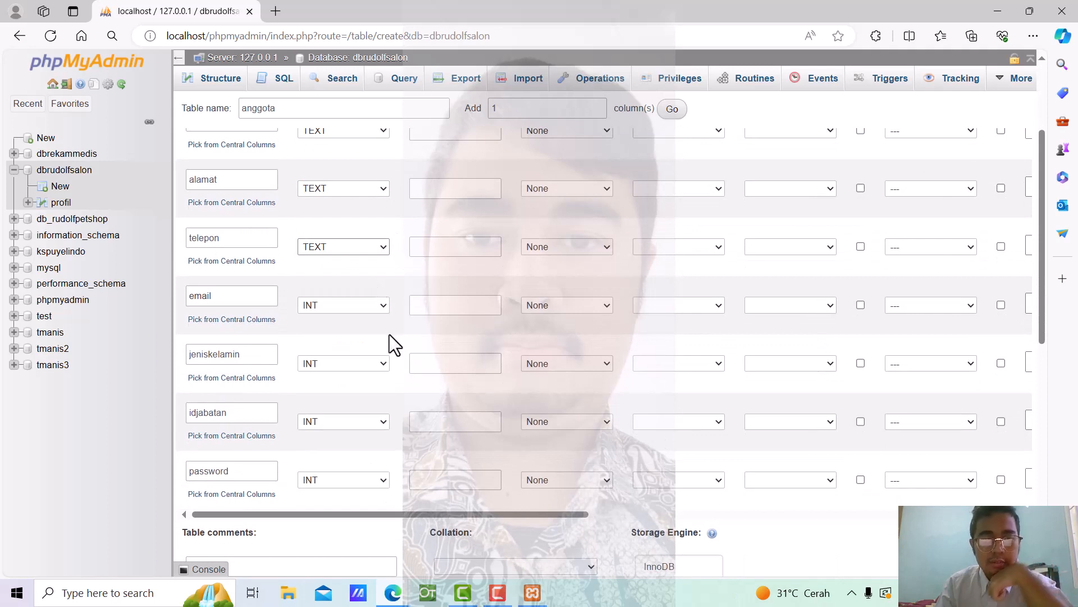
pyautogui.click(380, 306)
pyautogui.click(369, 345)
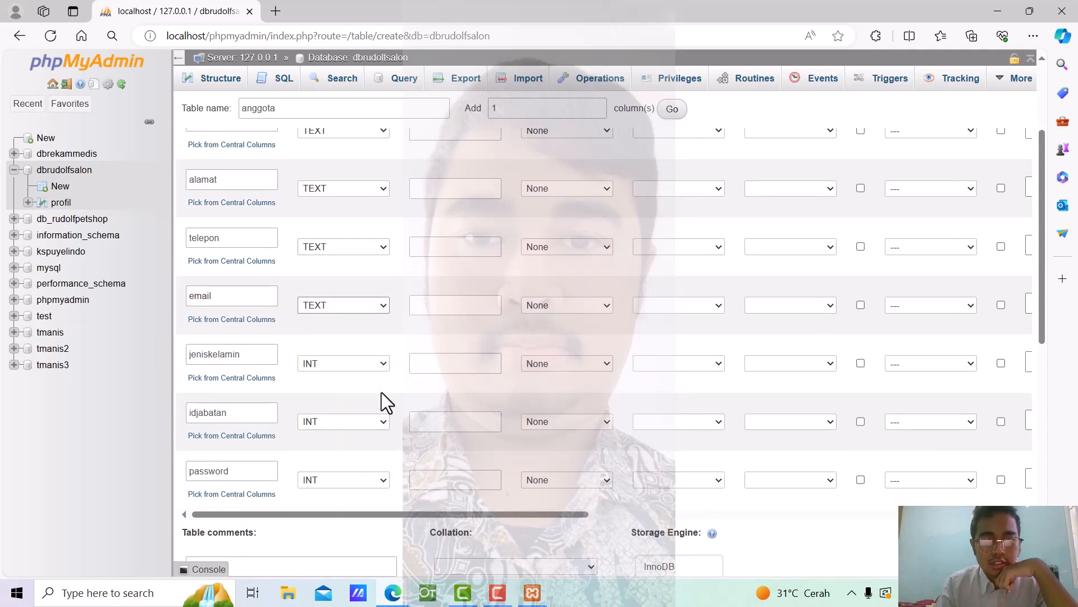
# Set jeniskelamin to VARCHAR with length 9 and password to TEXT
pyautogui.click(385, 364)
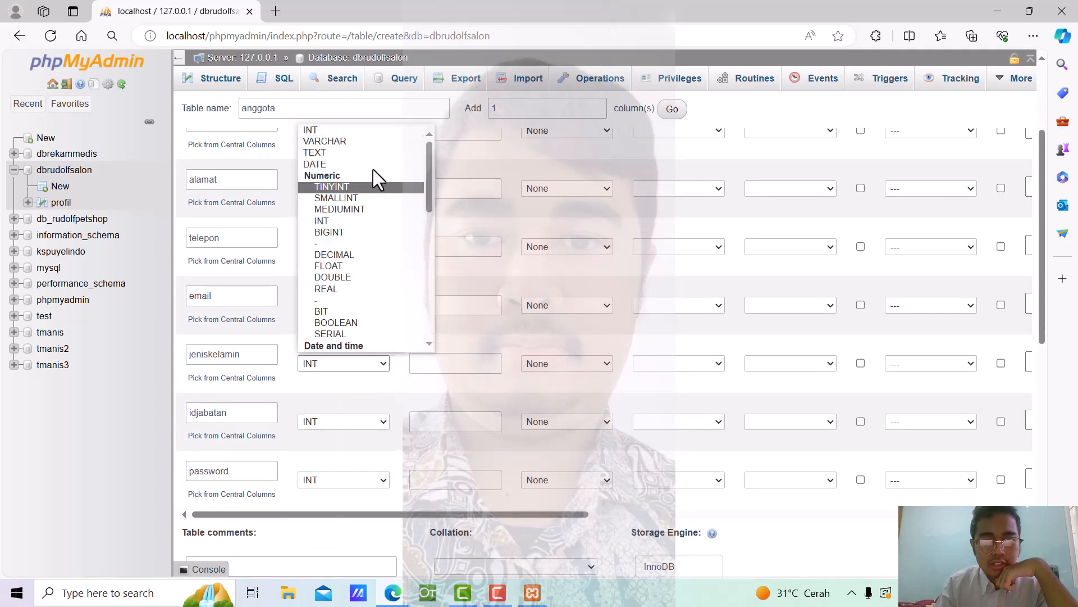
pyautogui.click(377, 141)
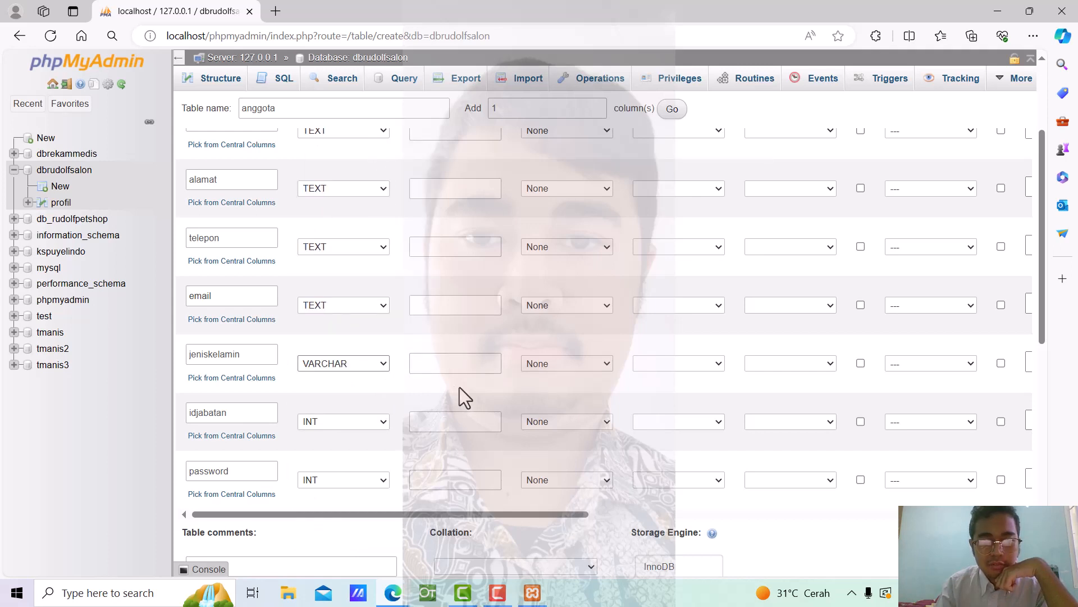
pyautogui.click(459, 364)
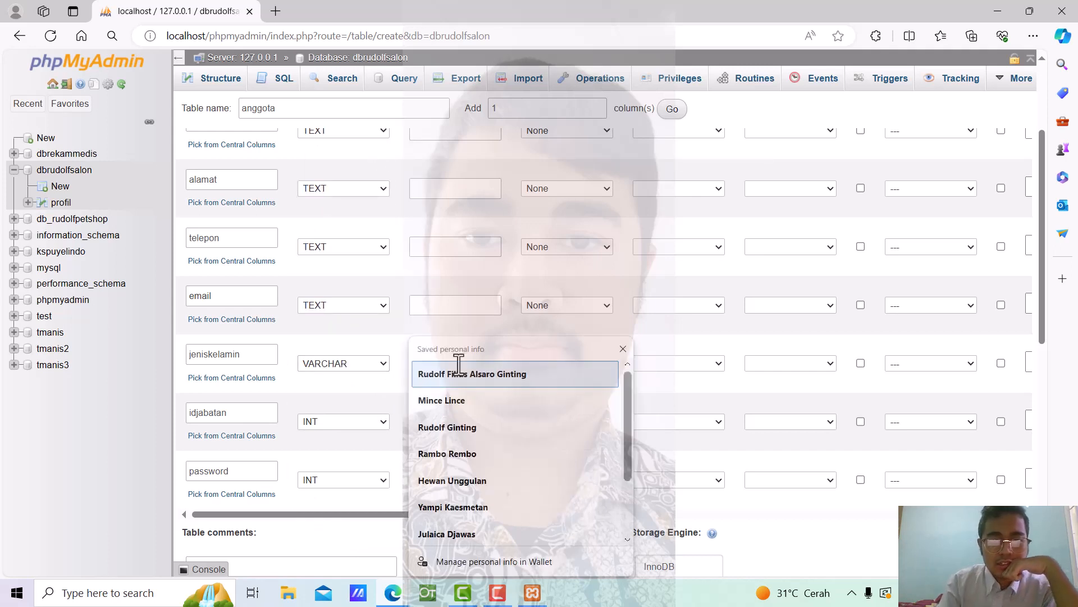
pyautogui.write('9')
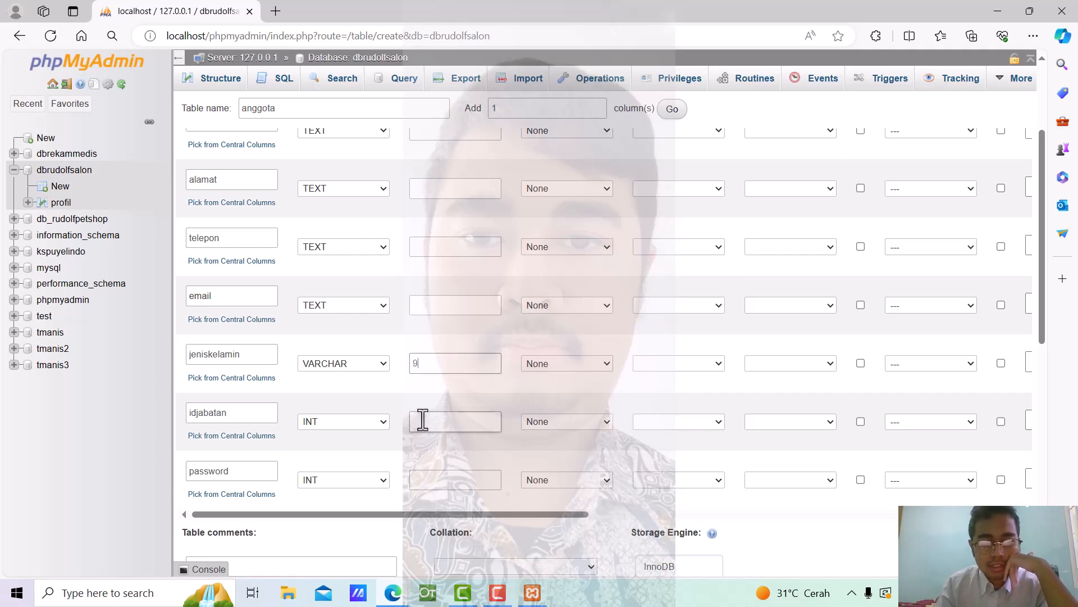
pyautogui.scroll(-3, 422, 419)
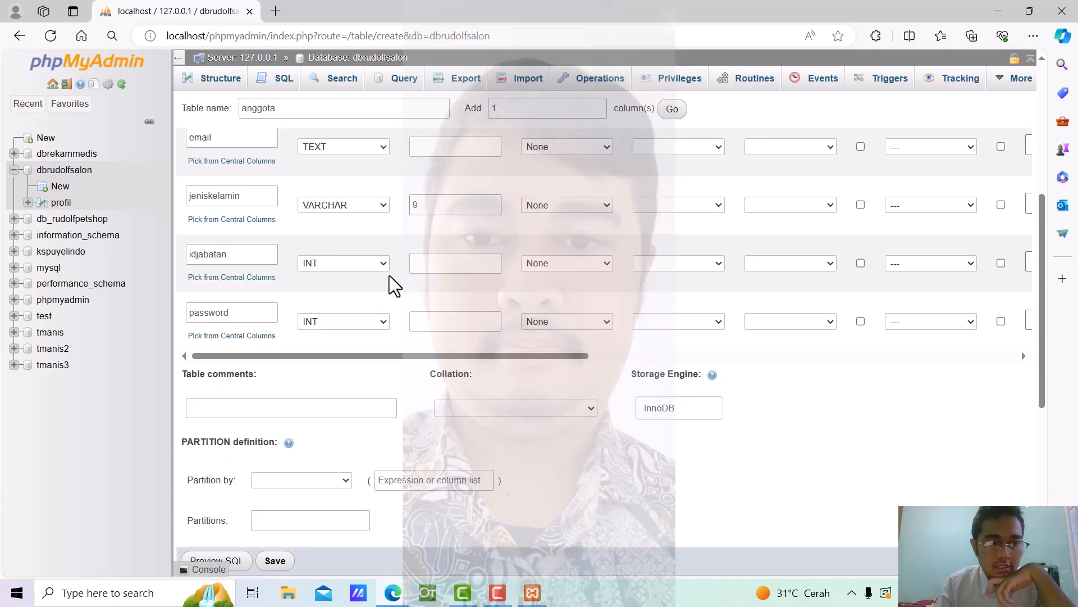
pyautogui.click(384, 322)
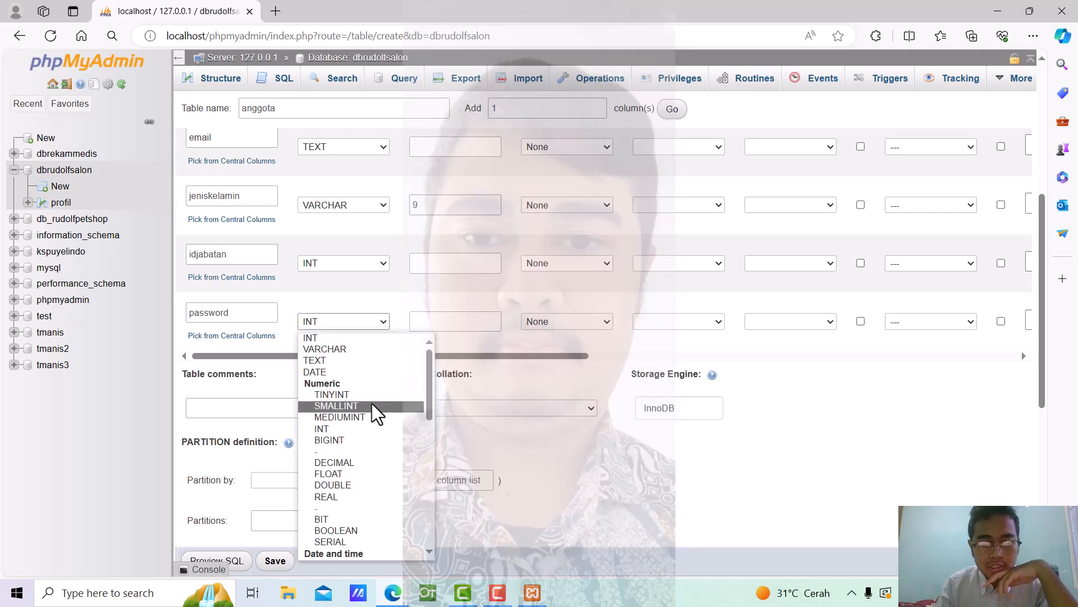
pyautogui.click(368, 363)
pyautogui.scroll(-1, 647, 344)
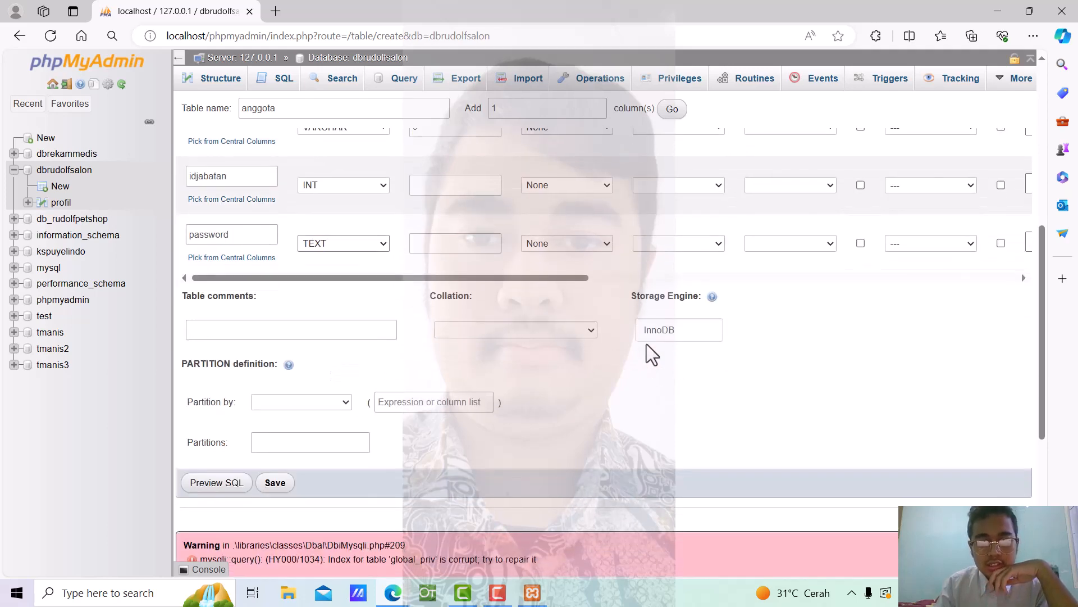
pyautogui.scroll(-2, 646, 344)
# Save the anggota table, dismissing the server error notice
pyautogui.click(277, 325)
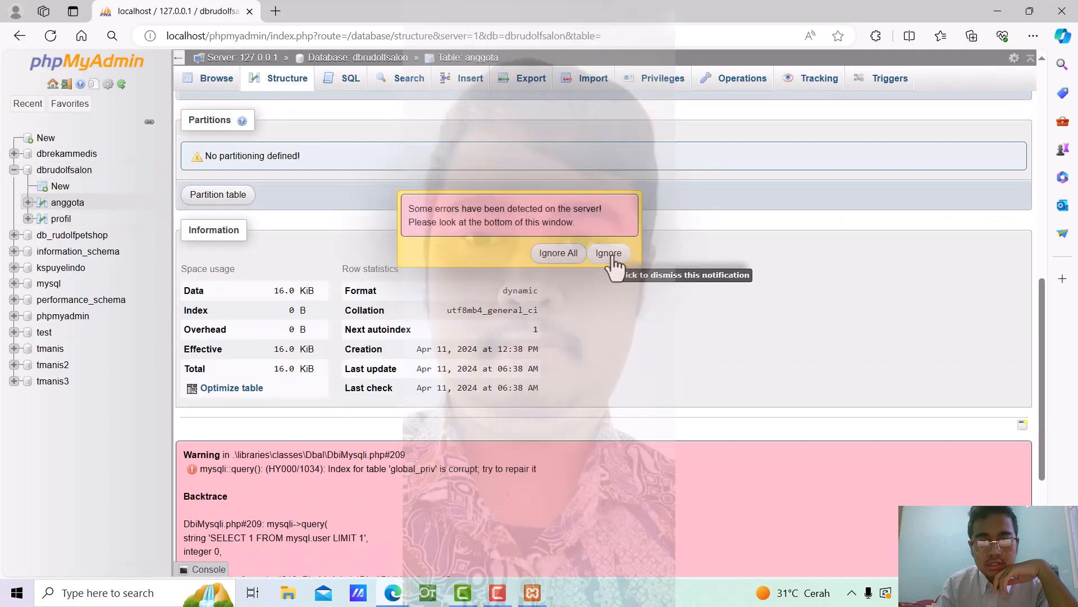
pyautogui.click(612, 256)
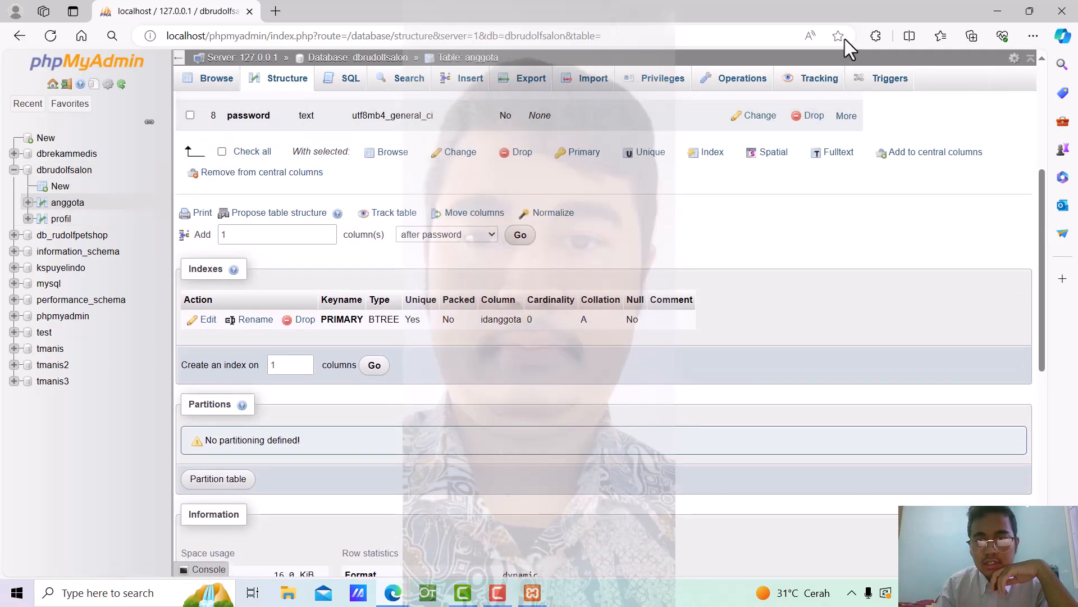
pyautogui.scroll(5, 817, 345)
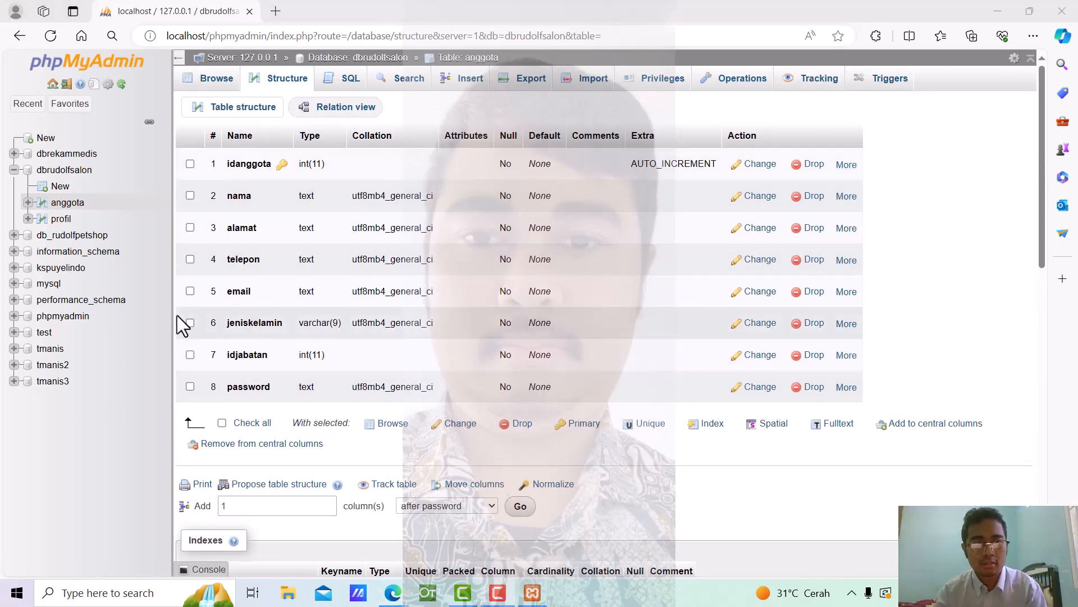
# Start a new blank table in dbrudolfsalon, dismissing the error notice again
pyautogui.click(59, 189)
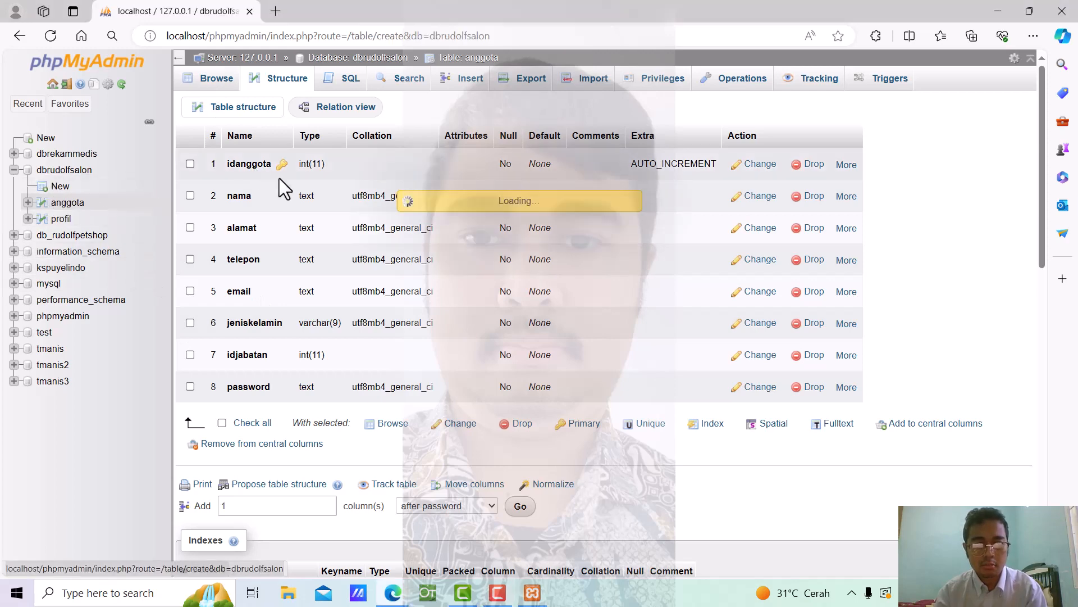
pyautogui.scroll(-10, 306, 235)
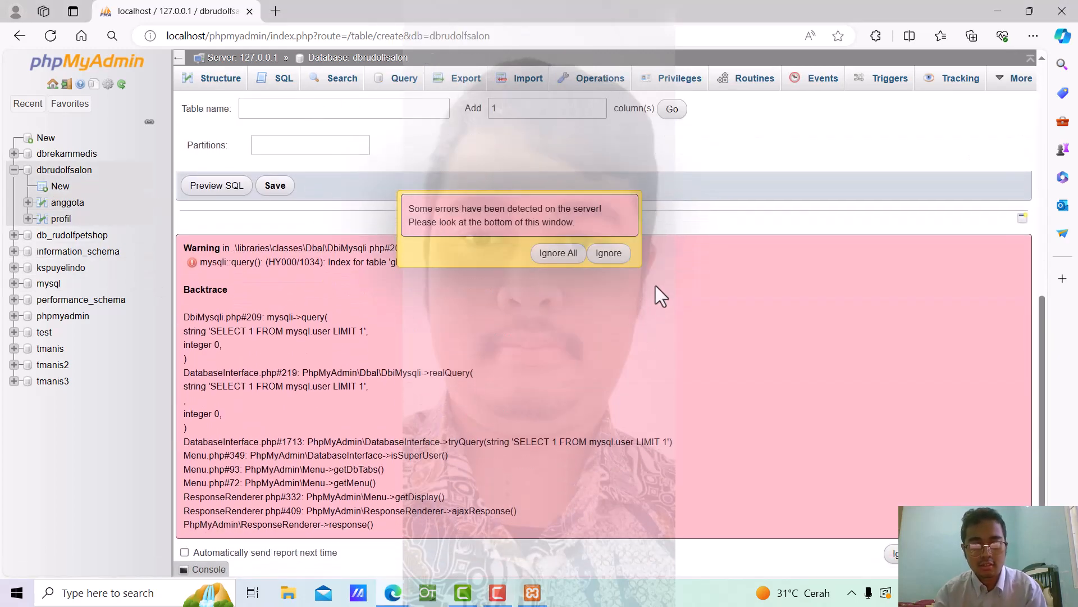
pyautogui.click(608, 253)
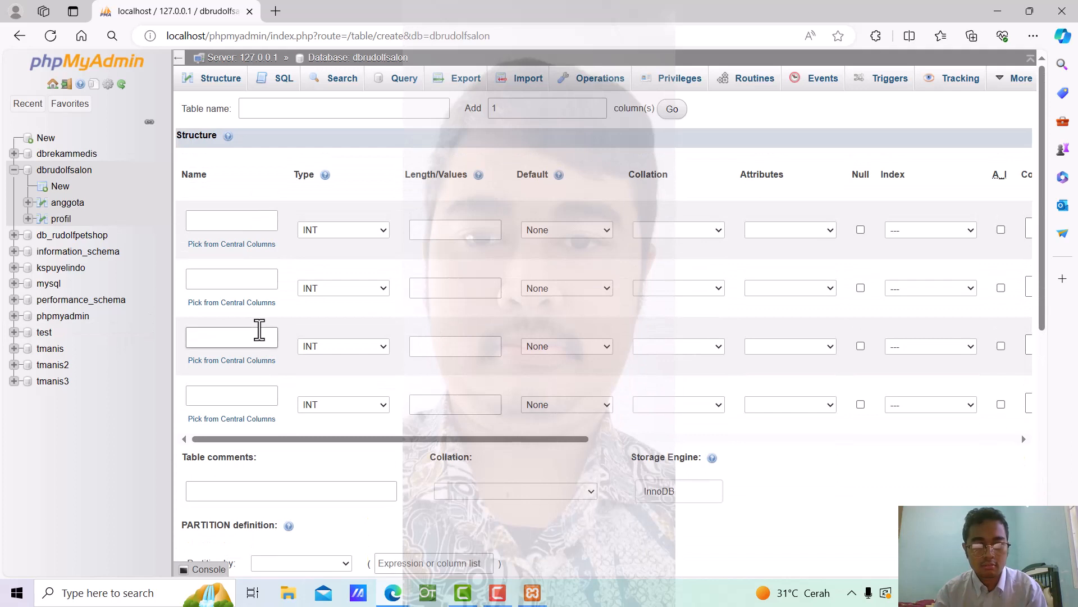
# Name the new table jabatan with columns idjabatan and namajabatan
pyautogui.click(261, 110)
pyautogui.write('jabatan')
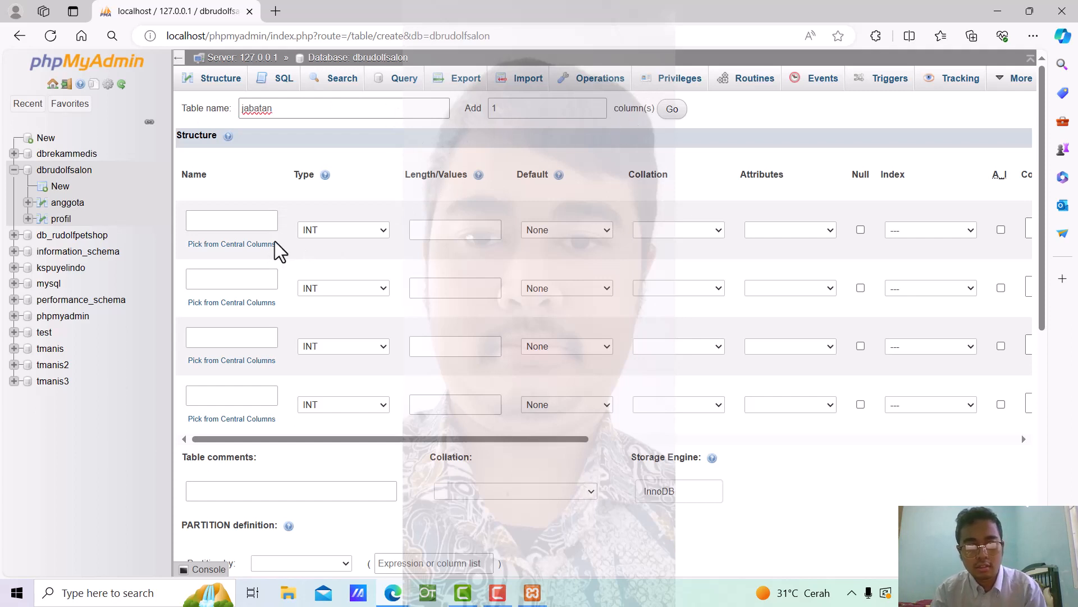
pyautogui.click(231, 221)
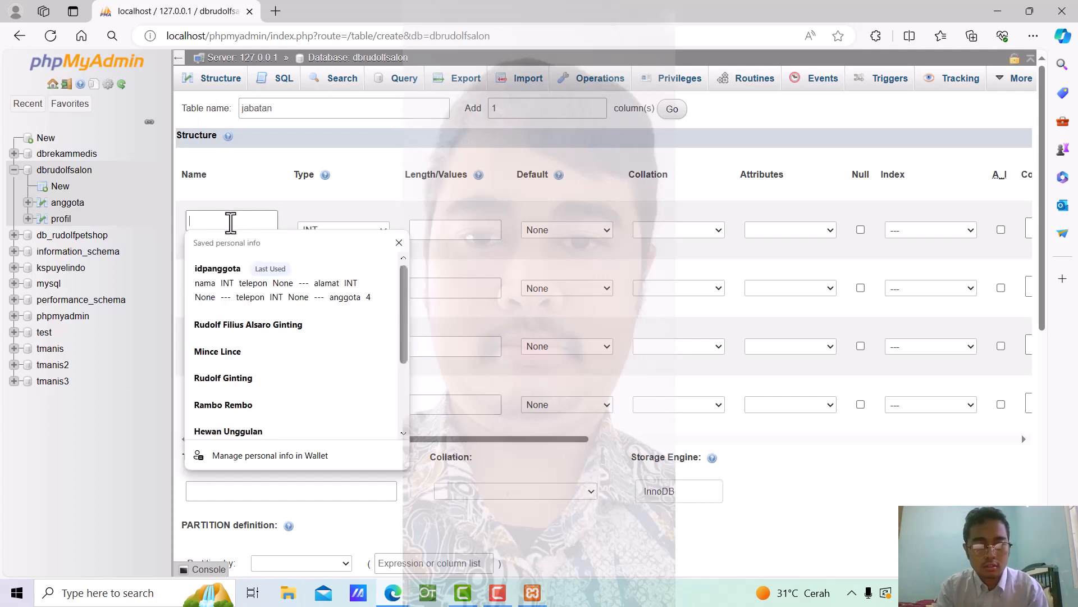
pyautogui.write('idjabatan')
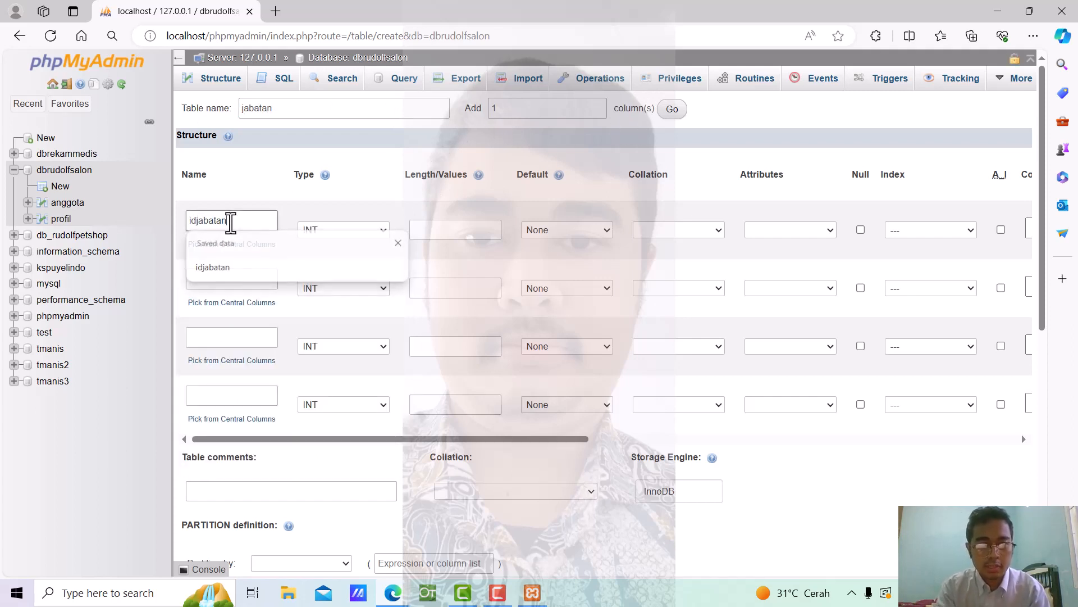
pyautogui.click(218, 282)
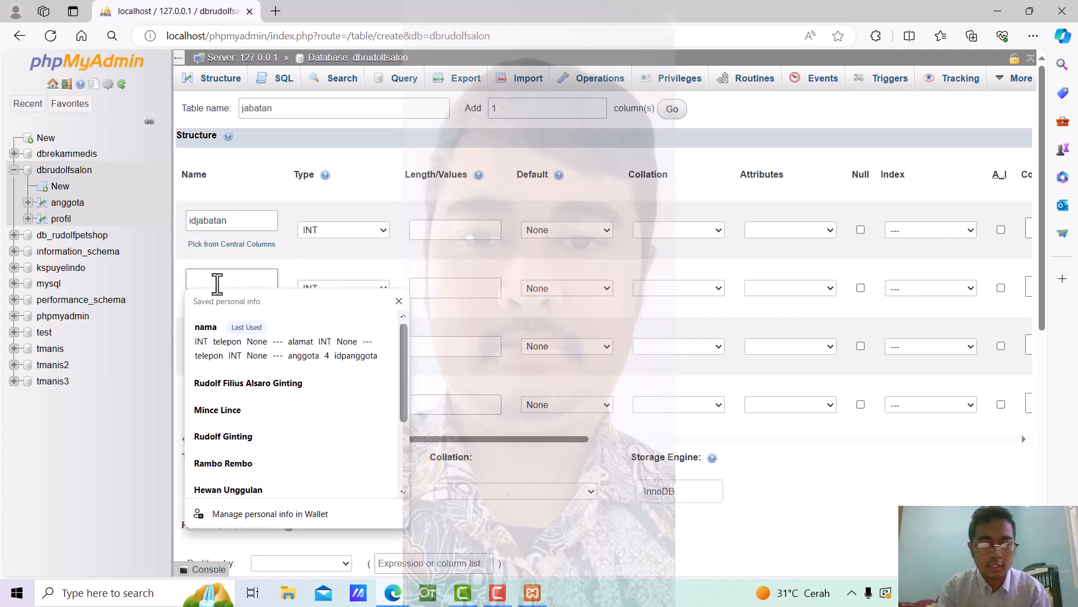
pyautogui.write('namajabatan')
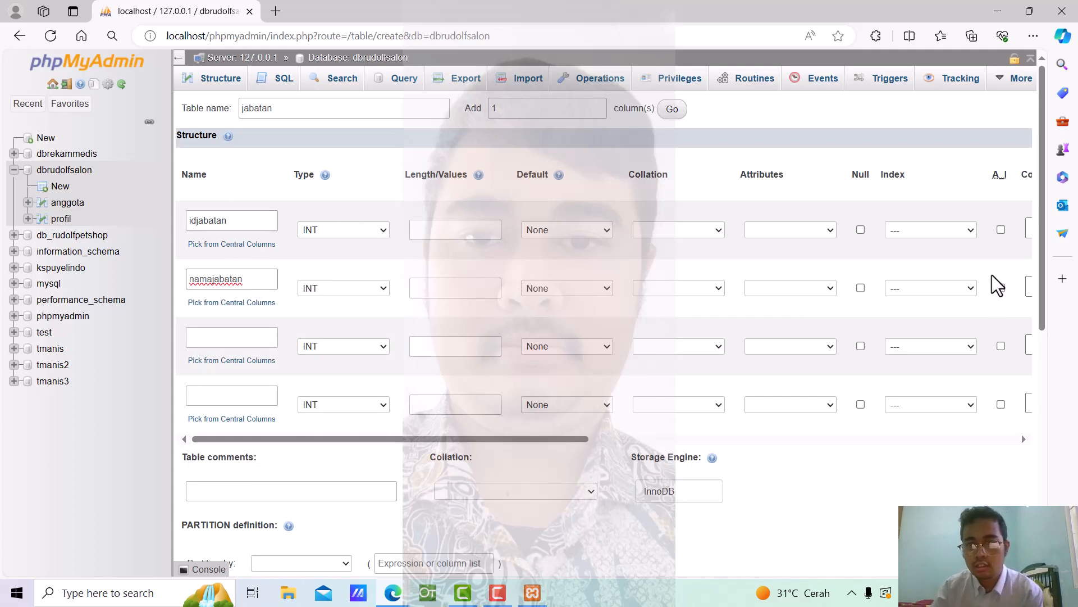
# Make idjabatan an auto-increment primary key, set namajabatan to TEXT, and save
pyautogui.click(1001, 229)
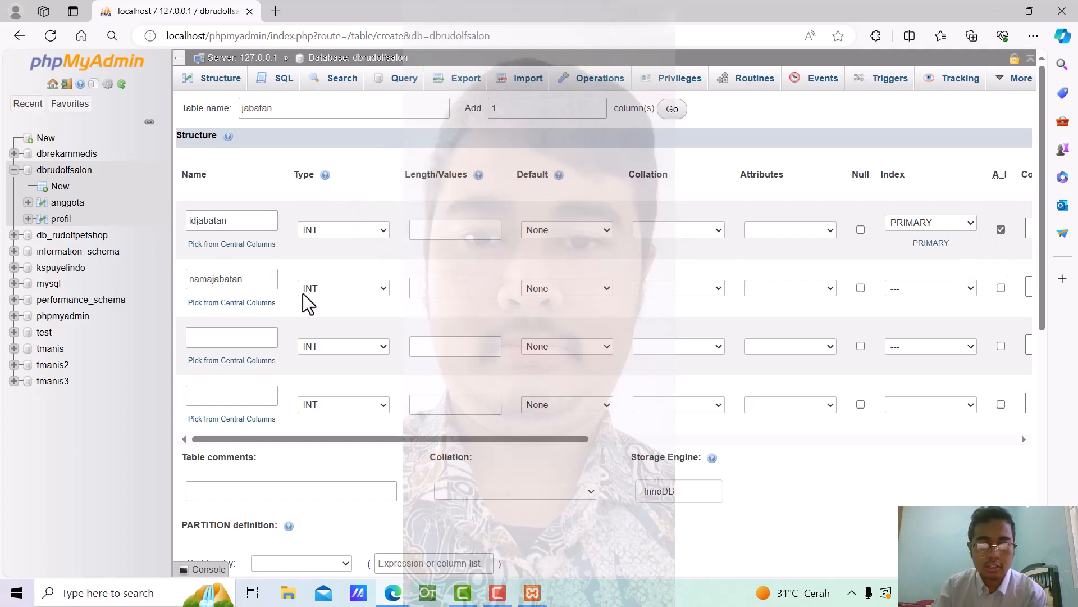
pyautogui.click(382, 293)
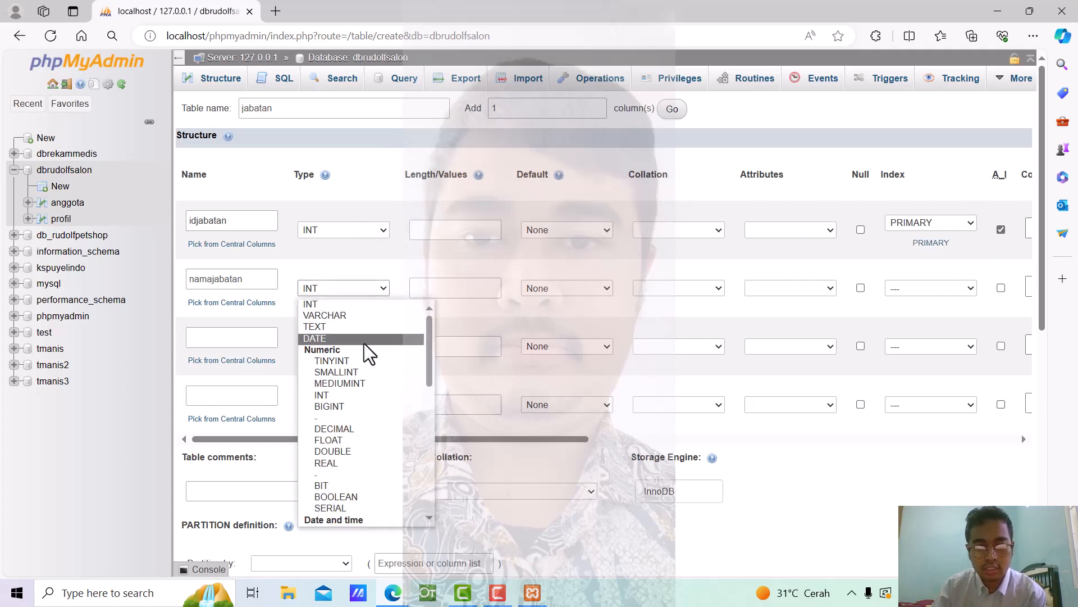
pyautogui.click(362, 330)
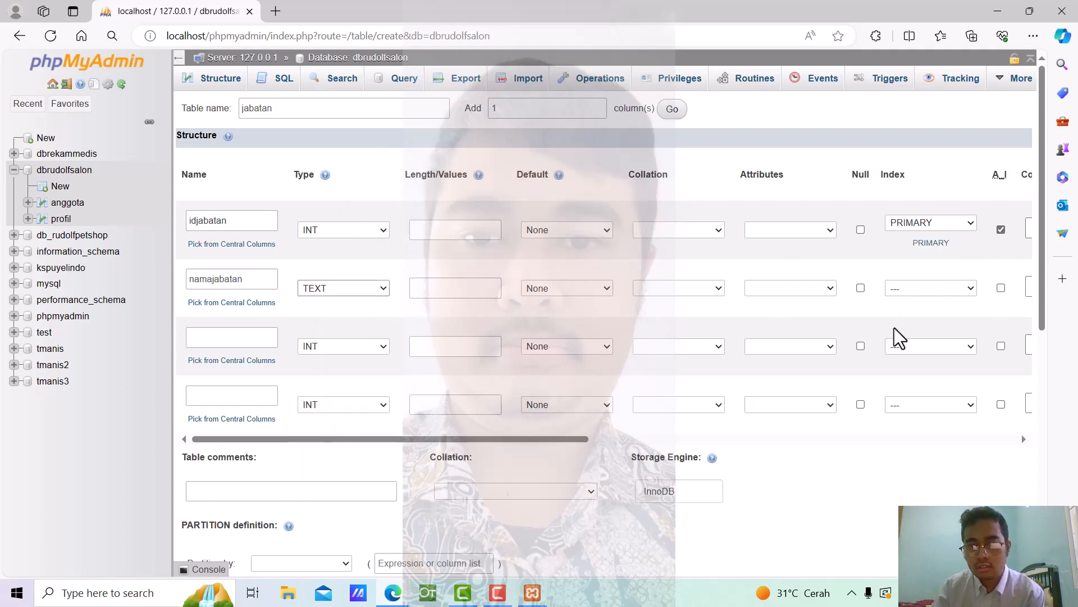
pyautogui.scroll(-2, 556, 320)
pyautogui.scroll(-2, 753, 441)
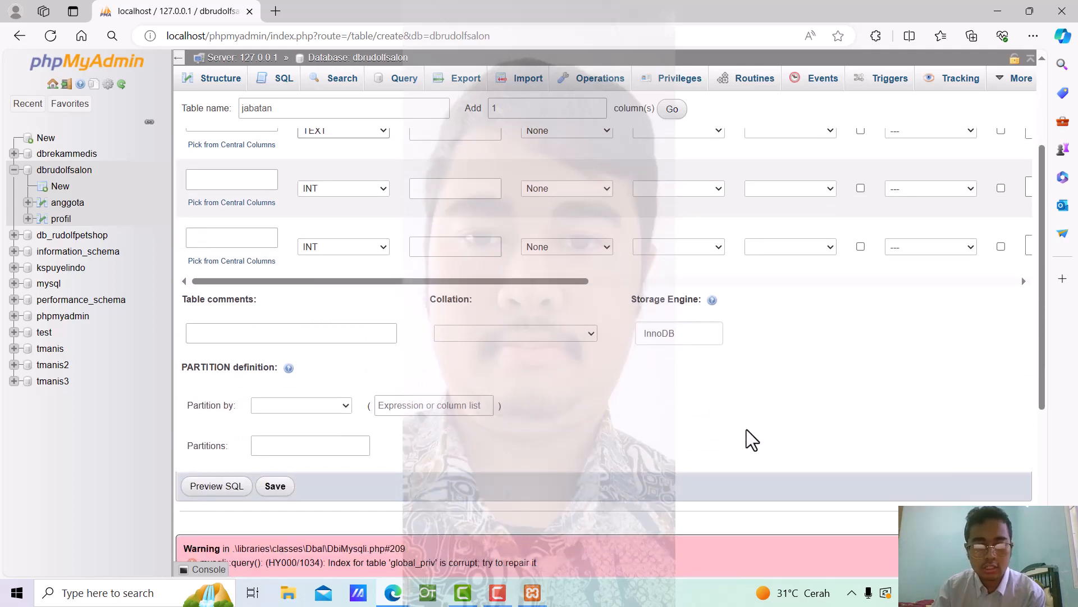
pyautogui.scroll(4, 751, 440)
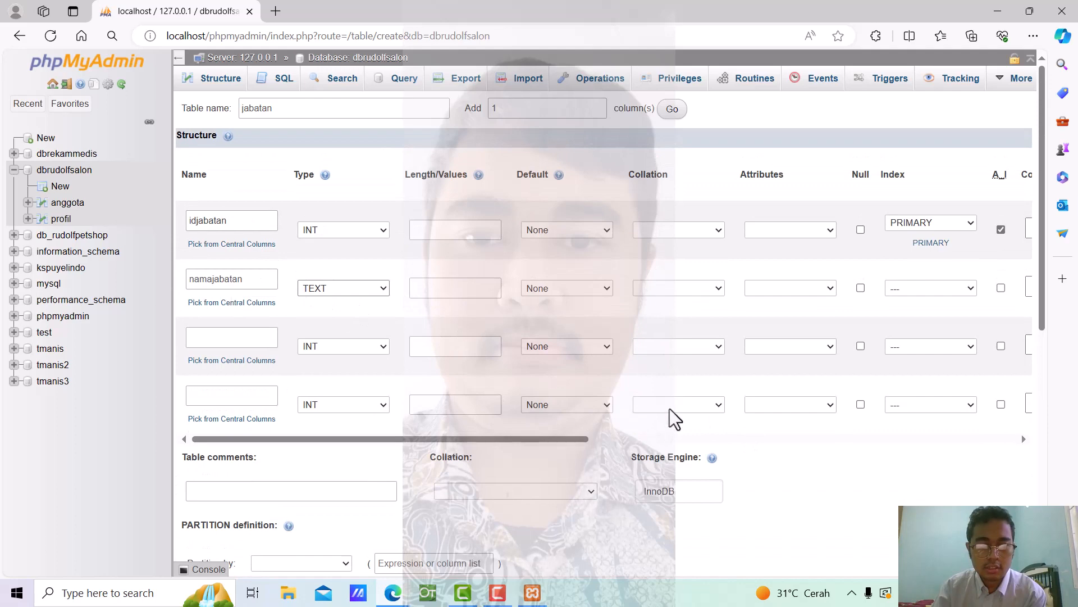
pyautogui.scroll(-10, 682, 404)
pyautogui.scroll(4, 560, 381)
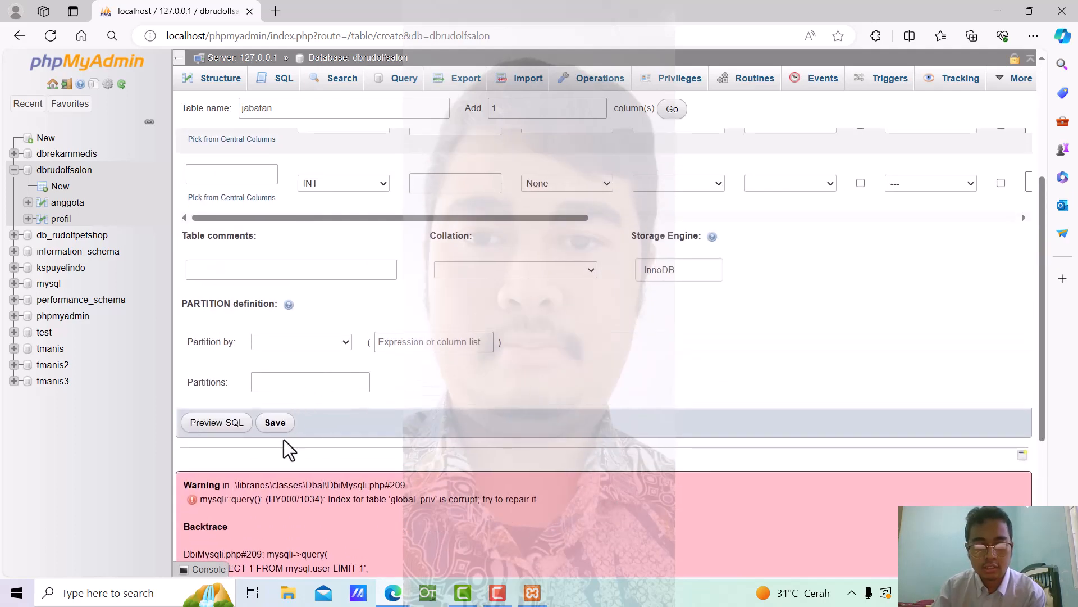
pyautogui.click(275, 422)
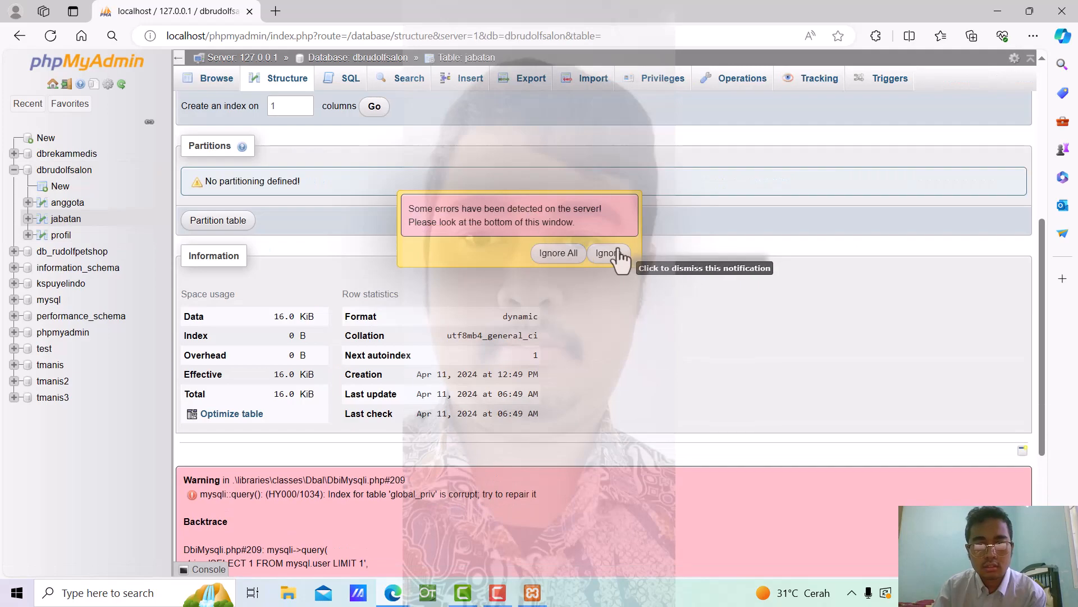
# Start another new table in dbrudolfsalon and name it bukutamu
pyautogui.click(621, 260)
pyautogui.scroll(-4, 621, 259)
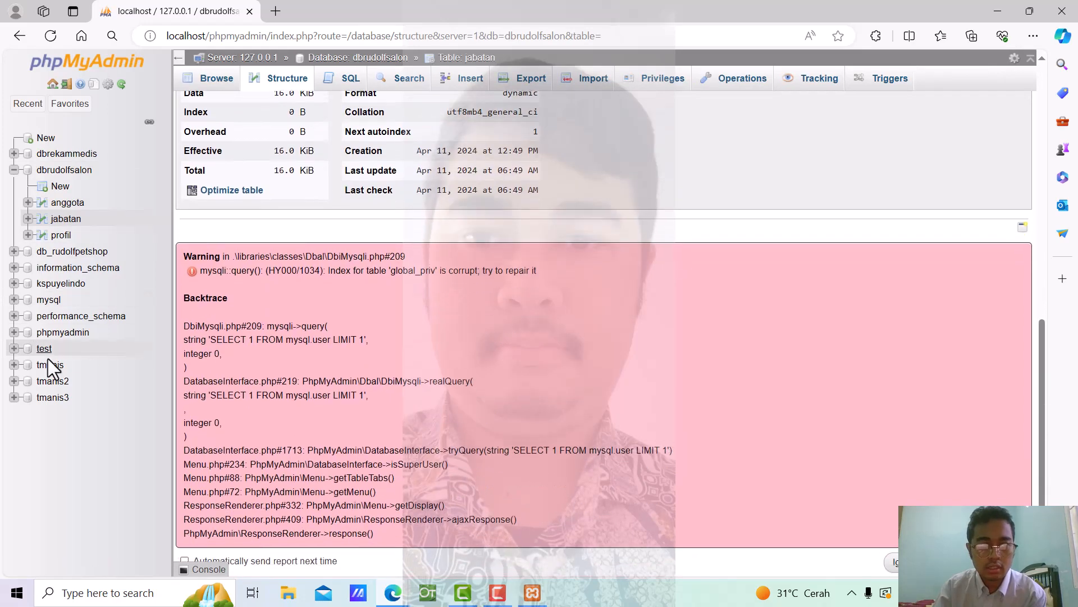
pyautogui.click(57, 188)
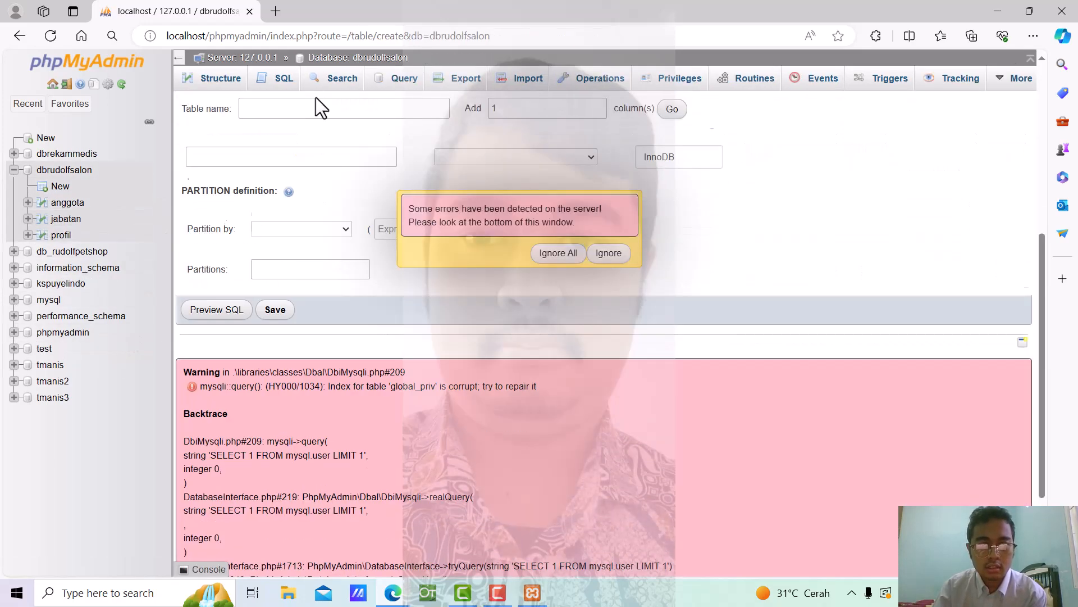
pyautogui.click(320, 110)
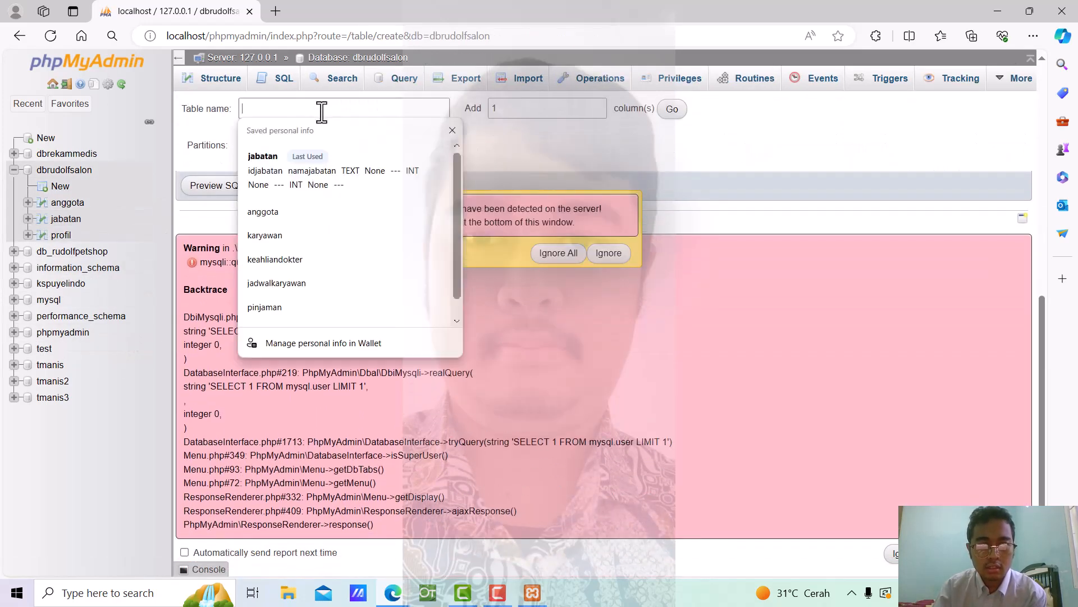
pyautogui.click(608, 252)
pyautogui.click(247, 110)
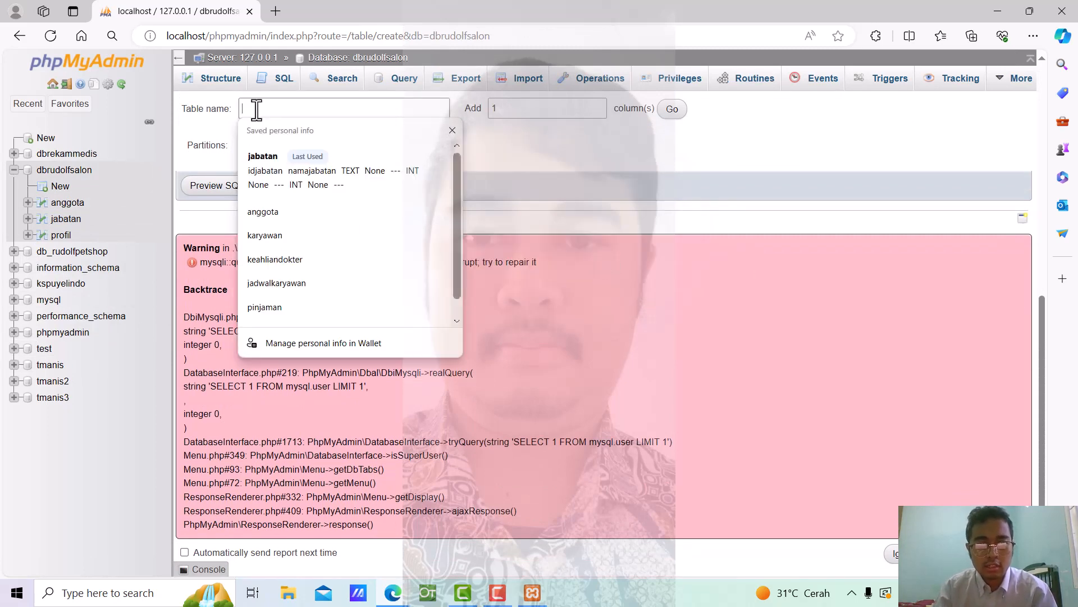
pyautogui.write('buku')
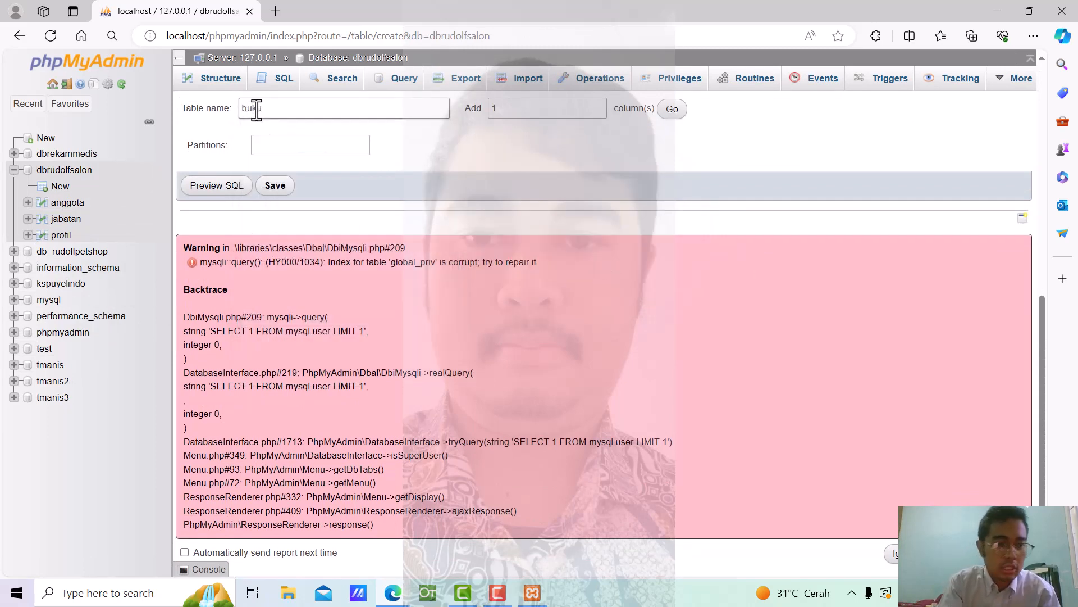
pyautogui.write('ytamu')
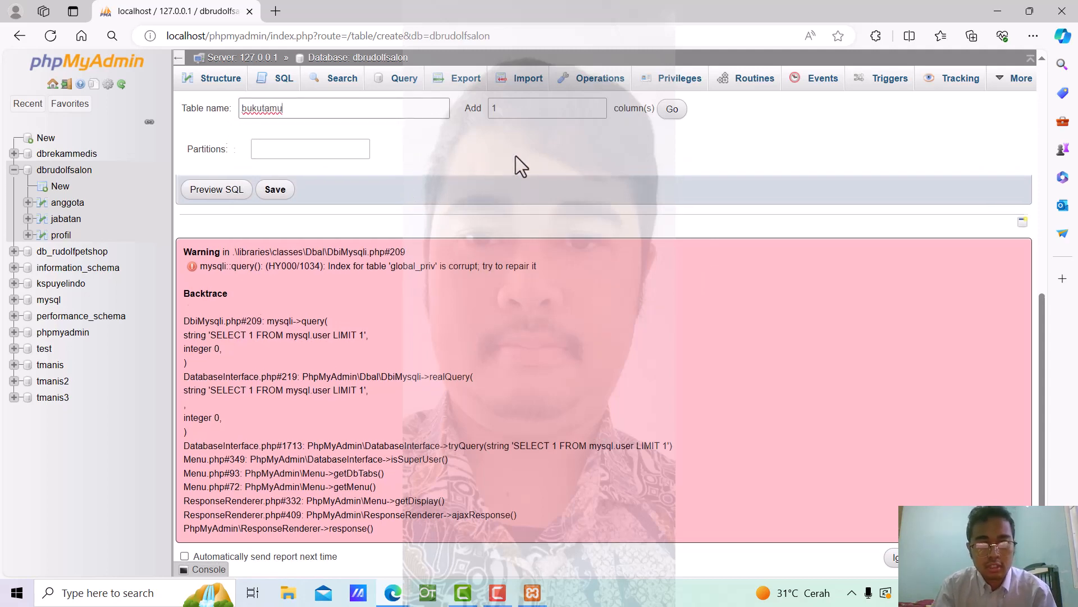
pyautogui.scroll(4, 542, 265)
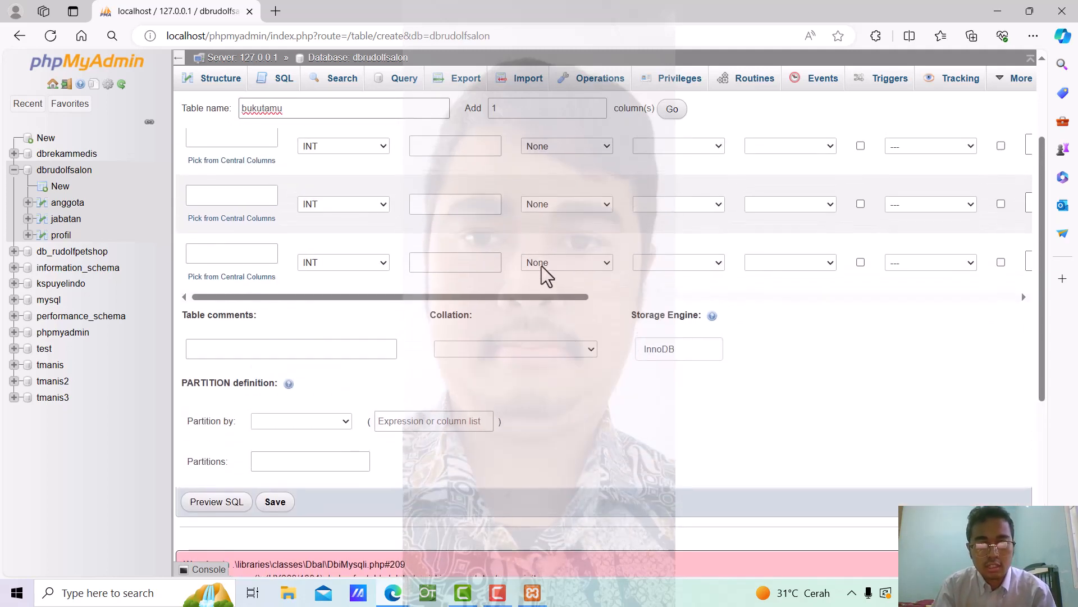
pyautogui.scroll(2, 538, 252)
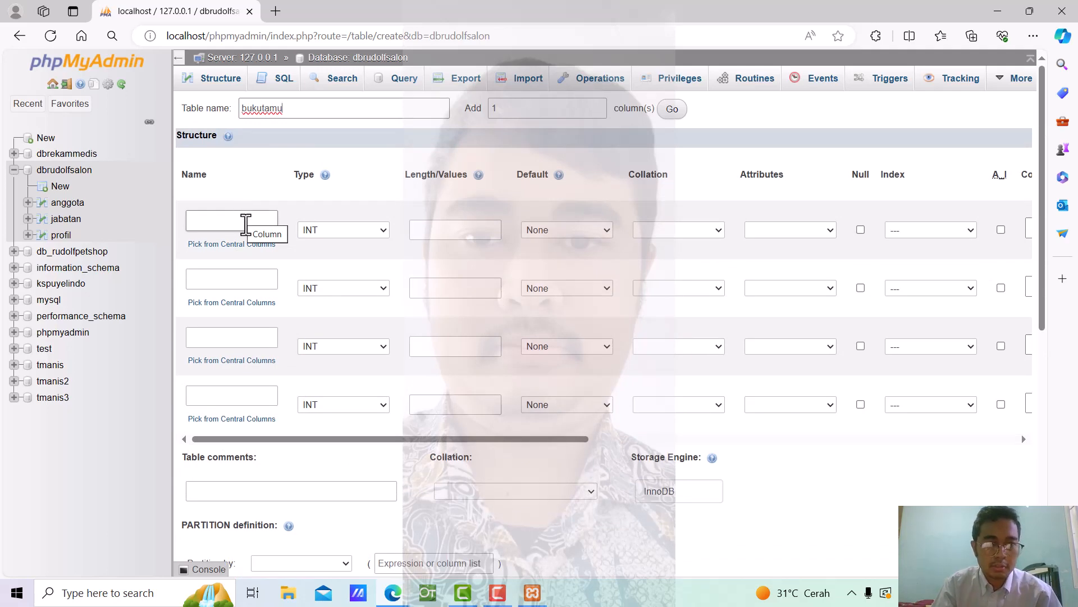
# Name the first three columns idbukutamu, tanggal and nama
pyautogui.click(246, 225)
pyautogui.write('idbukutamu')
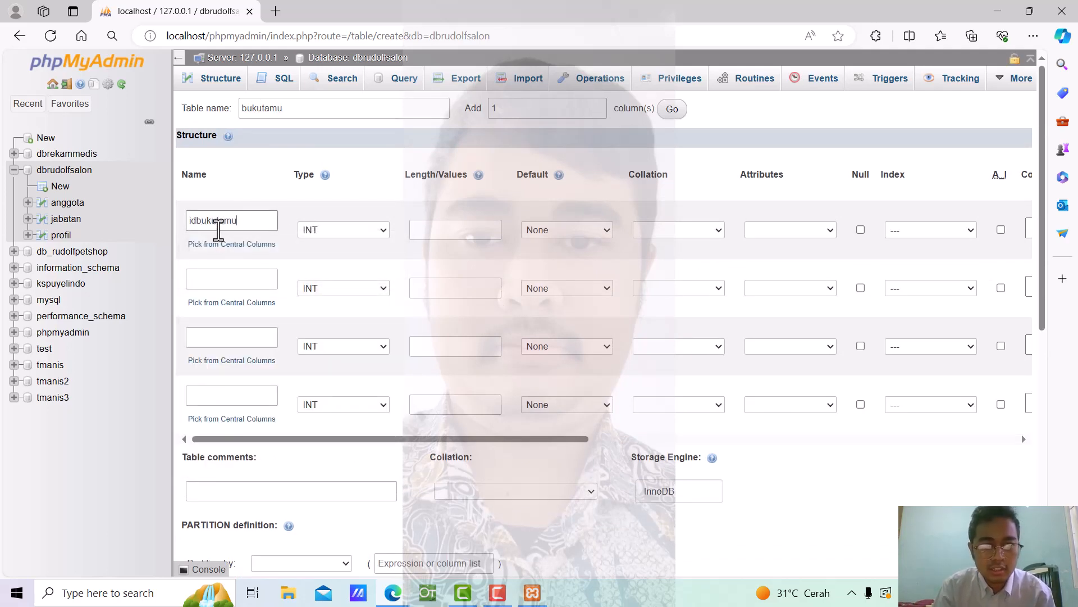
pyautogui.click(224, 279)
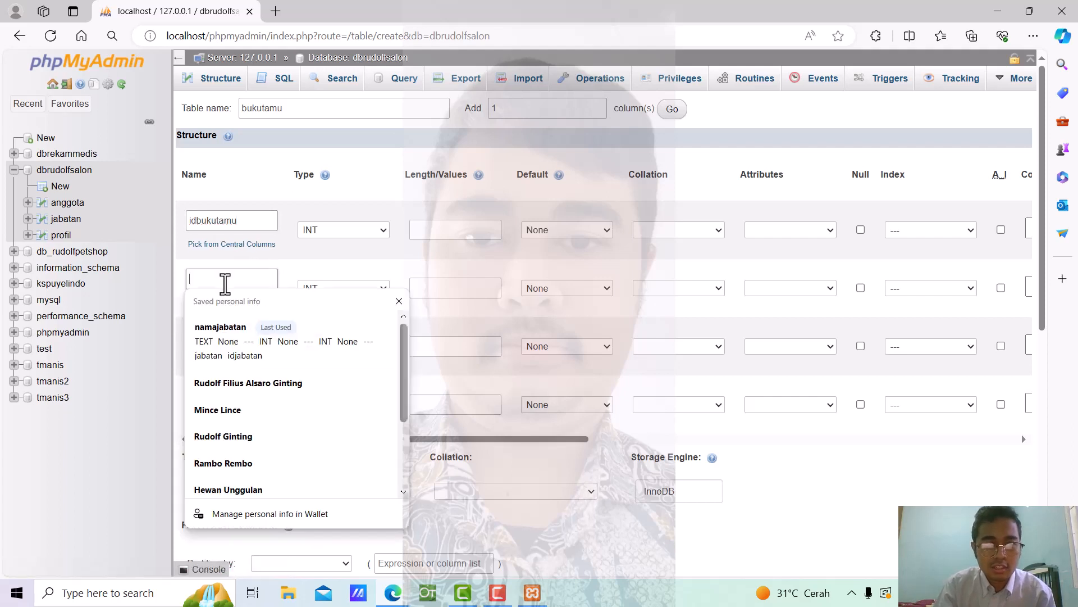
pyautogui.write('tanggal')
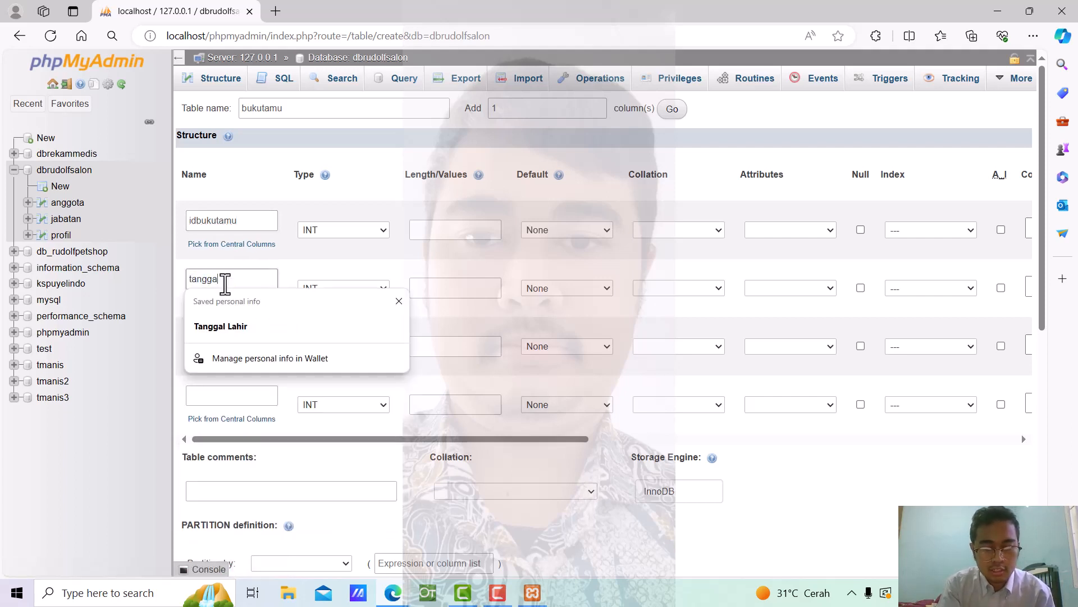
pyautogui.click(327, 270)
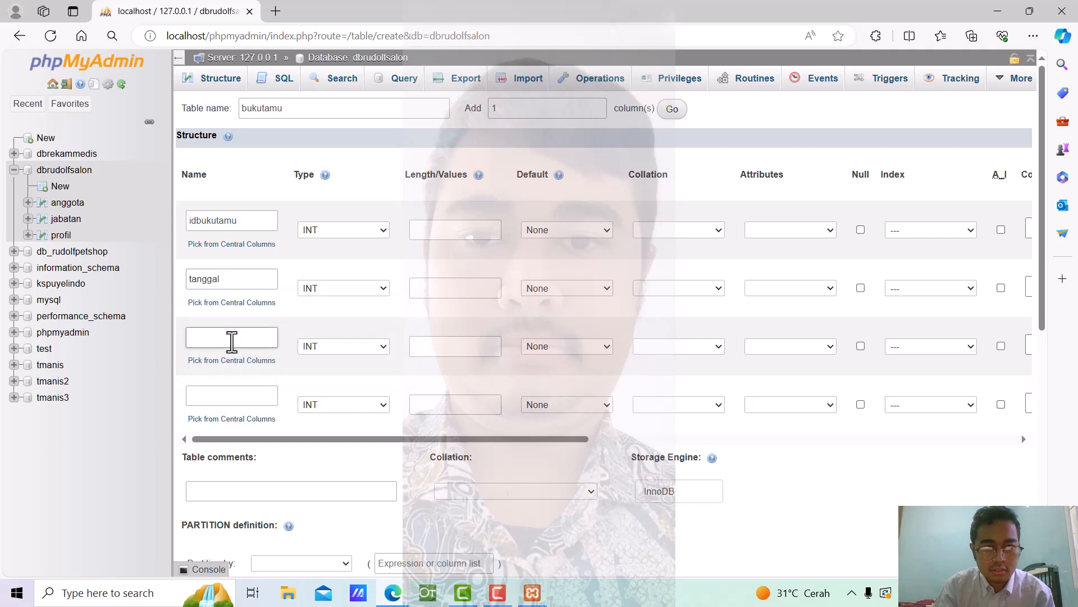
pyautogui.click(232, 339)
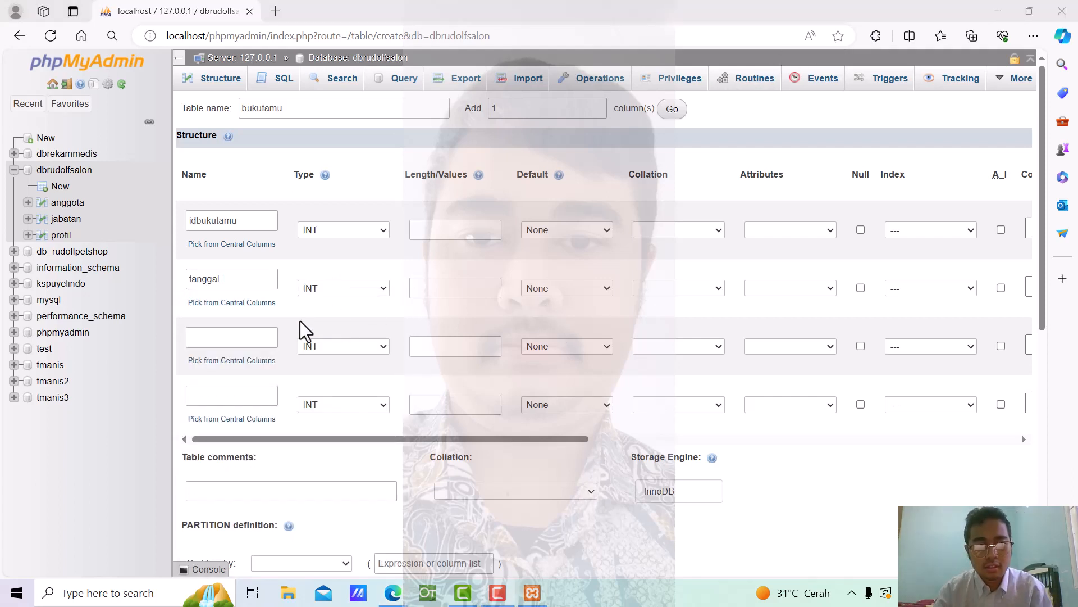
pyautogui.click(244, 339)
pyautogui.write('namaobat')
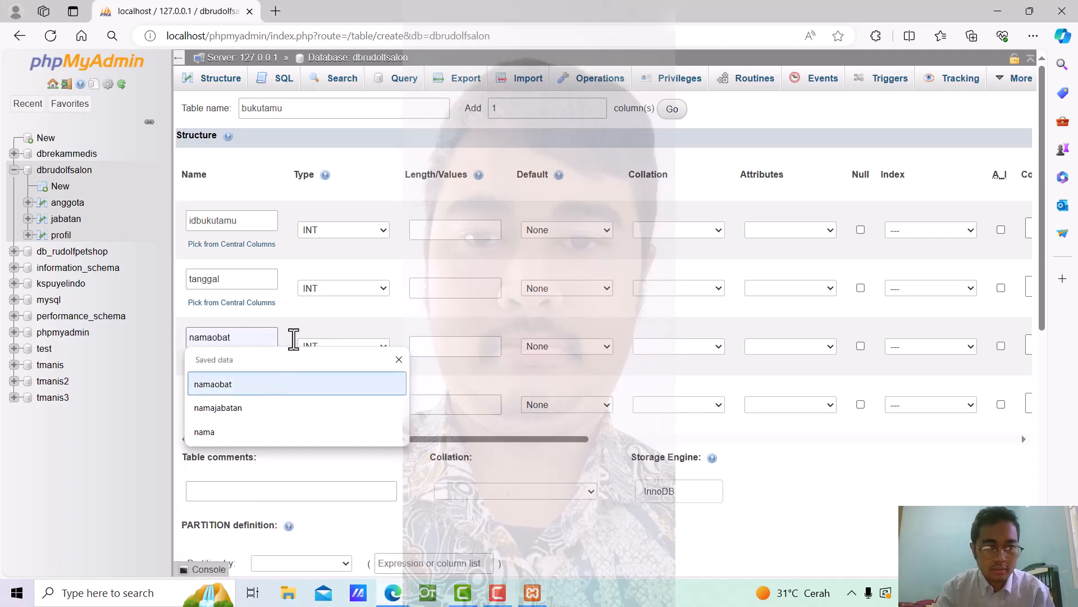
pyautogui.click(301, 306)
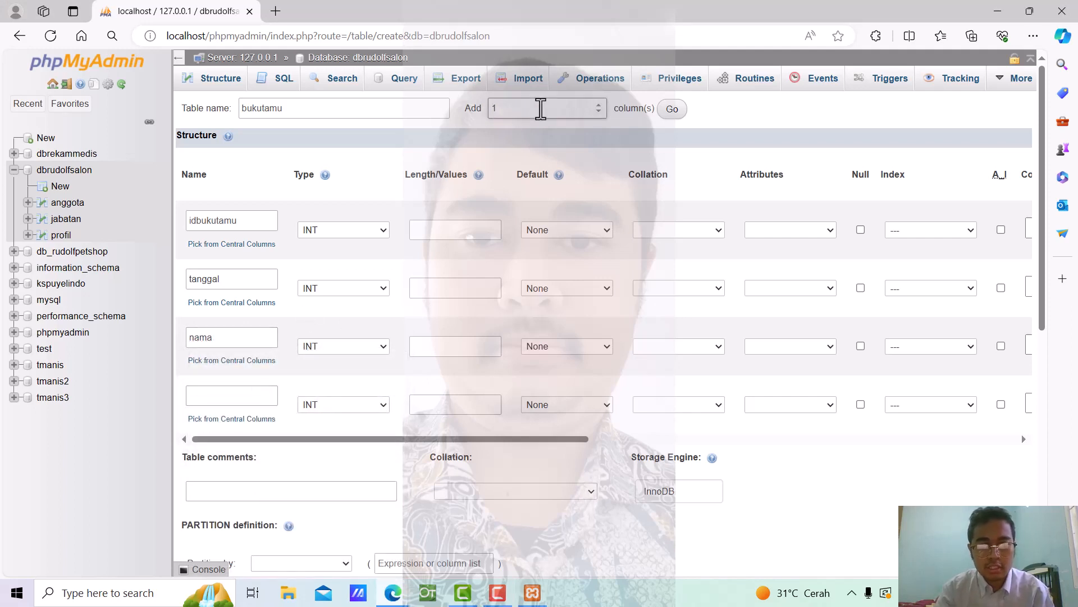
# Add a row, name columns email and komentar, and make idbukutamu auto-increment primary
pyautogui.click(672, 116)
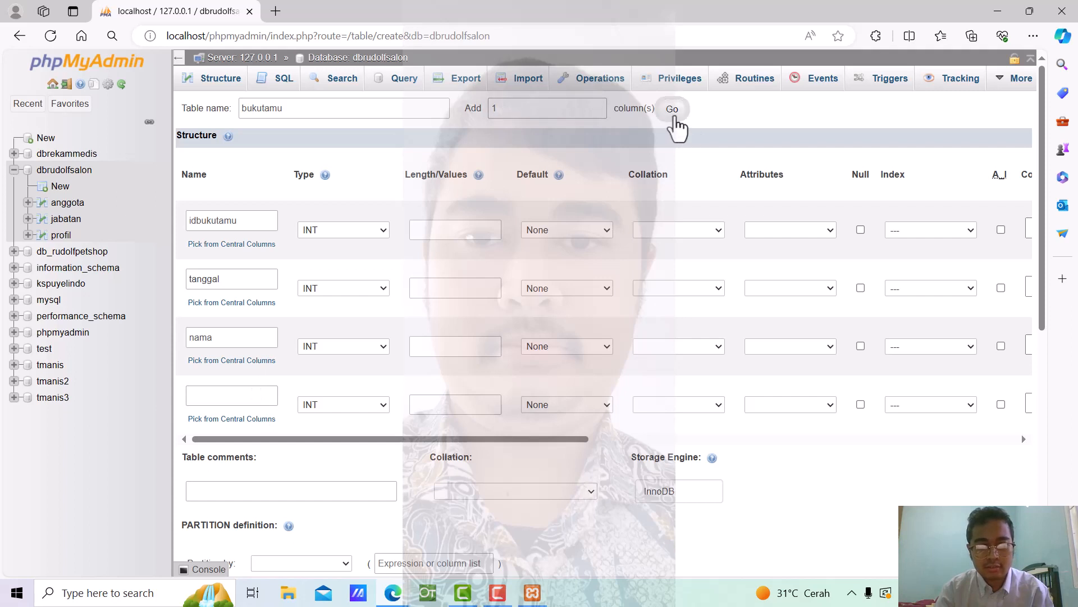
pyautogui.scroll(-1, 210, 336)
pyautogui.click(207, 316)
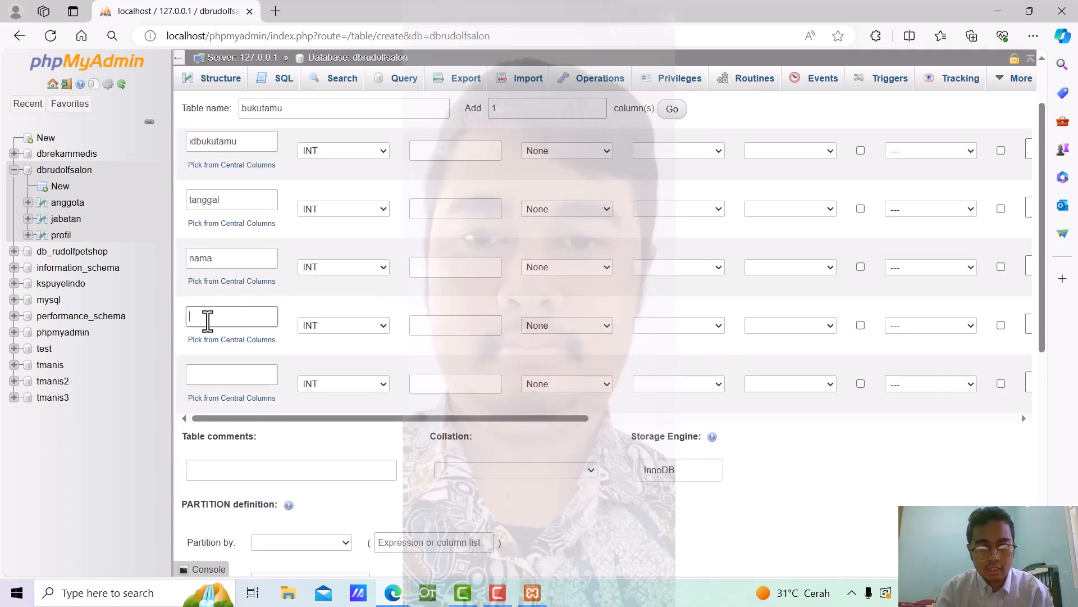
pyautogui.write('email')
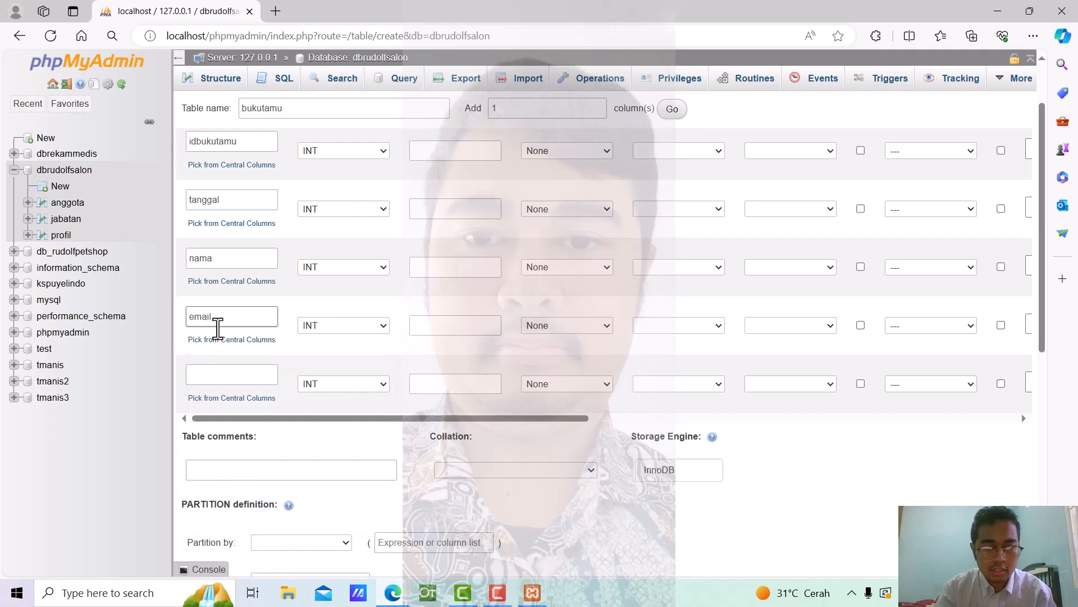
pyautogui.click(228, 377)
pyautogui.write('ko')
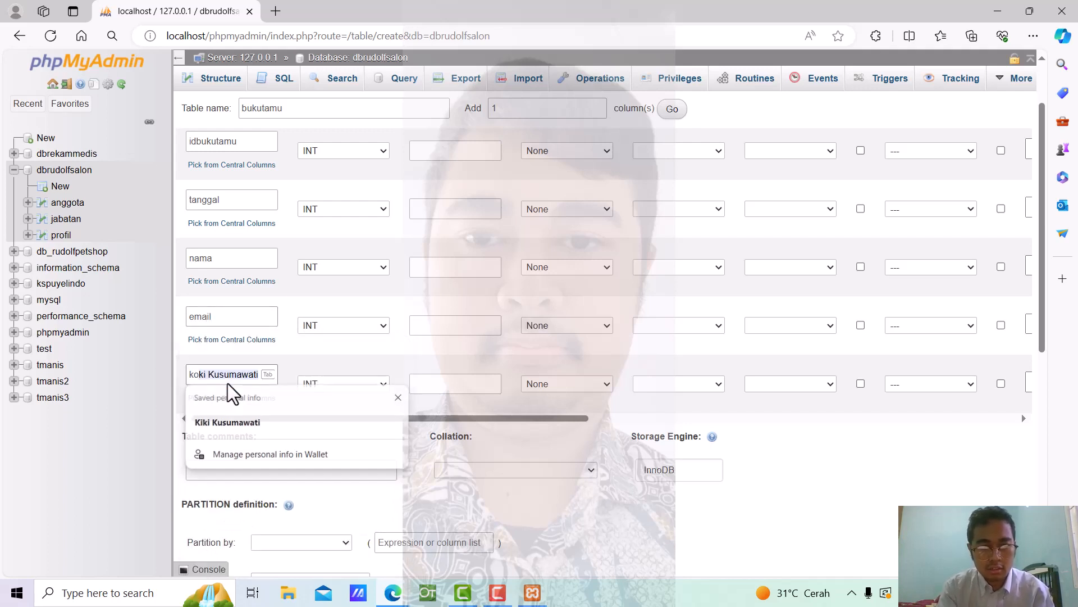
pyautogui.write('mentar')
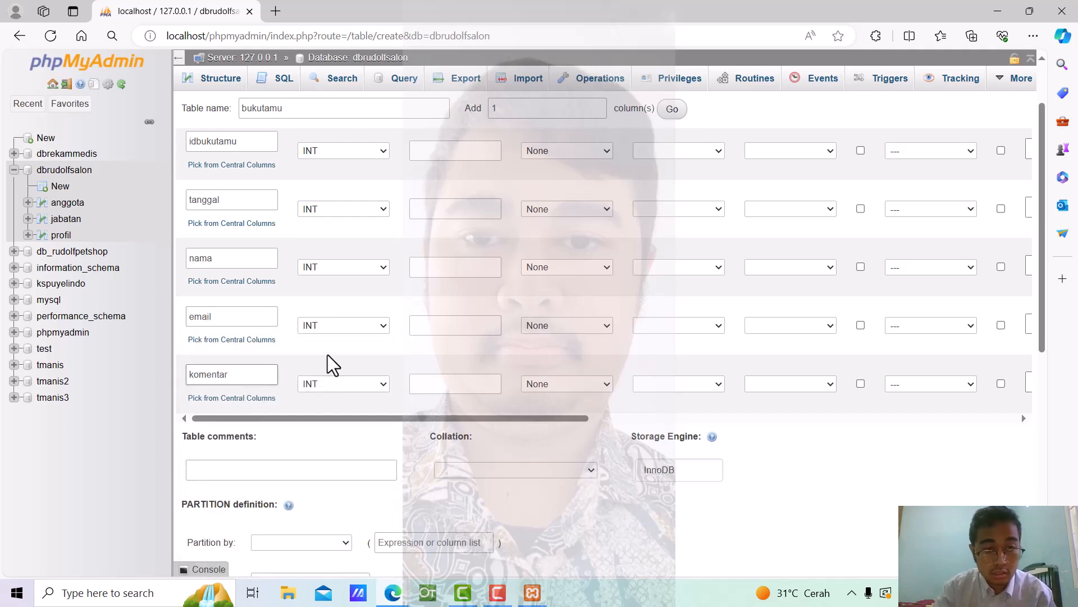
pyautogui.scroll(1, 349, 252)
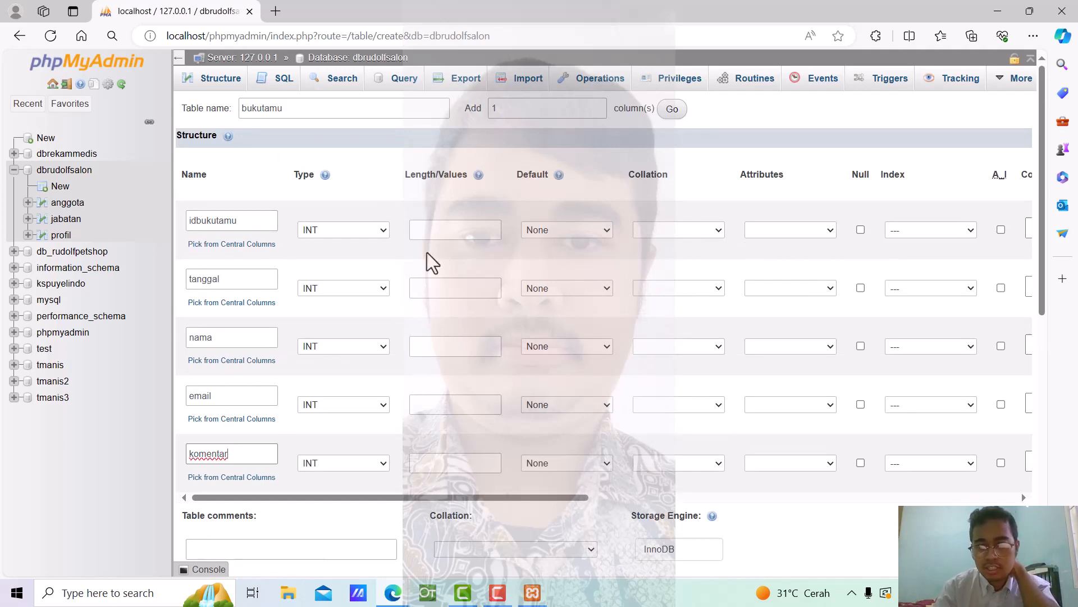
pyautogui.click(1001, 229)
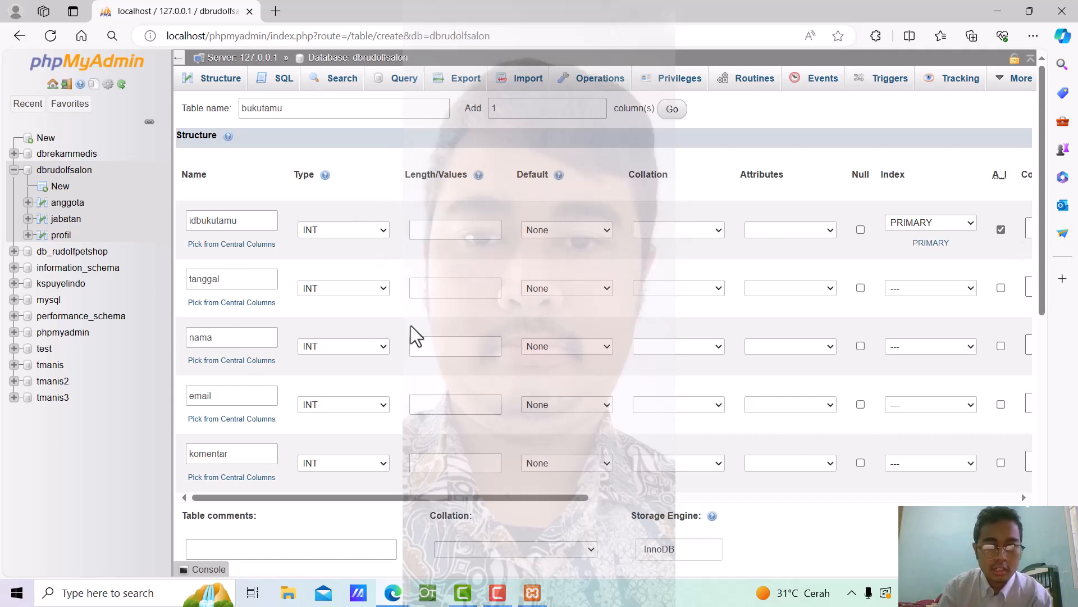
# Set the tanggal column type to TIMESTAMP
pyautogui.click(380, 291)
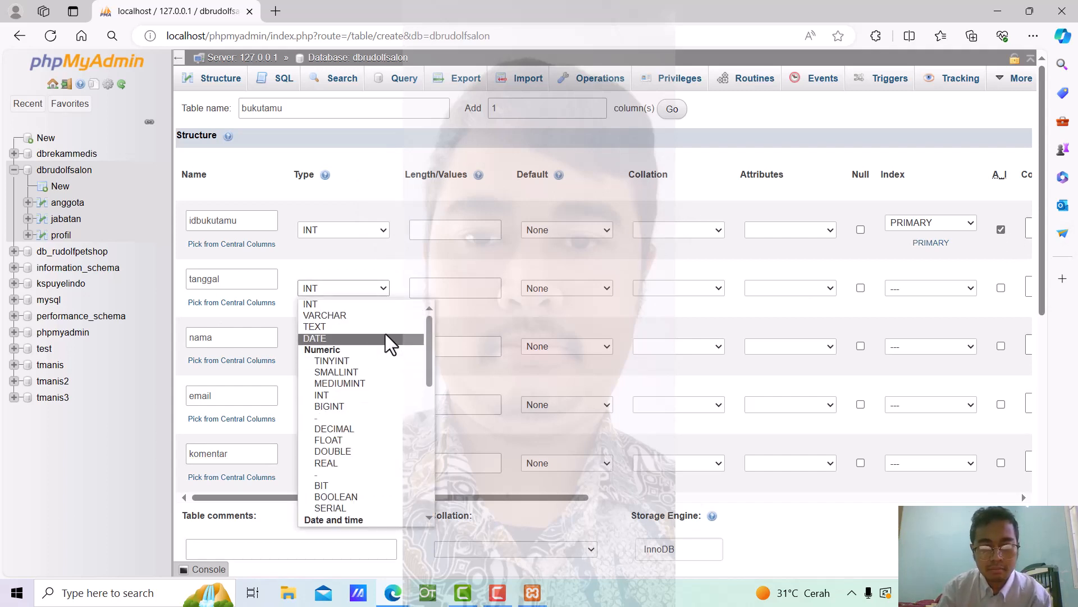
pyautogui.scroll(-5, 405, 403)
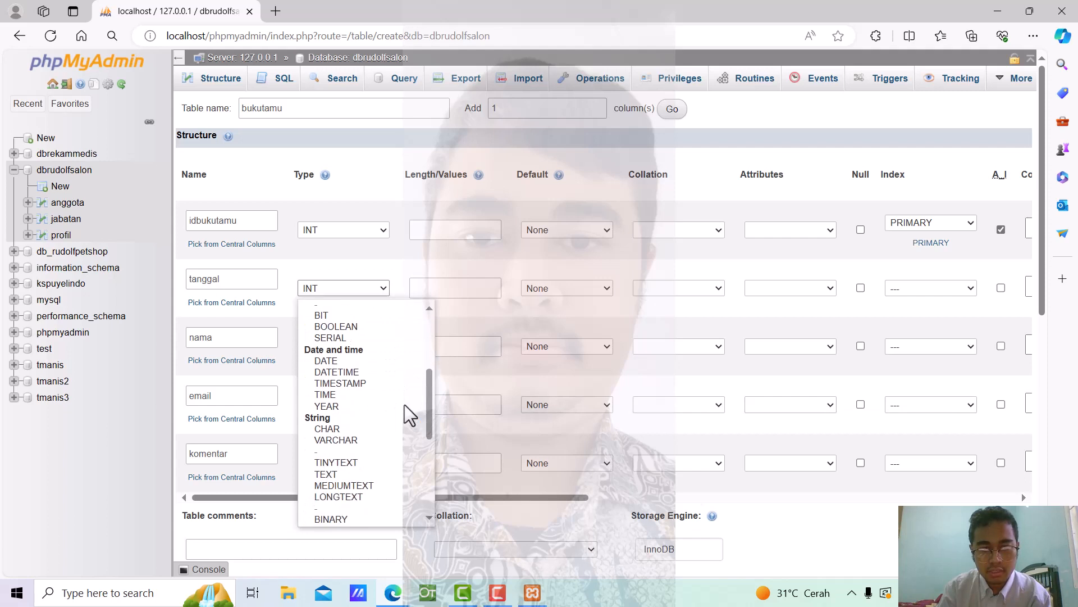
pyautogui.click(390, 387)
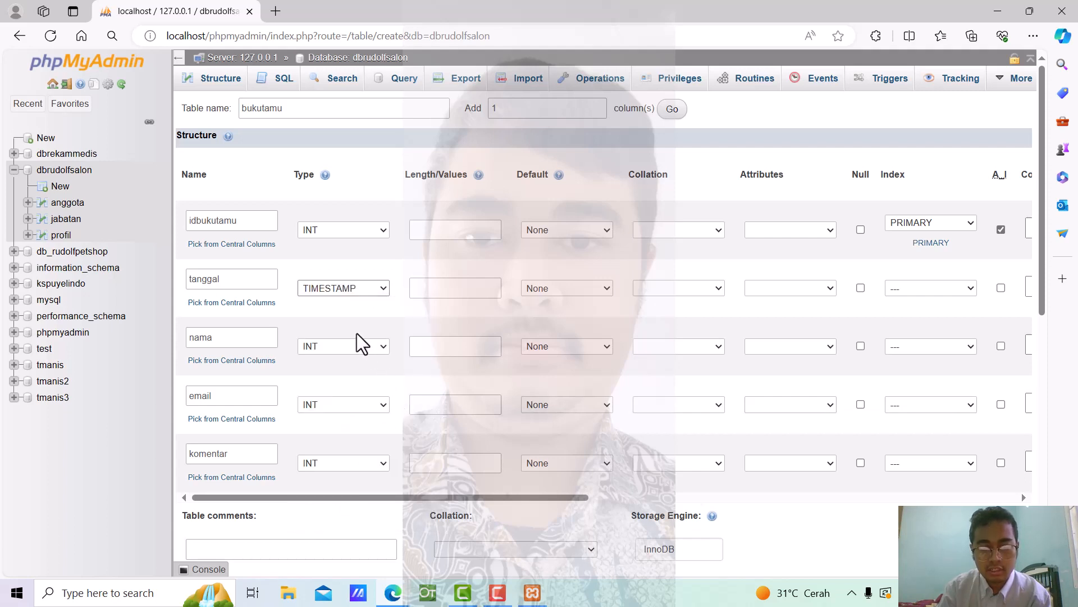
pyautogui.click(386, 288)
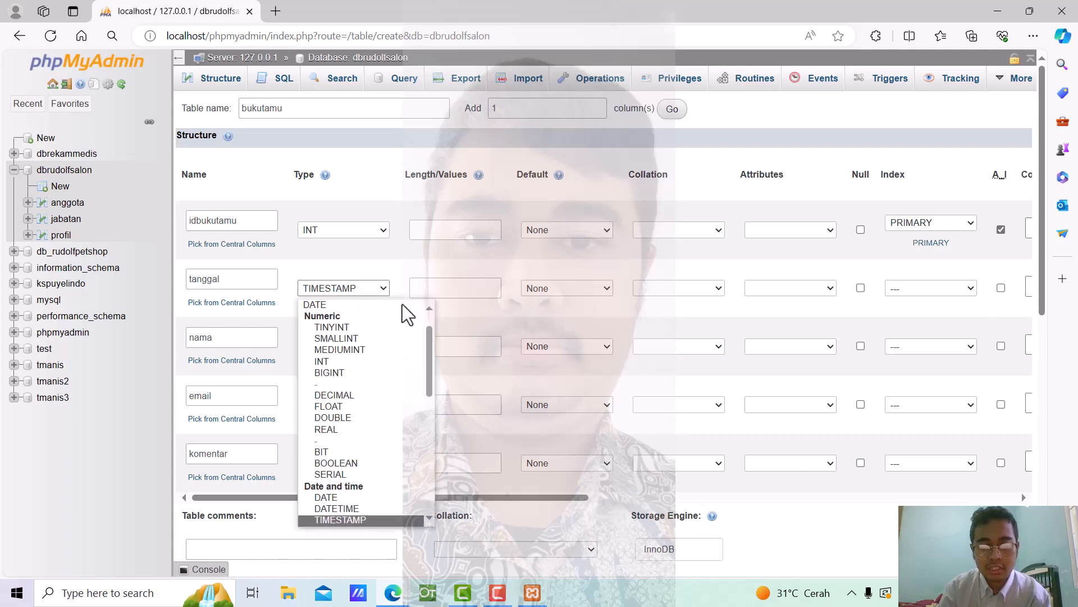
pyautogui.click(504, 319)
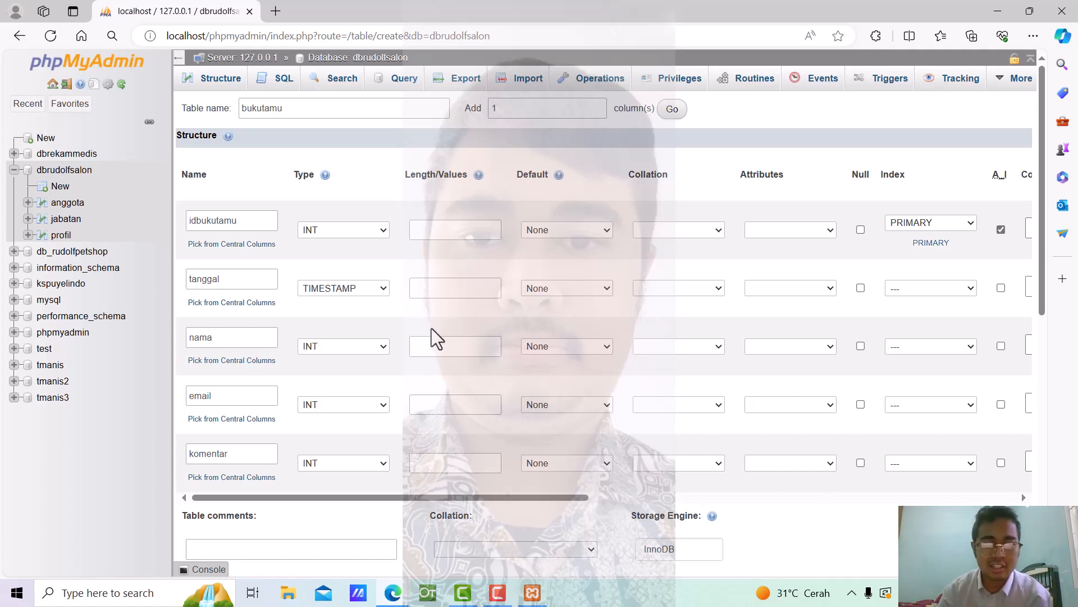
# Set the nama, email and komentar columns to TEXT
pyautogui.scroll(-1, 435, 337)
pyautogui.scroll(-1, 431, 329)
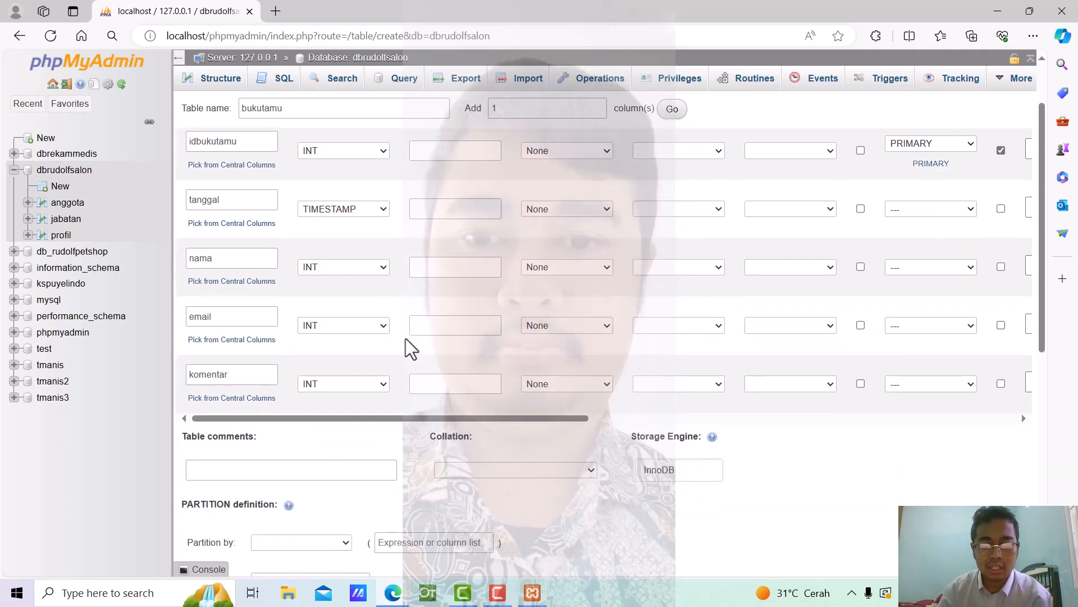
pyautogui.click(386, 269)
pyautogui.click(362, 307)
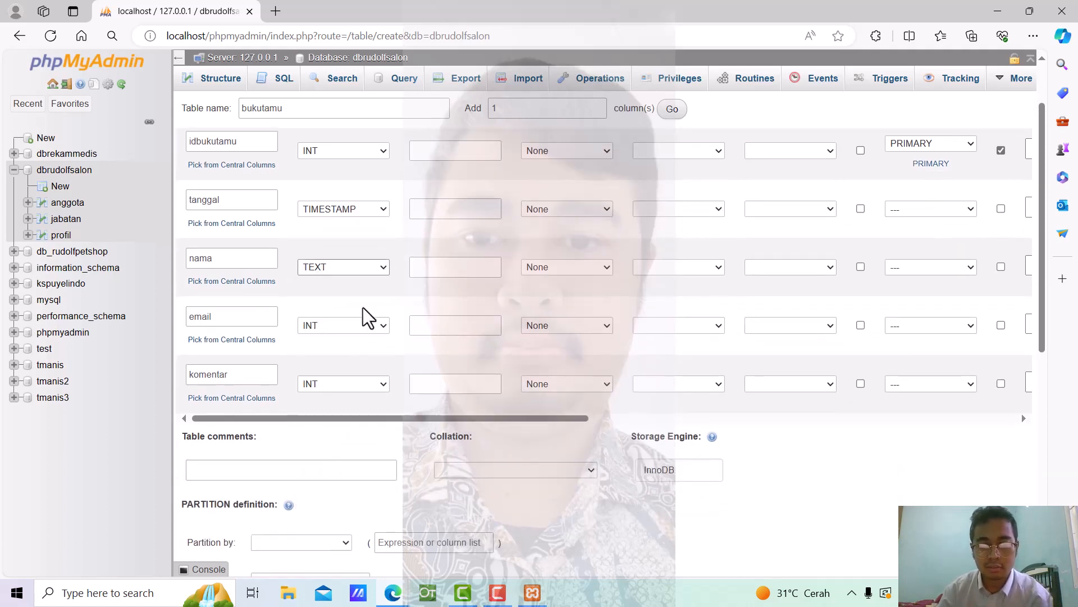
pyautogui.click(381, 329)
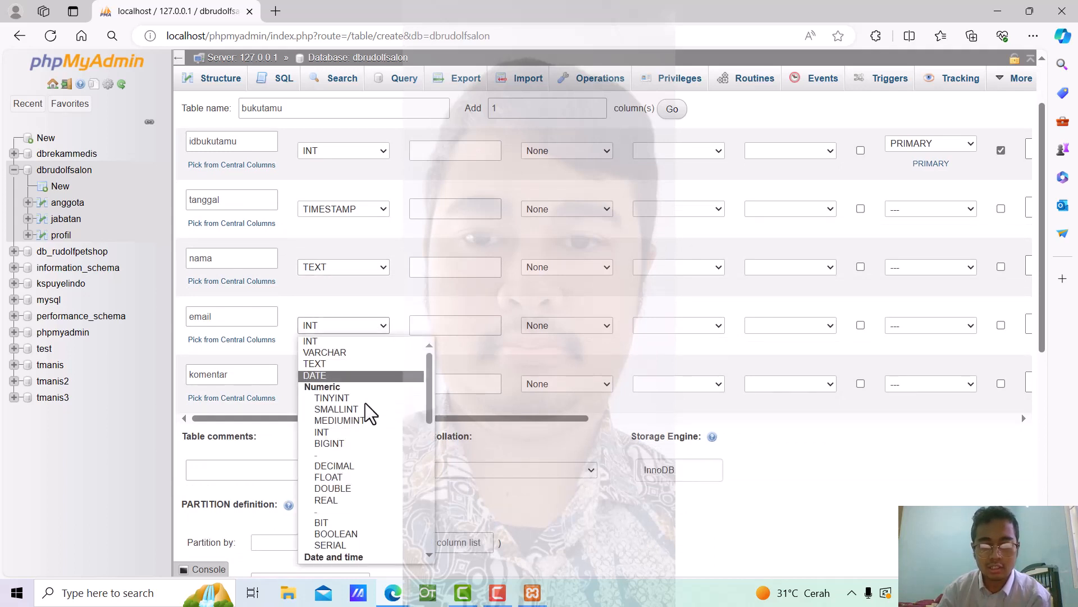
pyautogui.click(353, 369)
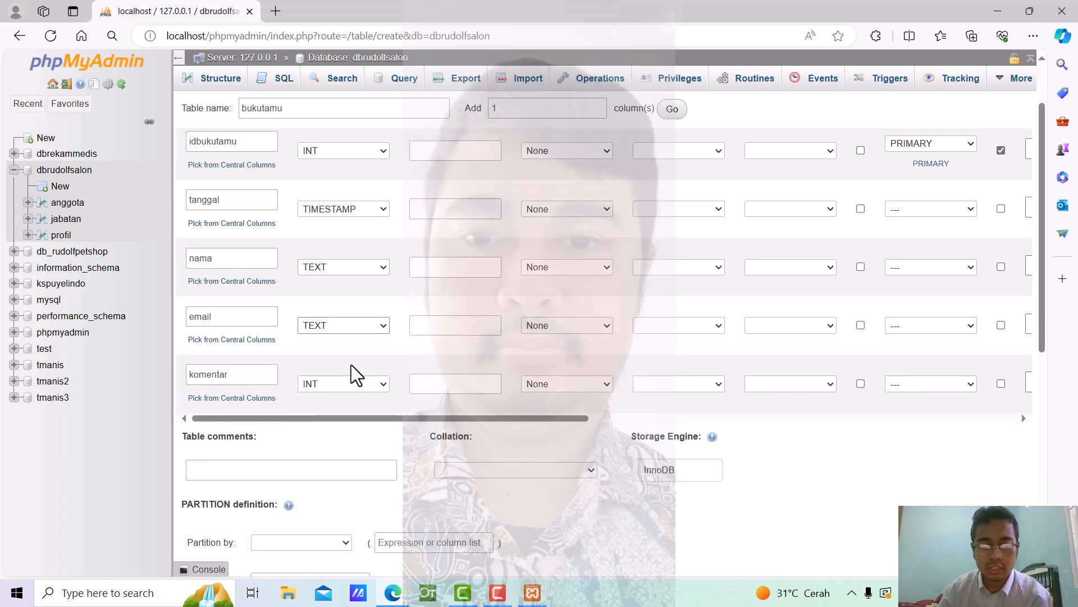
pyautogui.click(381, 384)
pyautogui.click(358, 173)
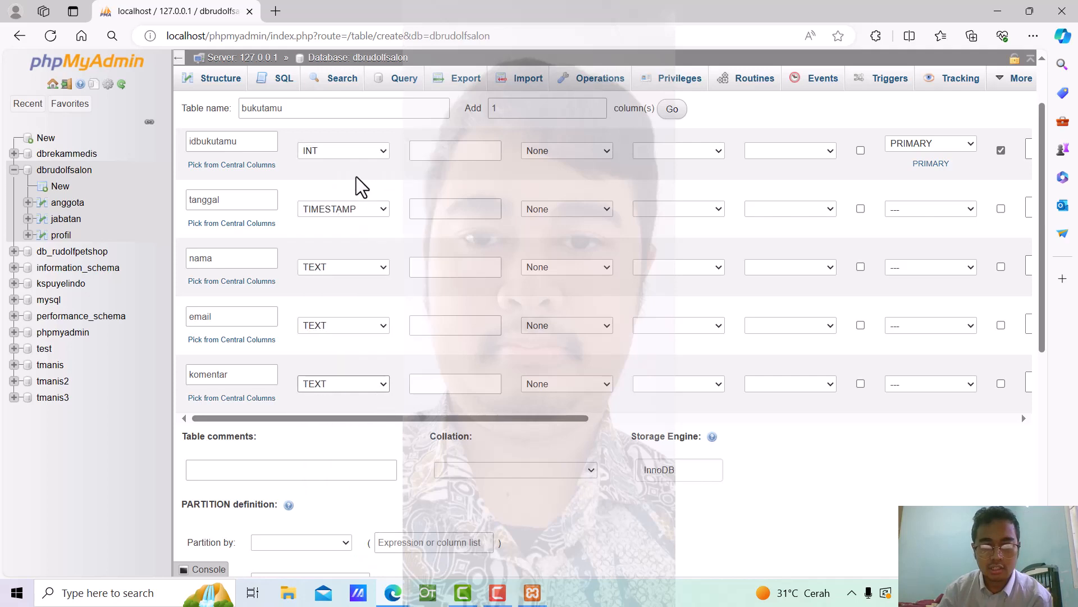
pyautogui.scroll(-2, 655, 450)
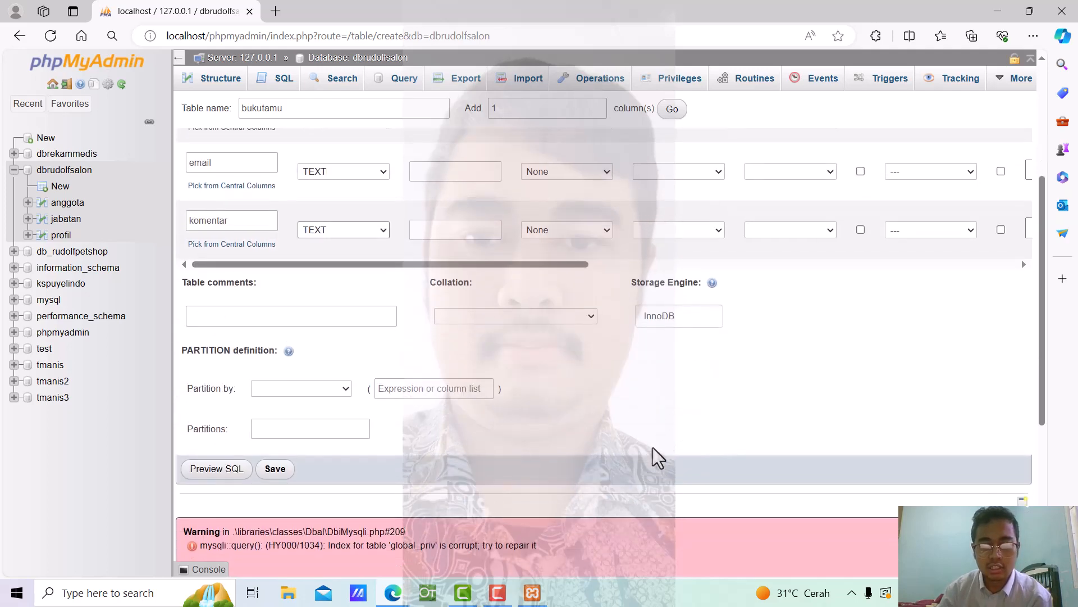
pyautogui.scroll(3, 653, 448)
pyautogui.scroll(-5, 652, 447)
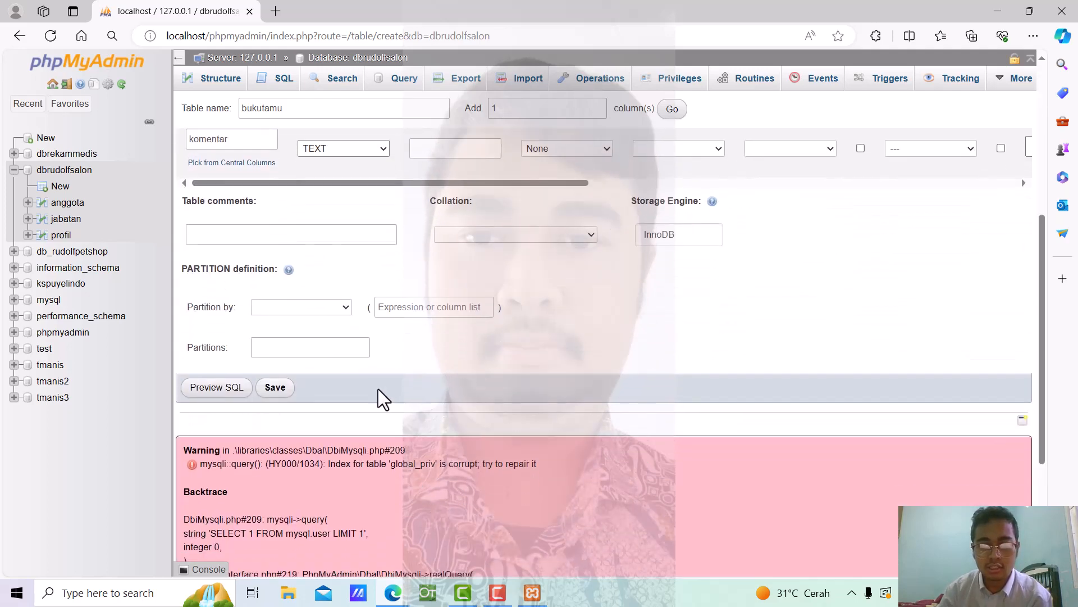
# Save the bukutamu table, dismissing the server error notice
pyautogui.click(274, 385)
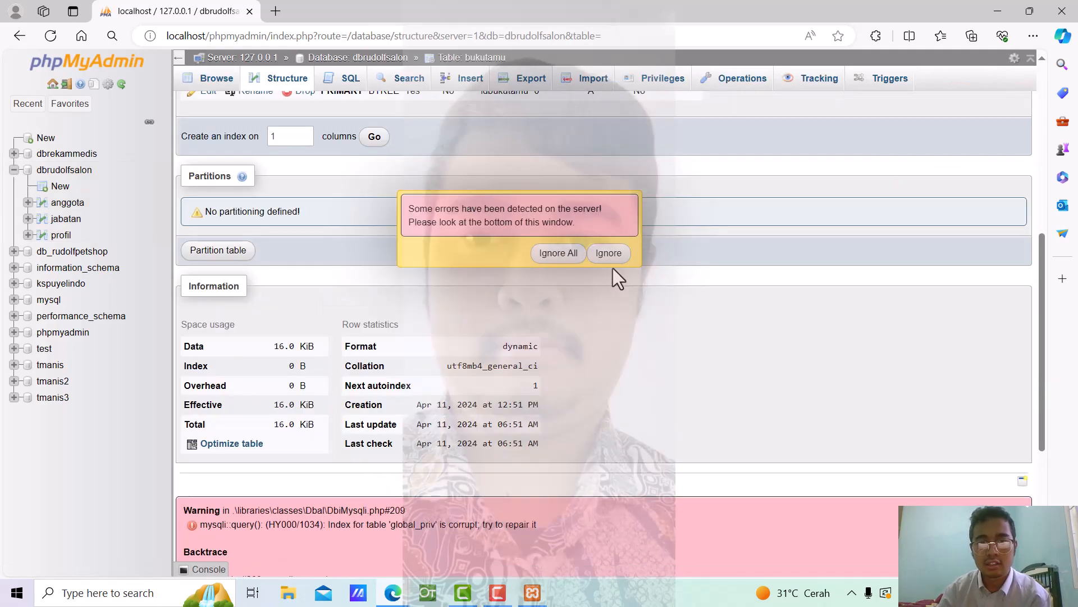
pyautogui.click(609, 254)
pyautogui.scroll(7, 640, 297)
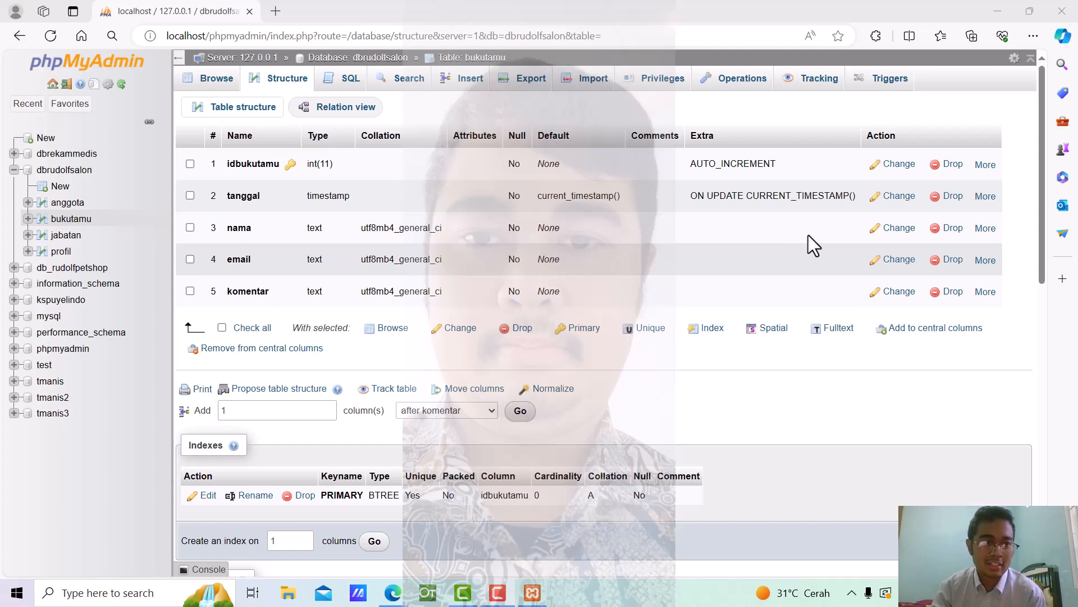
# Open the anggota table's browse page from the navigation tree
pyautogui.click(77, 207)
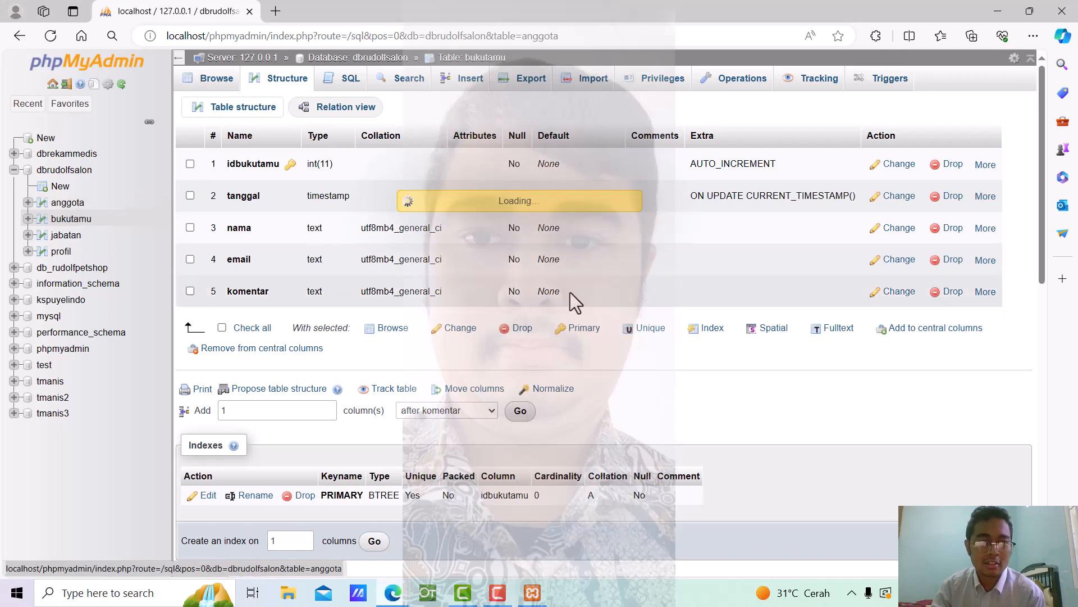
pyautogui.scroll(-3, 570, 292)
pyautogui.click(601, 254)
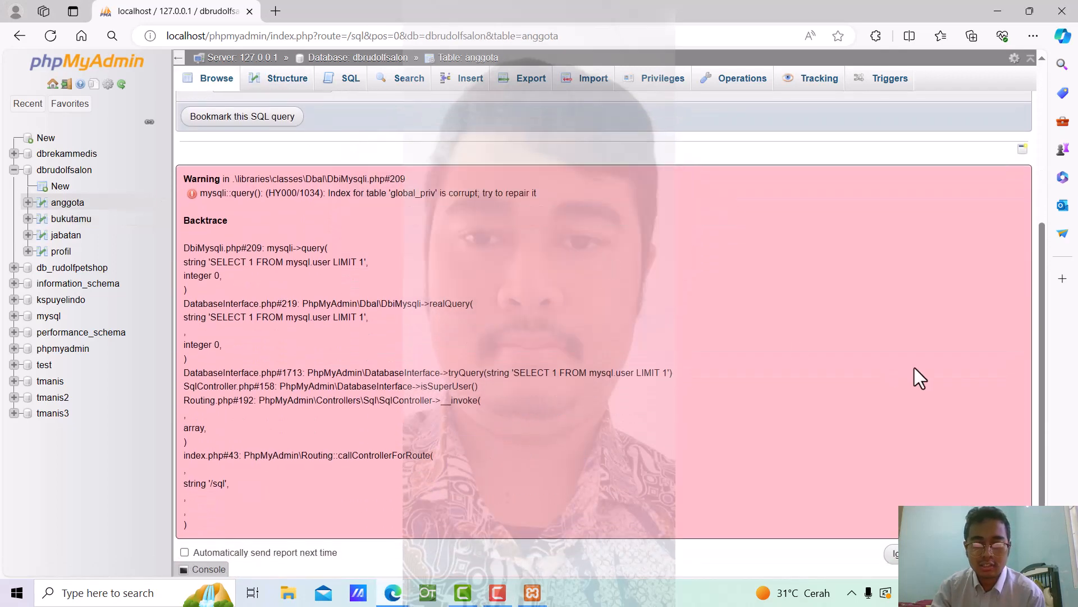
pyautogui.scroll(5, 725, 345)
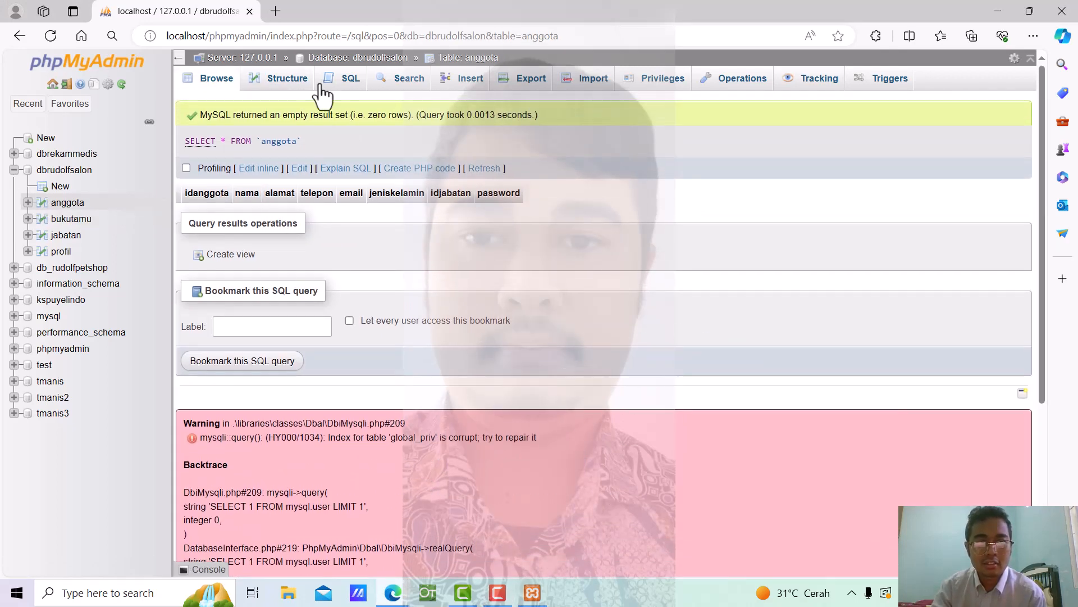
# Open the Insert form for the anggota table, dismissing the error notice
pyautogui.click(470, 93)
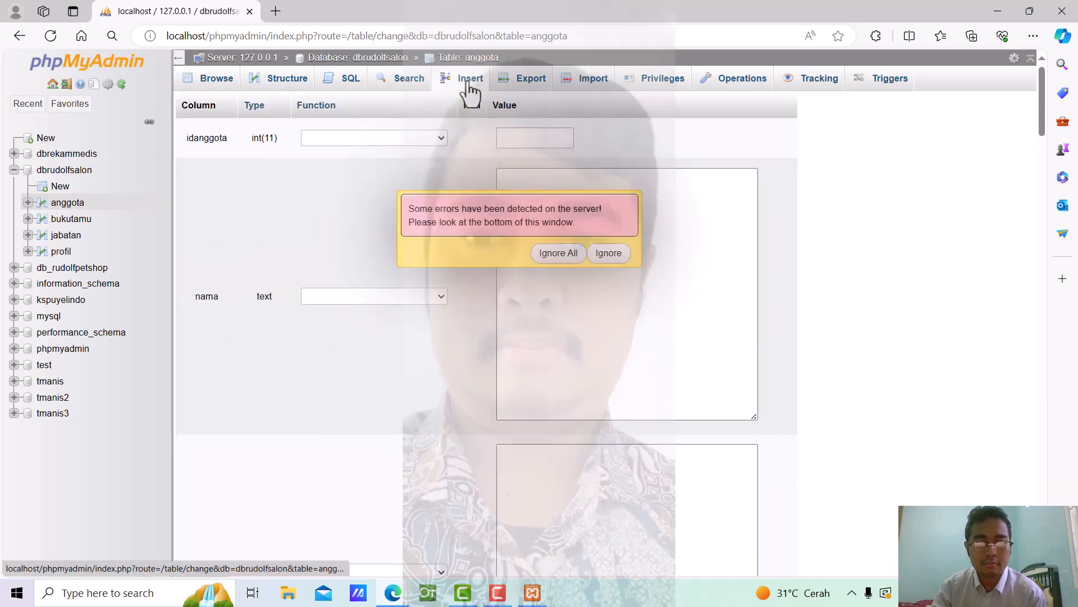
pyautogui.scroll(-15, 643, 288)
pyautogui.click(607, 253)
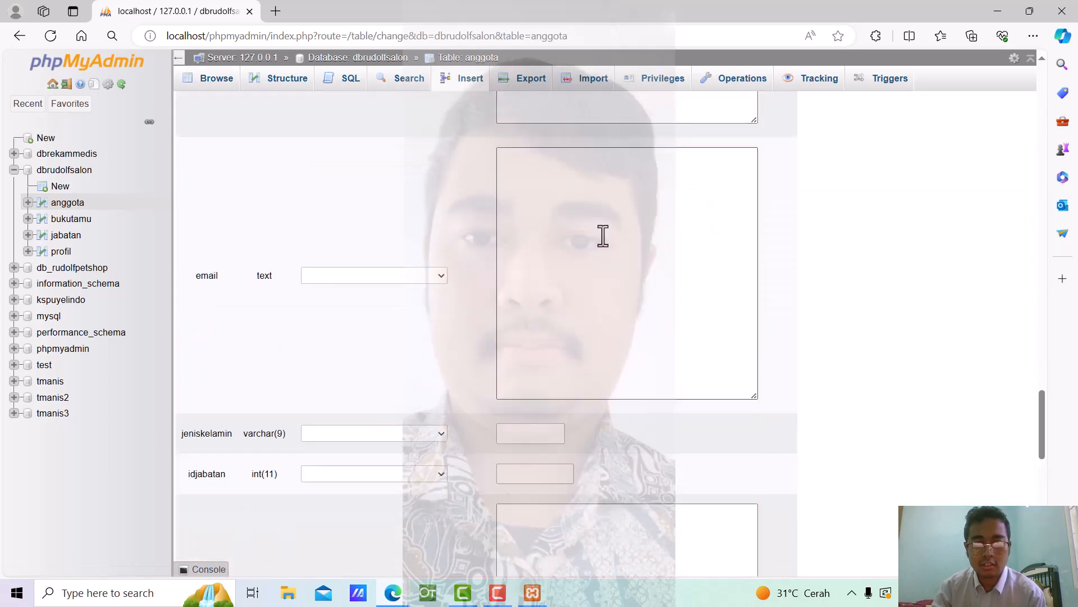
pyautogui.scroll(5, 602, 234)
pyautogui.scroll(-3, 603, 234)
pyautogui.scroll(4, 602, 234)
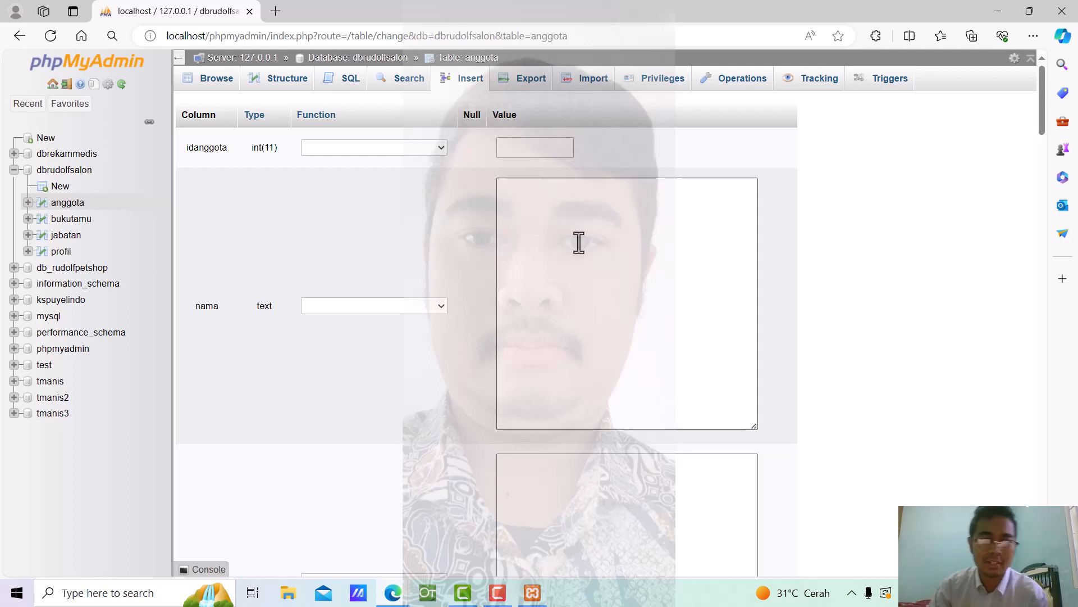
# Fill in the member's name and address, then begin the phone number field
pyautogui.click(577, 221)
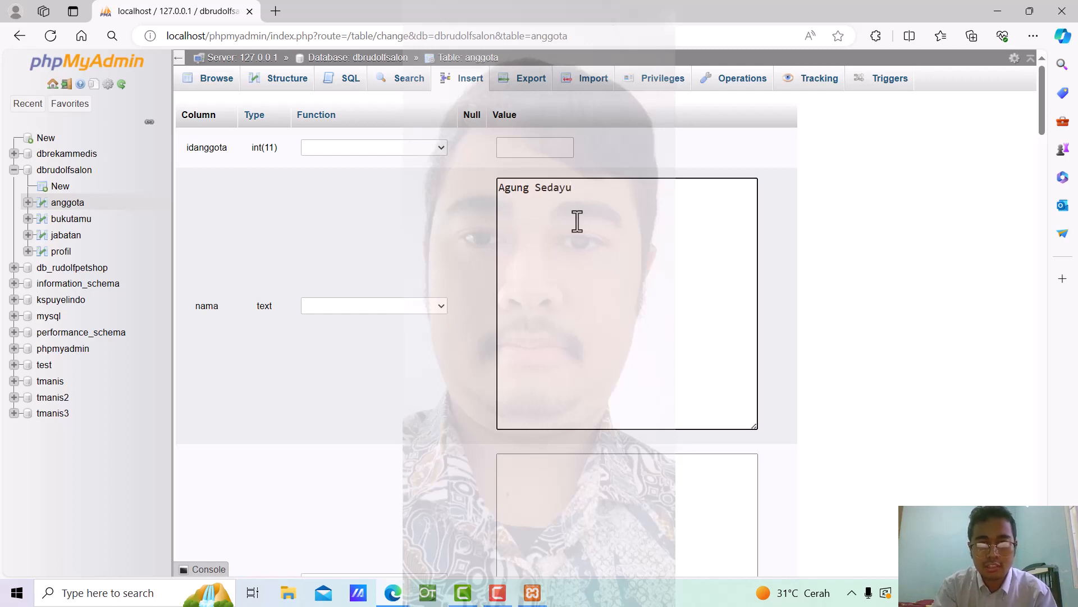
pyautogui.scroll(-4, 578, 221)
pyautogui.click(576, 305)
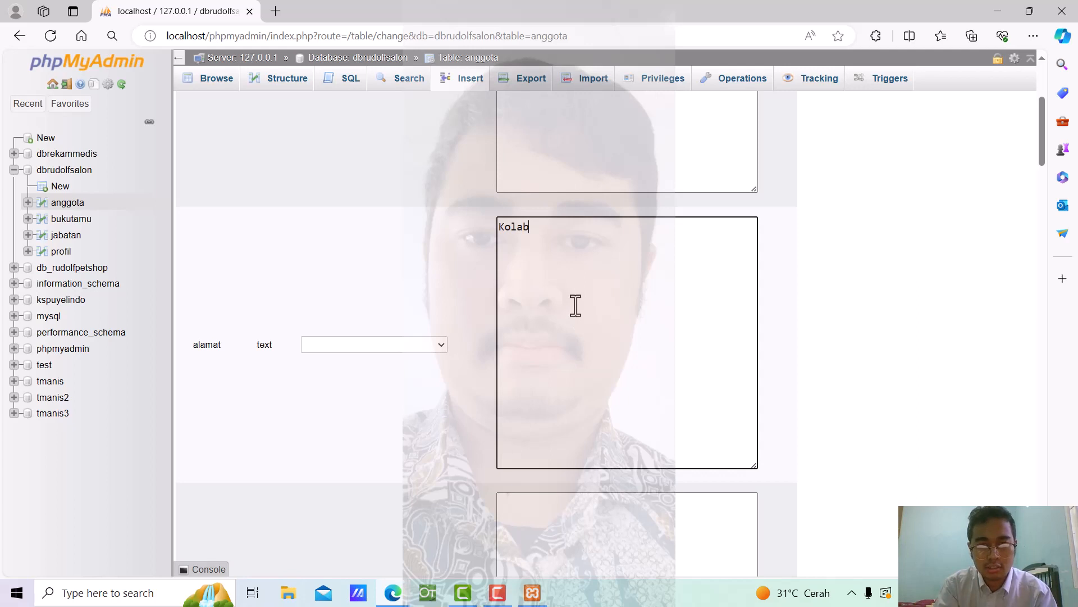
pyautogui.write('Kolbano')
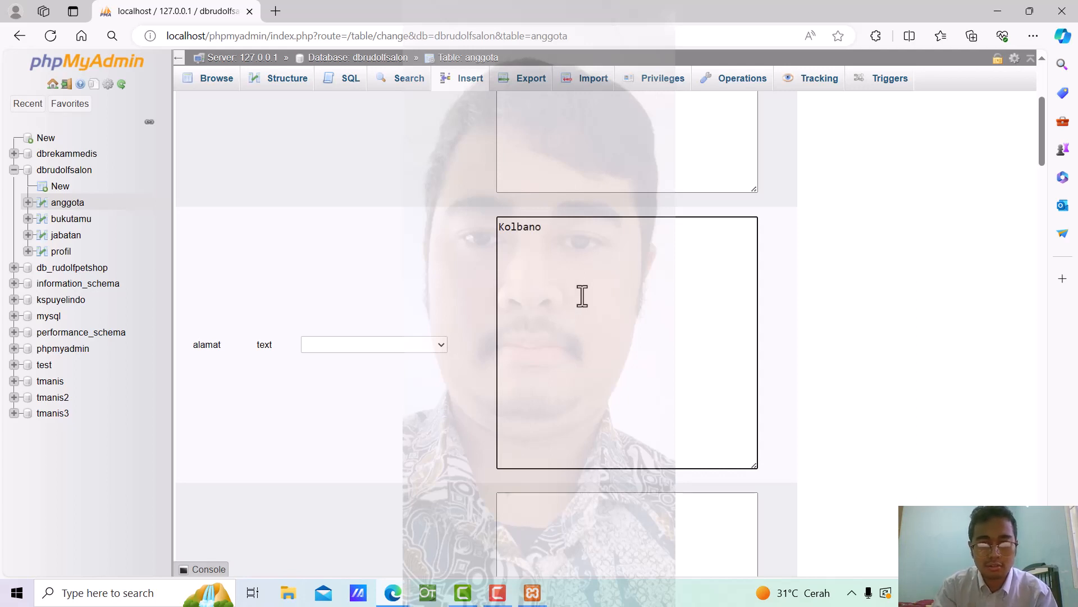
pyautogui.scroll(-3, 579, 315)
pyautogui.click(574, 393)
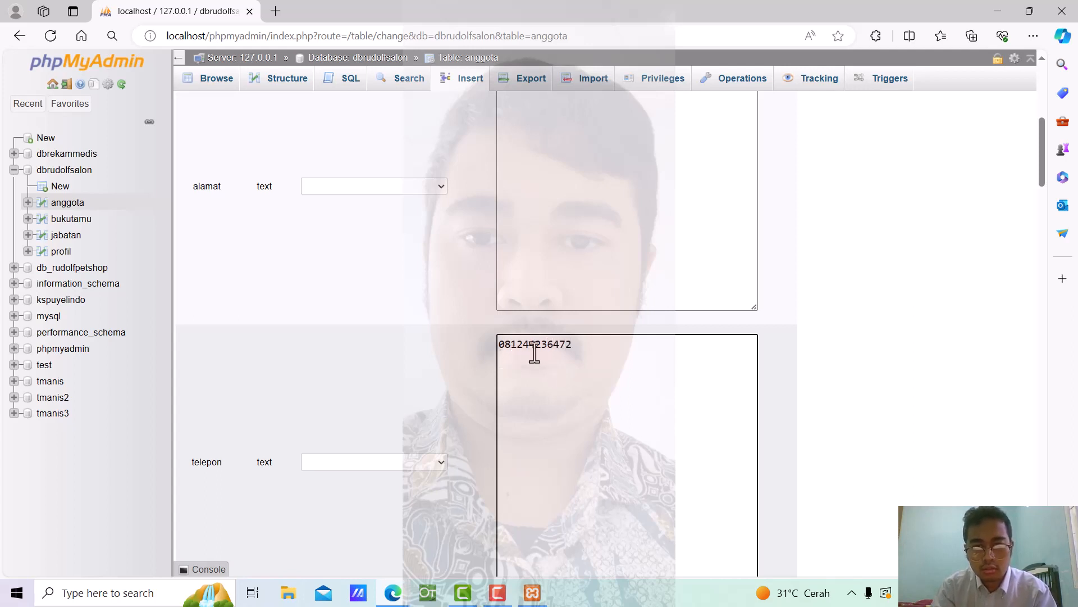
# Enter the first member's e-mail address in the anggota Insert form
pyautogui.scroll(-5, 679, 366)
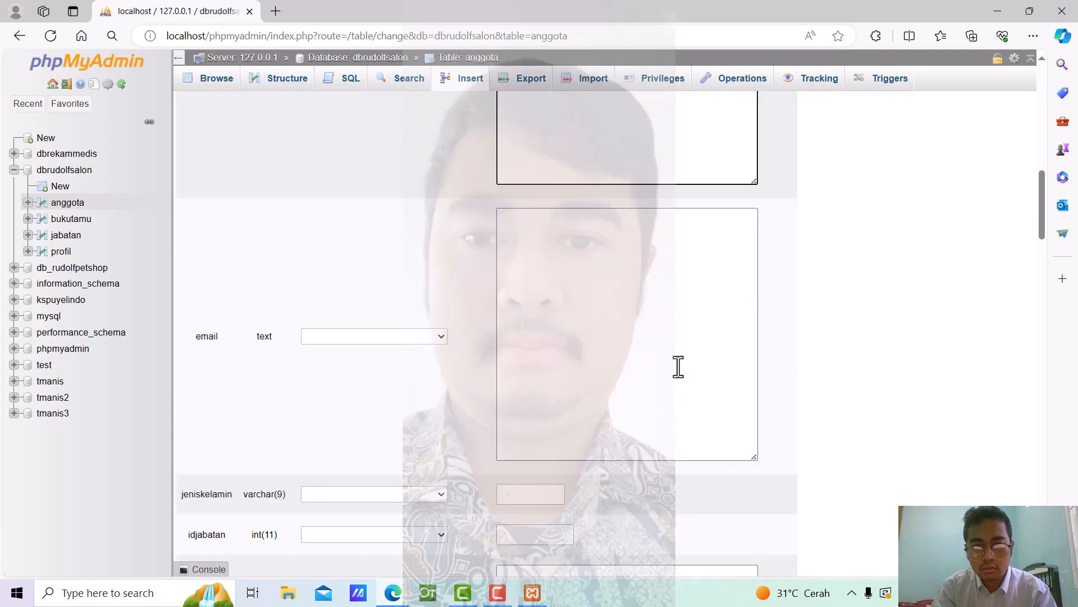
pyautogui.click(598, 300)
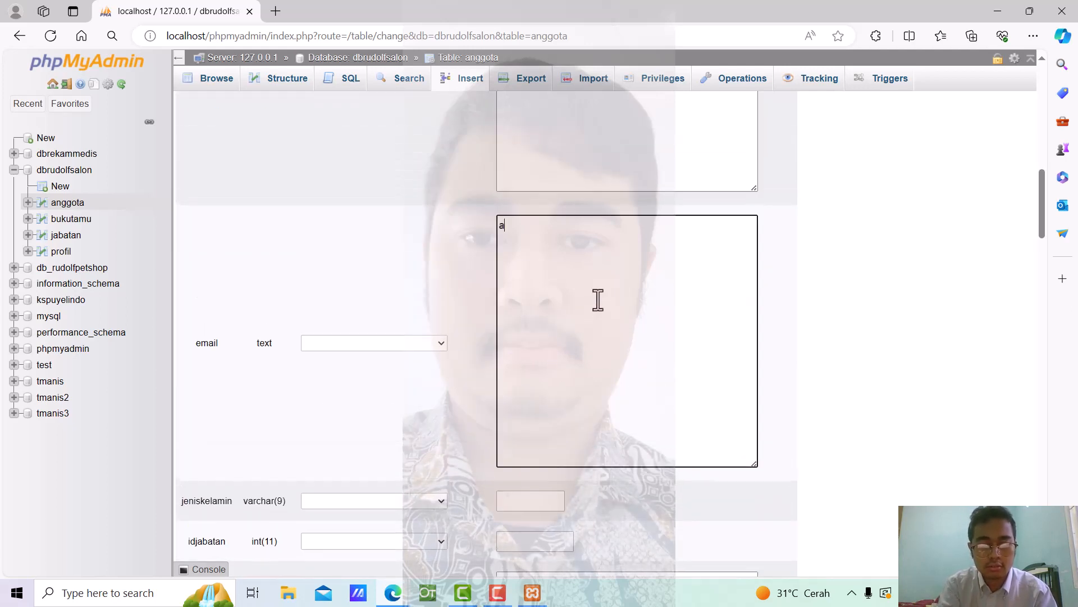
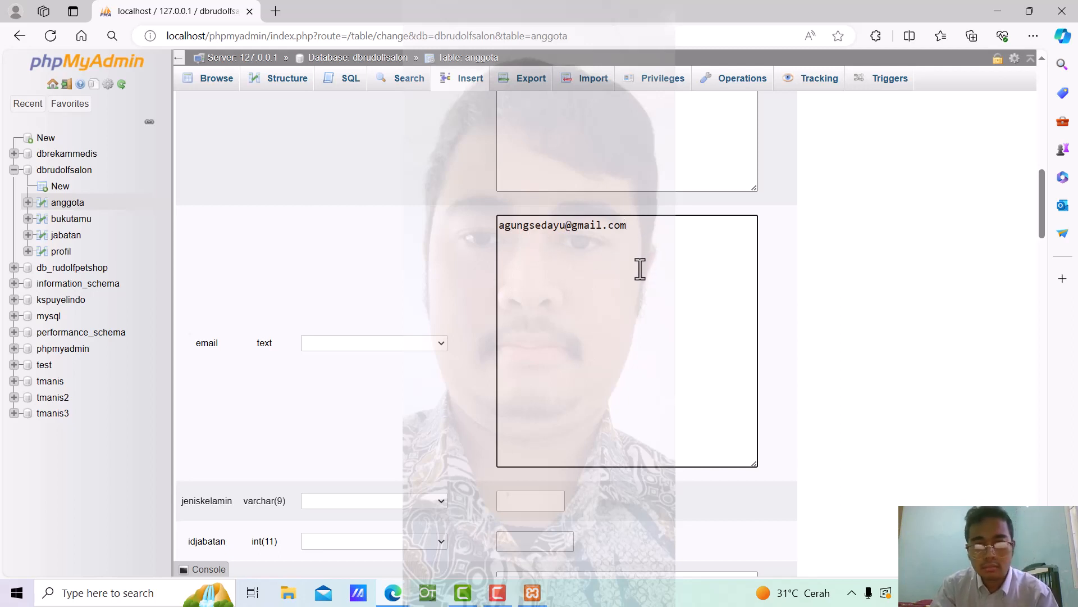
# Set jeniskelamin to Laki-Laki from the saved values and fill in the first member's password
pyautogui.scroll(-4, 640, 275)
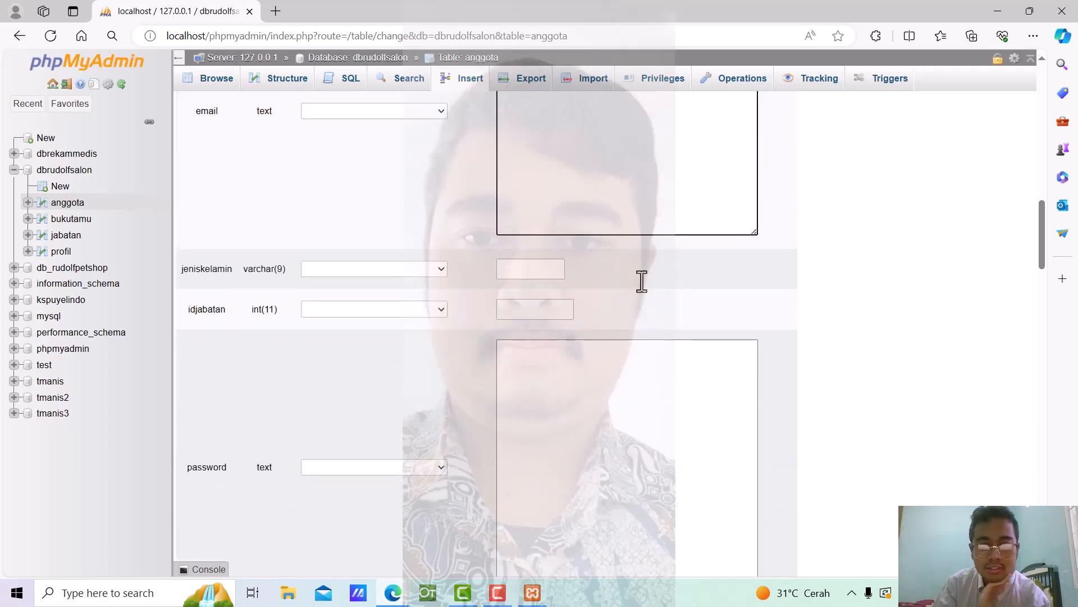
pyautogui.click(528, 264)
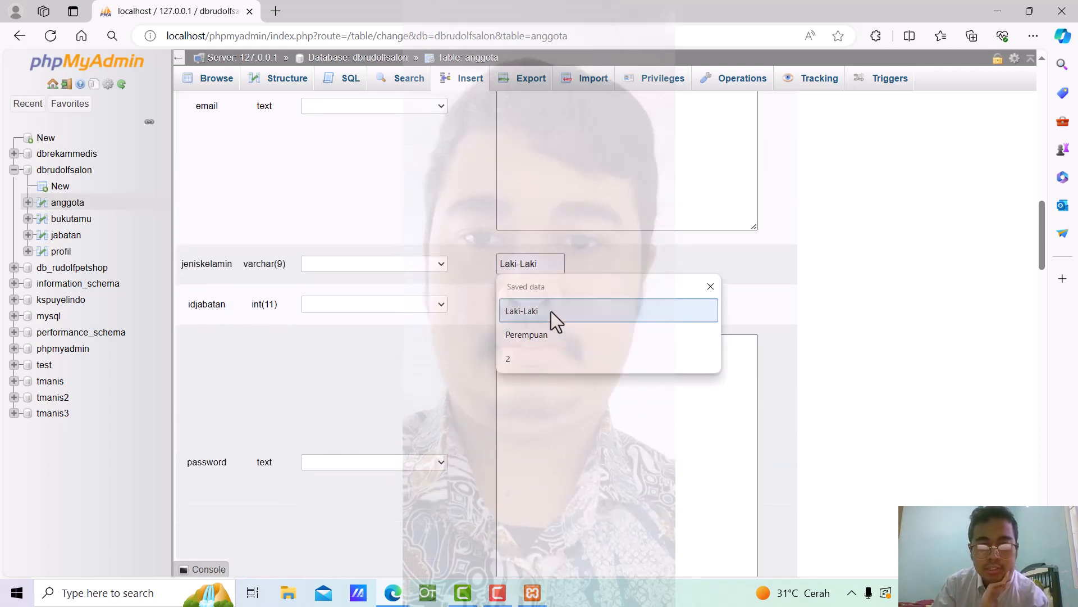
pyautogui.click(551, 311)
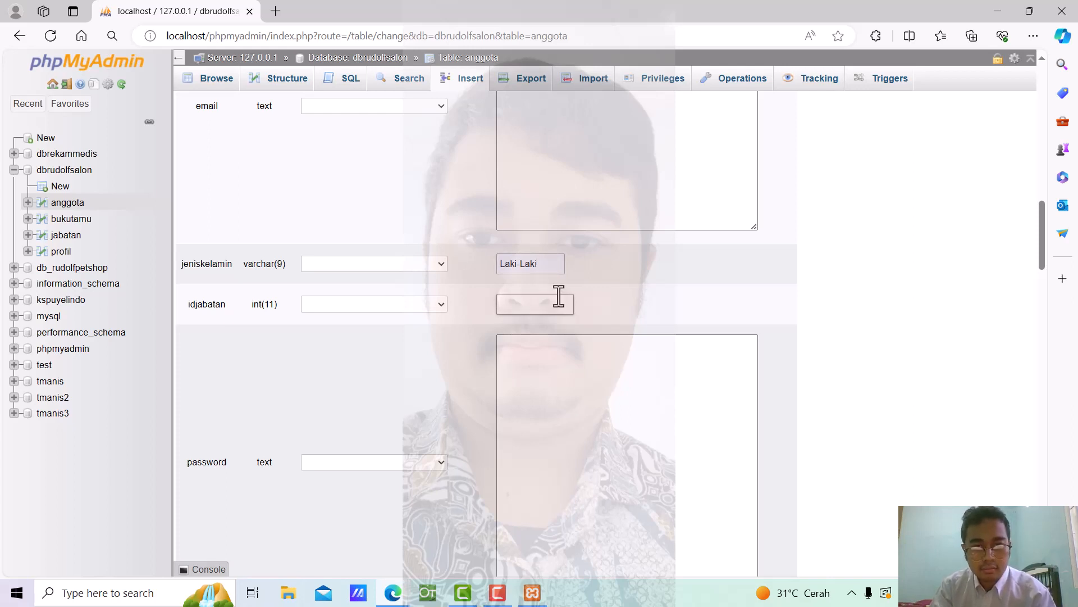
pyautogui.click(581, 375)
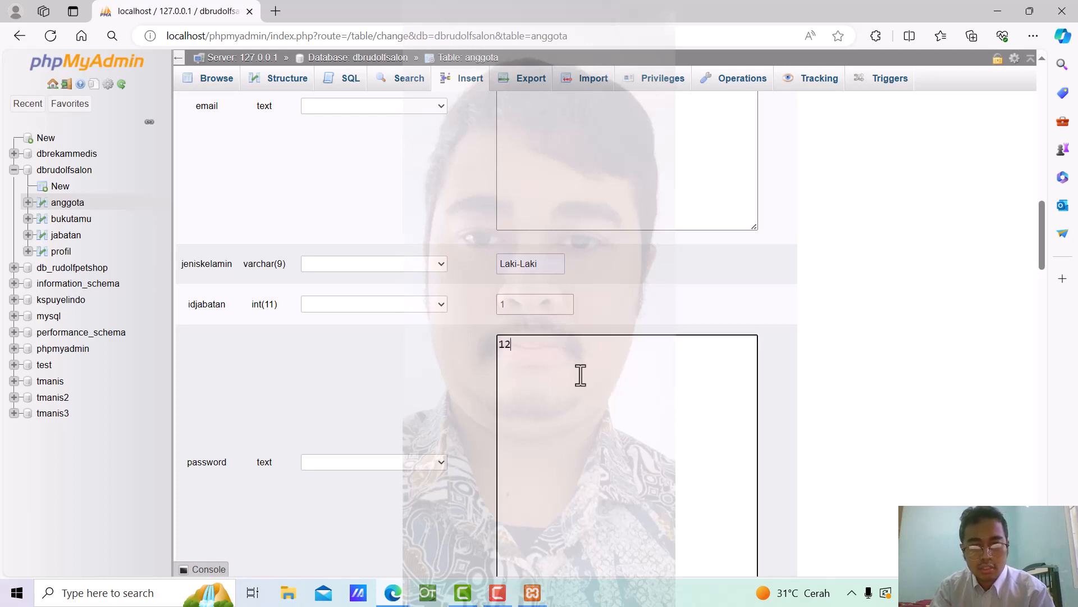
pyautogui.scroll(-6, 580, 375)
pyautogui.scroll(4, 578, 373)
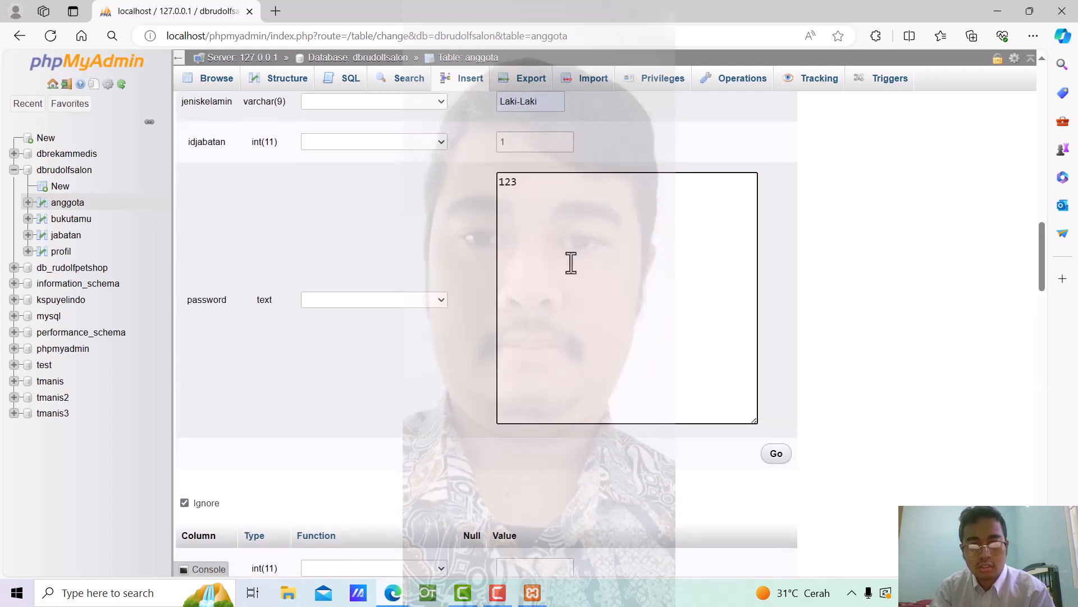
pyautogui.scroll(-4, 571, 260)
pyautogui.scroll(3, 570, 262)
pyautogui.scroll(-6, 570, 261)
pyautogui.scroll(4, 570, 264)
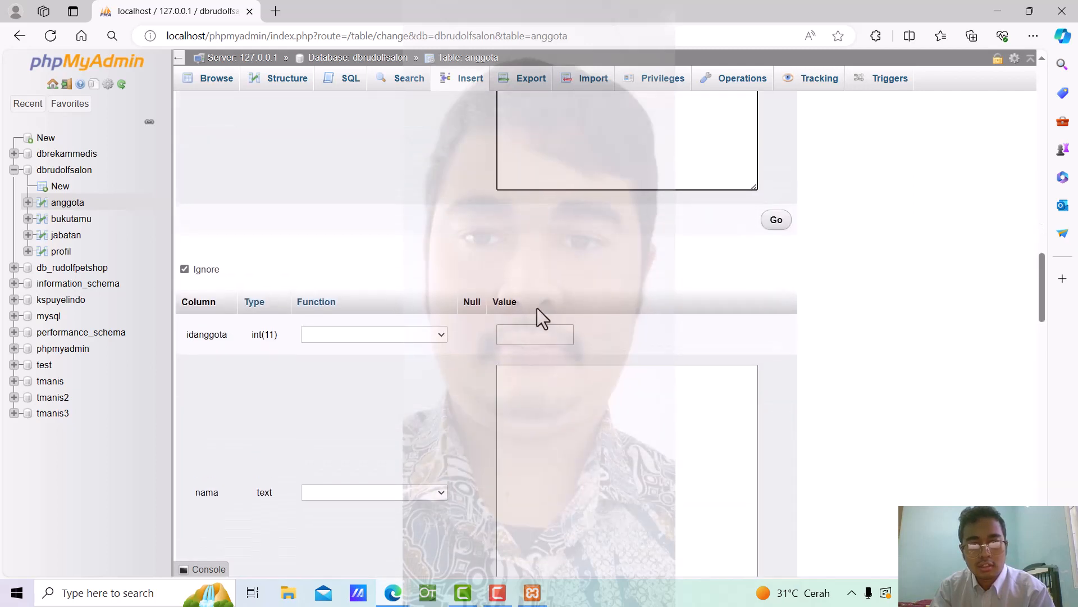
# Enter the second member's full name, address and phone number
pyautogui.click(556, 430)
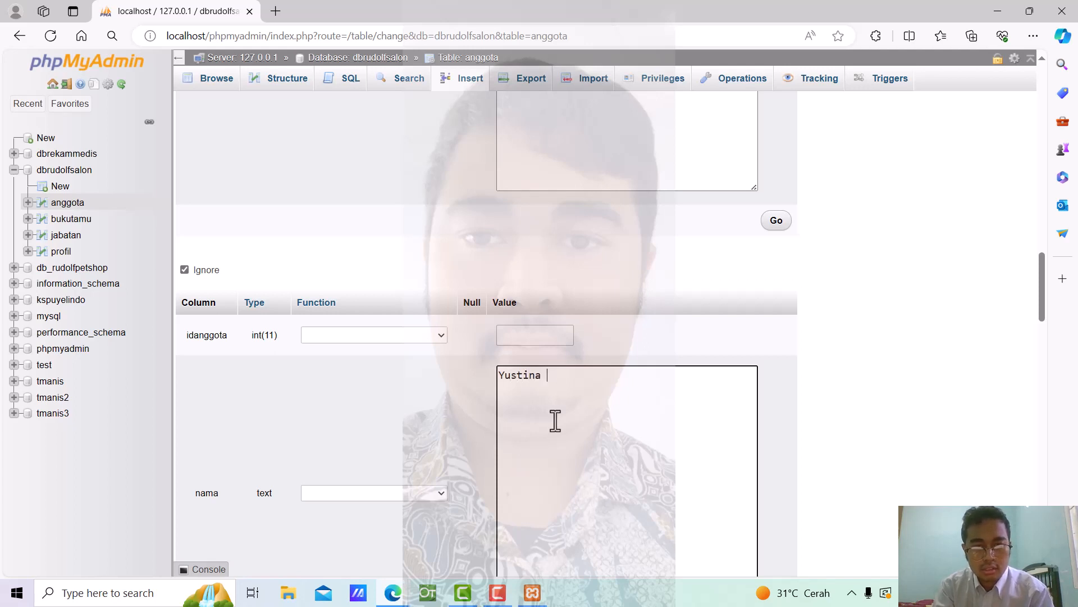
pyautogui.scroll(-7, 561, 420)
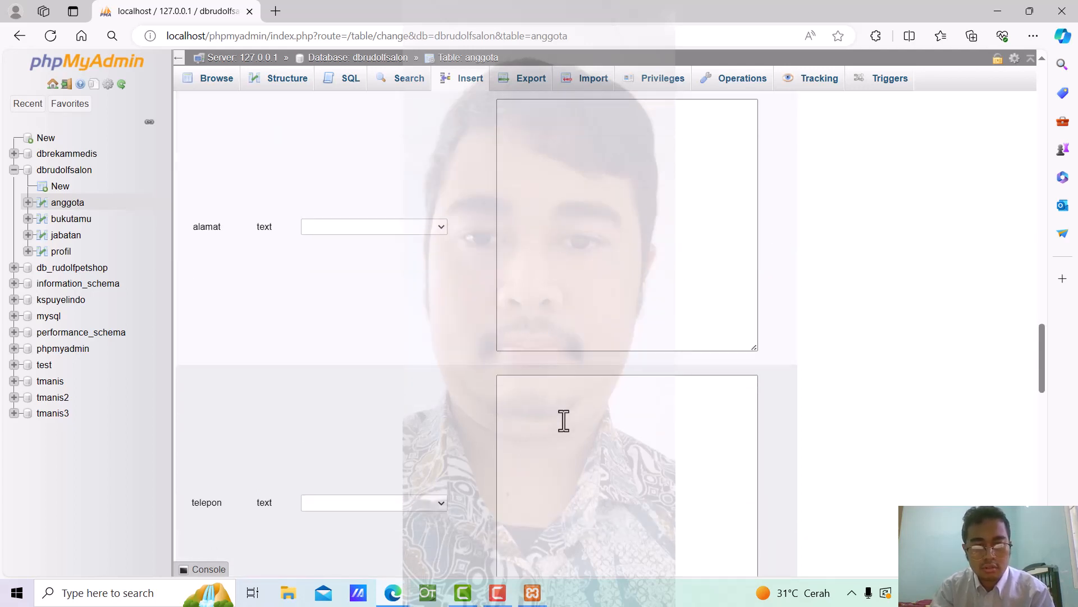
pyautogui.scroll(1, 568, 388)
pyautogui.click(576, 314)
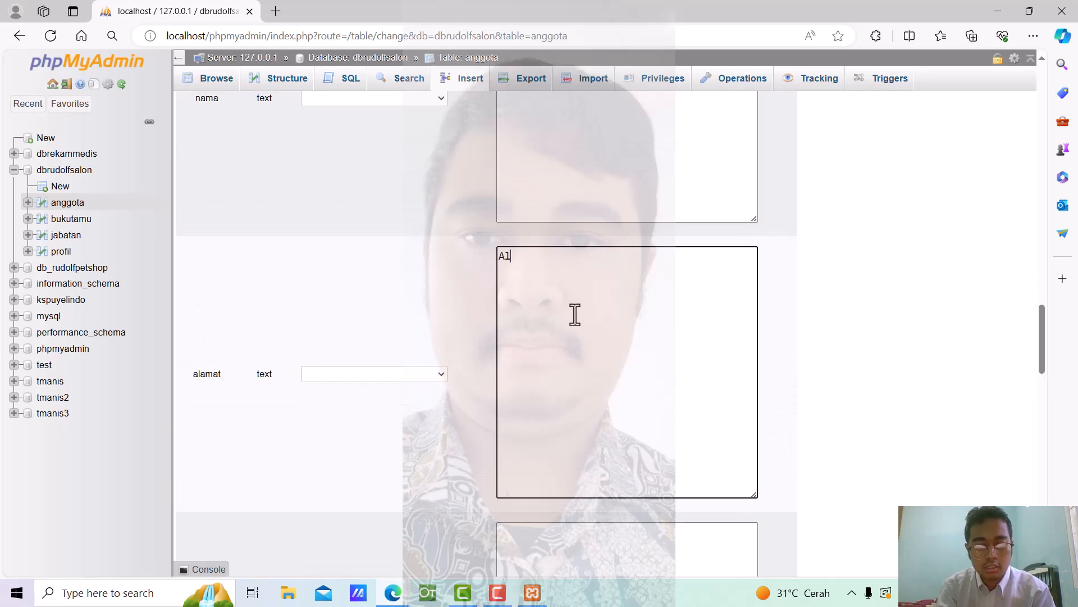
pyautogui.scroll(-6, 574, 314)
pyautogui.click(631, 183)
pyautogui.scroll(6, 631, 184)
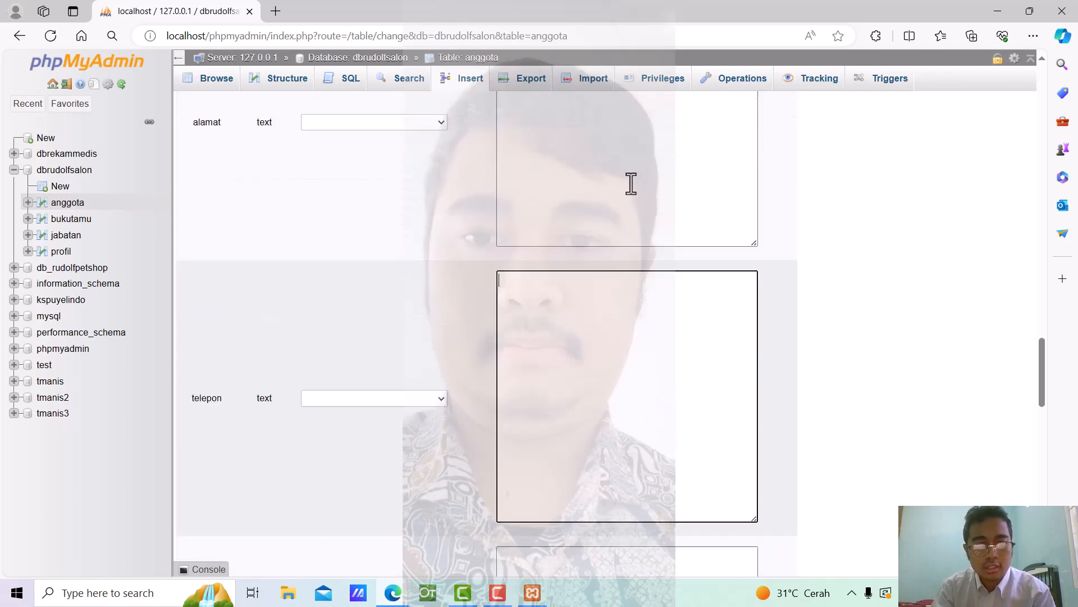
pyautogui.scroll(-5, 725, 338)
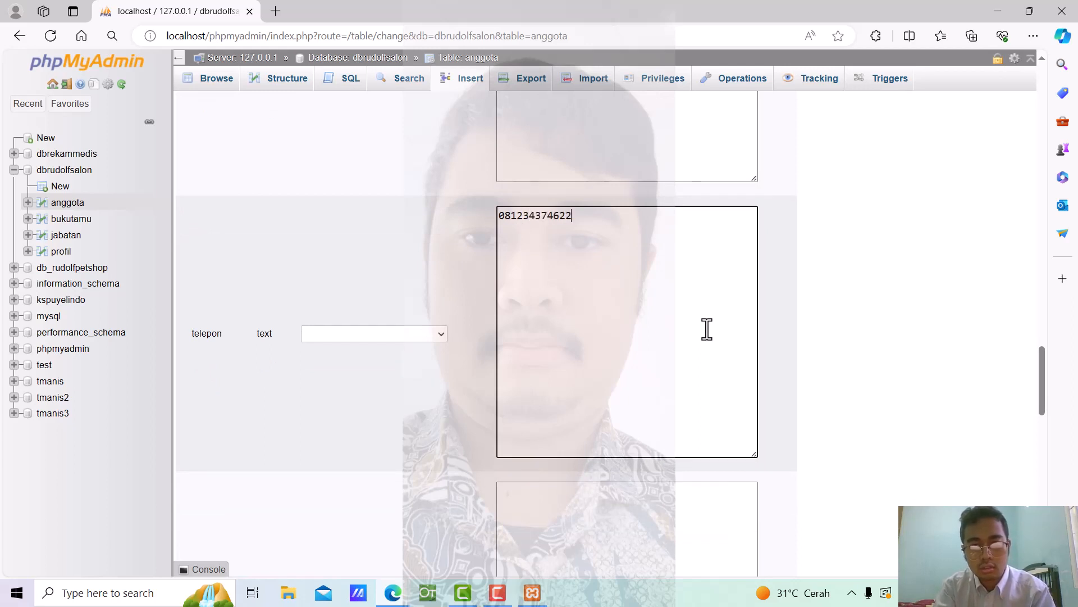
pyautogui.scroll(-5, 628, 224)
# Add the second member's e-mail, choose Perempuan for jeniskelamin and set idjabatan to 2
pyautogui.click(616, 204)
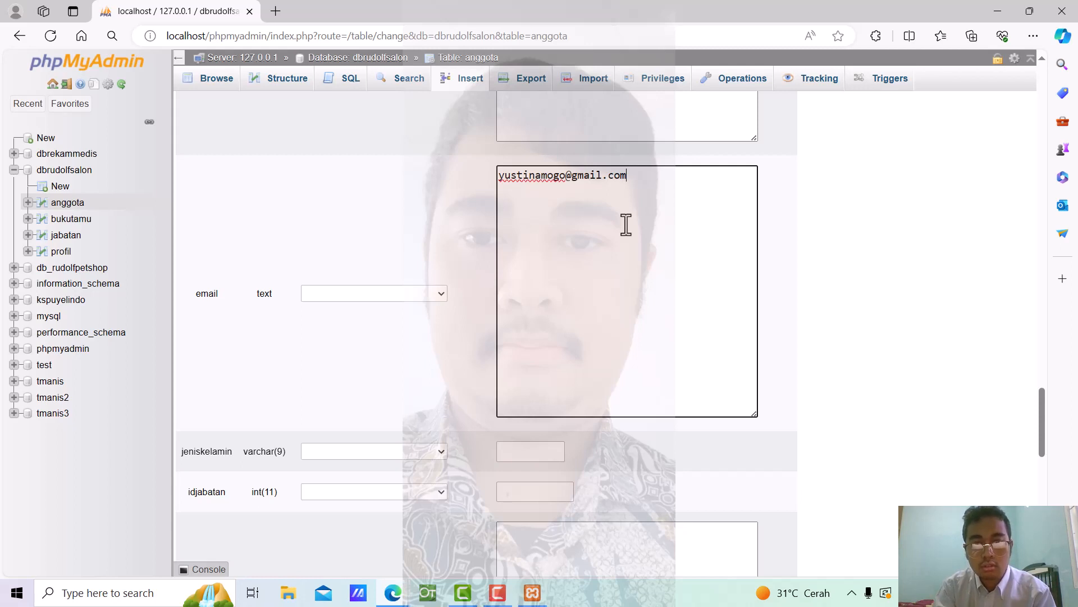
pyautogui.scroll(-3, 571, 319)
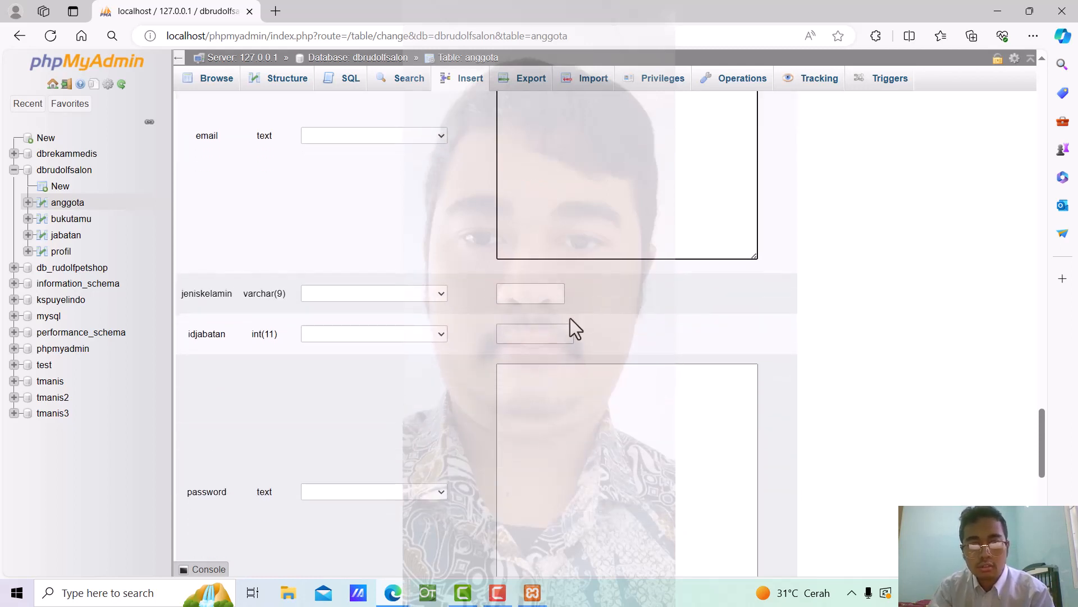
pyautogui.click(513, 291)
pyautogui.click(559, 364)
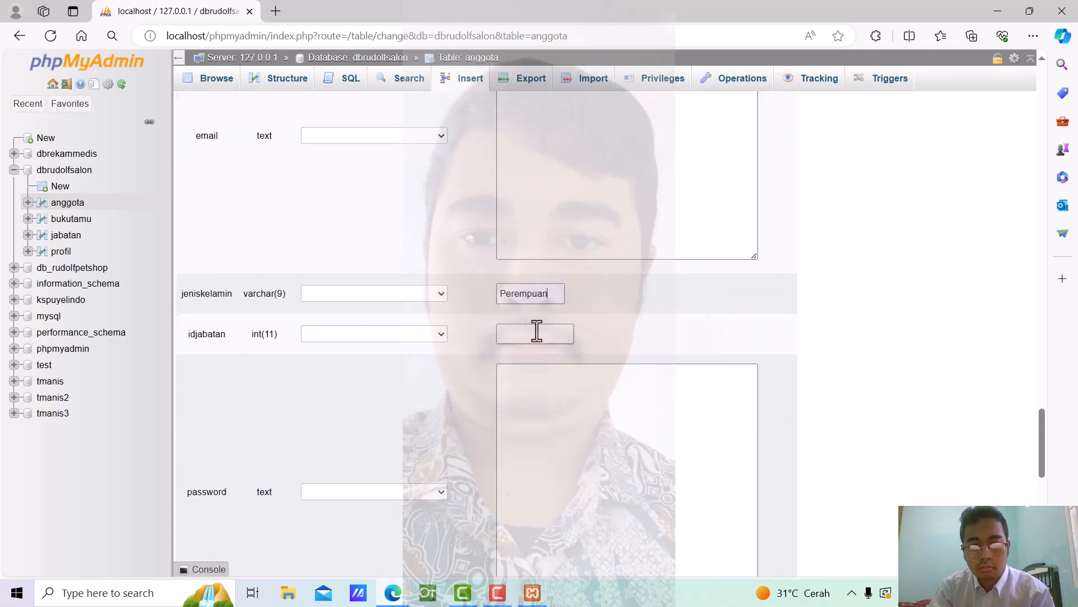
pyautogui.click(537, 334)
pyautogui.write('2')
pyautogui.click(645, 433)
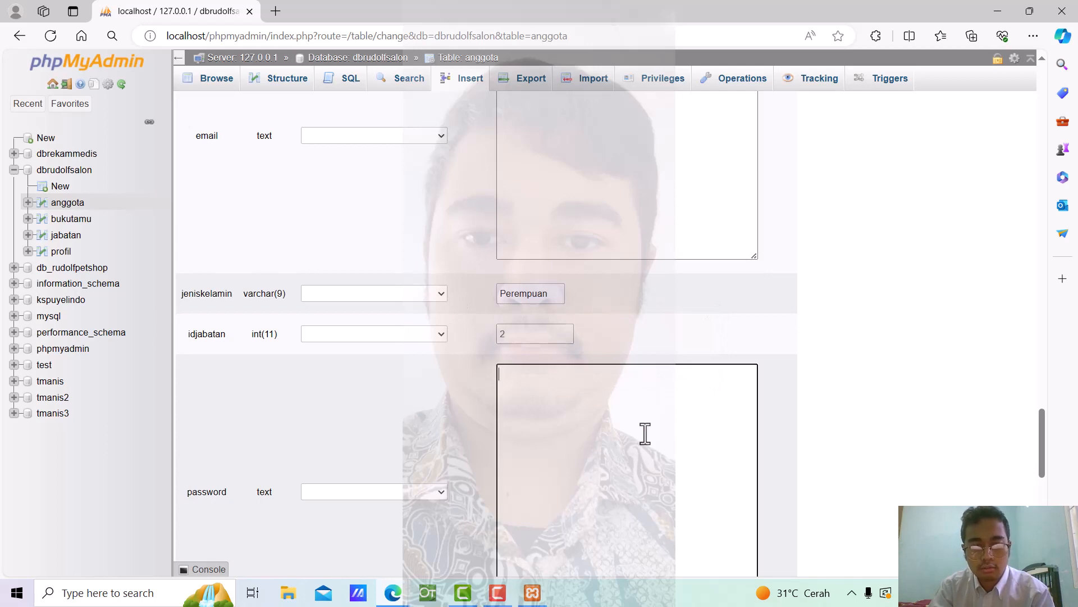
pyautogui.scroll(-7, 645, 433)
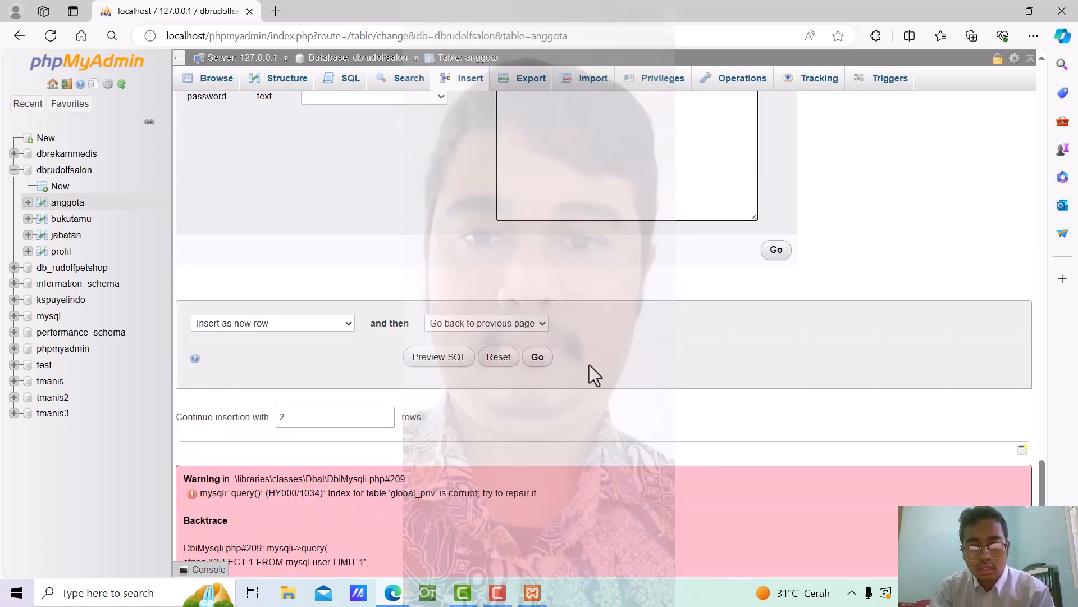
# Insert both anggota rows, ignore the error notice, and browse the table listing two members
pyautogui.click(539, 356)
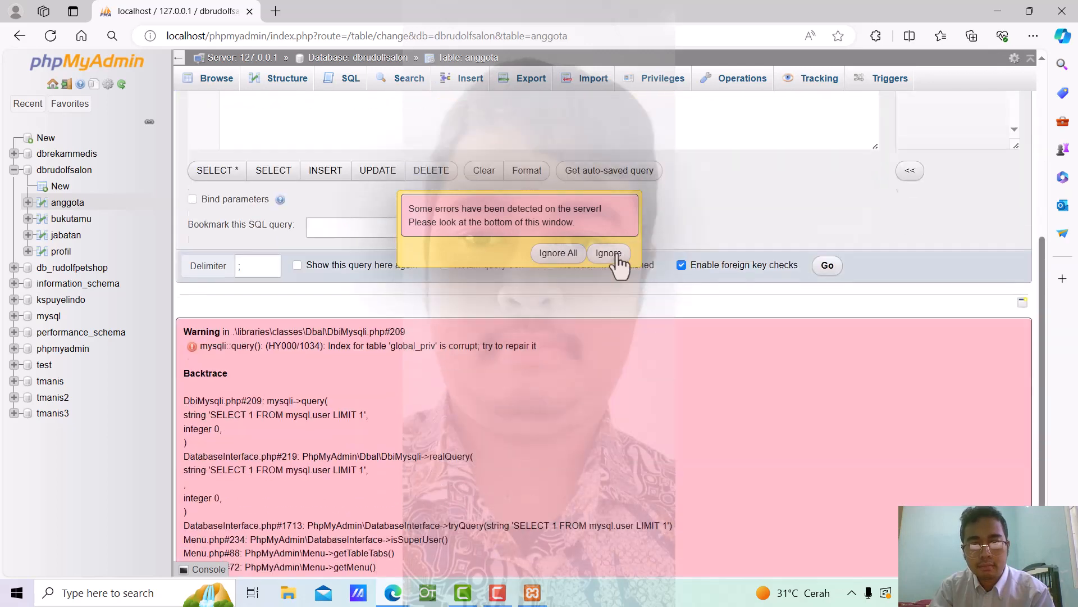
pyautogui.click(617, 257)
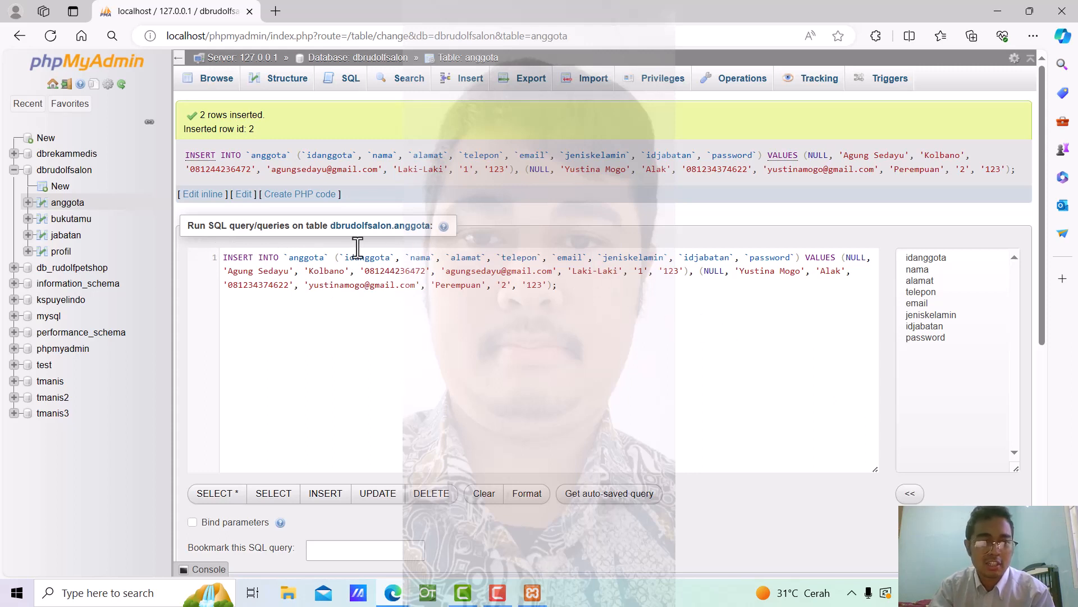
pyautogui.click(63, 203)
pyautogui.scroll(-5, 562, 292)
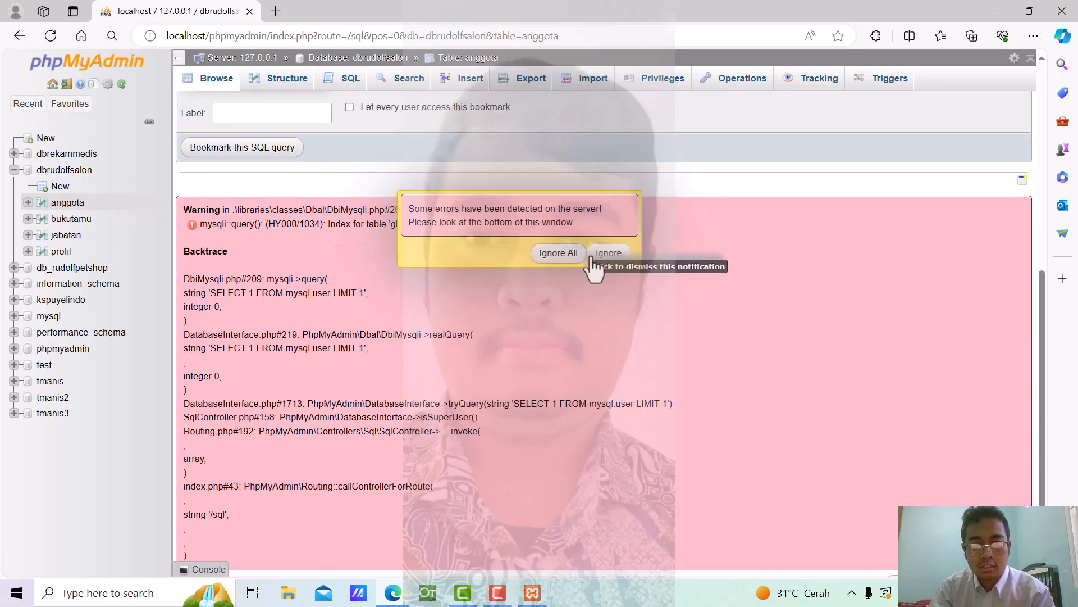
pyautogui.click(593, 258)
pyautogui.scroll(7, 595, 256)
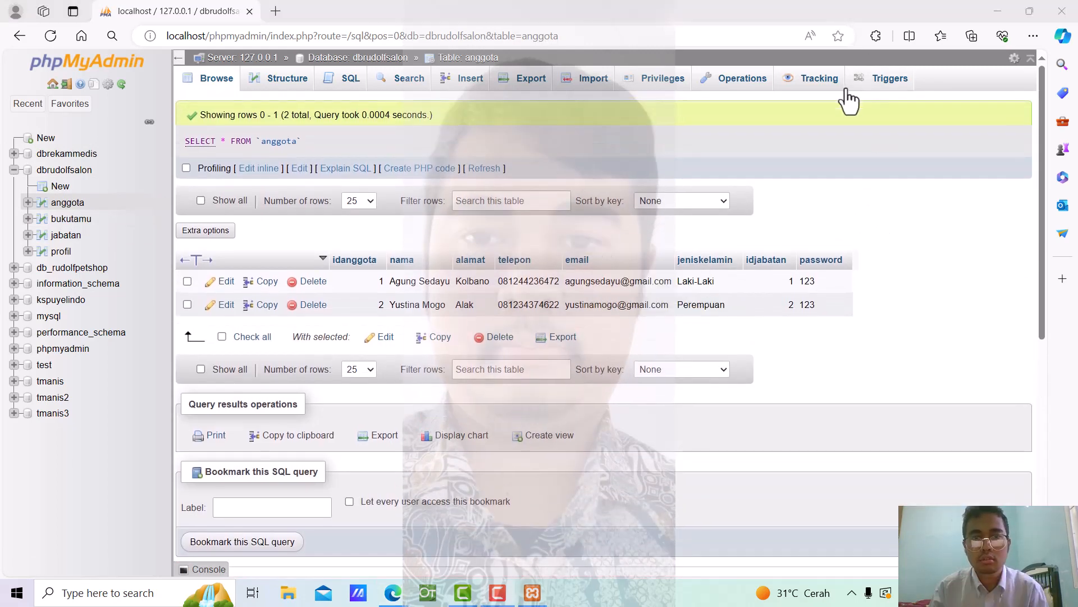
# Open the jabatan table's Insert form, dismissing the server error notices
pyautogui.click(65, 235)
pyautogui.scroll(-4, 453, 159)
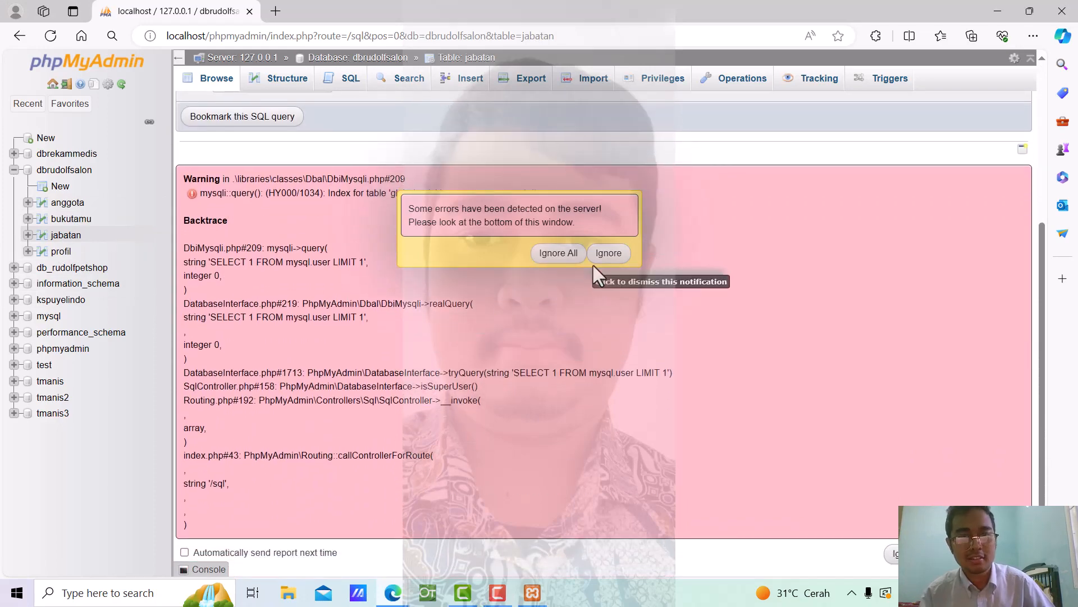
pyautogui.click(592, 264)
pyautogui.click(453, 85)
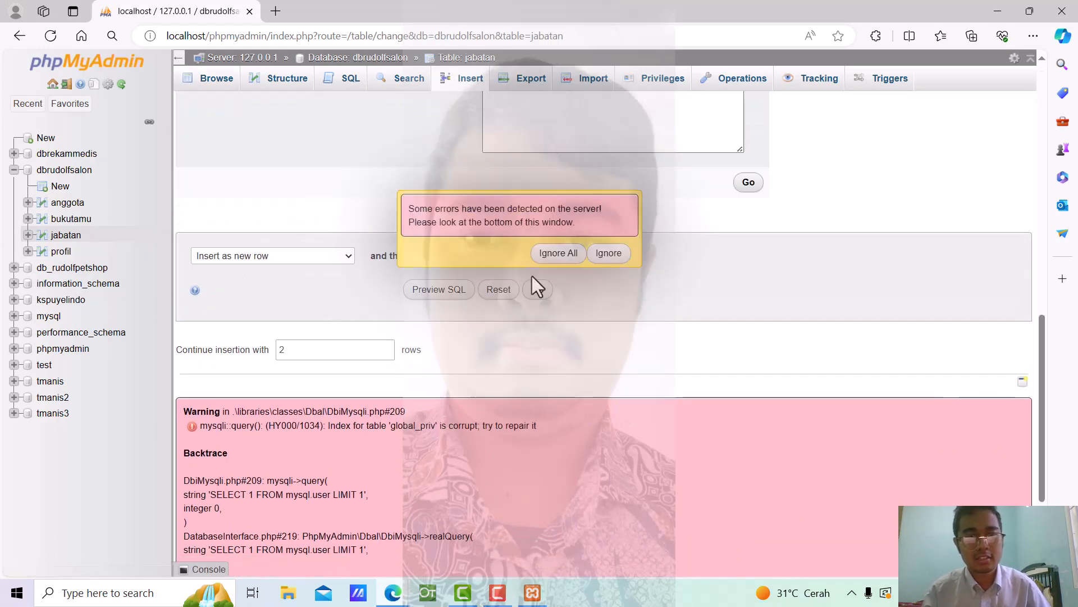
pyautogui.click(613, 253)
pyautogui.click(618, 264)
pyautogui.scroll(-3, 615, 253)
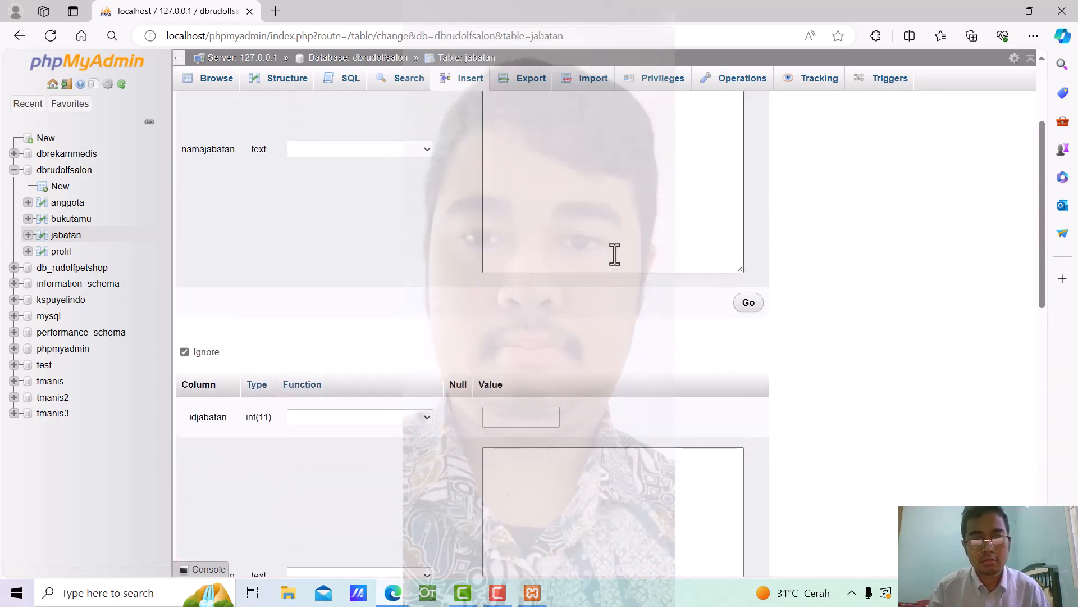
pyautogui.scroll(3, 615, 253)
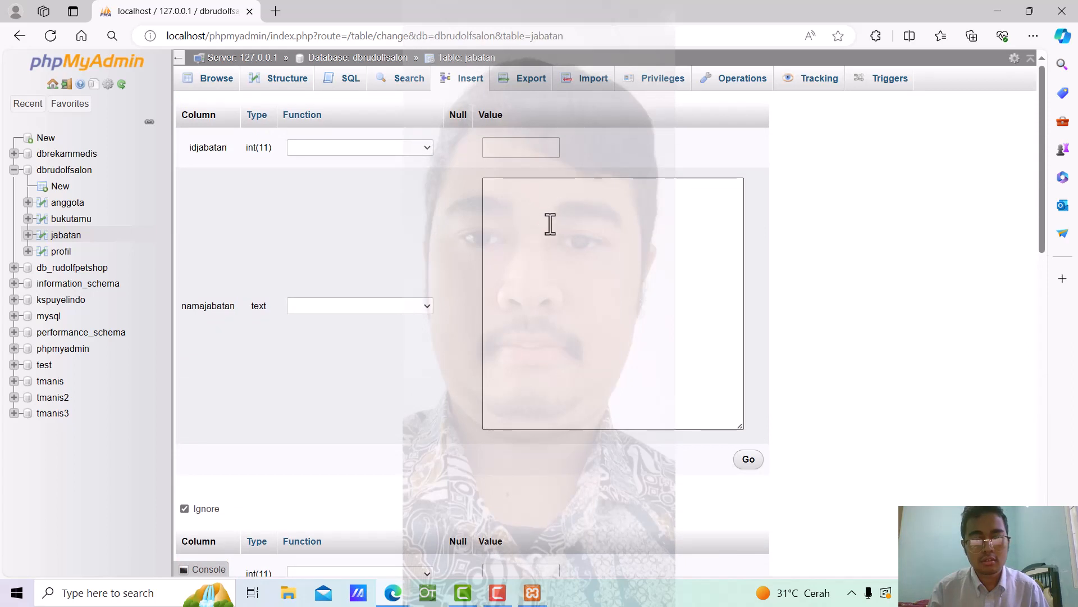
# Enter Ketua and Bendahara as namajabatan values and insert both rows
pyautogui.click(550, 224)
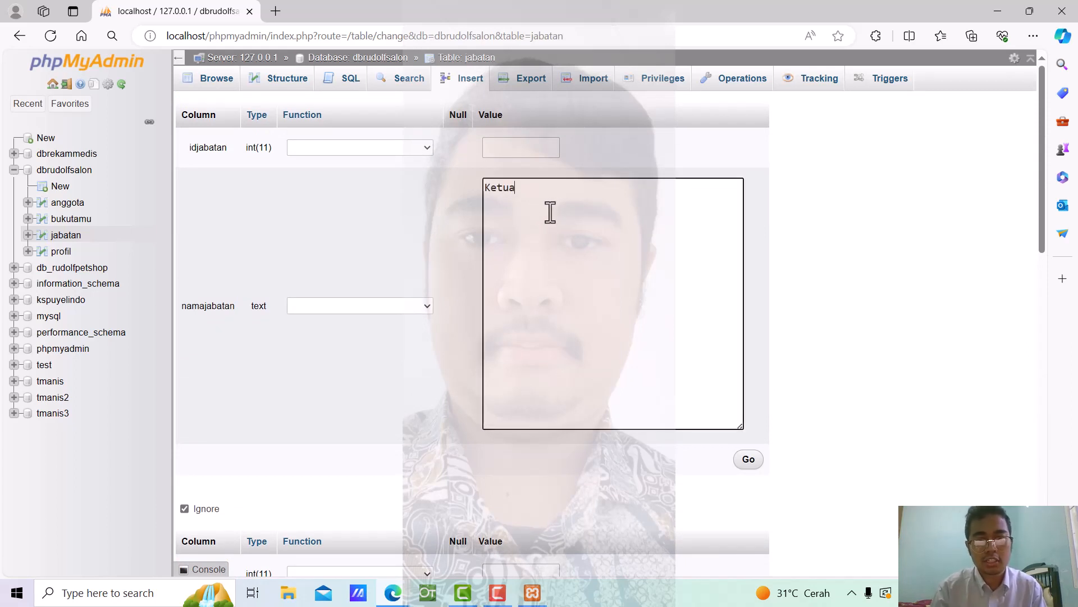
pyautogui.scroll(-7, 540, 227)
pyautogui.click(563, 275)
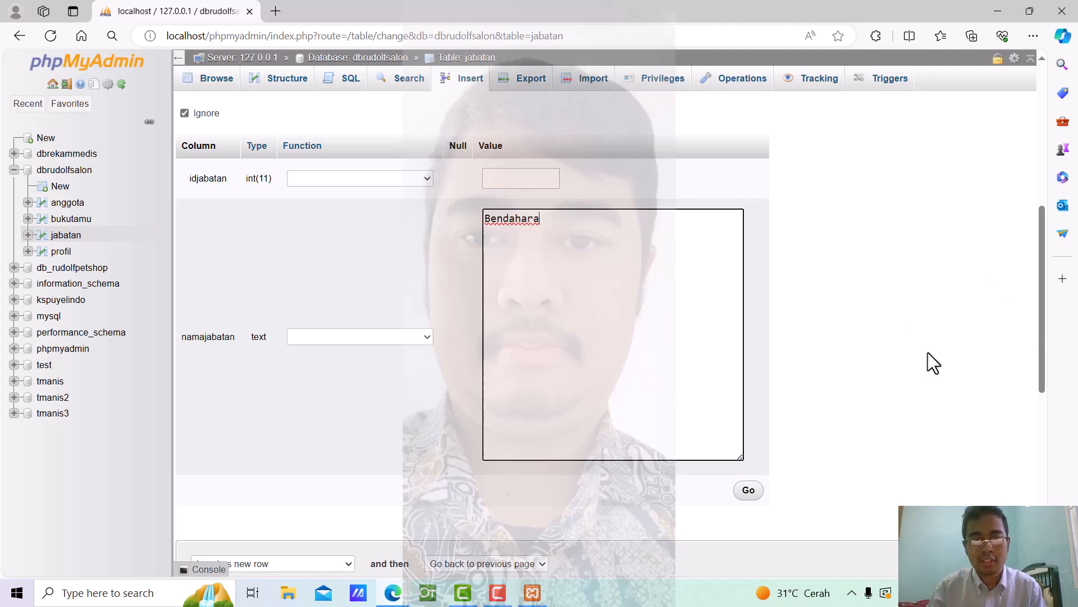
pyautogui.scroll(-3, 928, 352)
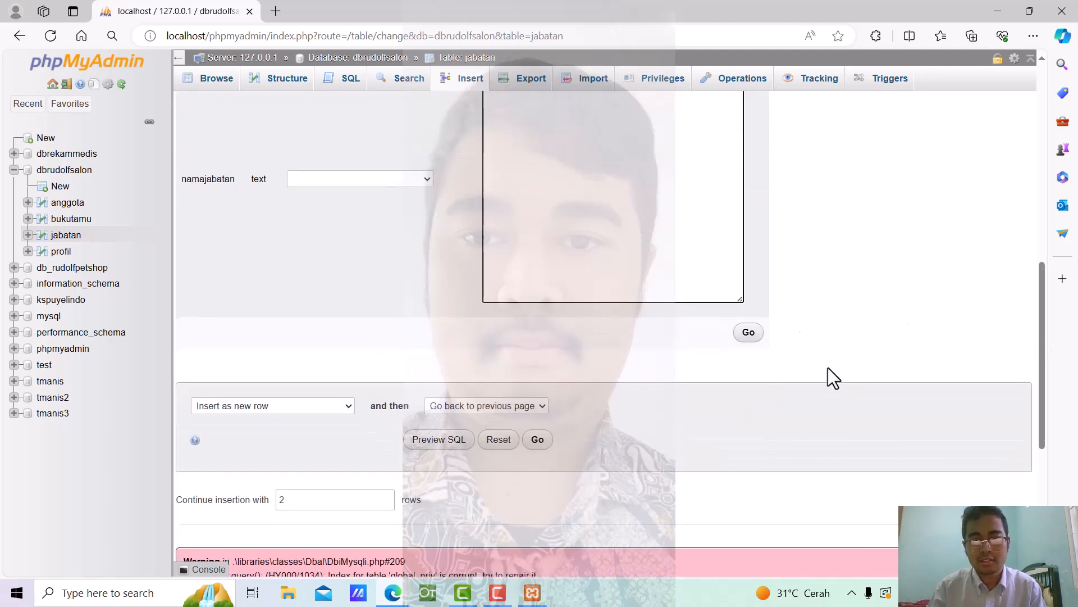
pyautogui.click(544, 441)
pyautogui.scroll(-7, 604, 274)
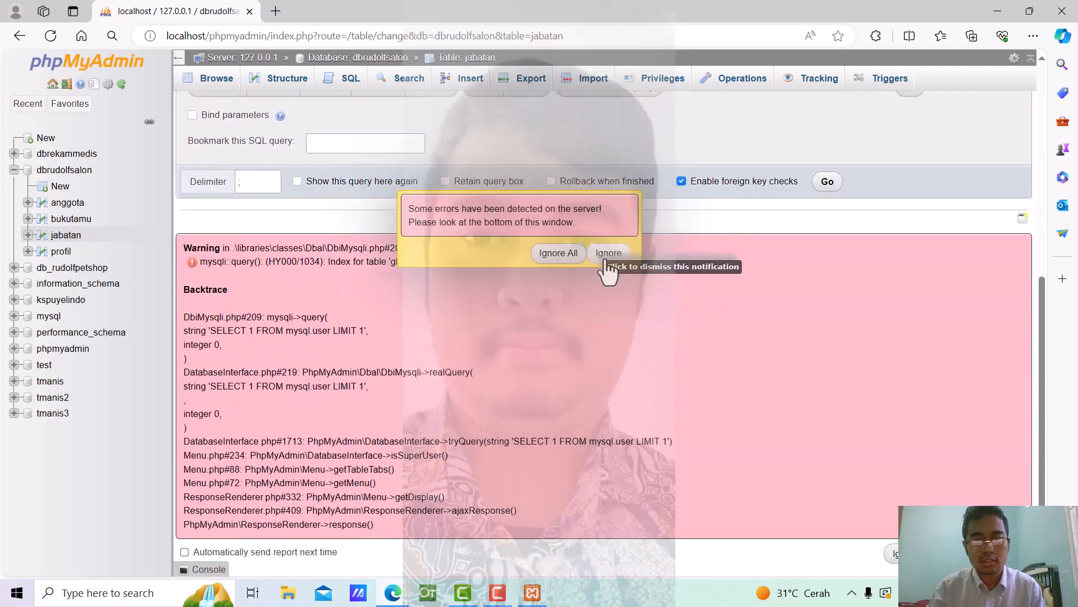
pyautogui.click(605, 260)
pyautogui.click(66, 236)
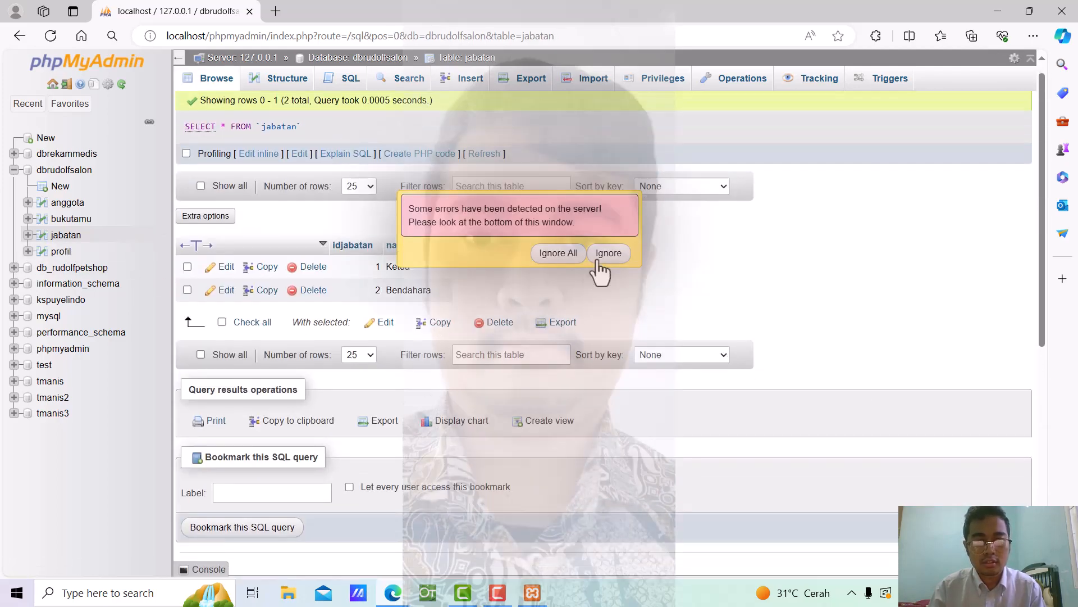
# Dismiss the error notices, then open the Insert form of the empty bukutamu table
pyautogui.click(598, 260)
pyautogui.scroll(4, 554, 284)
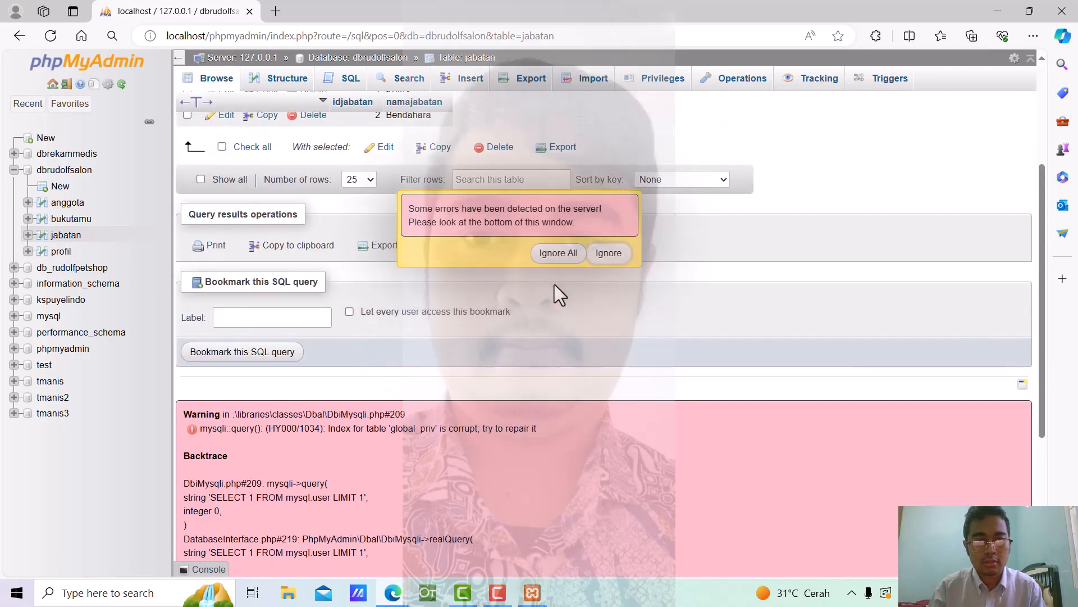
pyautogui.click(615, 255)
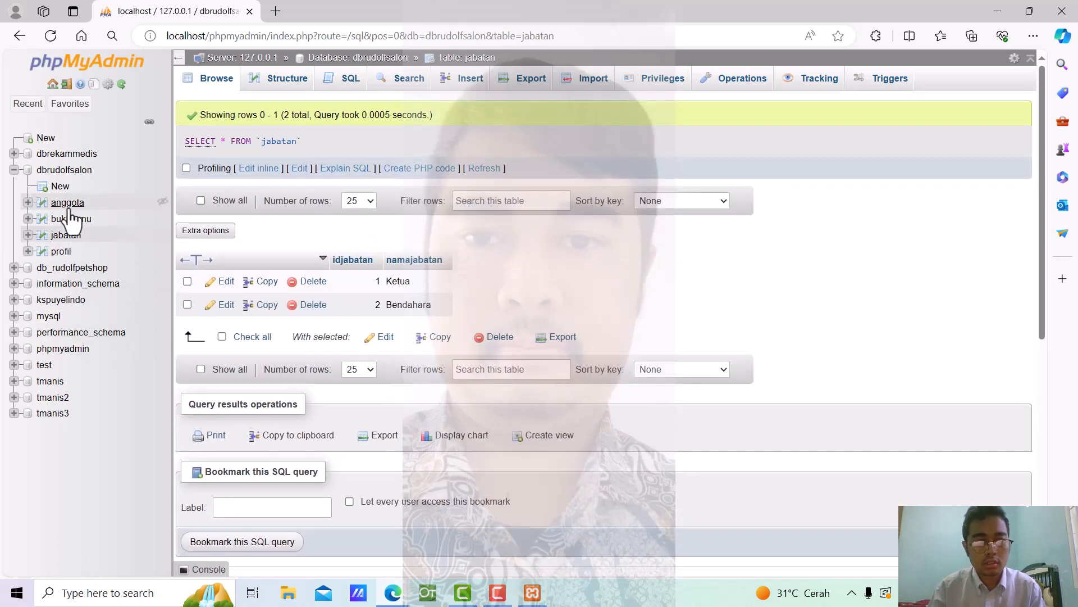
pyautogui.click(70, 218)
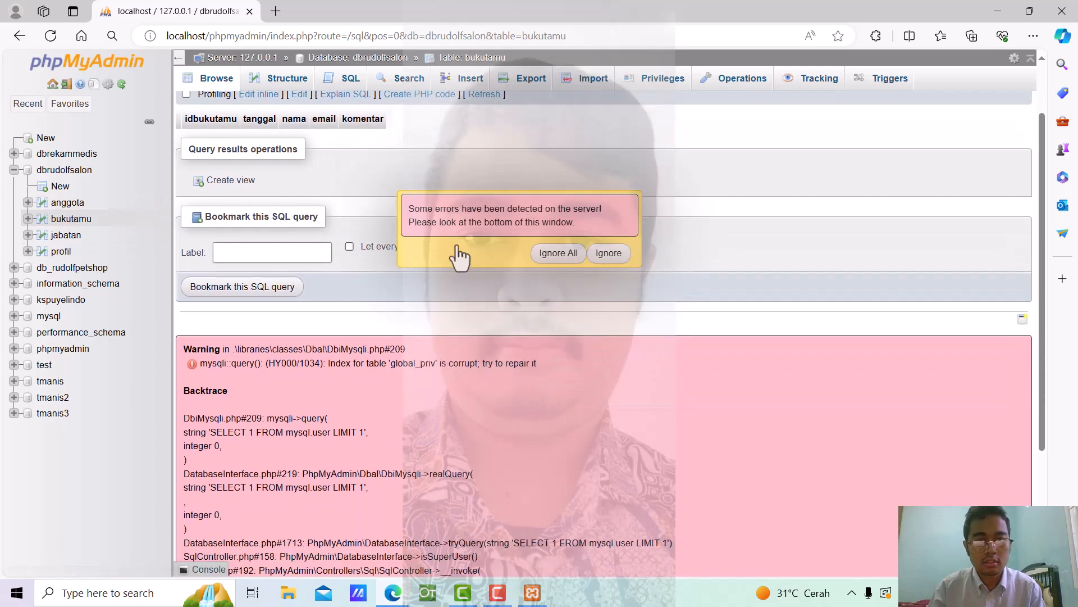
pyautogui.click(611, 254)
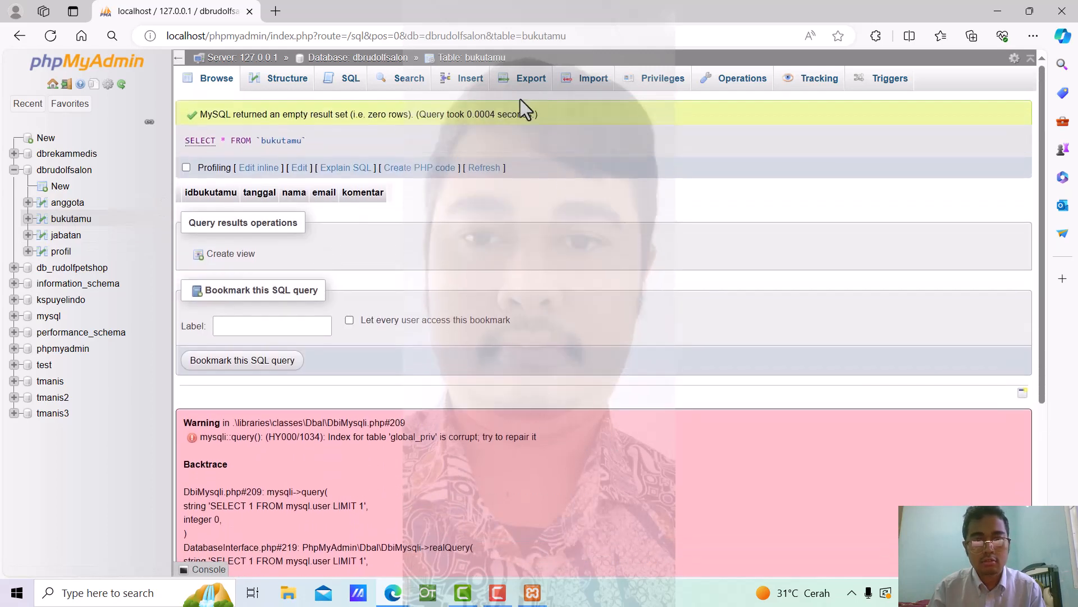
pyautogui.click(475, 84)
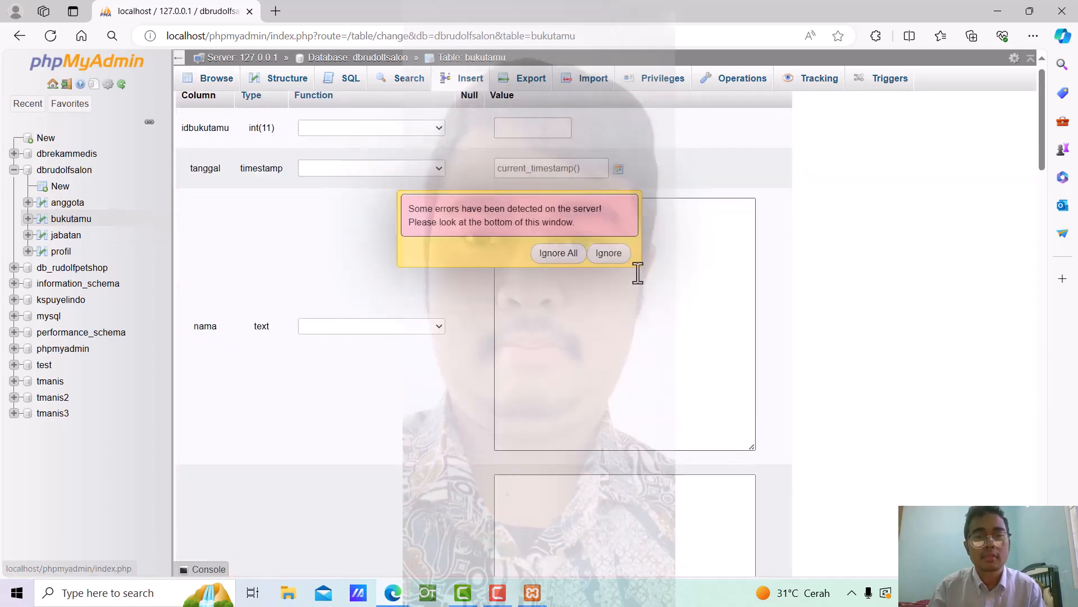
pyautogui.click(616, 258)
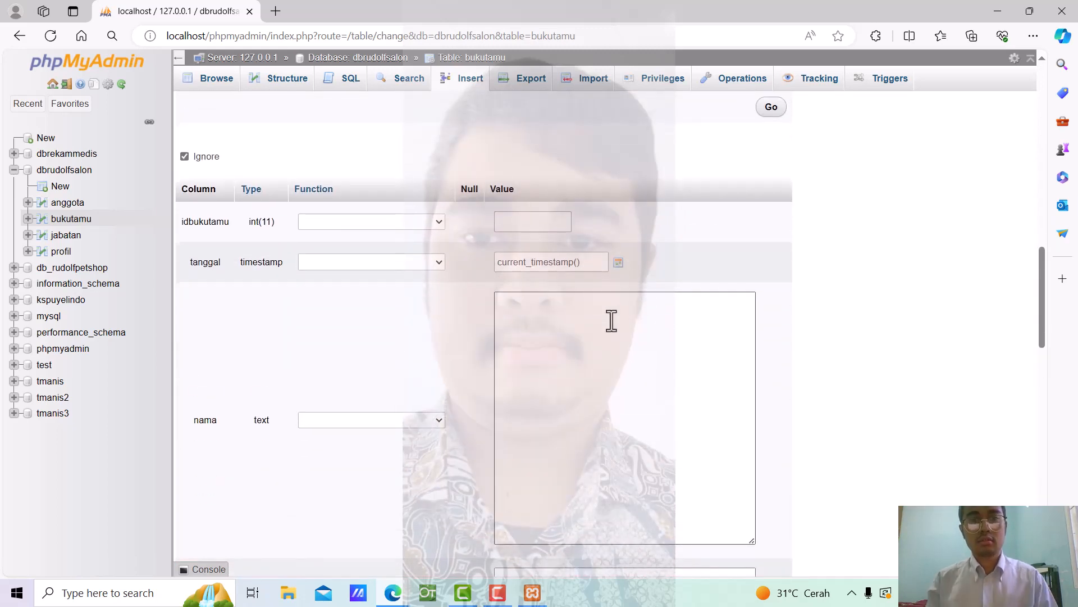
pyautogui.click(620, 307)
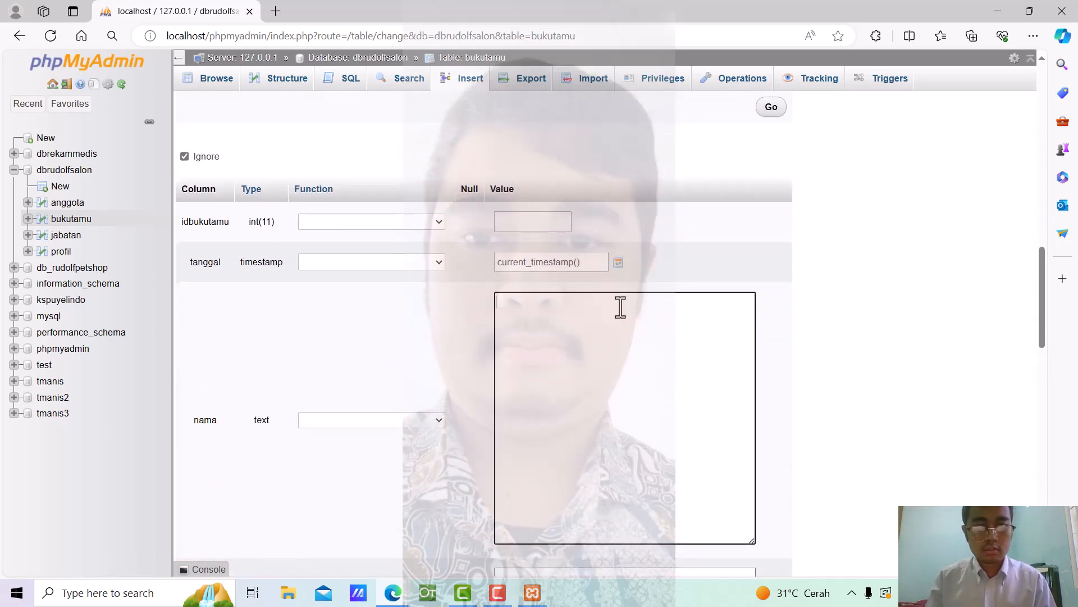
pyautogui.scroll(-4, 620, 307)
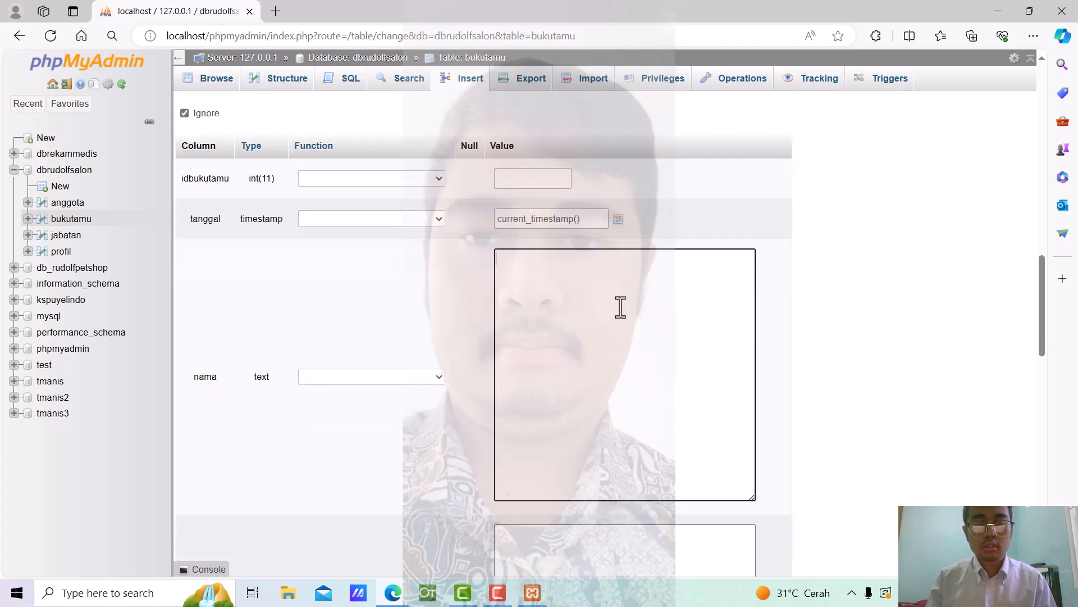
pyautogui.scroll(3, 620, 306)
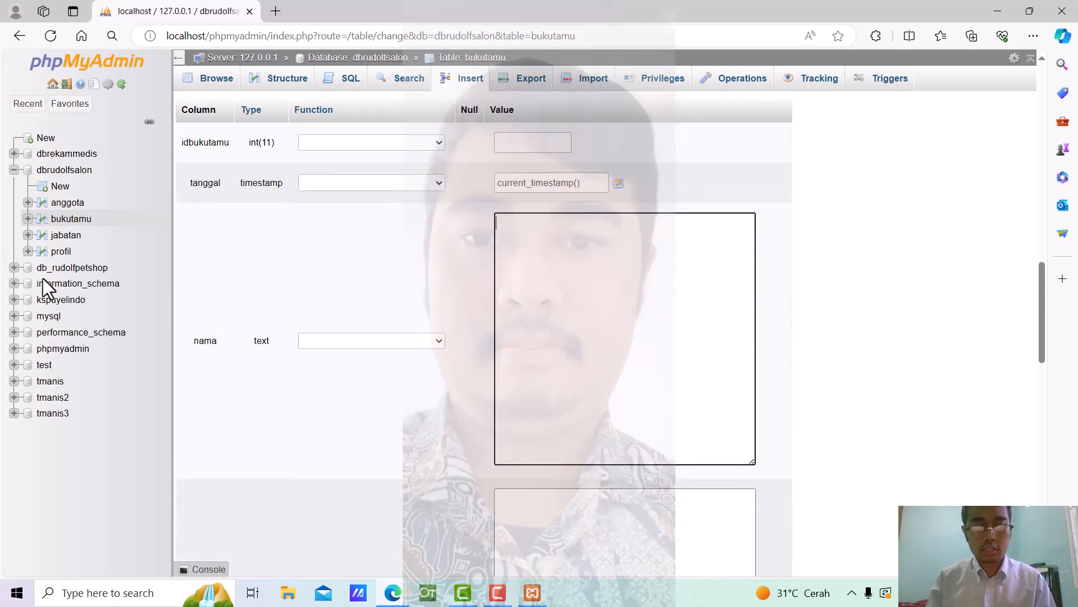
pyautogui.click(81, 208)
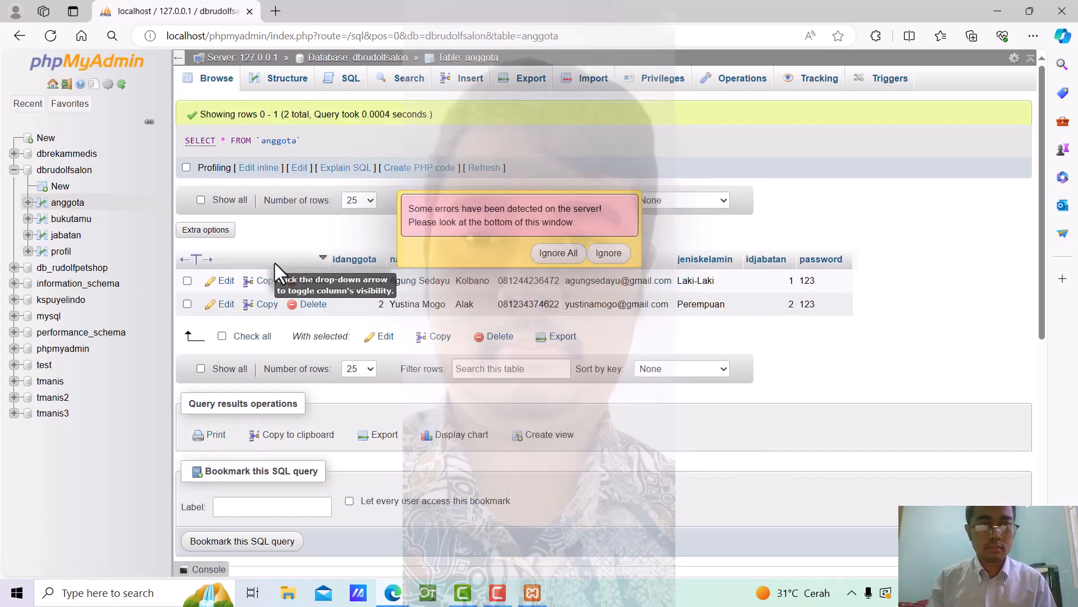
pyautogui.scroll(-5, 278, 261)
pyautogui.click(609, 253)
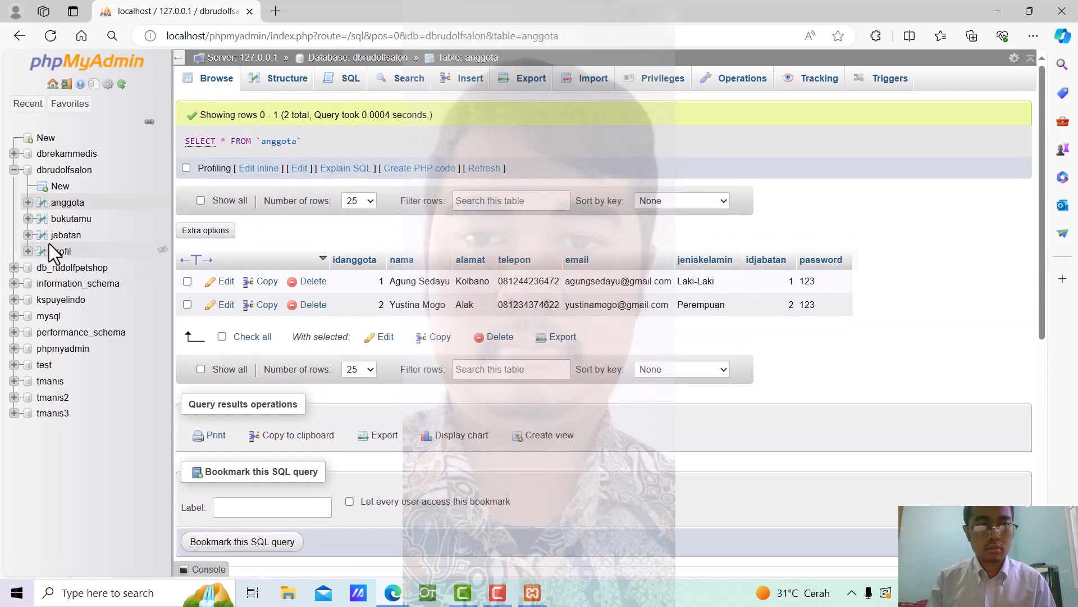
pyautogui.click(70, 220)
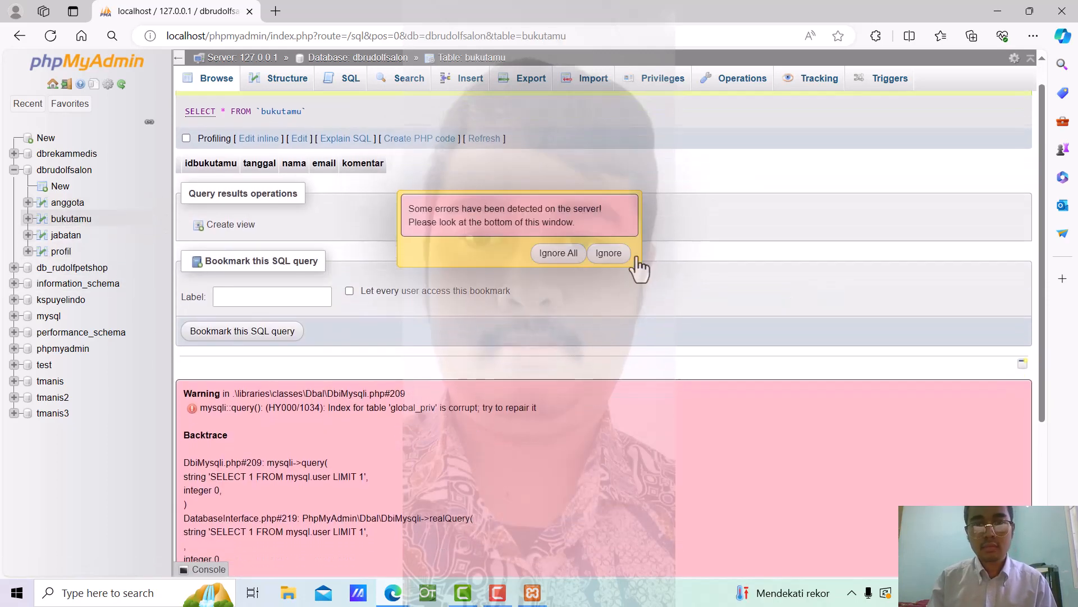
pyautogui.click(611, 254)
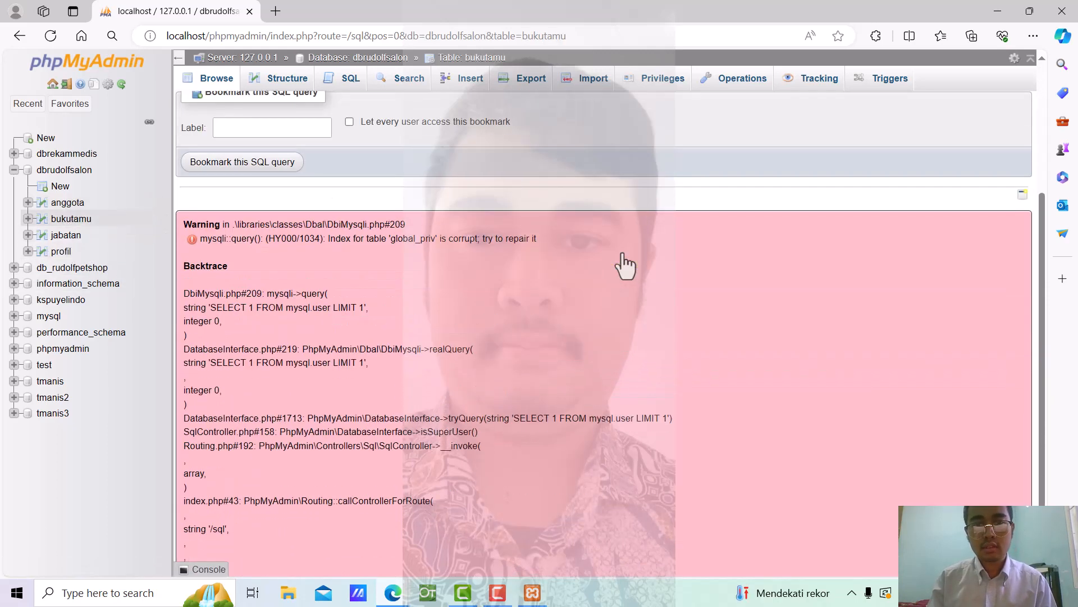
pyautogui.click(471, 80)
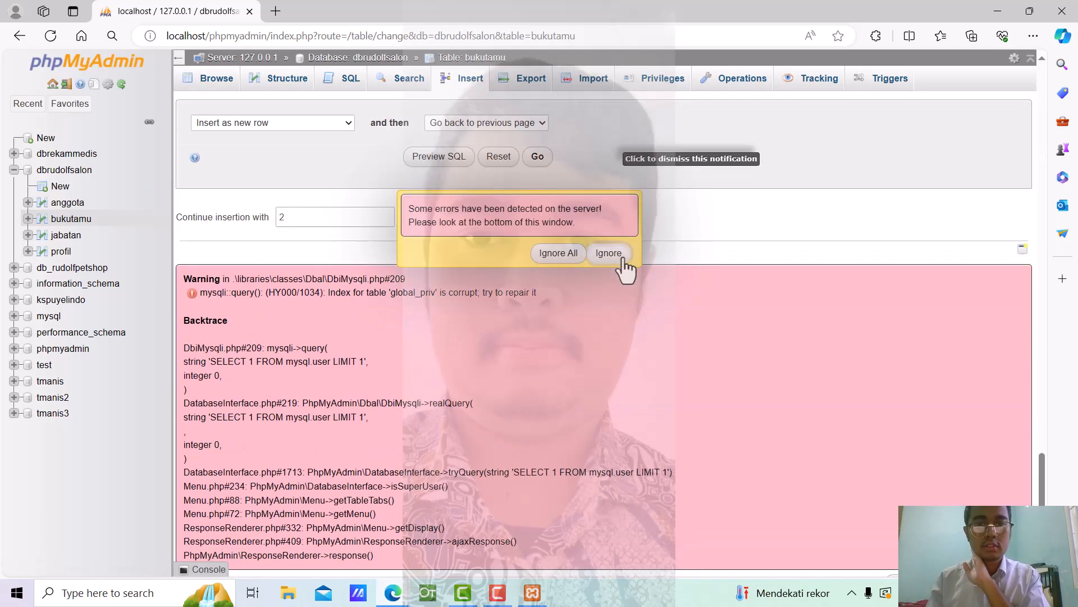
pyautogui.click(623, 202)
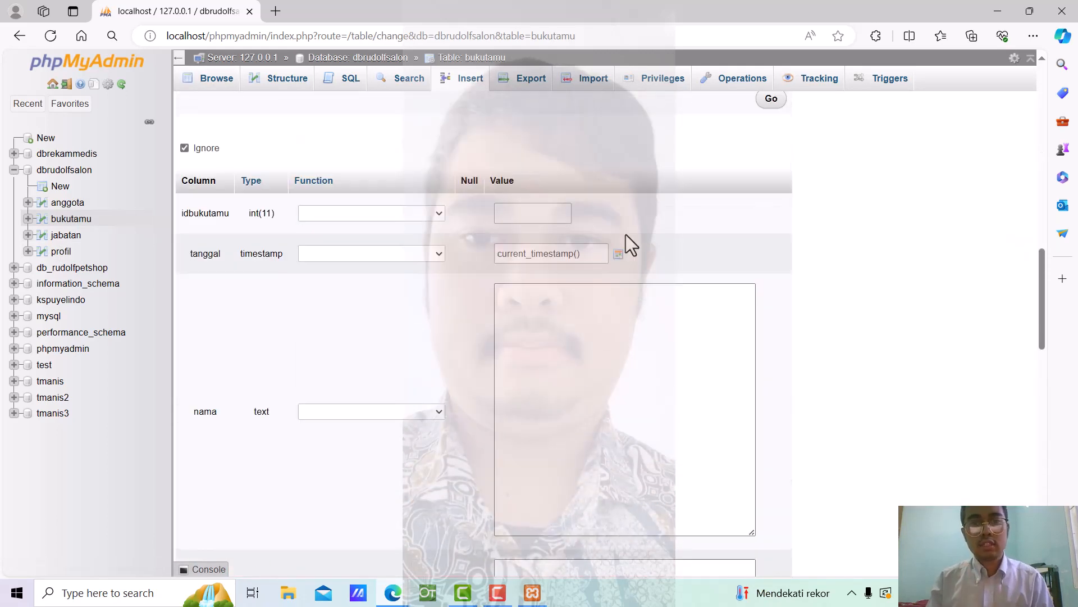
# Fill the guest's name, e-mail and komentar 'Perlu ada renovasi' in the bukutamu form
pyautogui.click(611, 258)
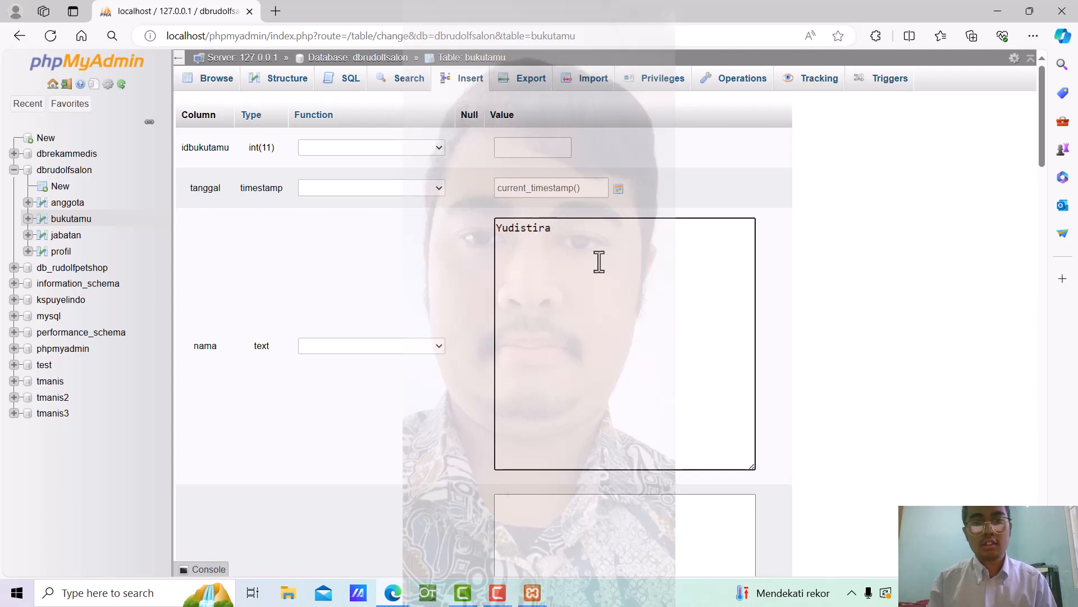
pyautogui.scroll(-5, 605, 265)
pyautogui.click(596, 265)
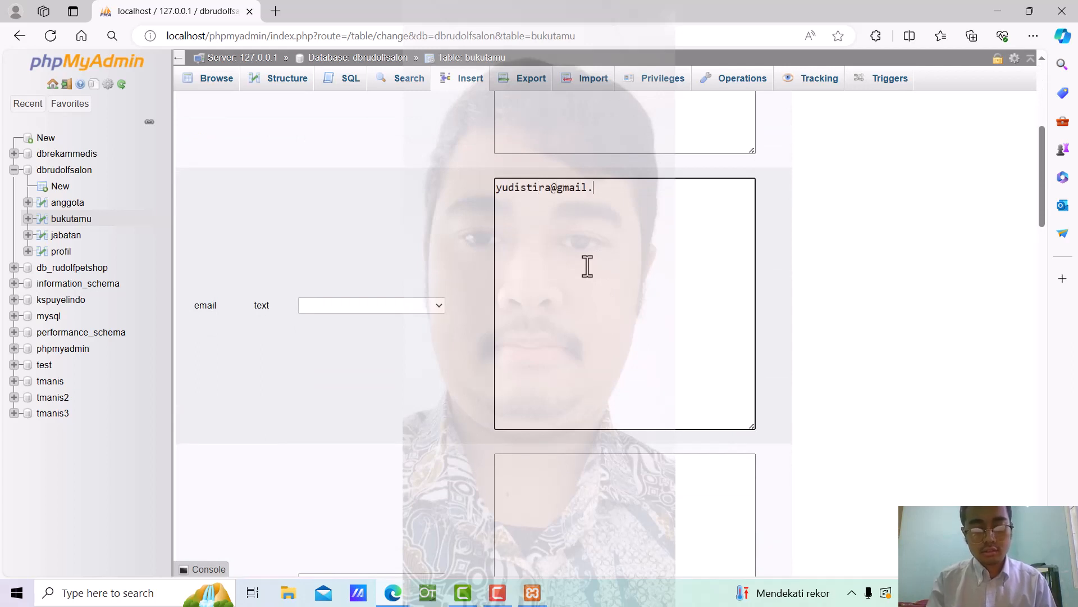
pyautogui.scroll(-4, 587, 266)
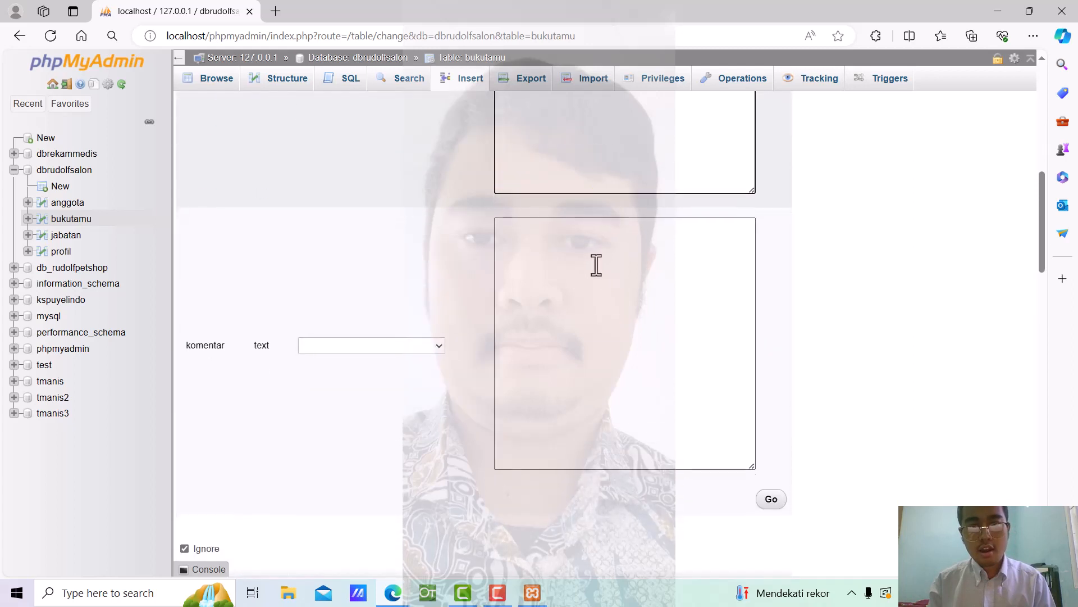
pyautogui.click(594, 264)
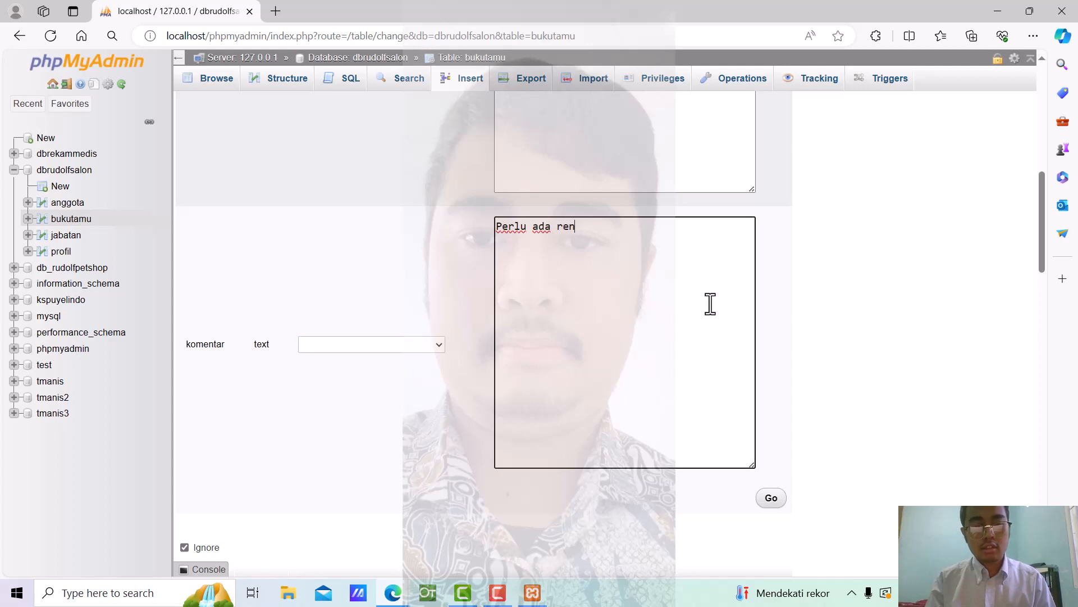
pyautogui.write('asi')
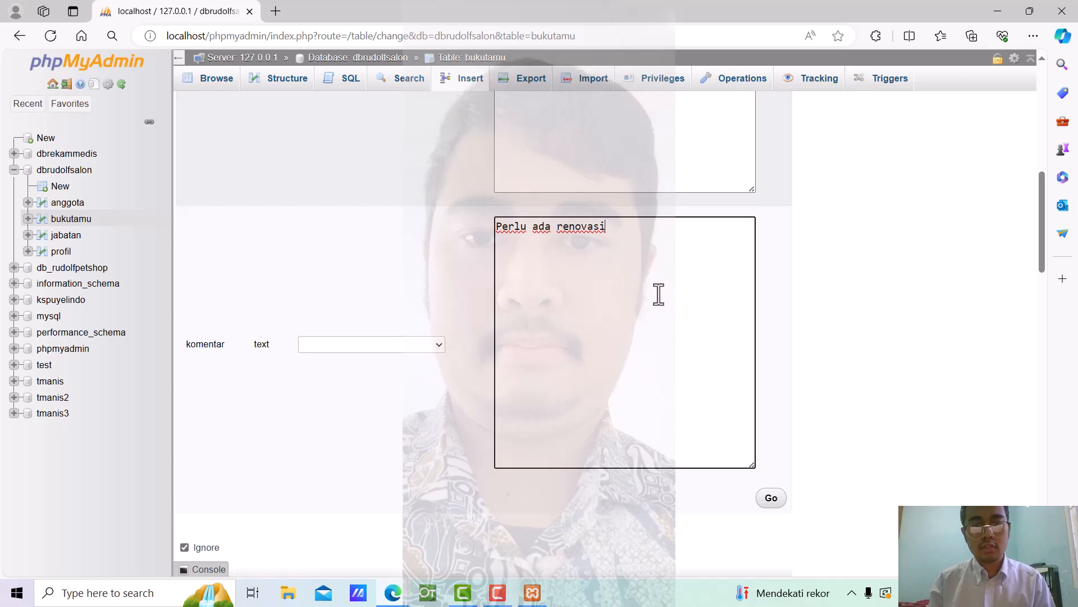
pyautogui.scroll(-4, 657, 292)
pyautogui.scroll(-1, 850, 331)
pyautogui.scroll(3, 849, 330)
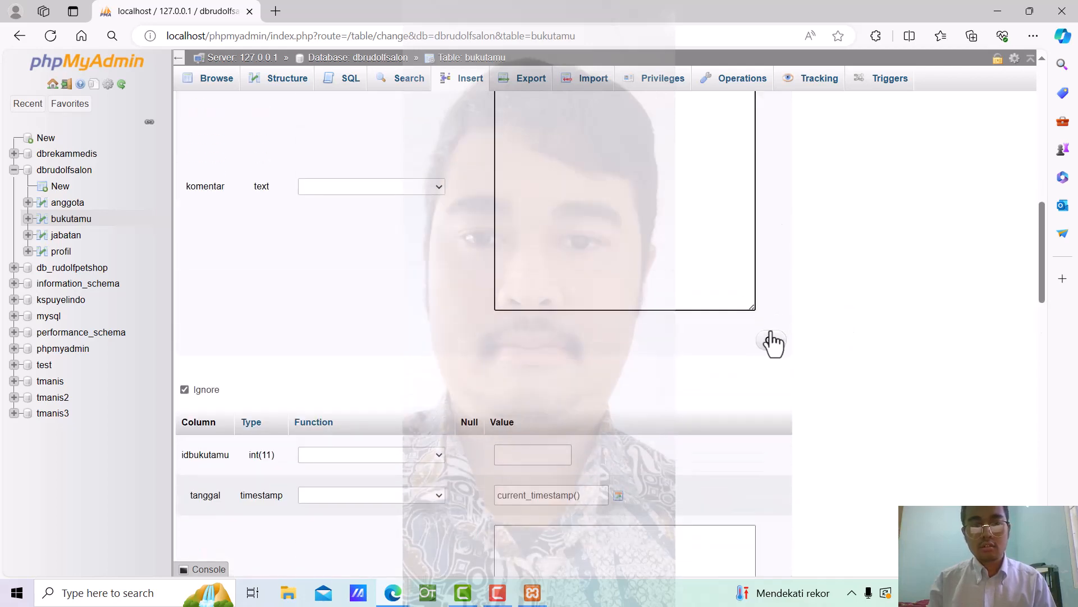
# Insert the bukutamu row, dismiss the error notice and go to browse bukutamu
pyautogui.click(771, 345)
pyautogui.scroll(-8, 636, 271)
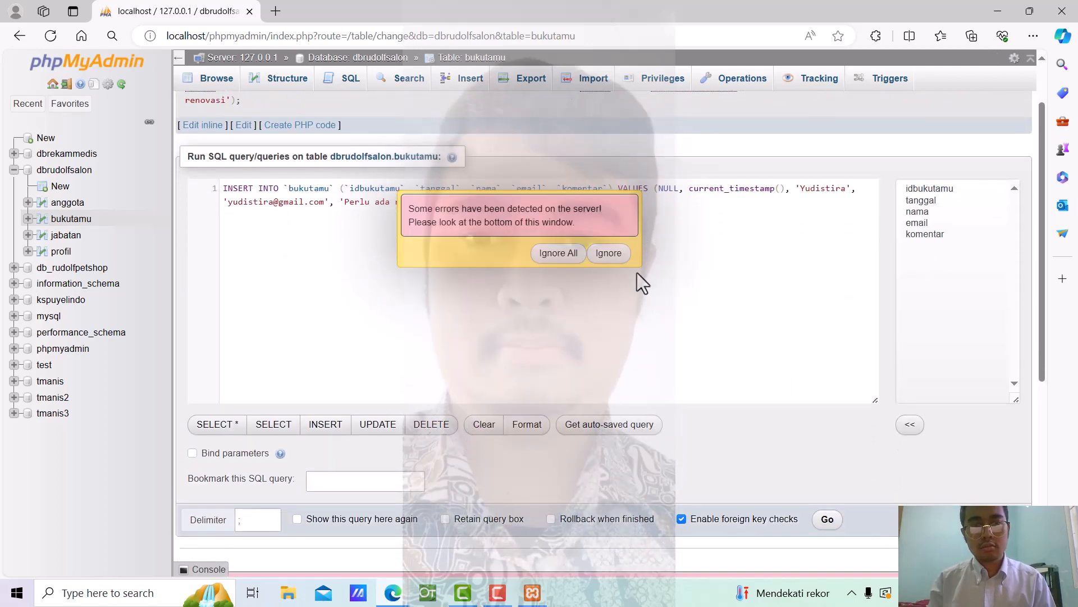
pyautogui.click(622, 262)
pyautogui.scroll(5, 174, 217)
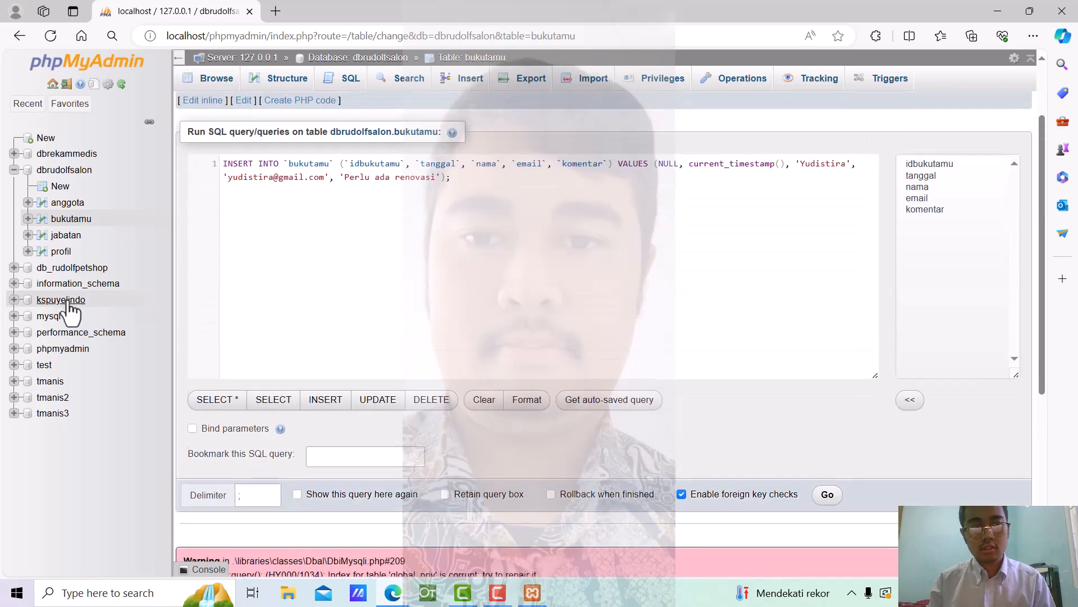
pyautogui.click(71, 219)
# Check the new bukutamu entry, then browse anggota's two member rows, dismissing error notices
pyautogui.scroll(-1, 636, 301)
pyautogui.click(607, 250)
pyautogui.scroll(-8, 691, 366)
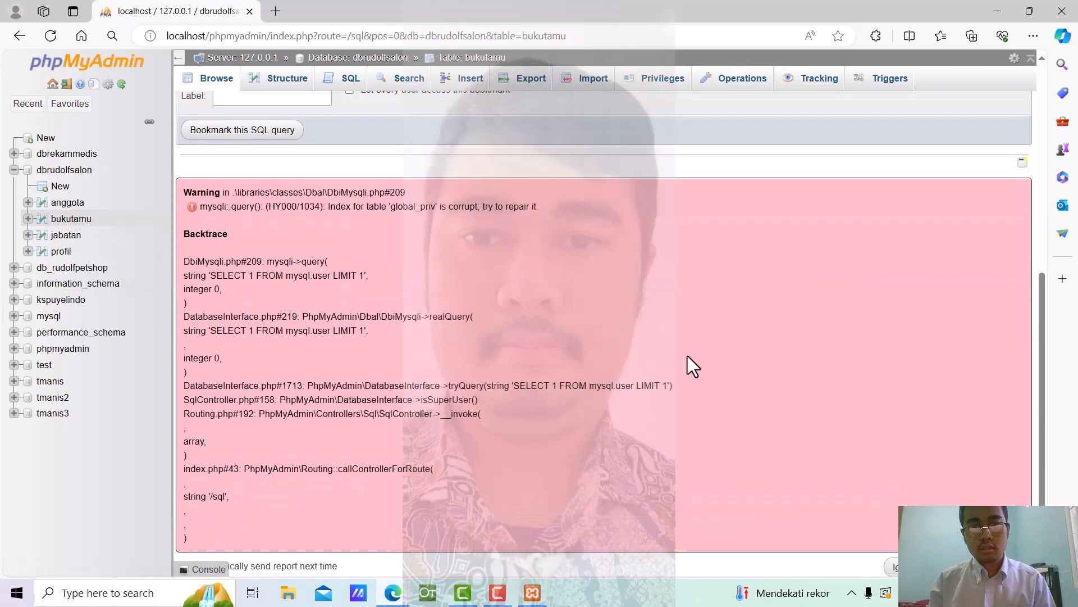
pyautogui.scroll(9, 689, 355)
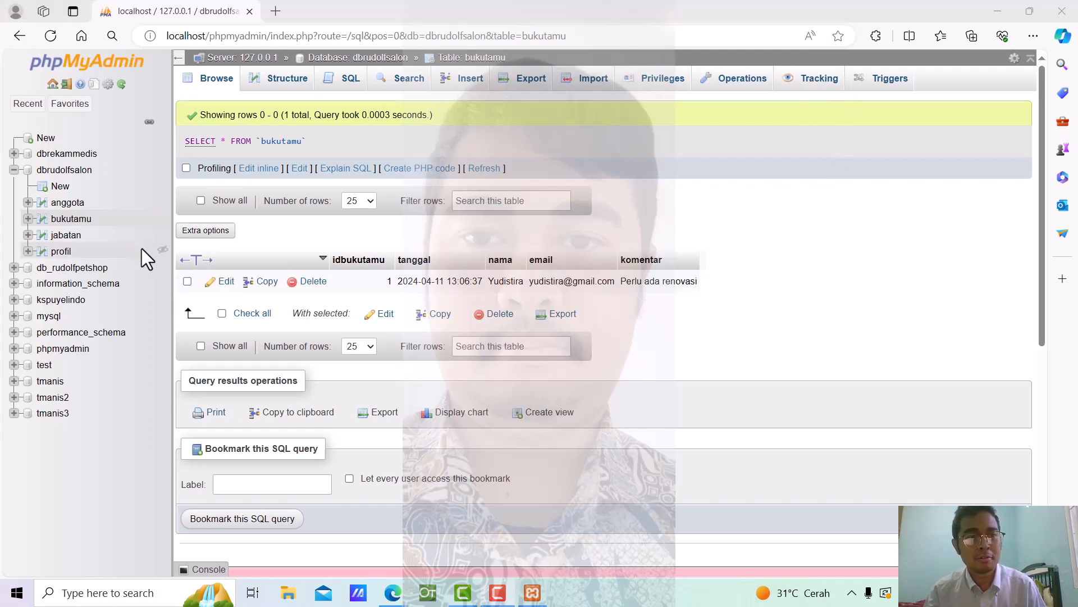
pyautogui.click(67, 207)
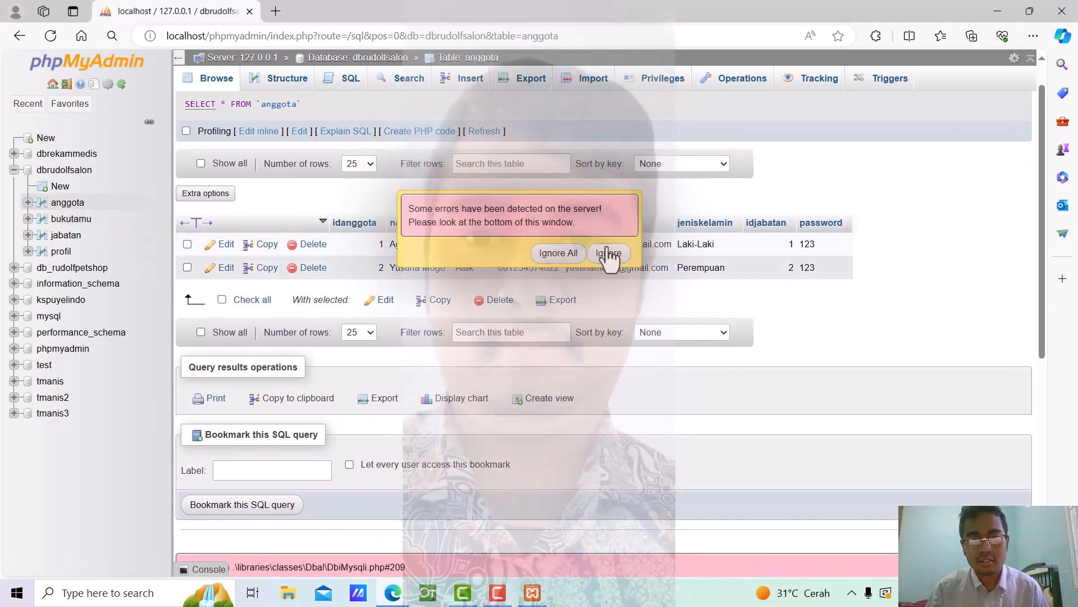
pyautogui.click(609, 254)
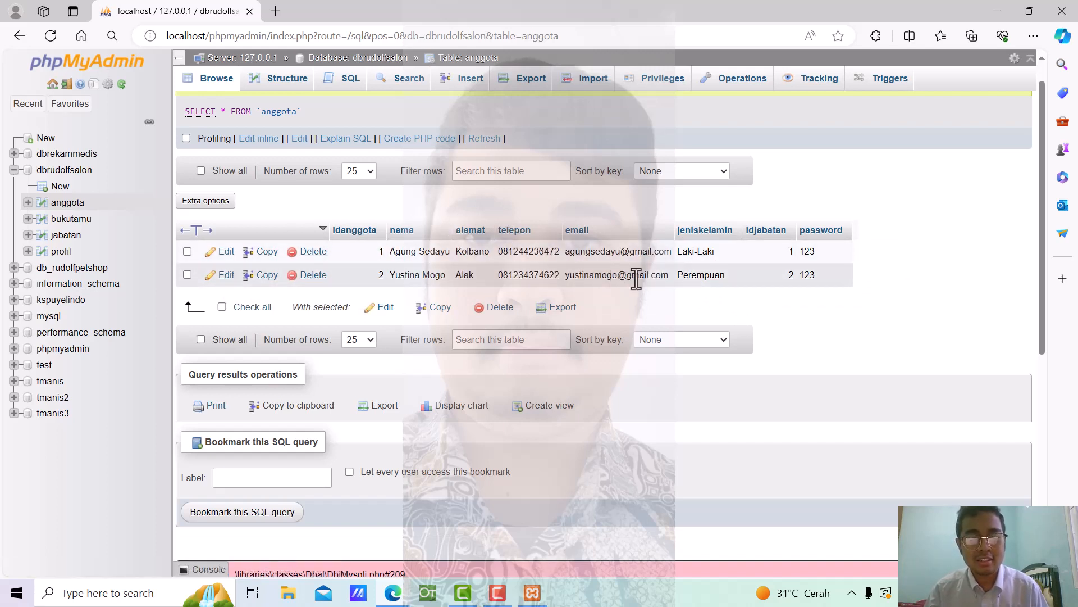
# Go to the anggota Structure view and open the jeniskelamin column for editing
pyautogui.click(284, 78)
pyautogui.scroll(-10, 826, 336)
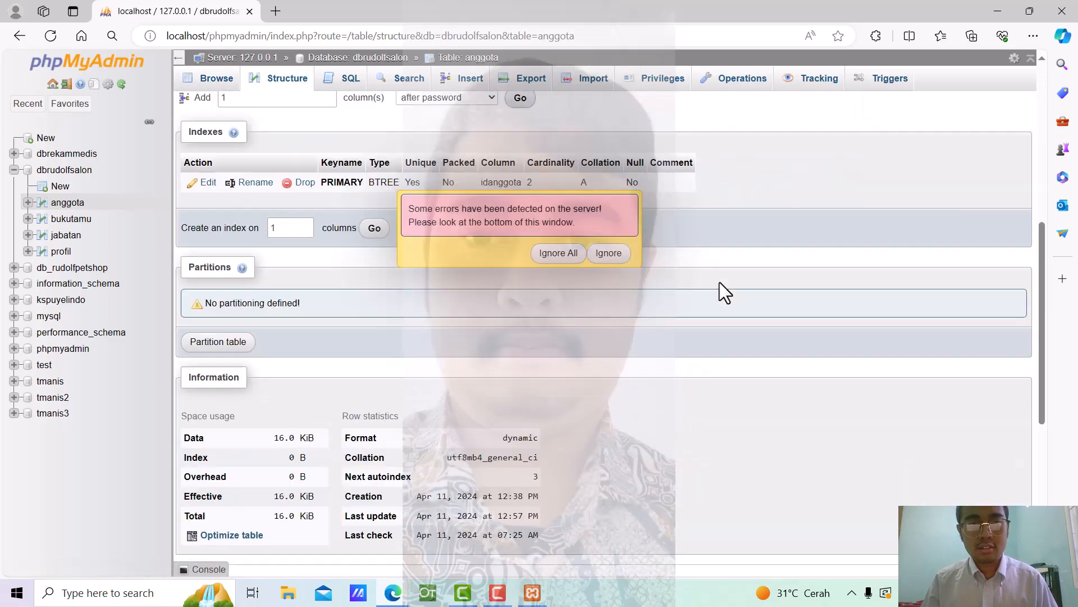
pyautogui.click(608, 252)
pyautogui.scroll(5, 622, 243)
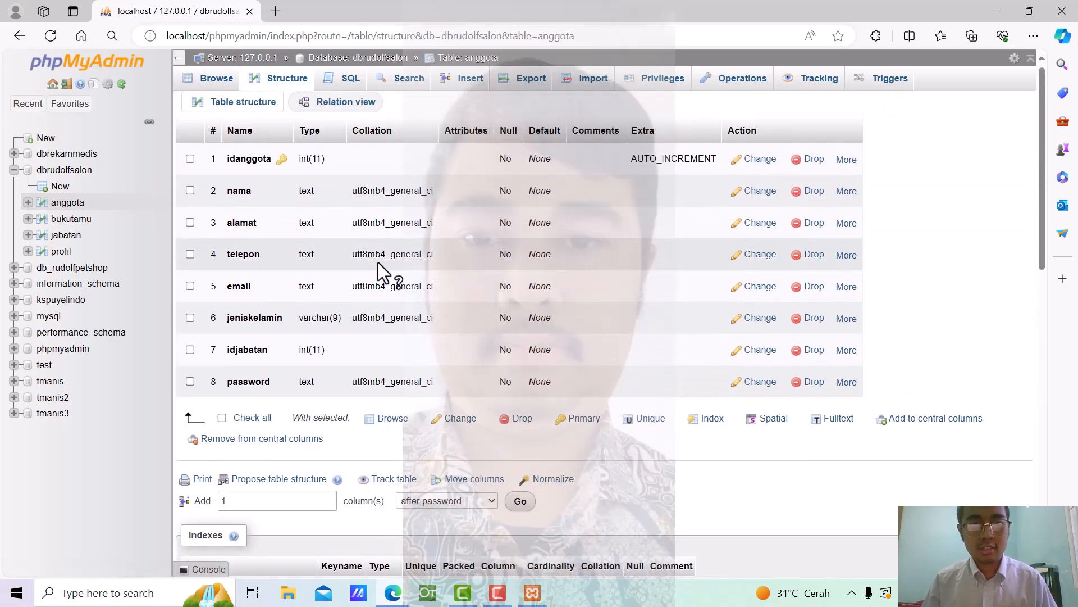
pyautogui.click(190, 322)
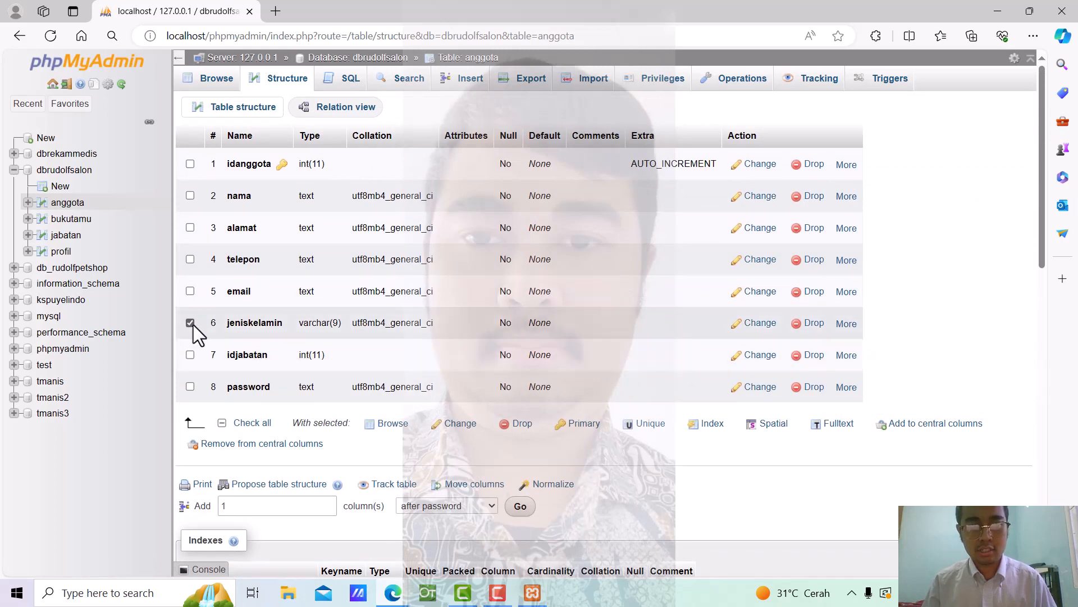
pyautogui.click(759, 323)
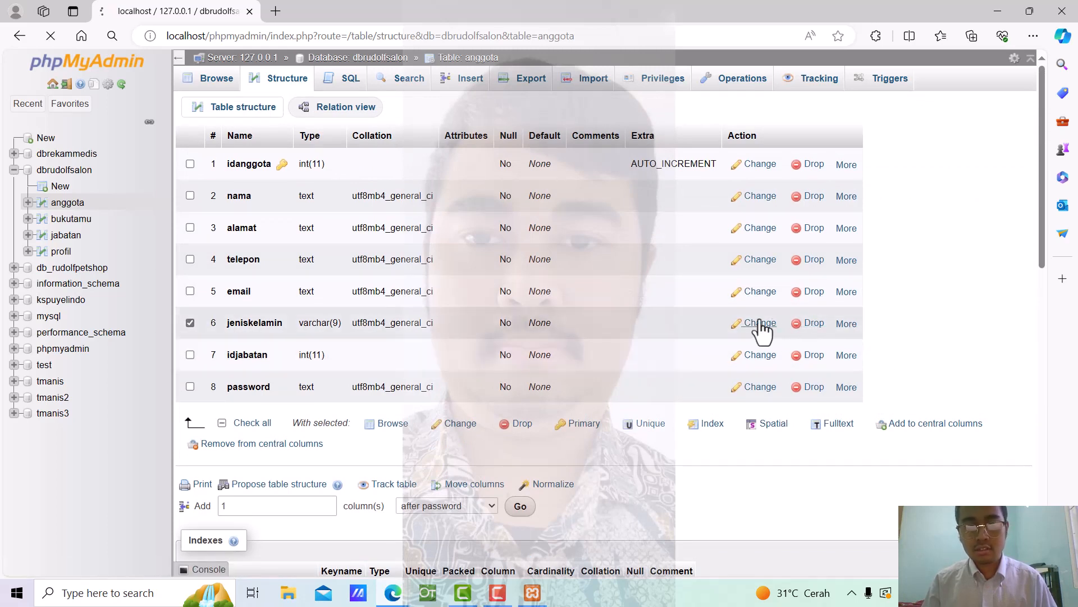
pyautogui.scroll(-1, 636, 271)
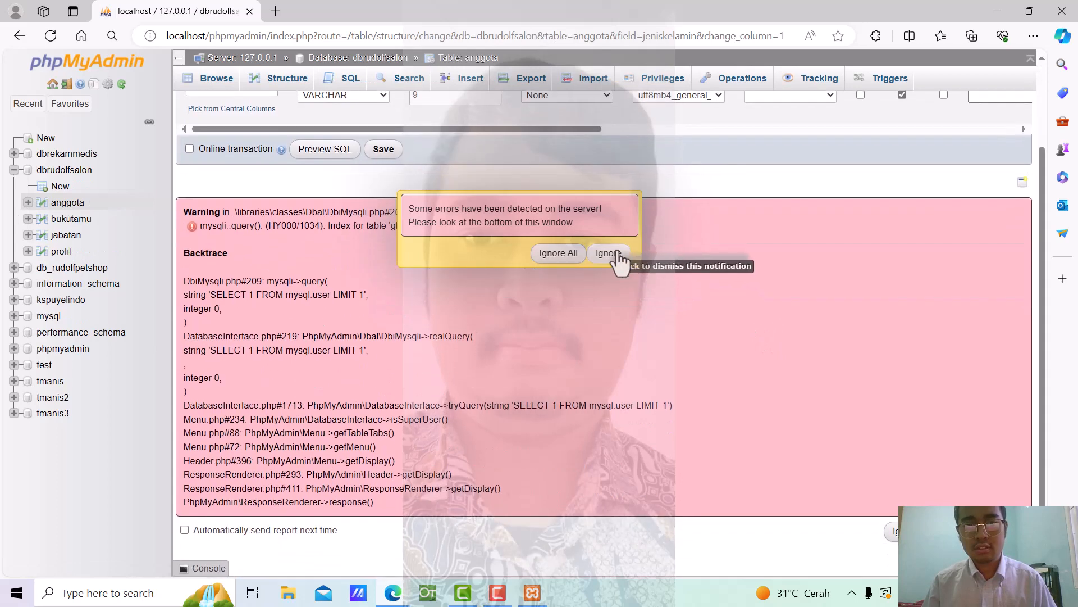
pyautogui.click(610, 186)
pyautogui.scroll(2, 628, 249)
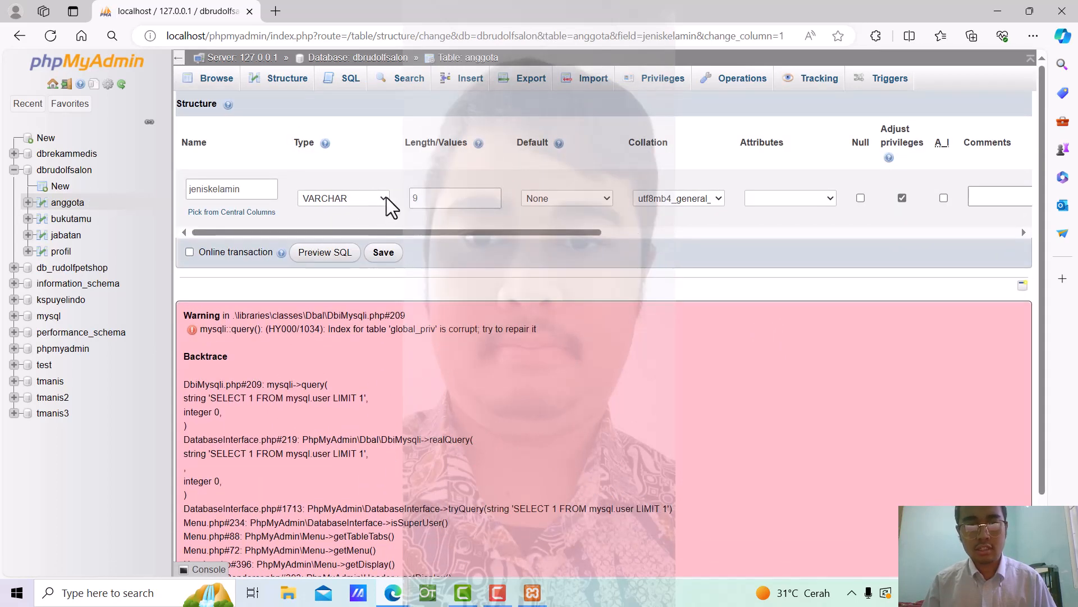
# Change jeniskelamin's type to CHAR with length 1 instead of 9 and save
pyautogui.click(384, 198)
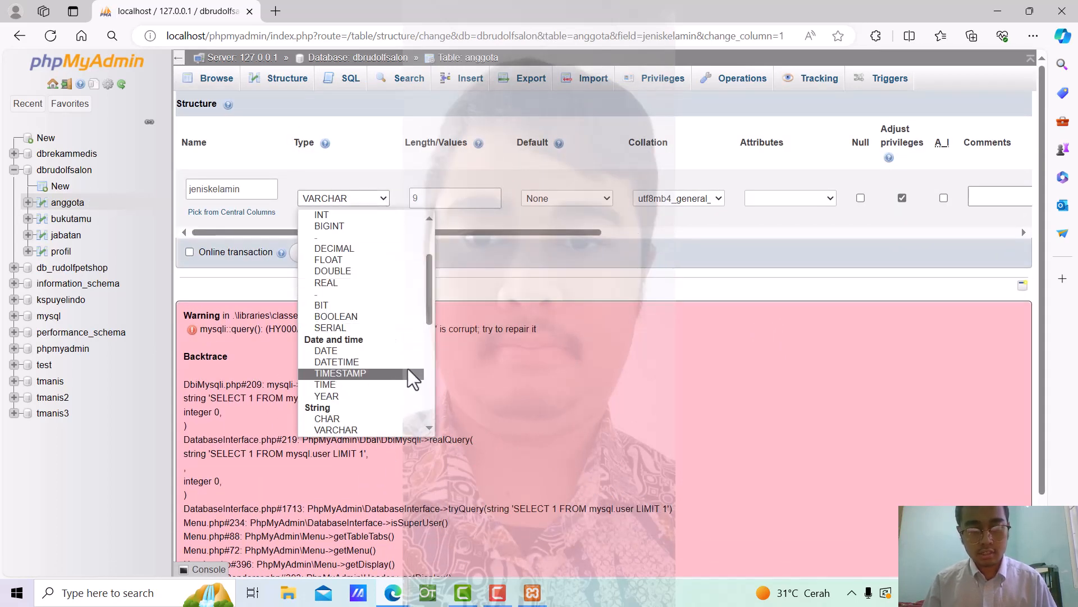
pyautogui.scroll(3, 407, 366)
pyautogui.scroll(-5, 393, 393)
pyautogui.click(367, 371)
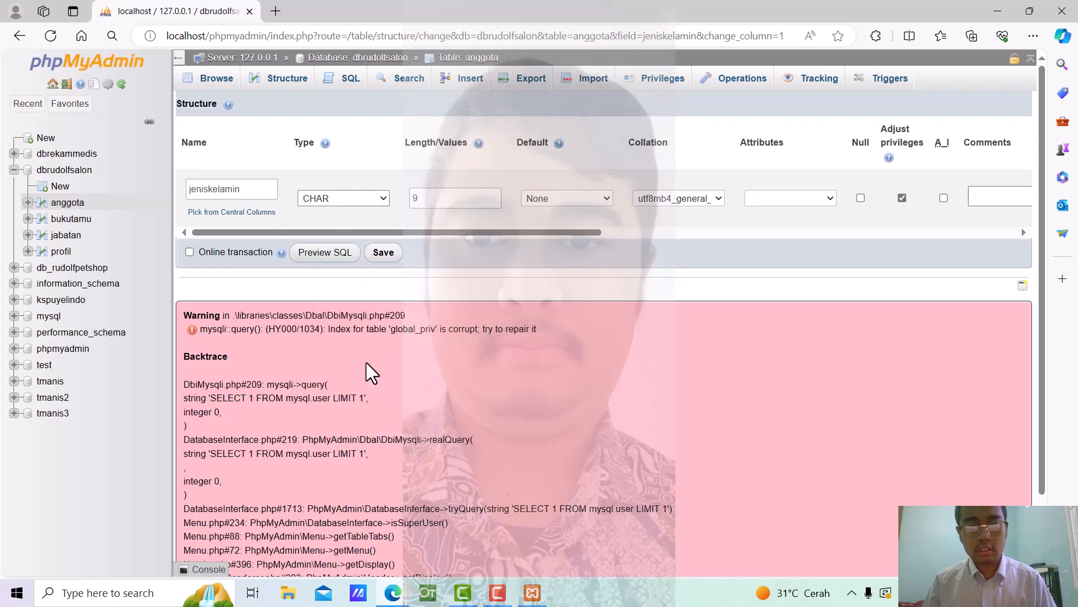
pyautogui.click(482, 200)
pyautogui.press('BackSpace')
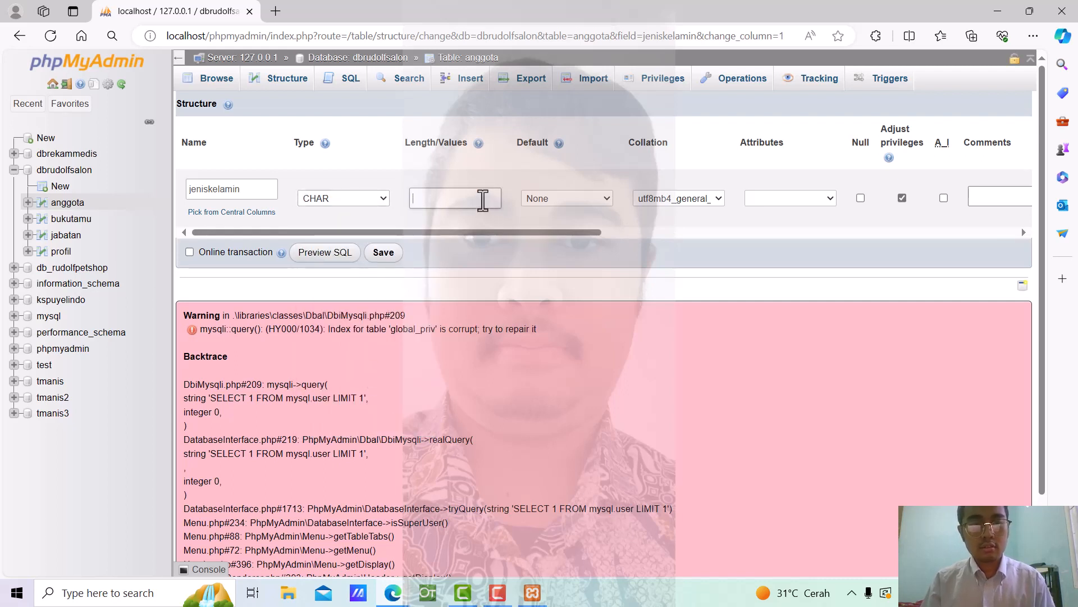
pyautogui.write('1')
pyautogui.click(753, 269)
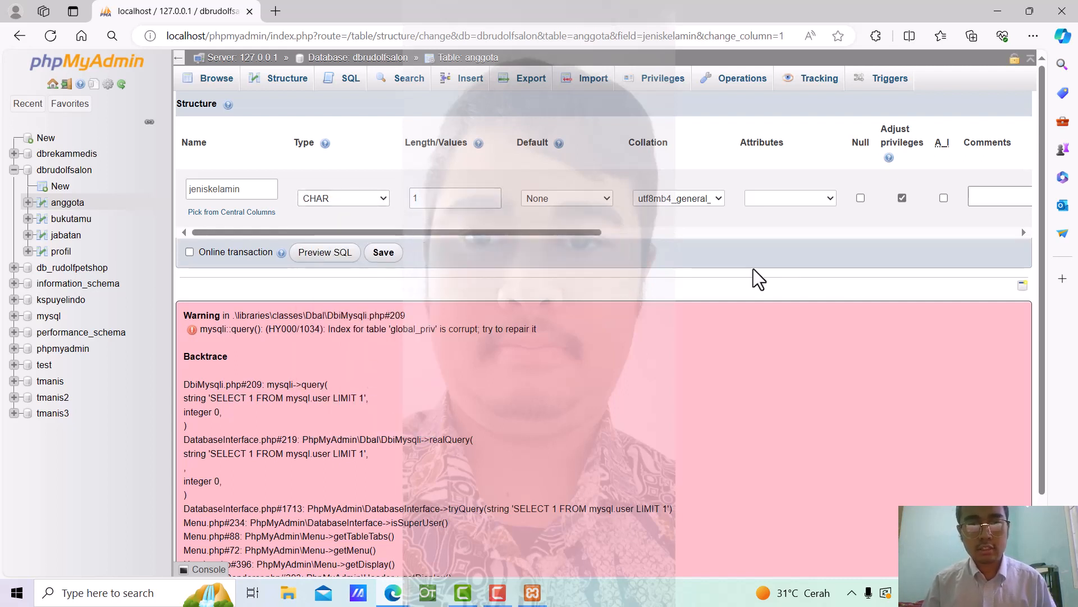
pyautogui.click(376, 255)
pyautogui.scroll(-7, 604, 259)
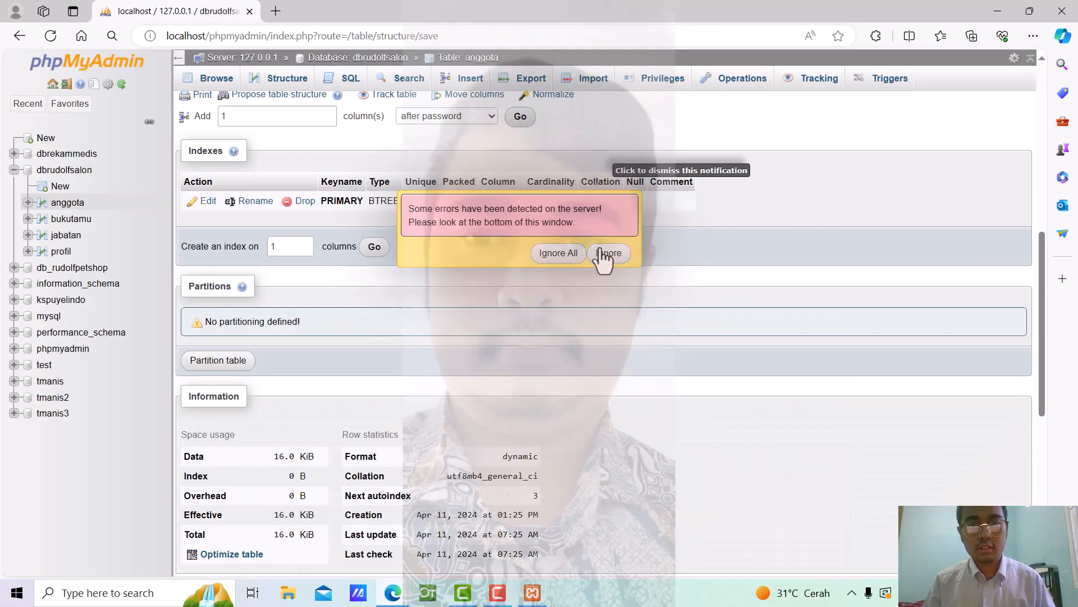
pyautogui.scroll(-6, 605, 256)
pyautogui.click(605, 253)
pyautogui.scroll(10, 604, 252)
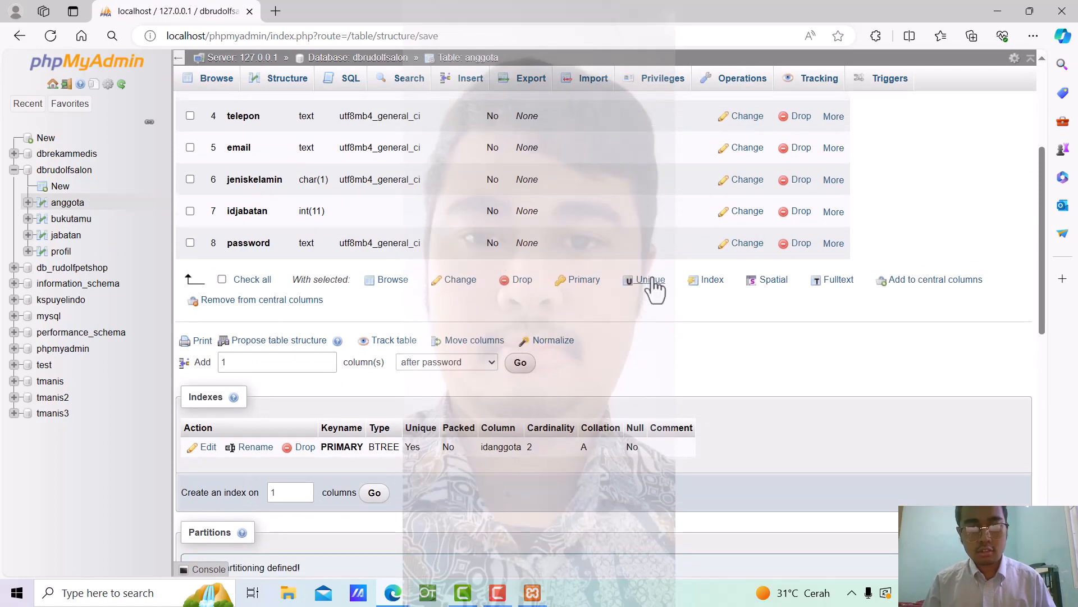
pyautogui.scroll(3, 653, 287)
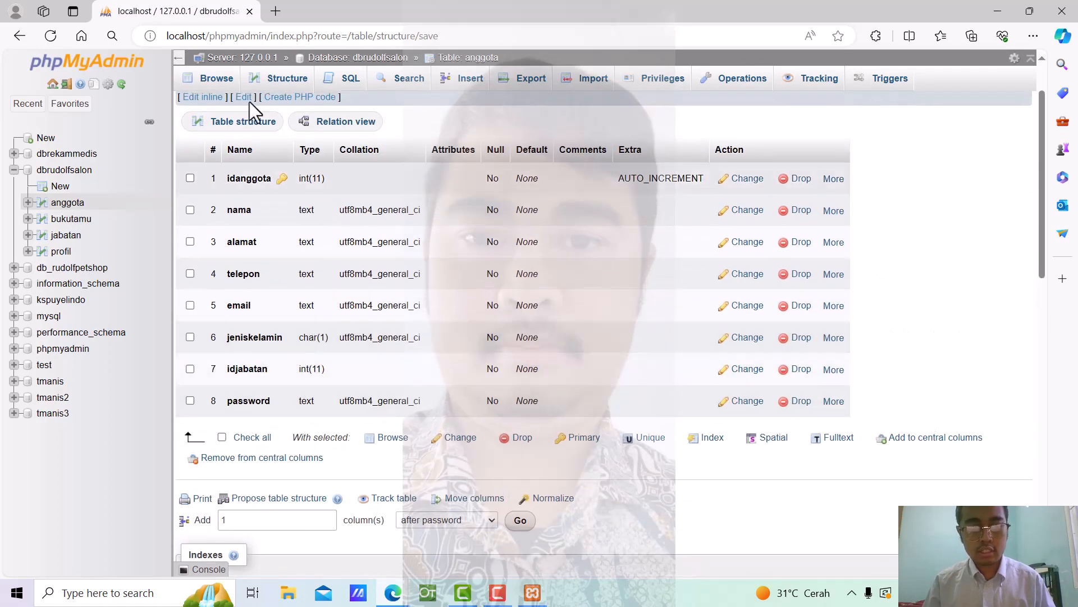
# Browse the two rows stored in the anggota table
pyautogui.click(217, 80)
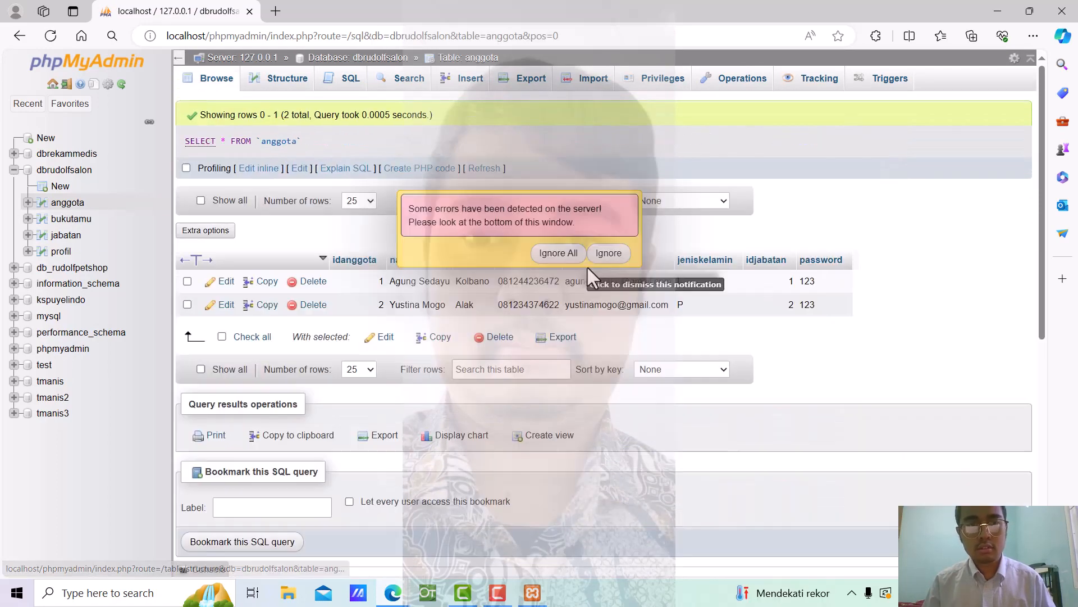
pyautogui.click(587, 267)
pyautogui.scroll(8, 590, 263)
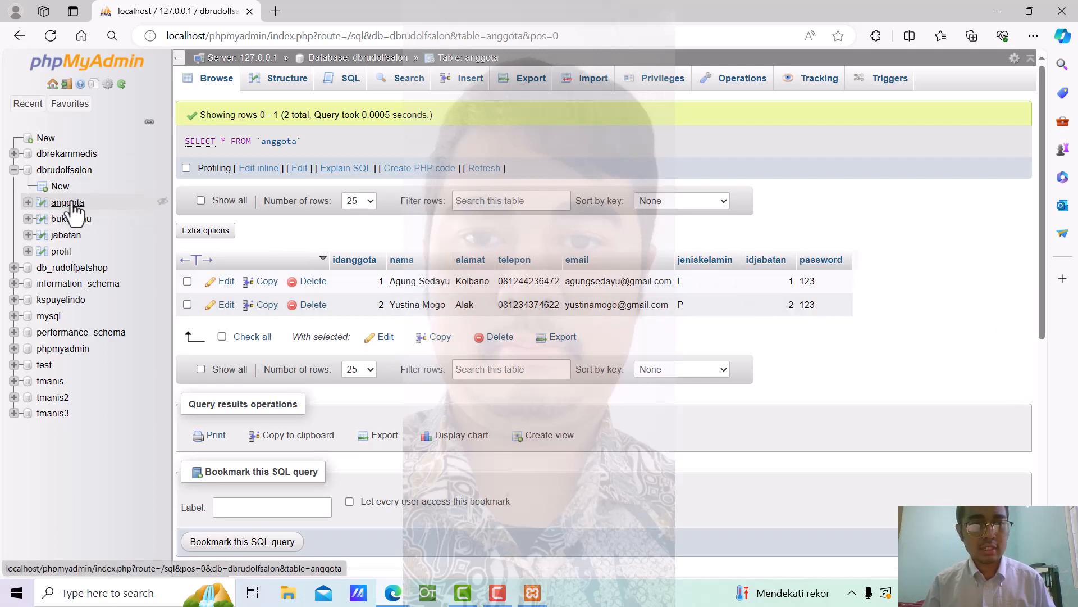
# Bring up anggota's SQL editor with the default SELECT * FROM `anggota` WHERE 1 query
pyautogui.click(365, 89)
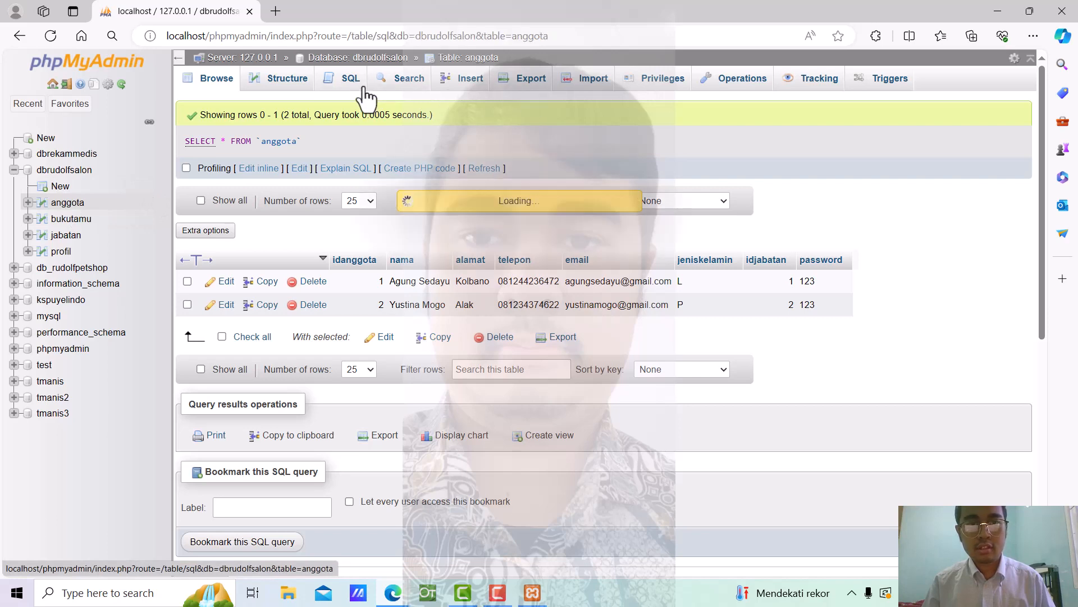
pyautogui.scroll(-4, 601, 258)
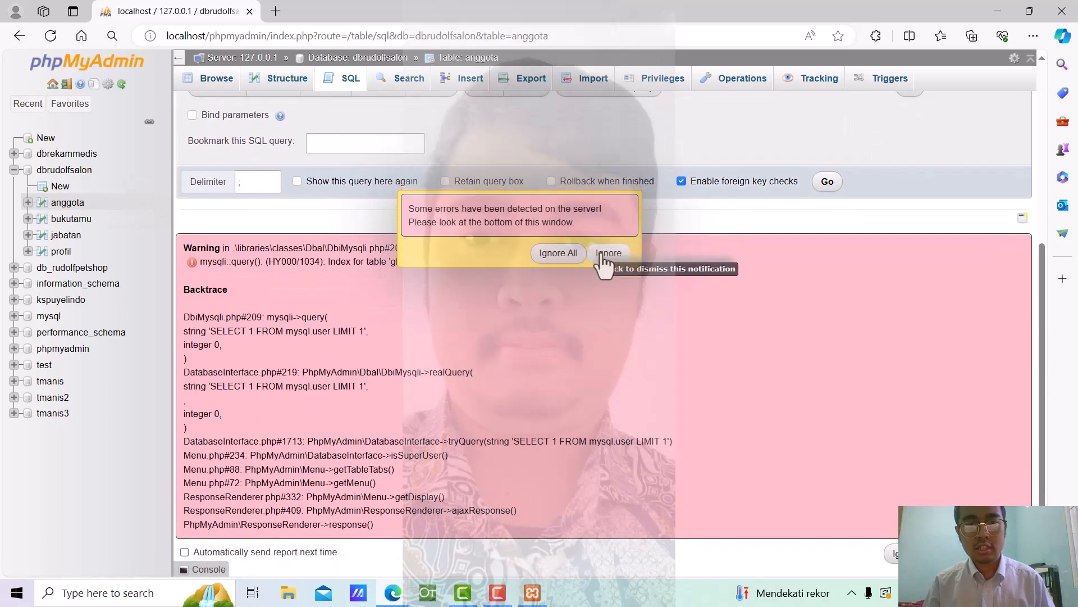
pyautogui.click(605, 258)
pyautogui.scroll(3, 608, 271)
pyautogui.scroll(2, 608, 260)
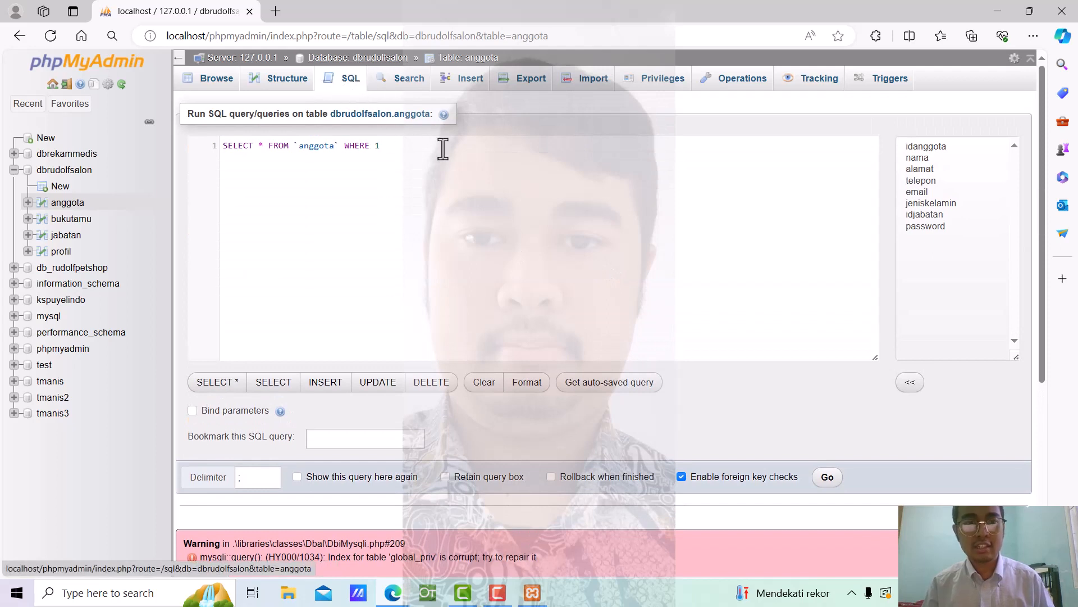
# Rewrite the query as SELECT anggota.idanggota, anggota.nama, anggota.alamat, anggota.telepon, anggota.email,
pyautogui.click(387, 149)
pyautogui.press('BackSpace')
pyautogui.press('BackSpace')
pyautogui.press('BackSpace')
pyautogui.press('BackSpace')
pyautogui.press('BackSpace')
pyautogui.press('BackSpace')
pyautogui.press('BackSpace')
pyautogui.press('BackSpace')
pyautogui.press('BackSpace')
pyautogui.press('BackSpace')
pyautogui.press('BackSpace')
pyautogui.press('BackSpace')
pyautogui.press('BackSpace')
pyautogui.press('BackSpace')
pyautogui.press('BackSpace')
pyautogui.press('BackSpace')
pyautogui.press('BackSpace')
pyautogui.press('BackSpace')
pyautogui.press('BackSpace')
pyautogui.press('BackSpace')
pyautogui.press('BackSpace')
pyautogui.press('BackSpace')
pyautogui.press('BackSpace')
pyautogui.press('BackSpace')
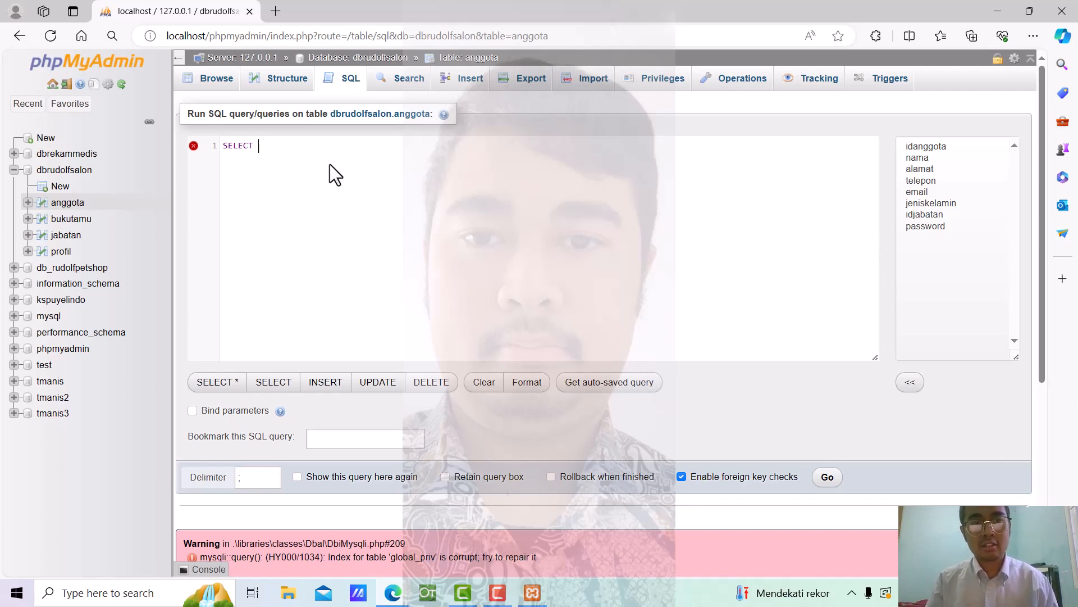
pyautogui.write('anggota')
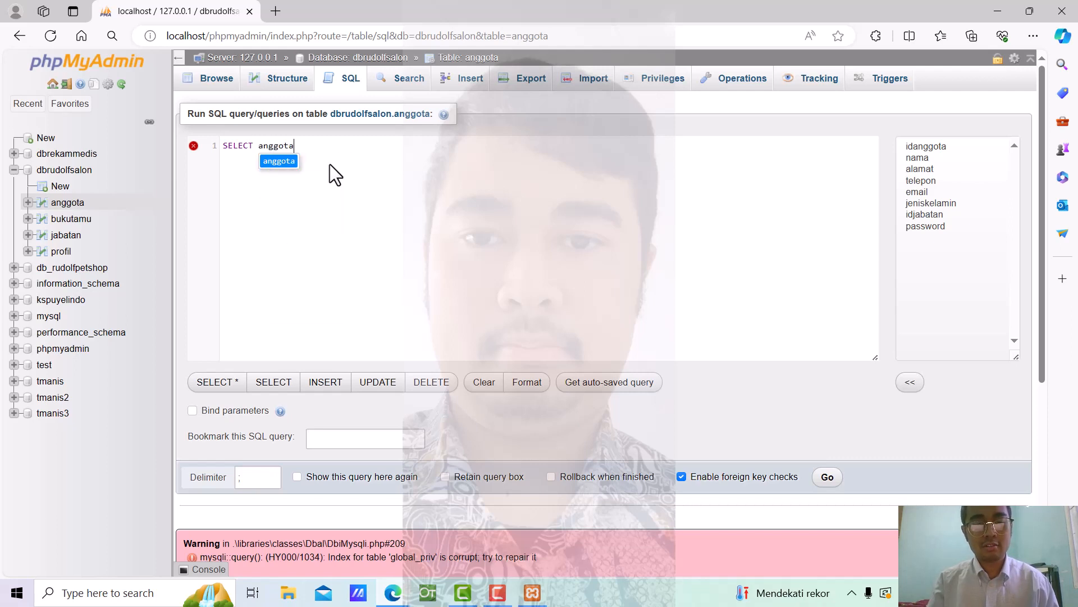
pyautogui.write('.ida')
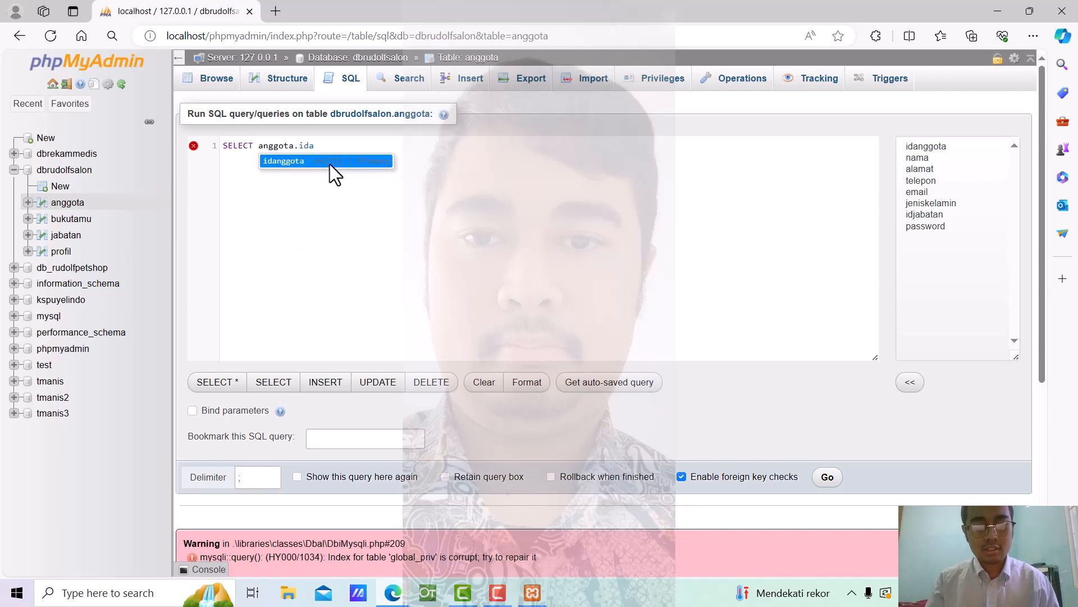
pyautogui.write('nggota')
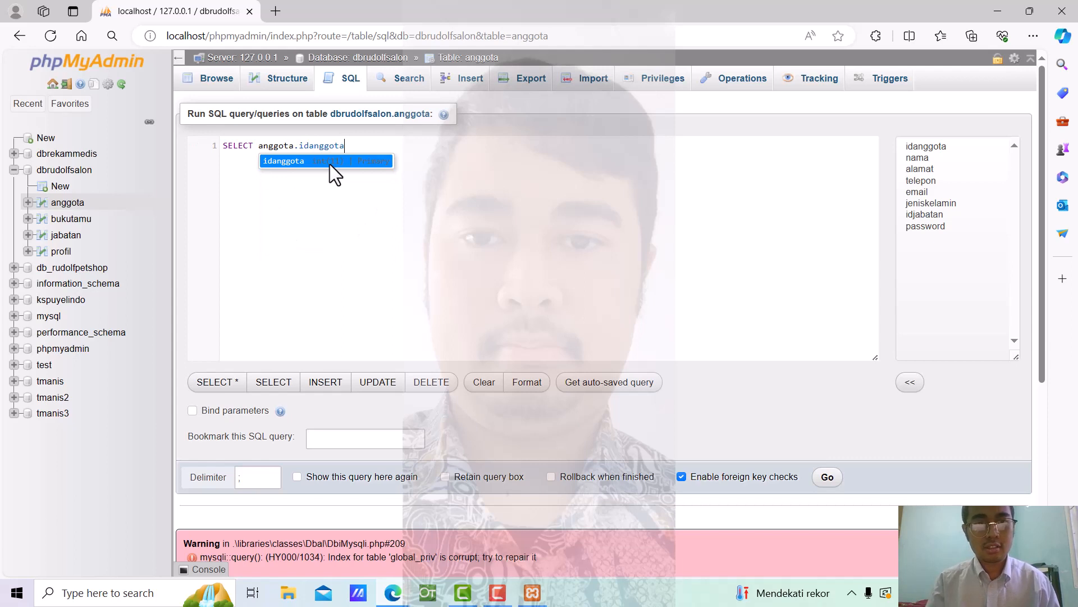
pyautogui.write(', ')
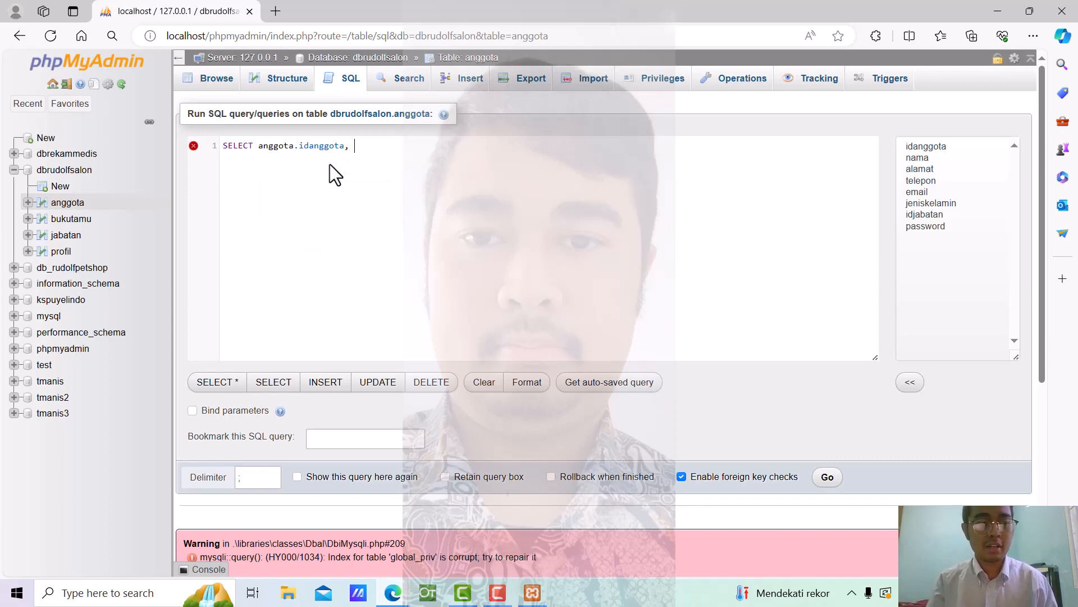
pyautogui.write('anggota')
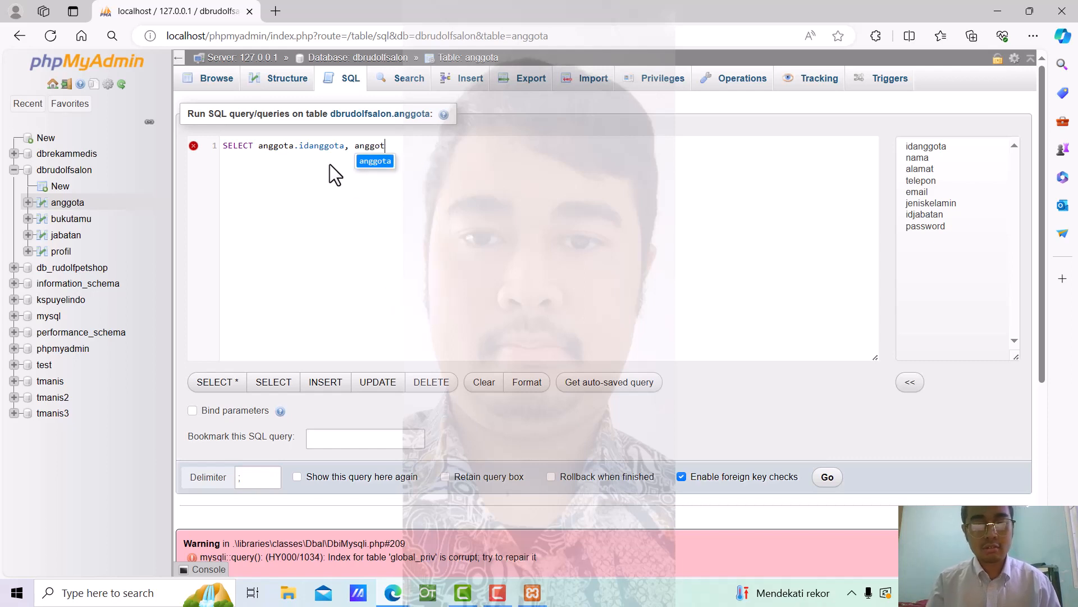
pyautogui.write('.nama,')
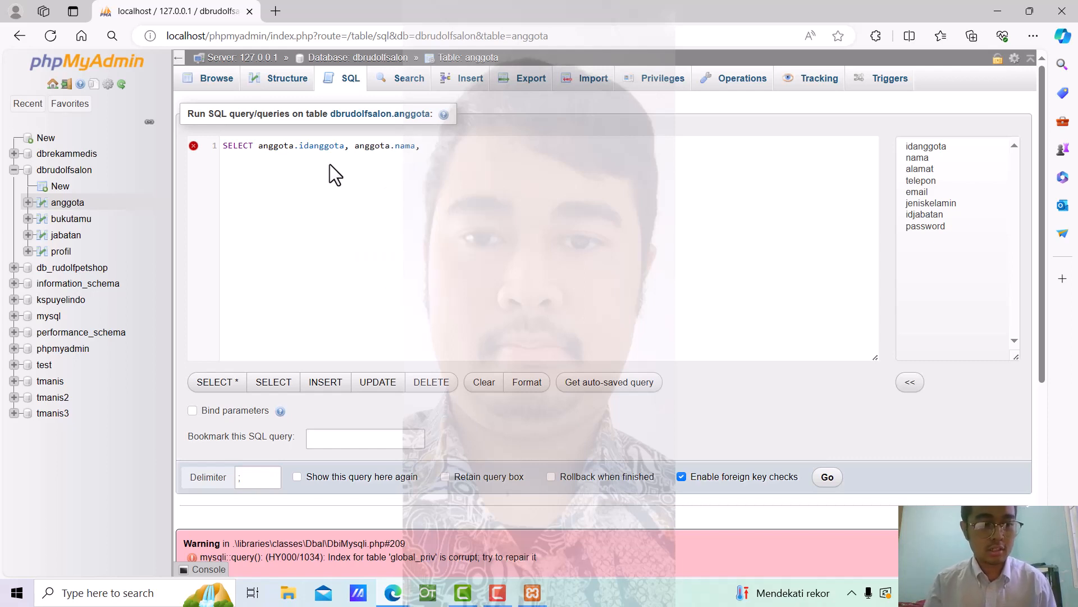
pyautogui.write(' anggo')
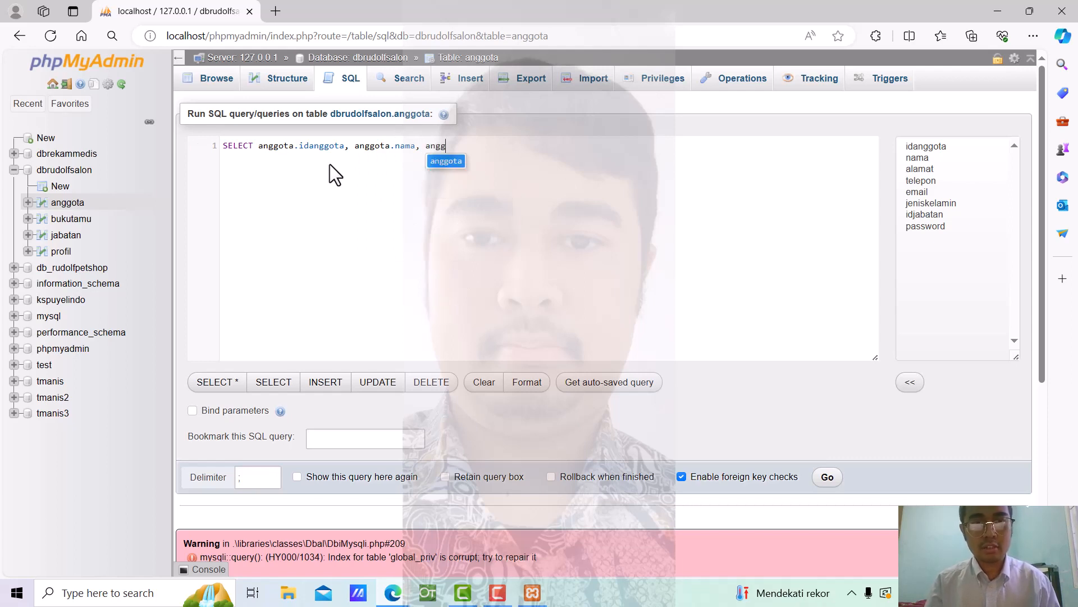
pyautogui.write('ta.')
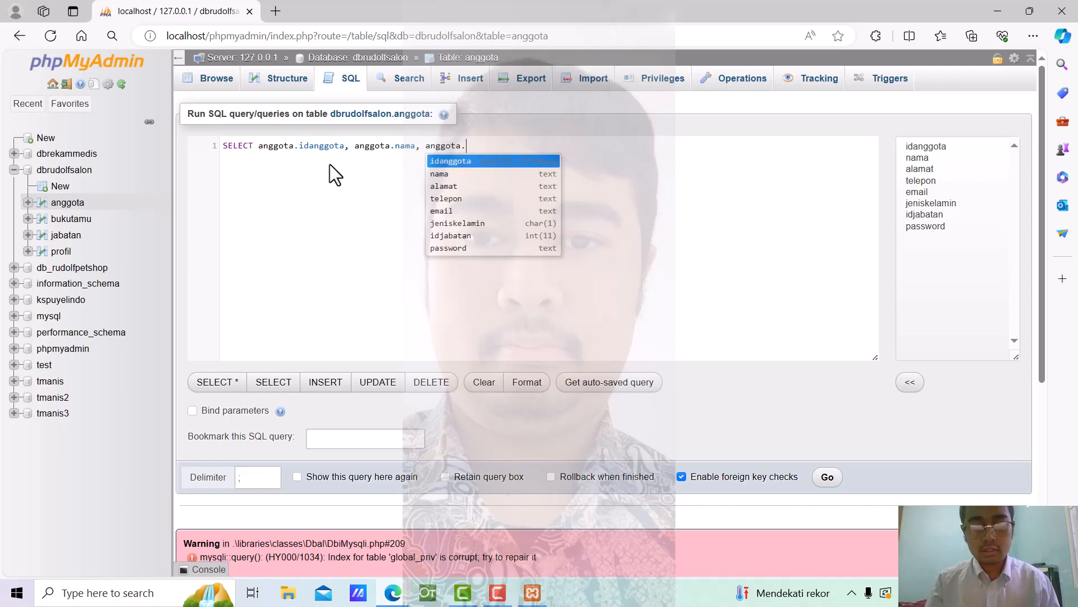
pyautogui.write('alamat')
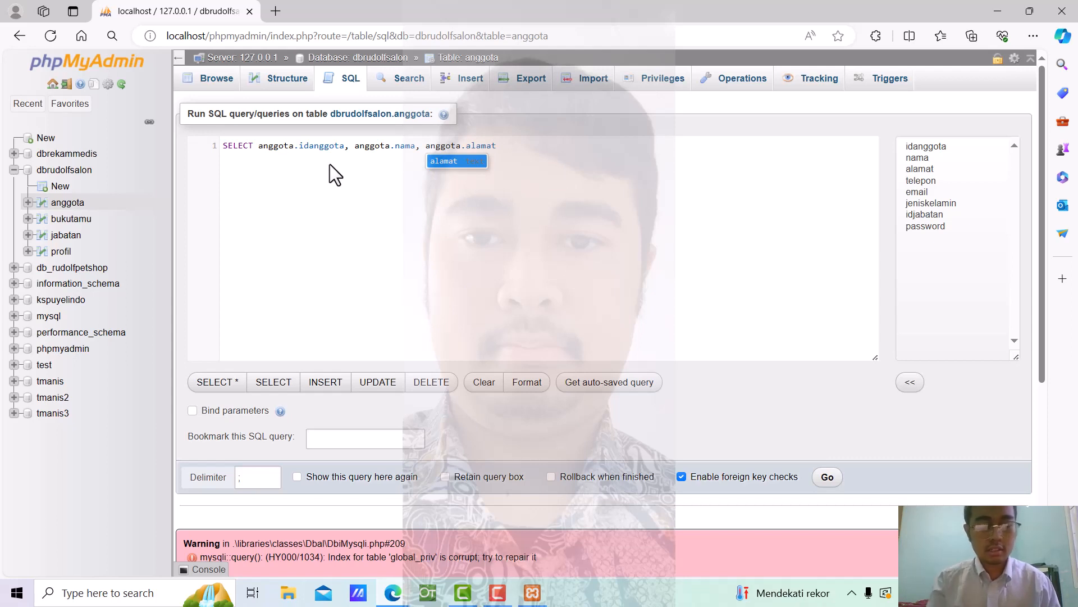
pyautogui.write(', ang')
pyautogui.write('got')
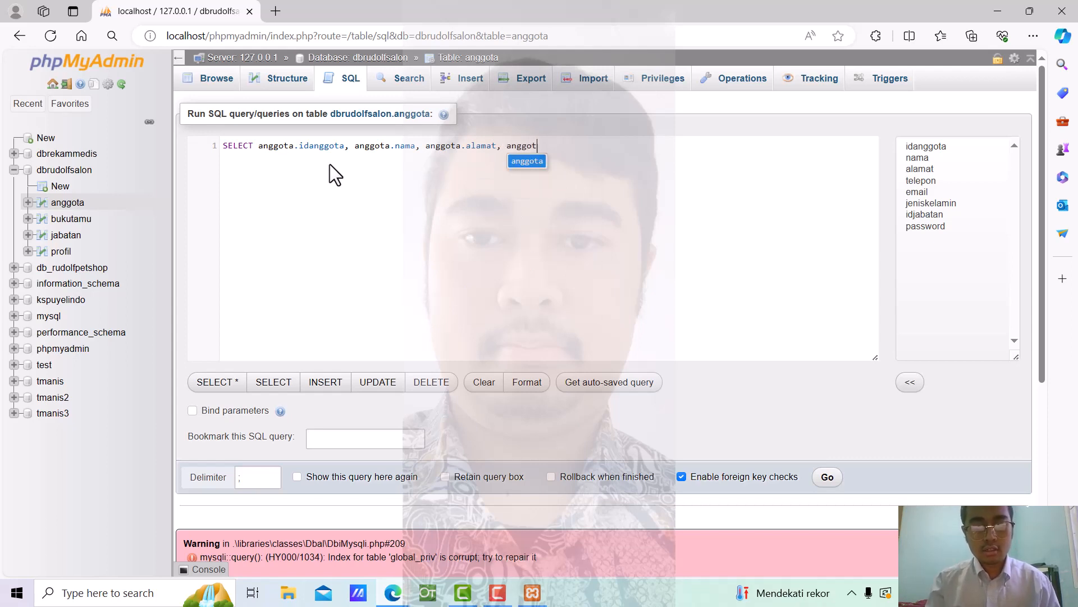
pyautogui.write('a.telepo')
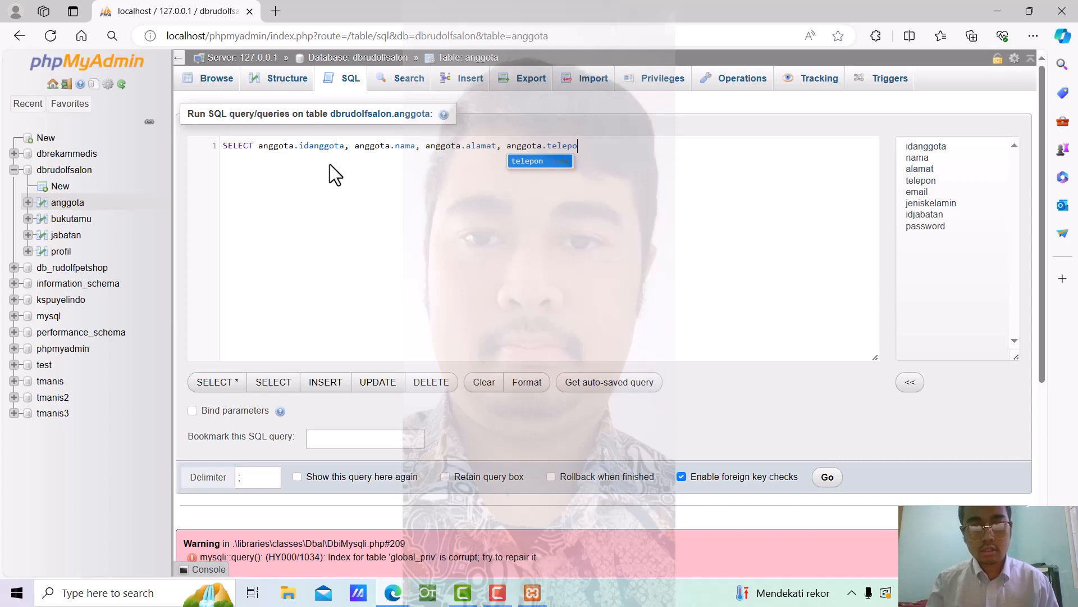
pyautogui.write('n, anggota.')
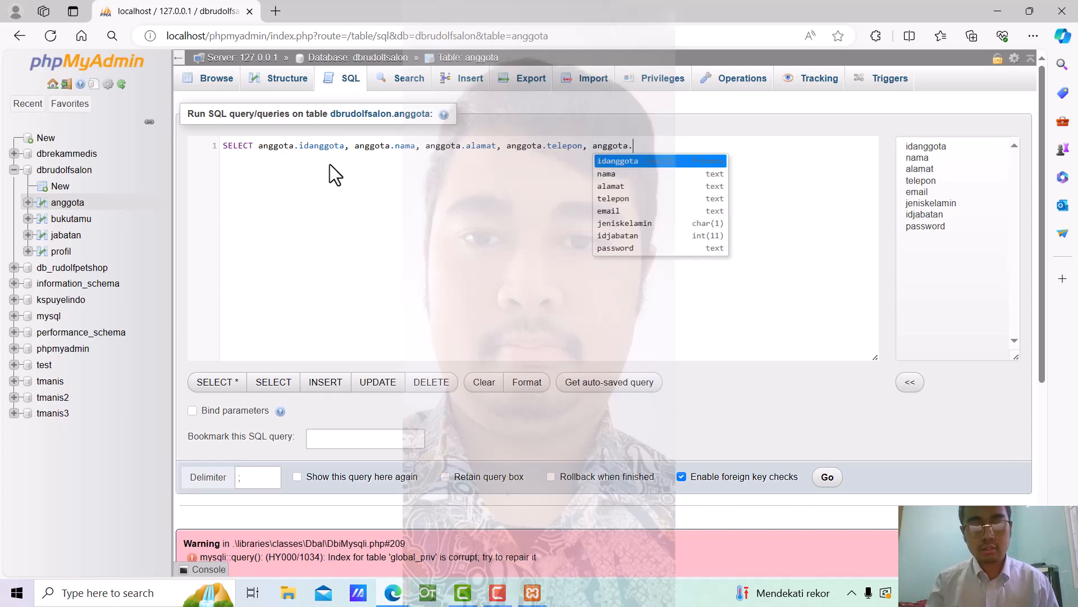
pyautogui.write('email')
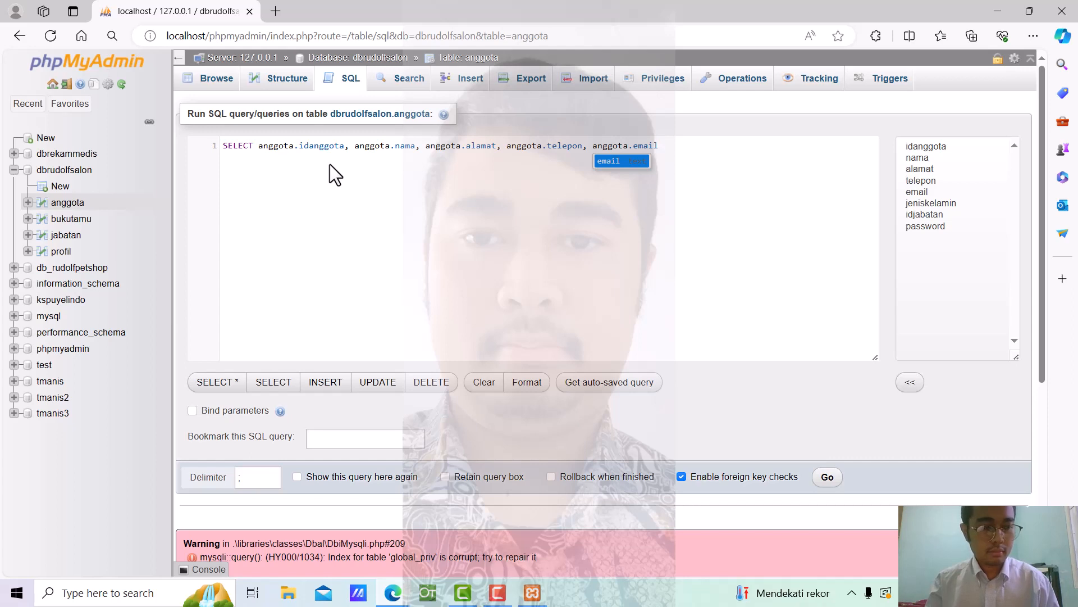
pyautogui.write(',')
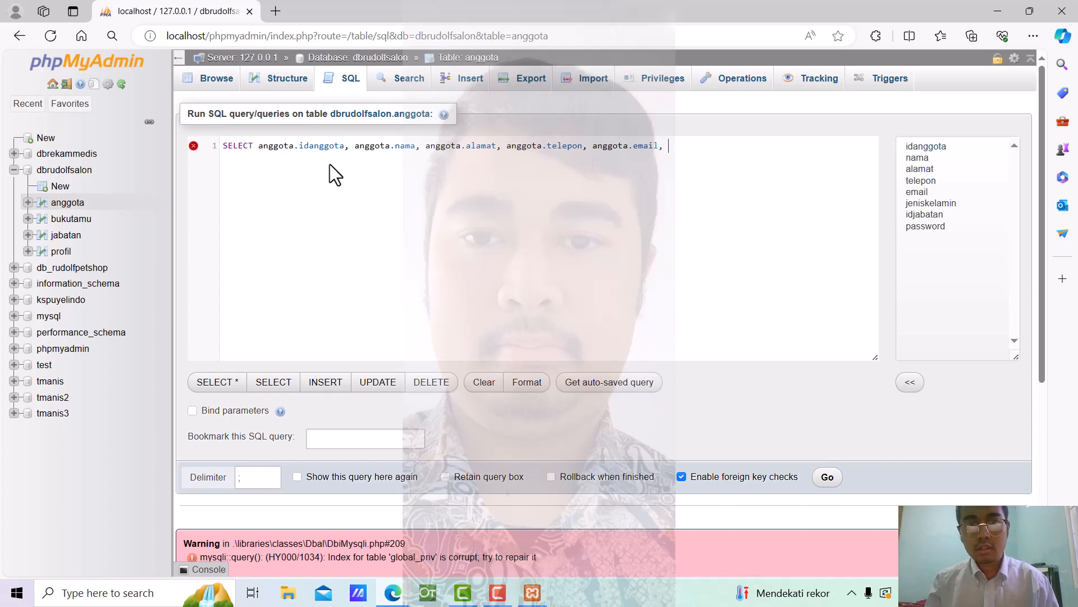
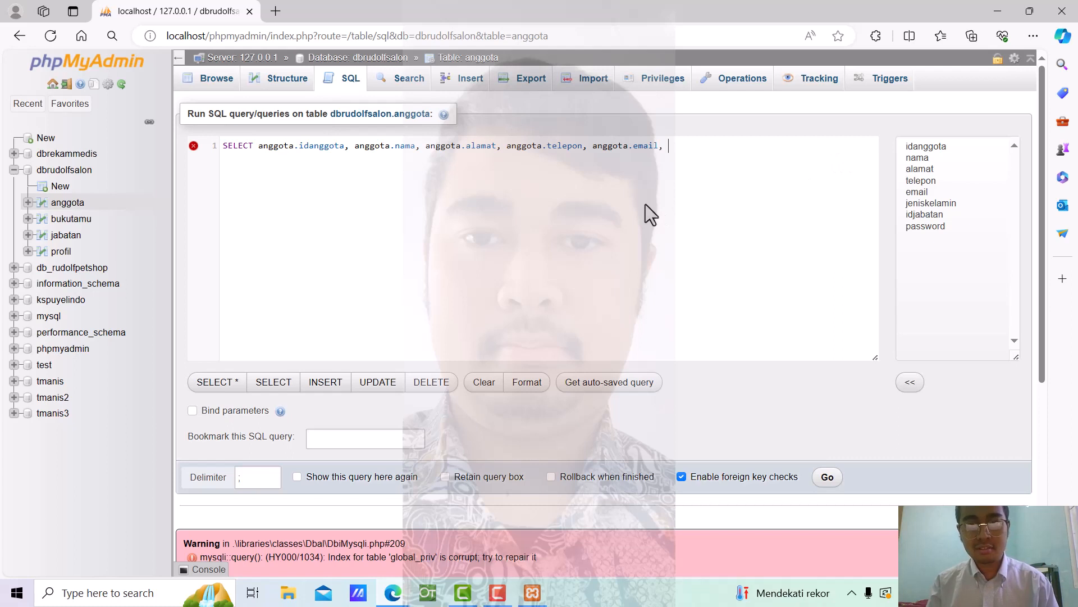
# After the email column, add if(anggota.jeniskelamin = 'L', 'Laki-Laki', 'Perempuan' to the query
pyautogui.write('if')
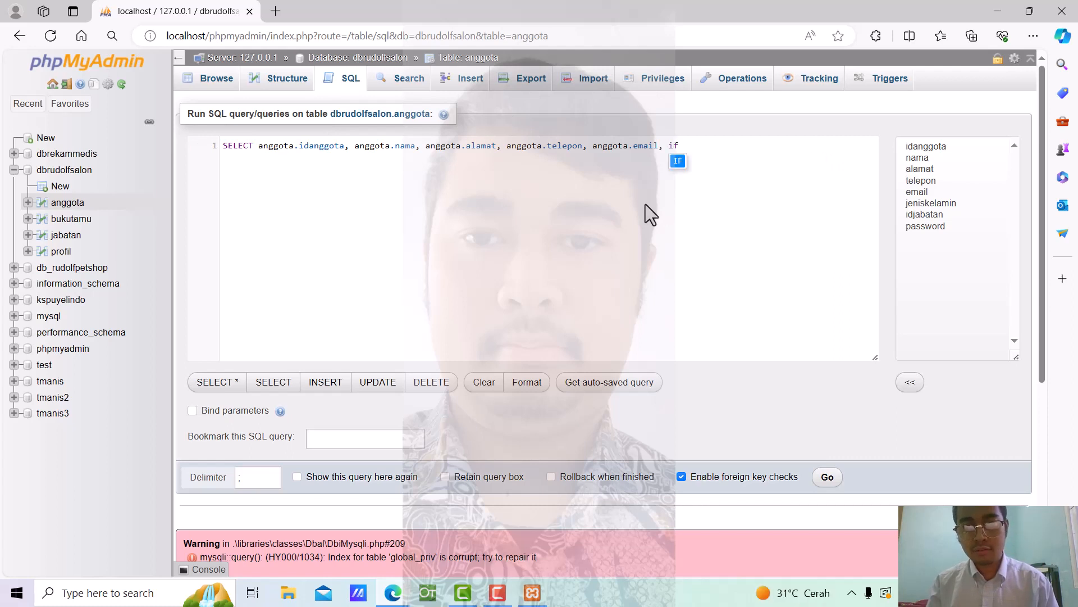
pyautogui.write('(')
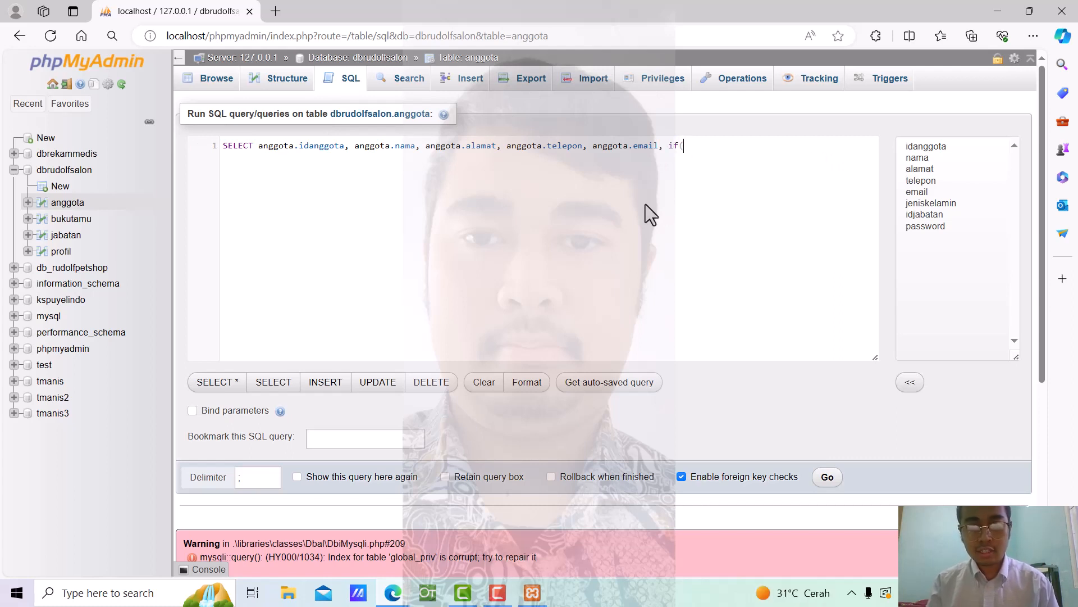
pyautogui.write('anggot')
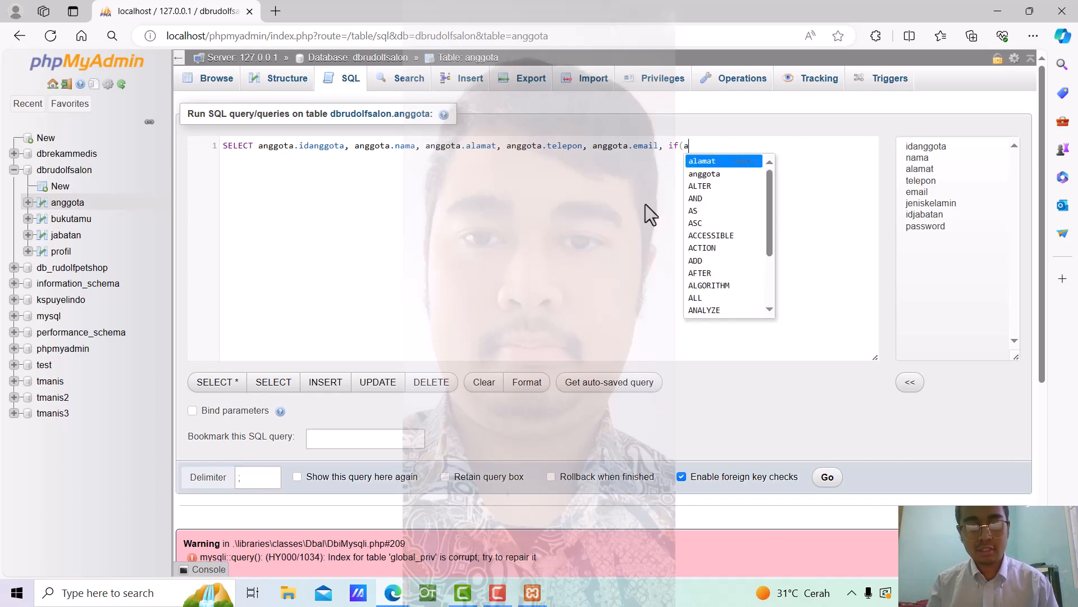
pyautogui.write('a.')
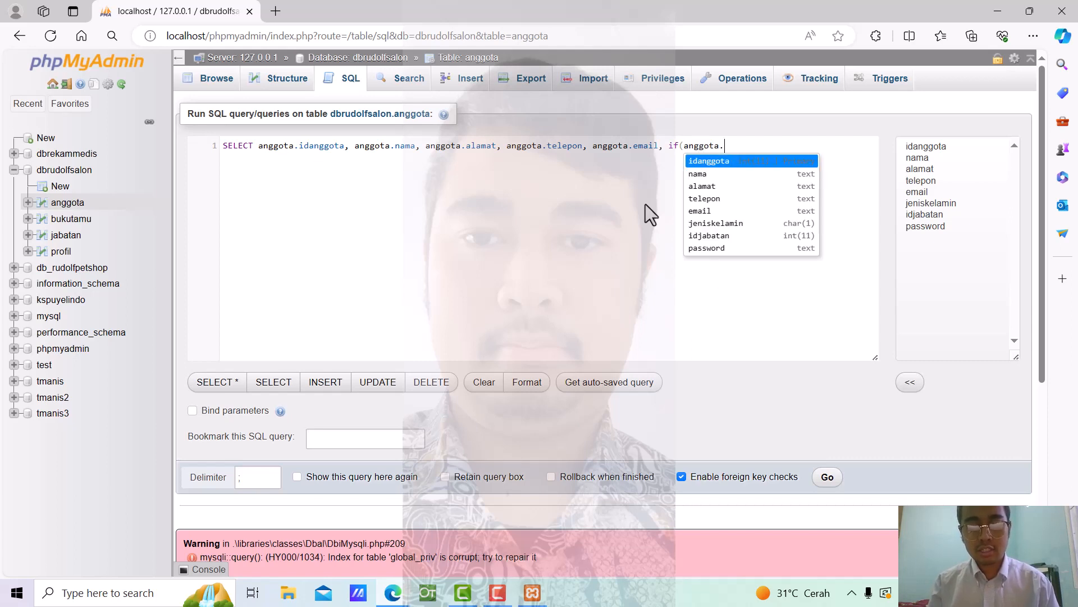
pyautogui.write('jeni')
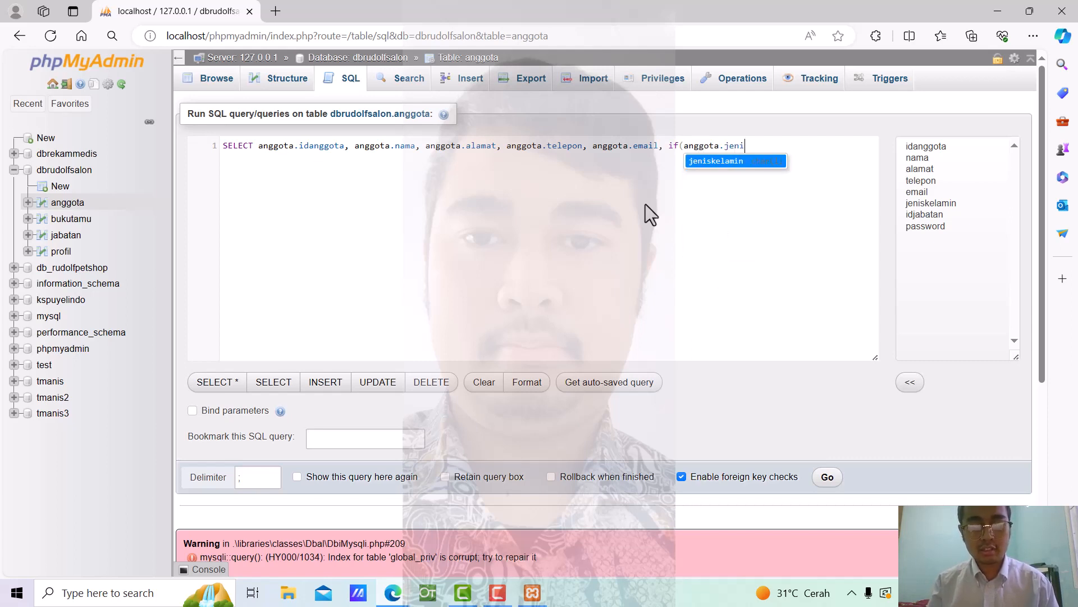
pyautogui.write('skelam')
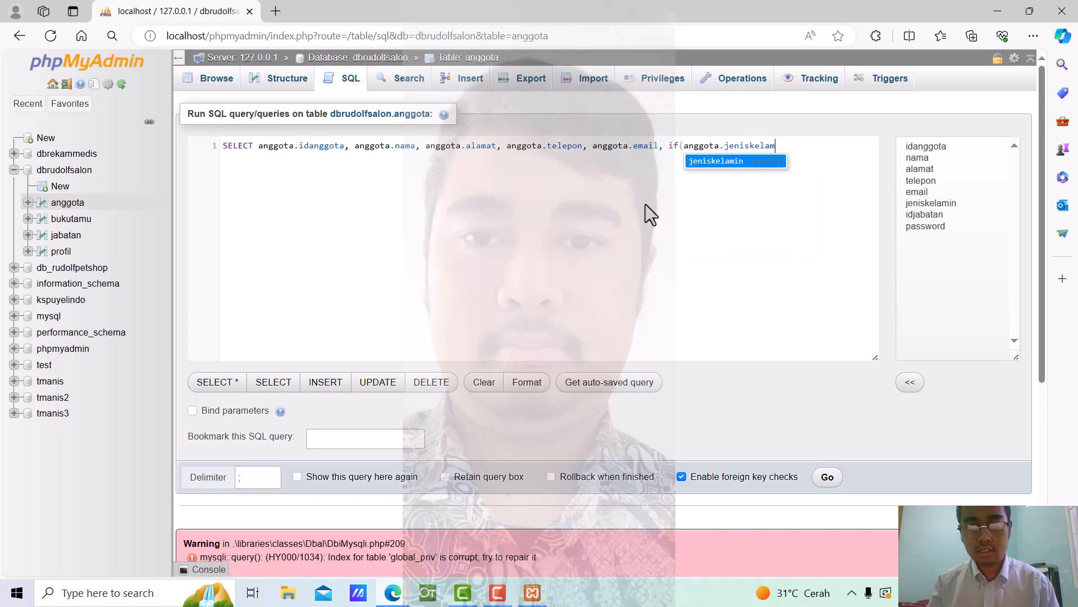
pyautogui.write('in = ')
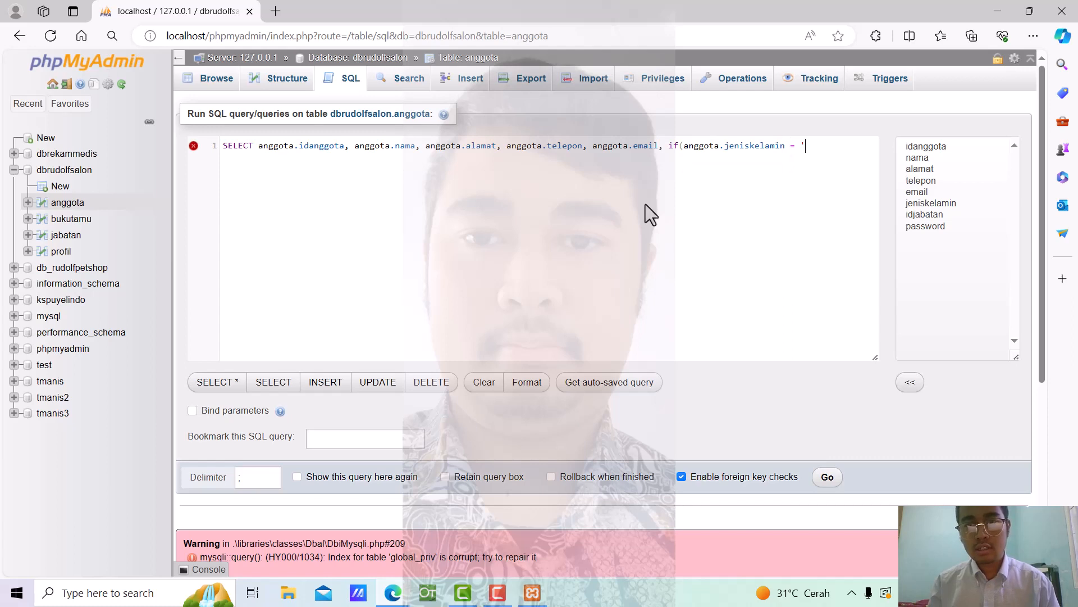
pyautogui.write("'")
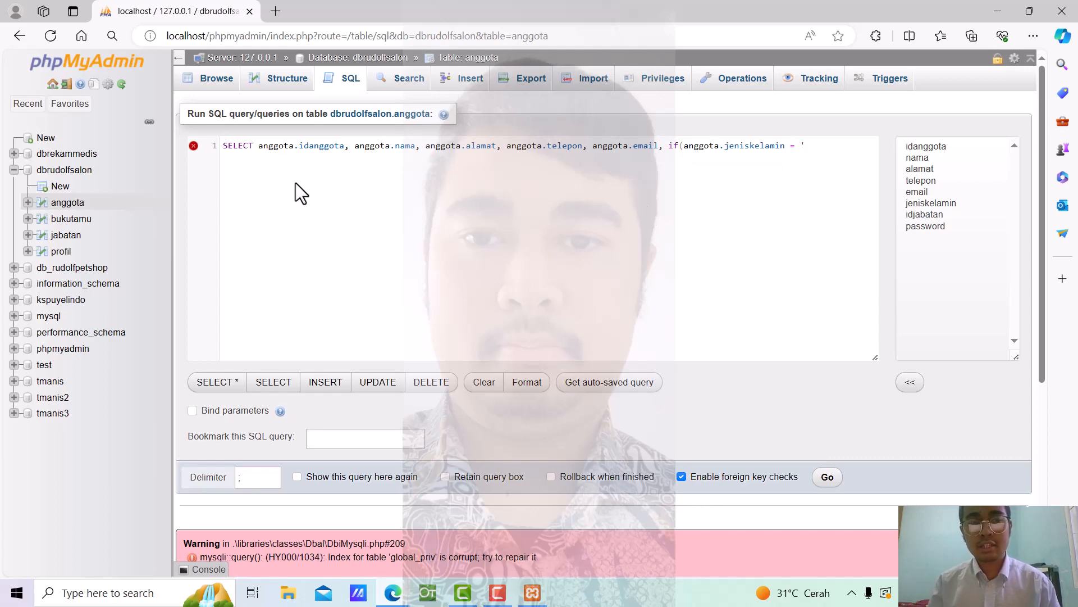
pyautogui.write('L')
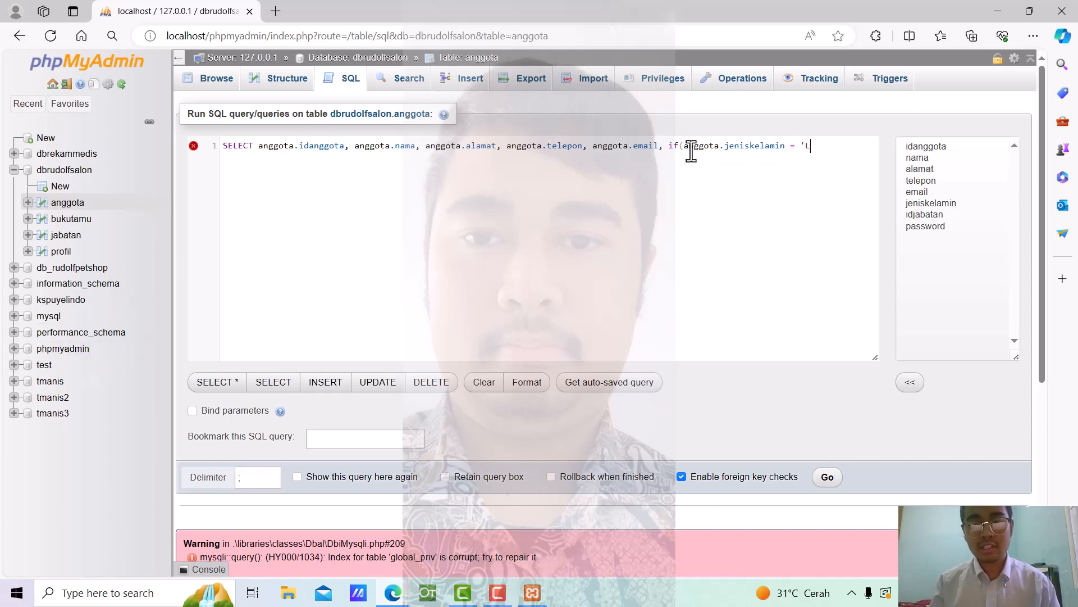
pyautogui.write("', '")
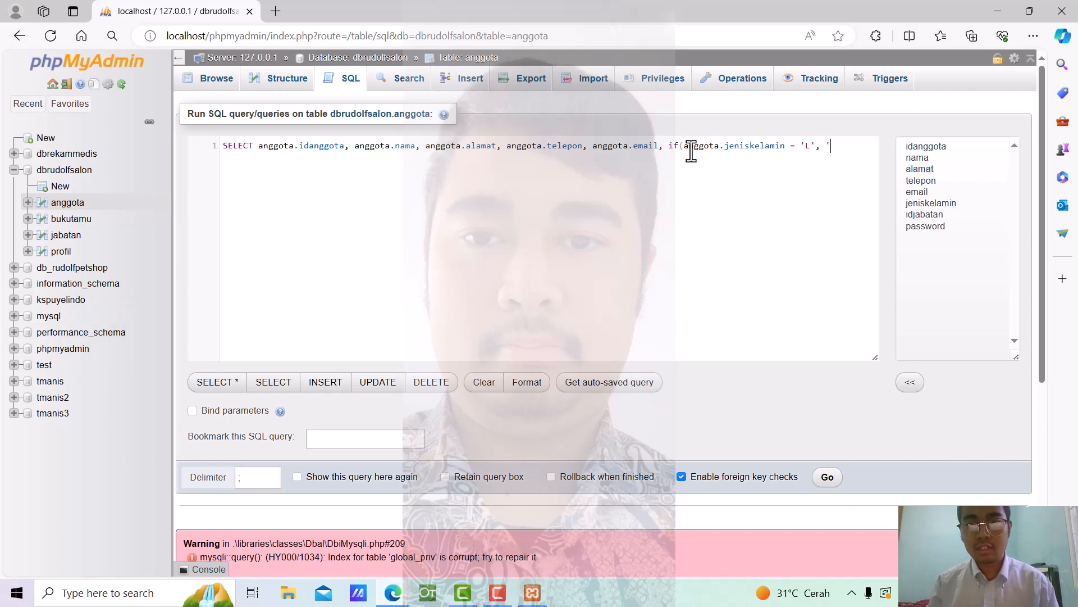
pyautogui.write(", '")
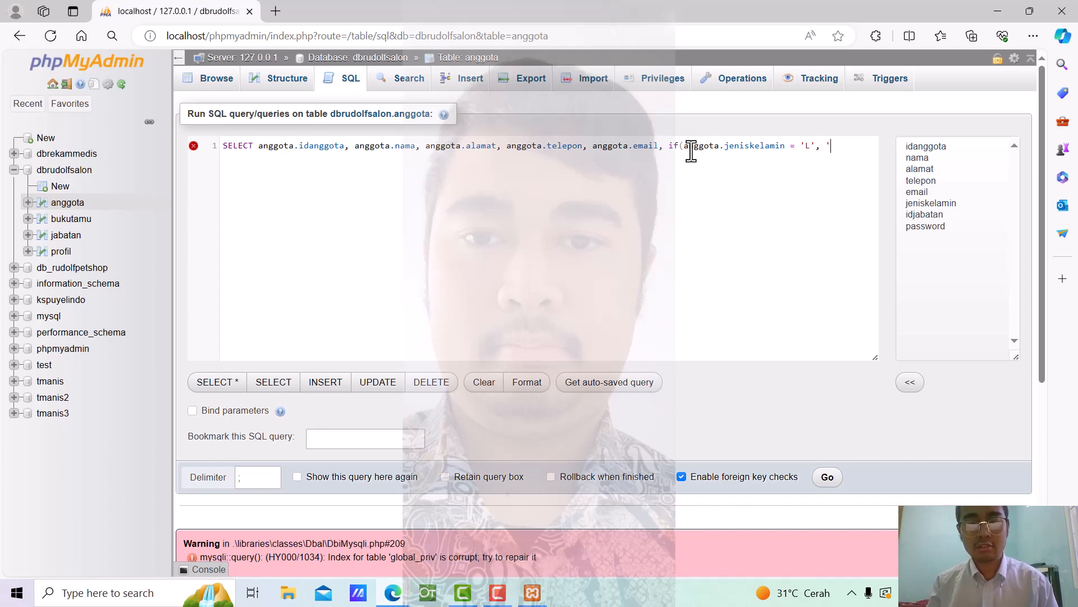
pyautogui.write('Laki')
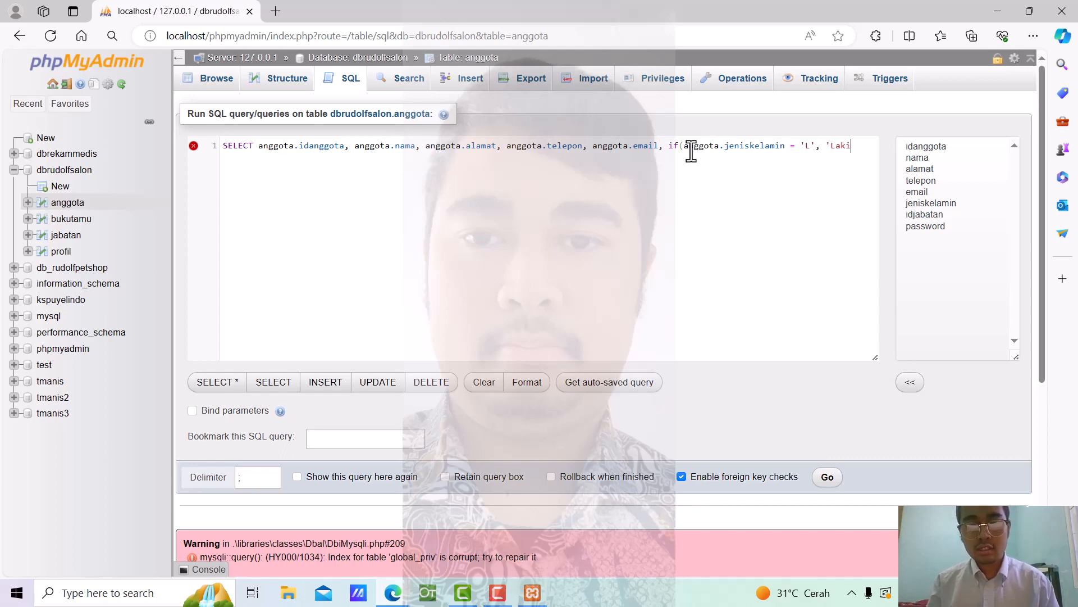
pyautogui.write('-Laki')
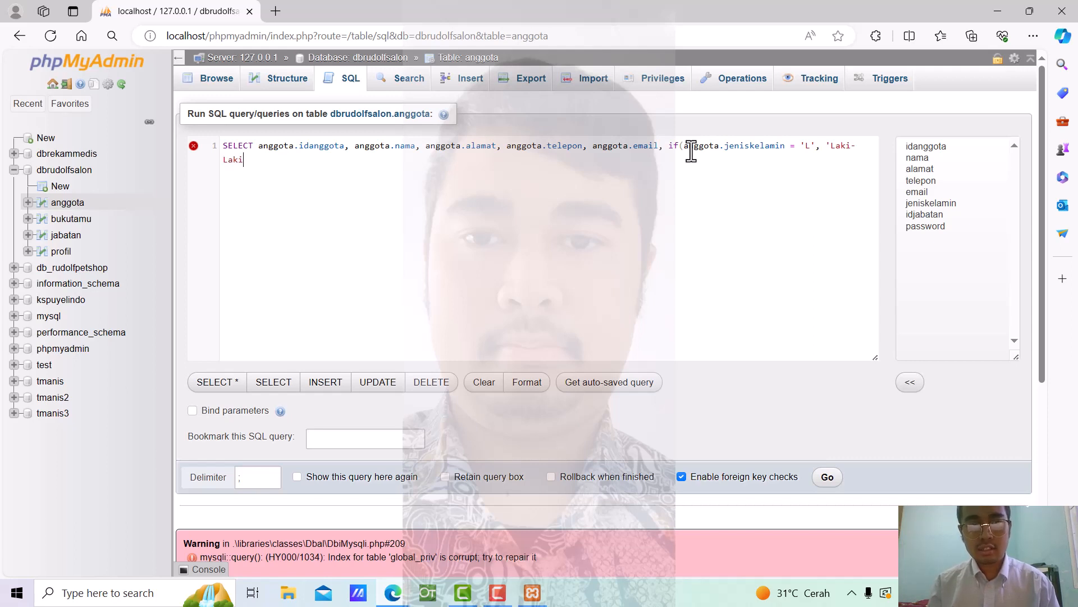
pyautogui.write("', ")
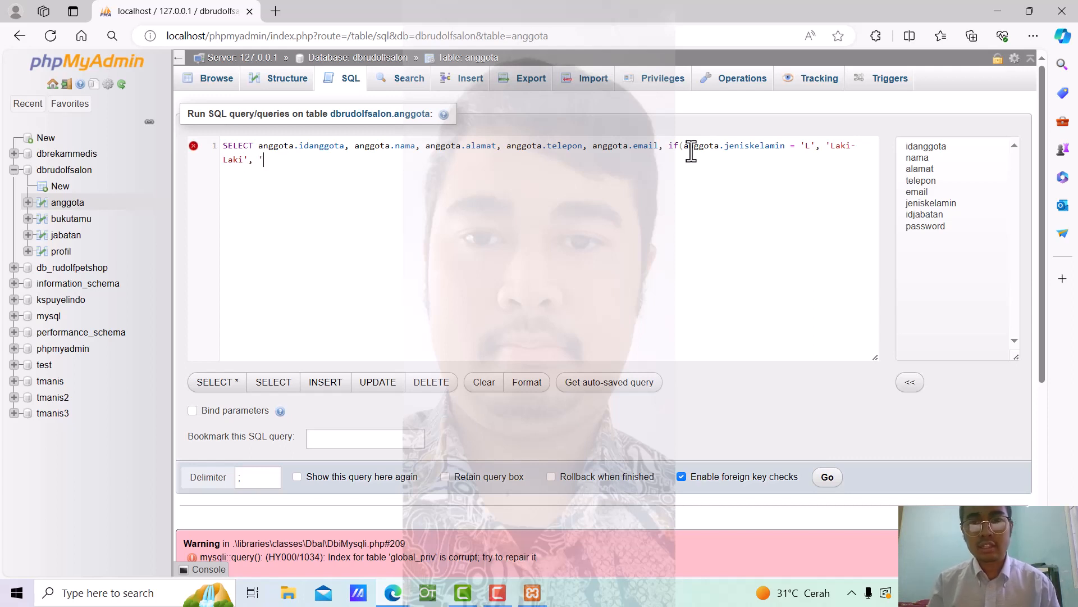
pyautogui.write("'Perempuan")
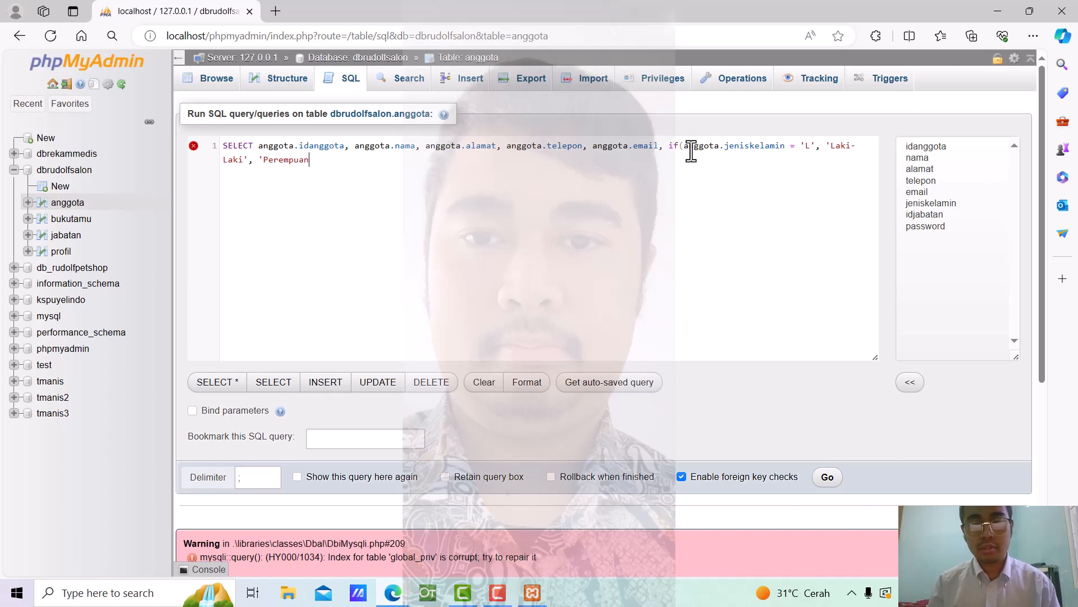
pyautogui.write("'")
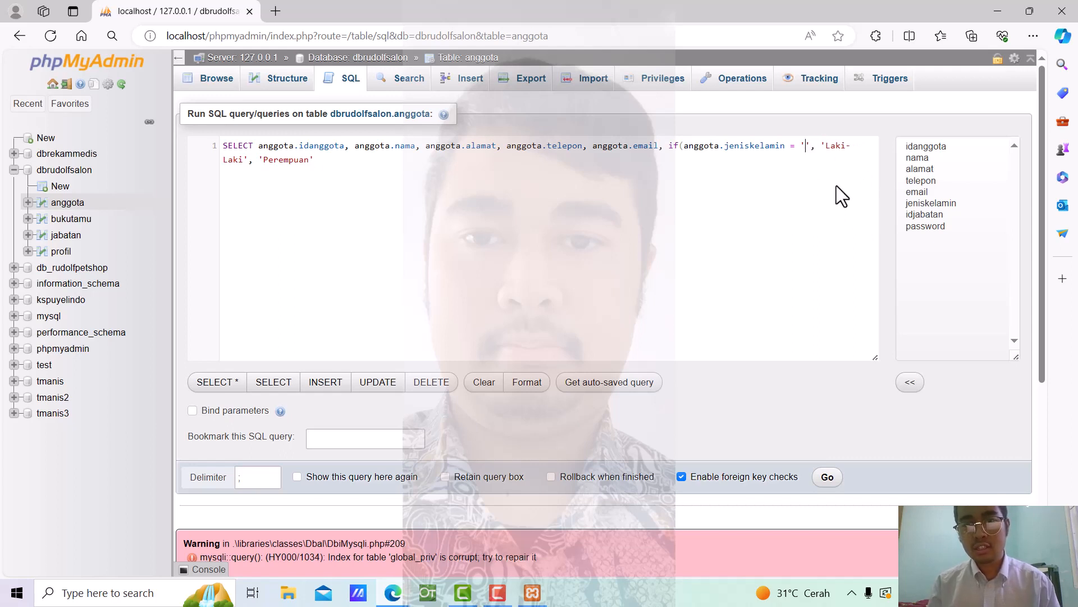
# Rework the IF's two result labels, retyping Perempuan and Laki-Laki in the quotes
pyautogui.press('BackSpace')
pyautogui.write('P')
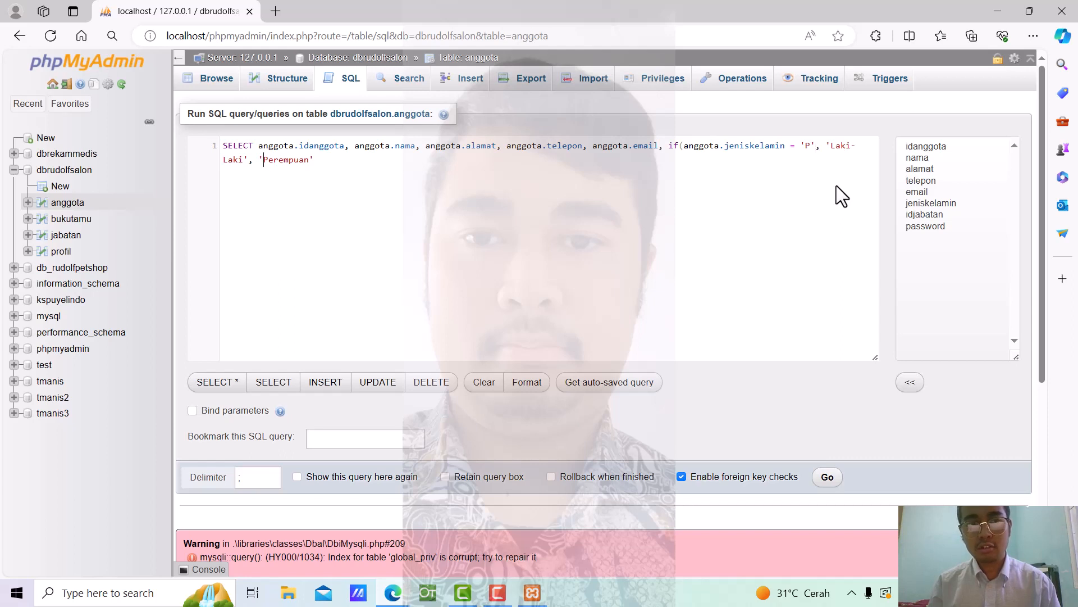
pyautogui.press('BackSpace')
pyautogui.press('BackSpace')
pyautogui.press('BackSpace')
pyautogui.press('BackSpace')
pyautogui.press('BackSpace')
pyautogui.press('BackSpace')
pyautogui.press('BackSpace')
pyautogui.press('BackSpace')
pyautogui.press('BackSpace')
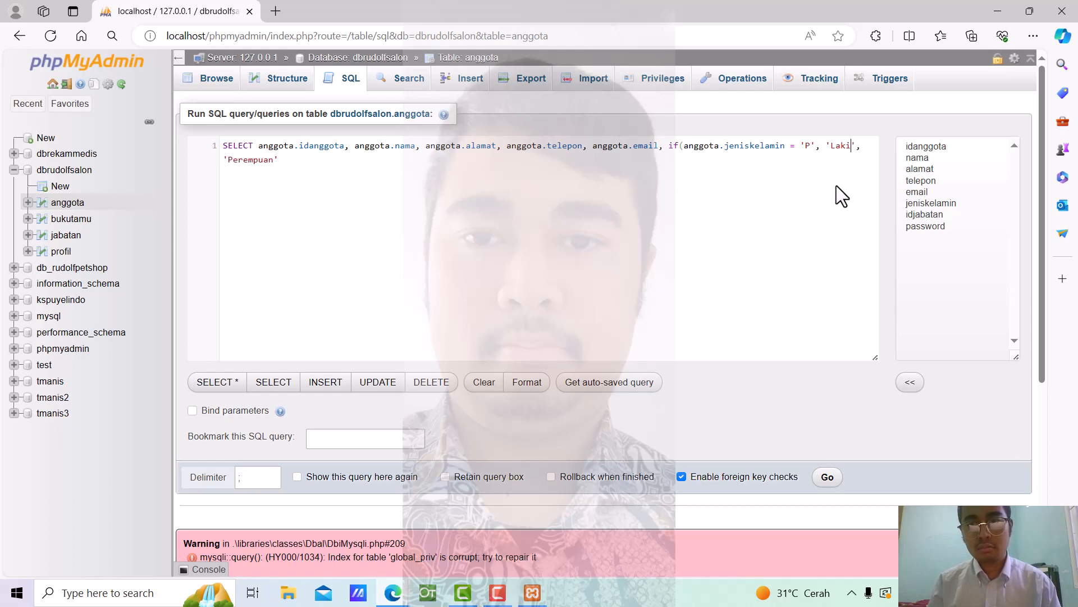
pyautogui.write('Perempu')
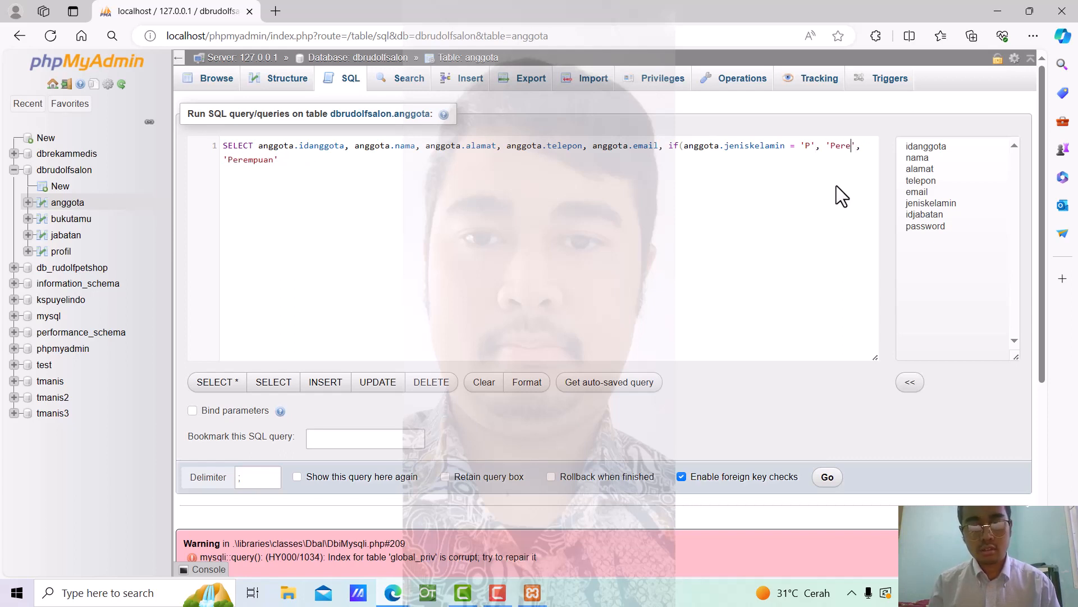
pyautogui.write('an')
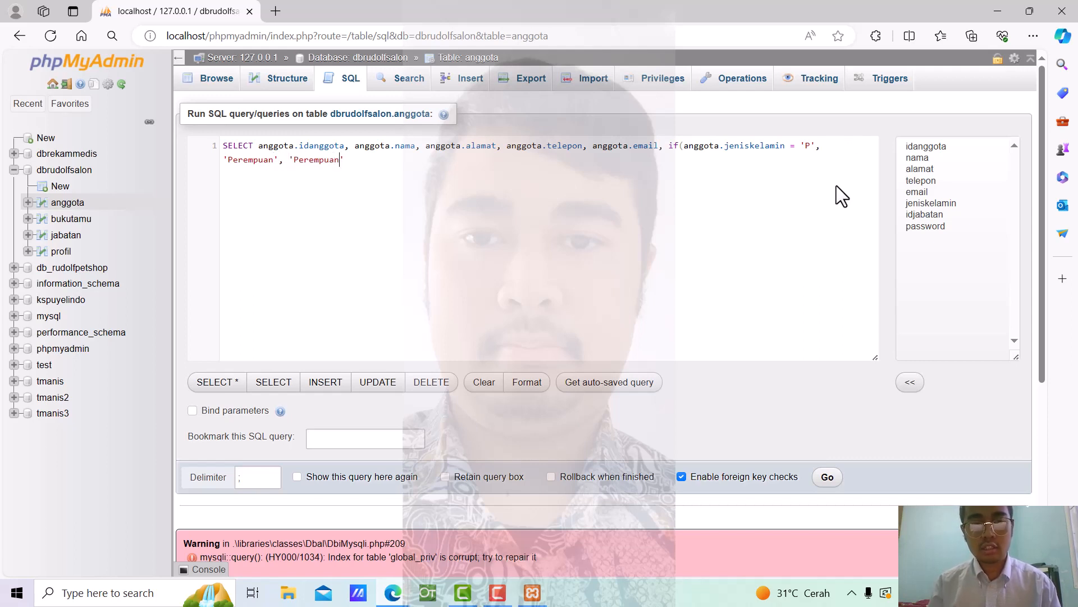
pyautogui.press('BackSpace')
pyautogui.press('BackSpace')
pyautogui.press('BackSpace')
pyautogui.press('BackSpace')
pyautogui.press('BackSpace')
pyautogui.press('BackSpace')
pyautogui.press('BackSpace')
pyautogui.press('BackSpace')
pyautogui.press('BackSpace')
pyautogui.write('Lak')
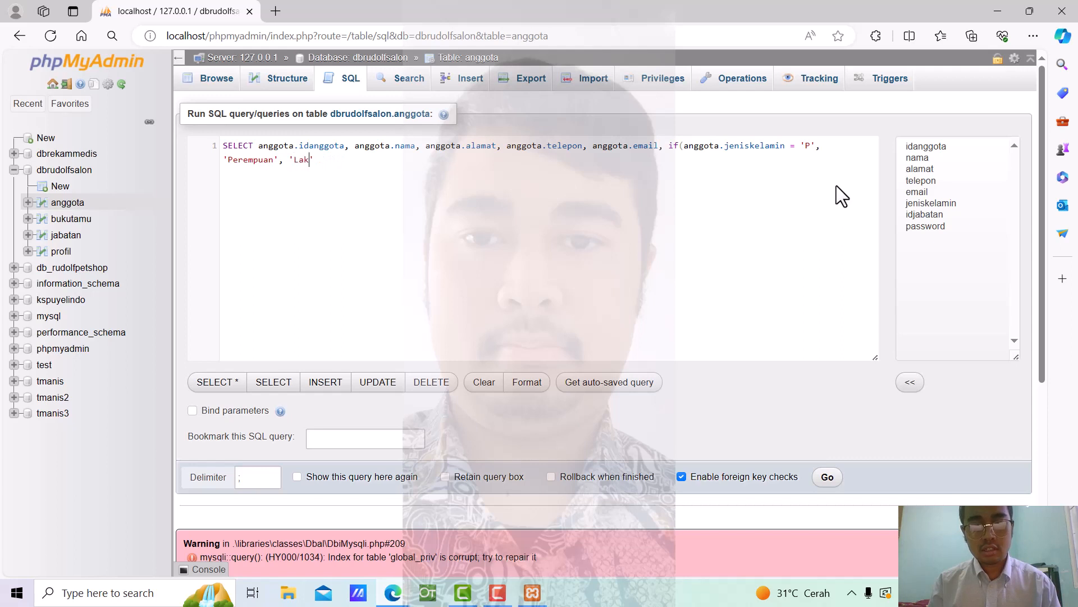
pyautogui.write('i-Laki')
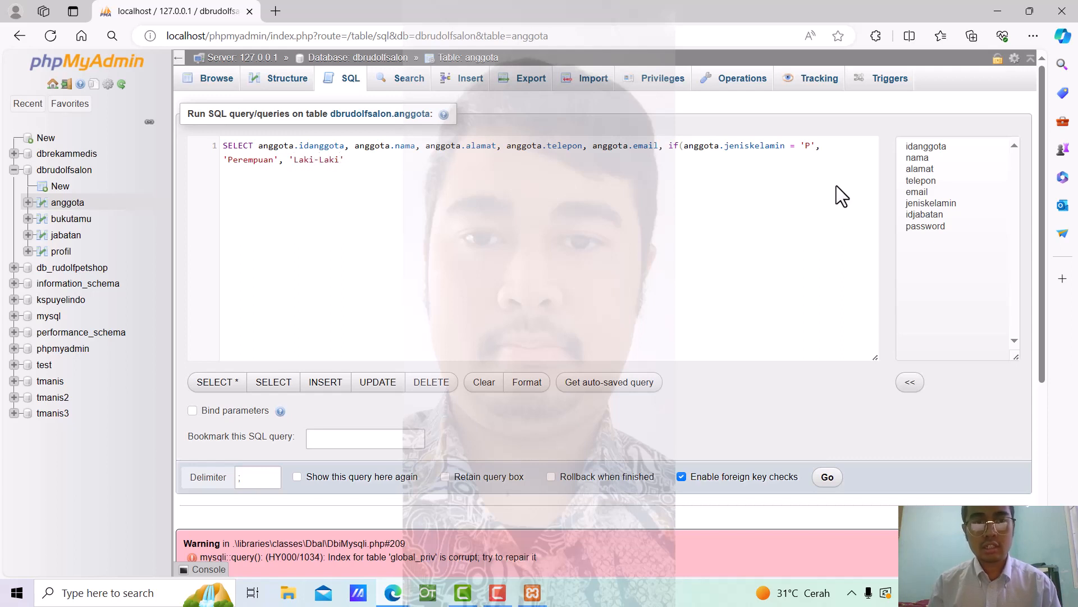
pyautogui.press('BackSpace')
pyautogui.press('BackSpace')
pyautogui.press('BackSpace')
pyautogui.press('BackSpace')
pyautogui.press('BackSpace')
pyautogui.press('BackSpace')
pyautogui.press('BackSpace')
pyautogui.press('BackSpace')
pyautogui.press('BackSpace')
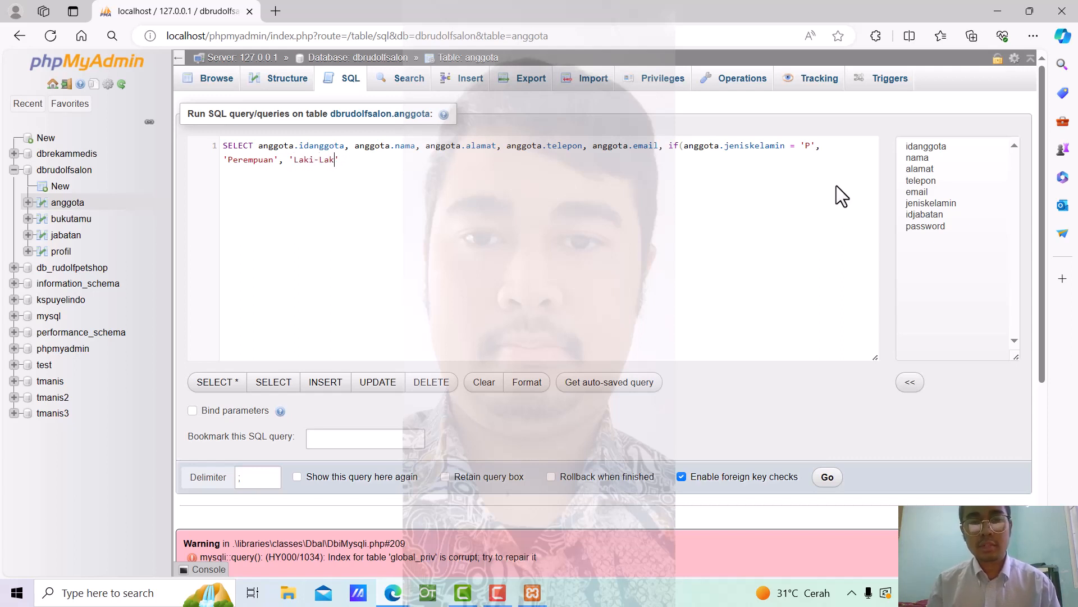
pyautogui.write('Perempuan')
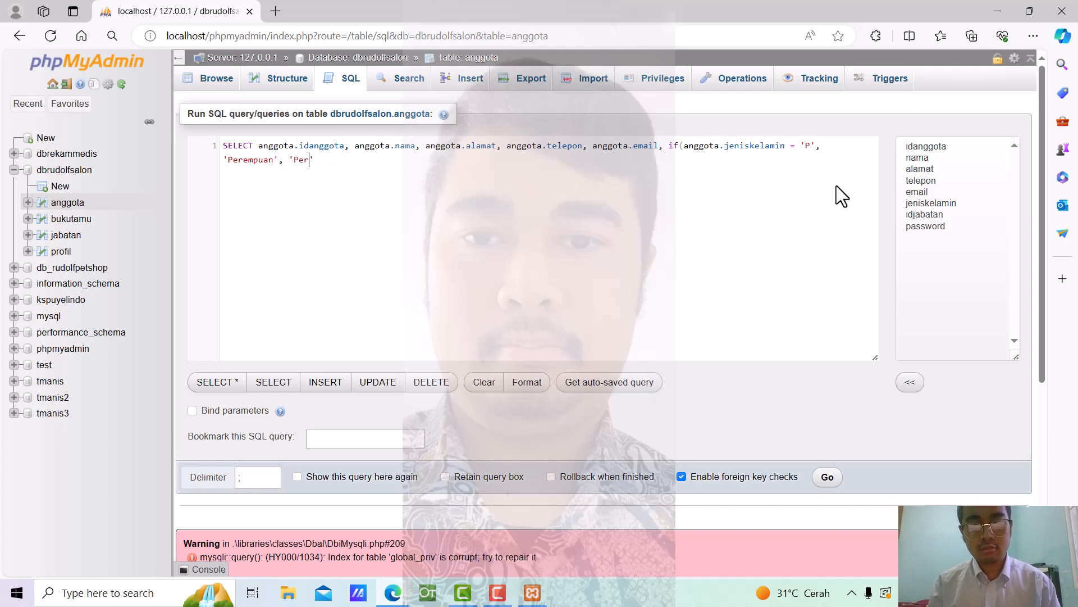
pyautogui.press('BackSpace')
pyautogui.press('BackSpace')
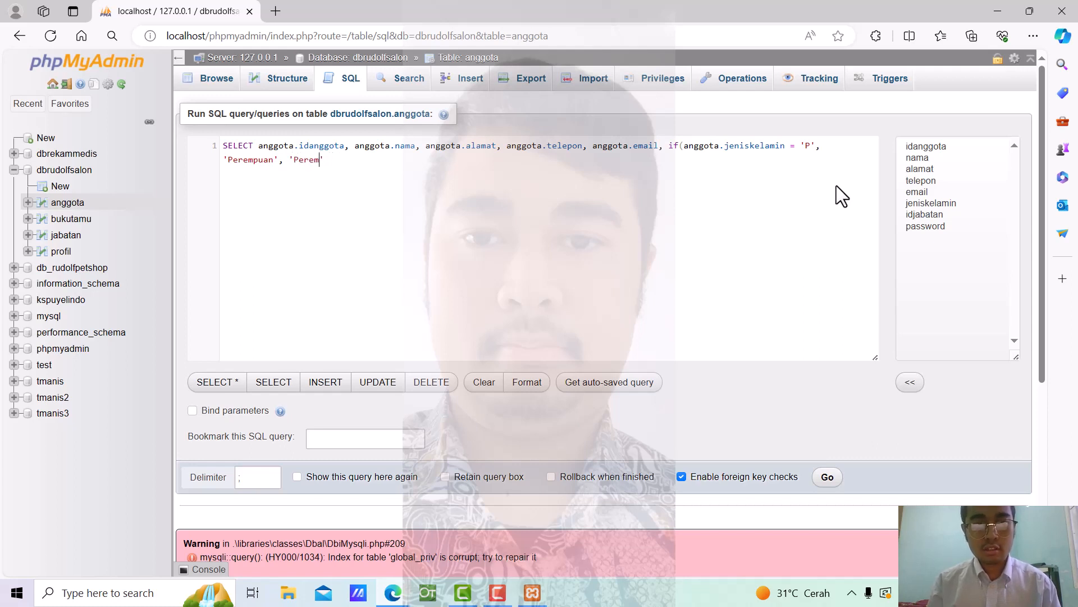
pyautogui.write('pan')
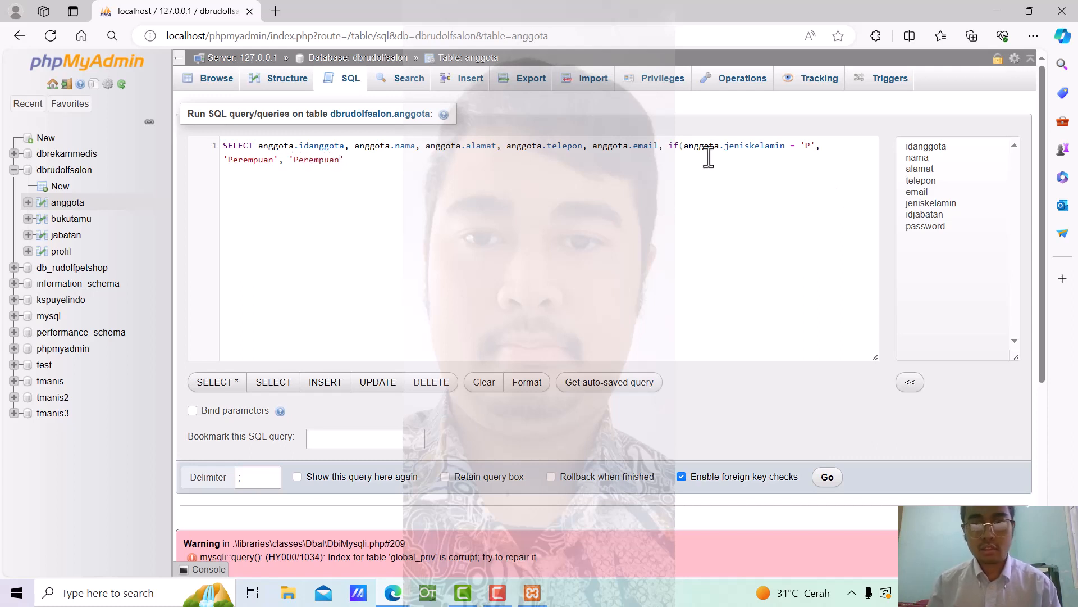
pyautogui.press('BackSpace')
pyautogui.press('BackSpace')
pyautogui.press('BackSpace')
pyautogui.press('BackSpace')
pyautogui.press('BackSpace')
pyautogui.press('BackSpace')
pyautogui.press('BackSpace')
pyautogui.press('BackSpace')
pyautogui.press('BackSpace')
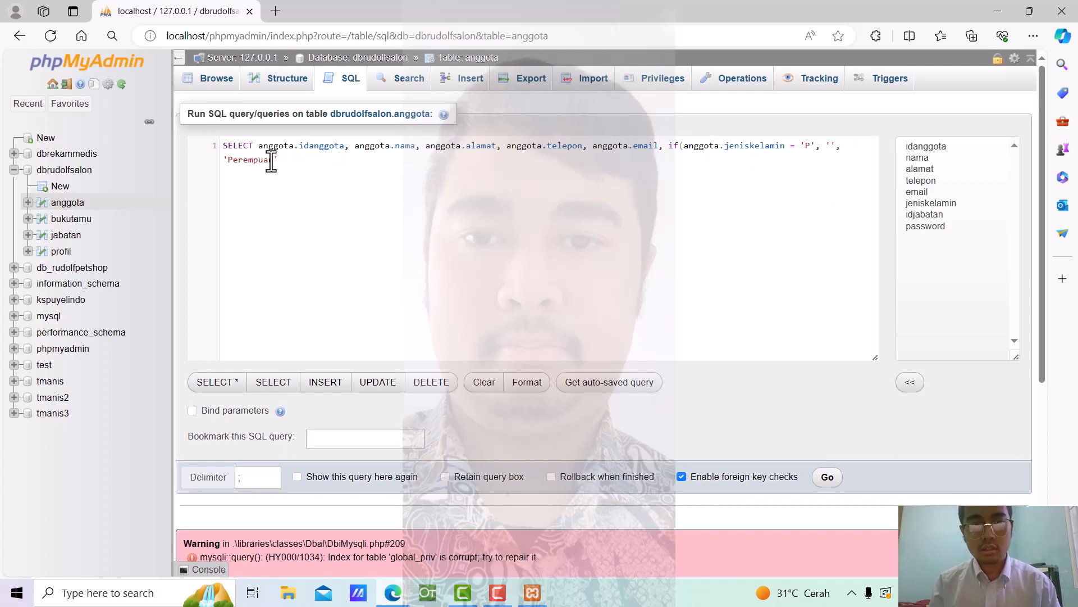
pyautogui.write('Laki-Lak')
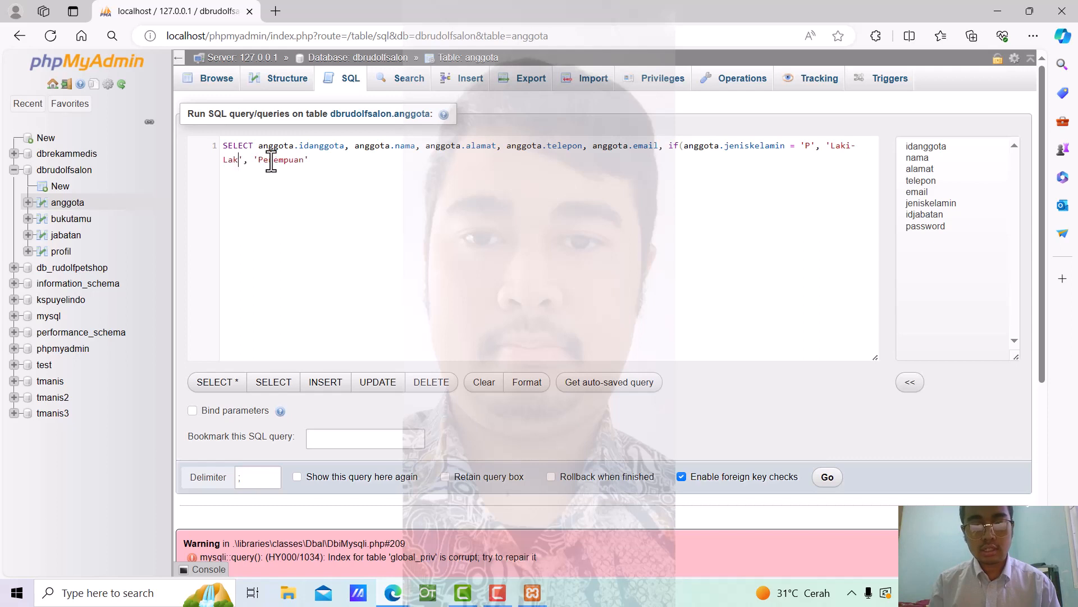
pyautogui.write('i')
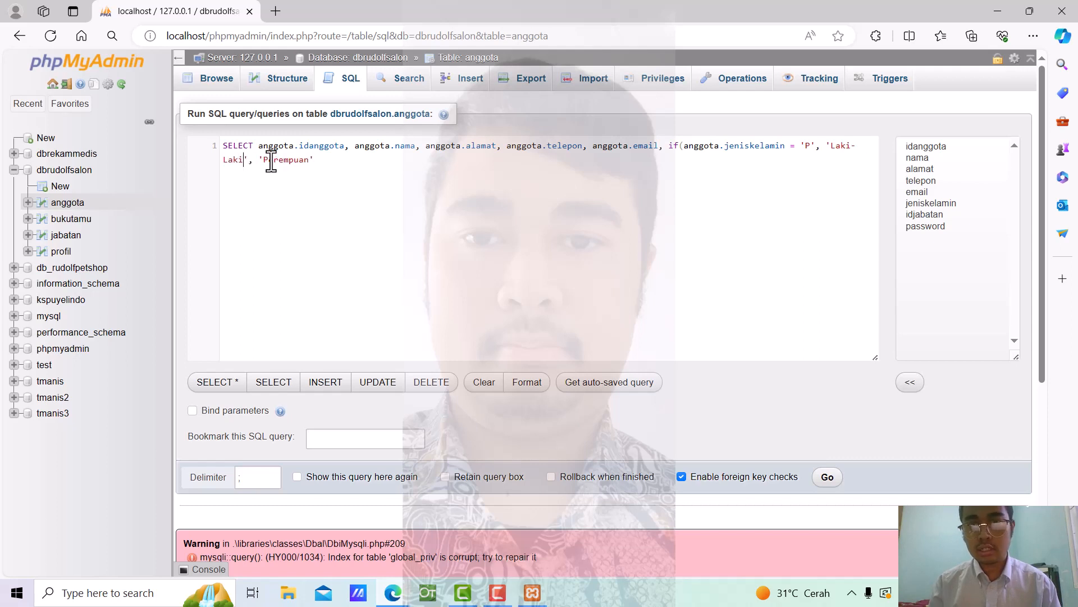
# Set the IF's comparison value back to 'L' in place of 'P'
pyautogui.click(813, 152)
pyautogui.press('BackSpace')
pyautogui.write('L')
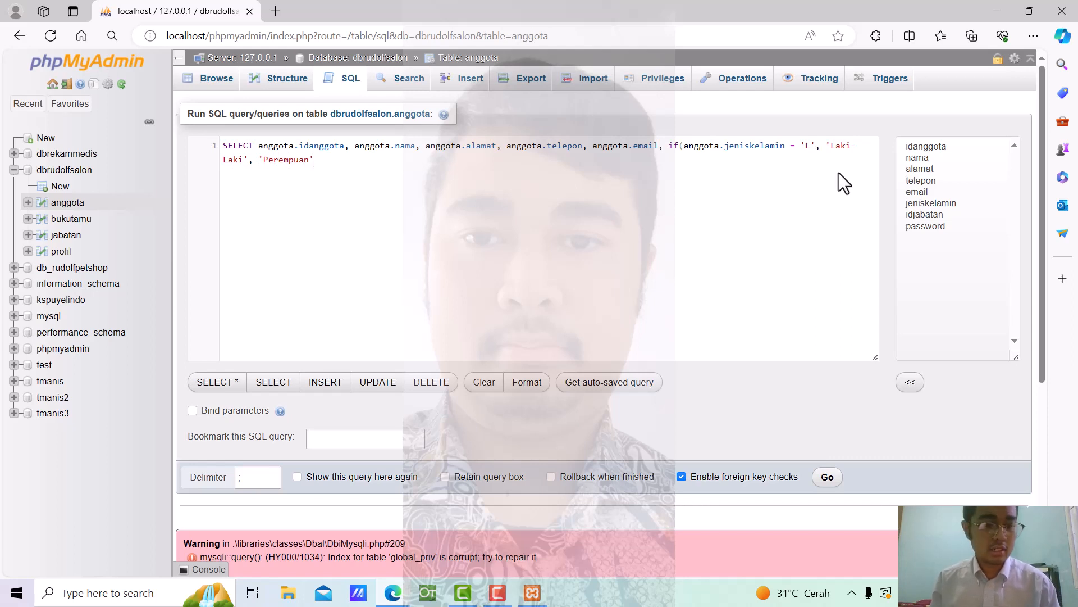
# Close the IF with ') as jeniskelamin' and append jabatan.namajabatan to the column list
pyautogui.write(')')
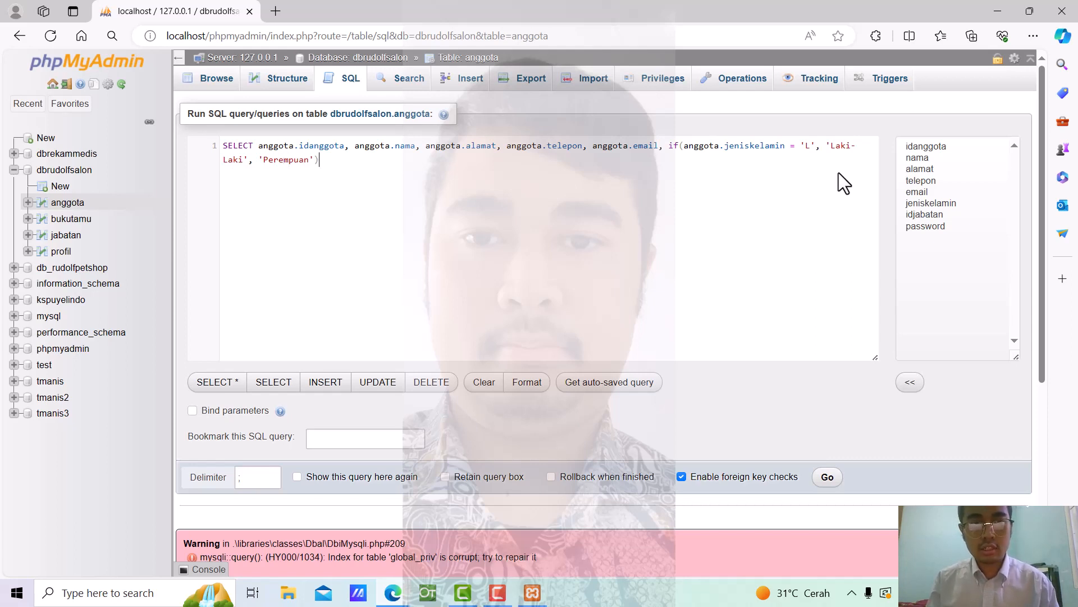
pyautogui.write(' a')
pyautogui.write('s jeniskelam')
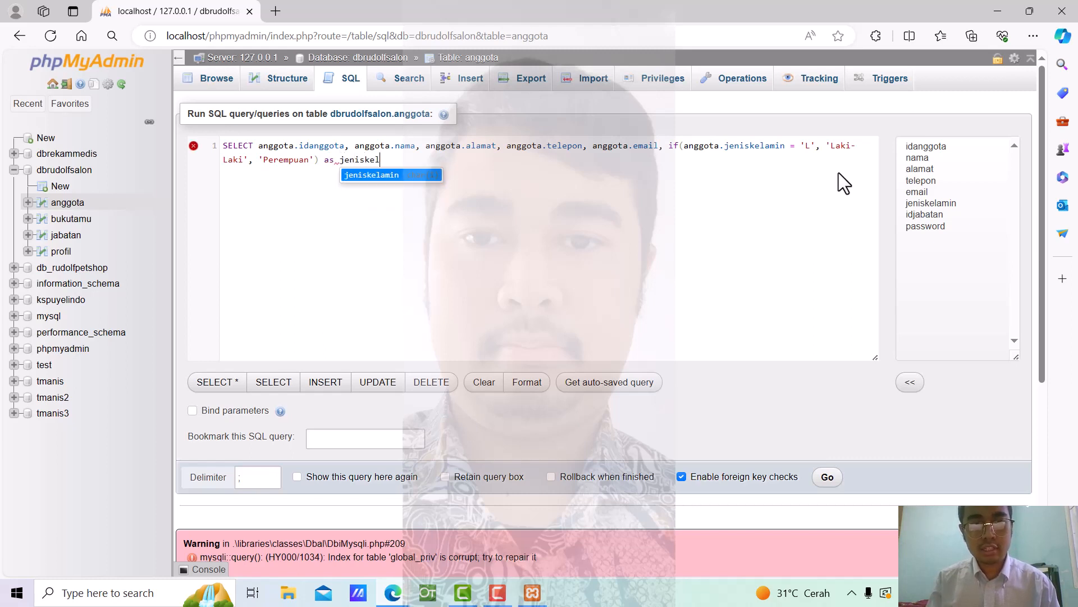
pyautogui.write('in')
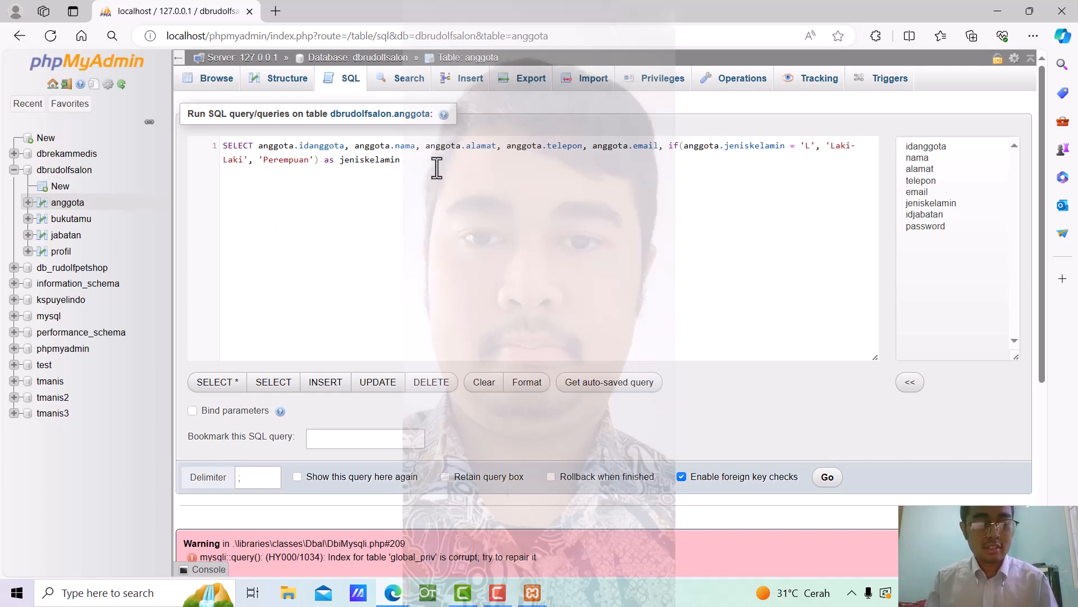
pyautogui.write(',')
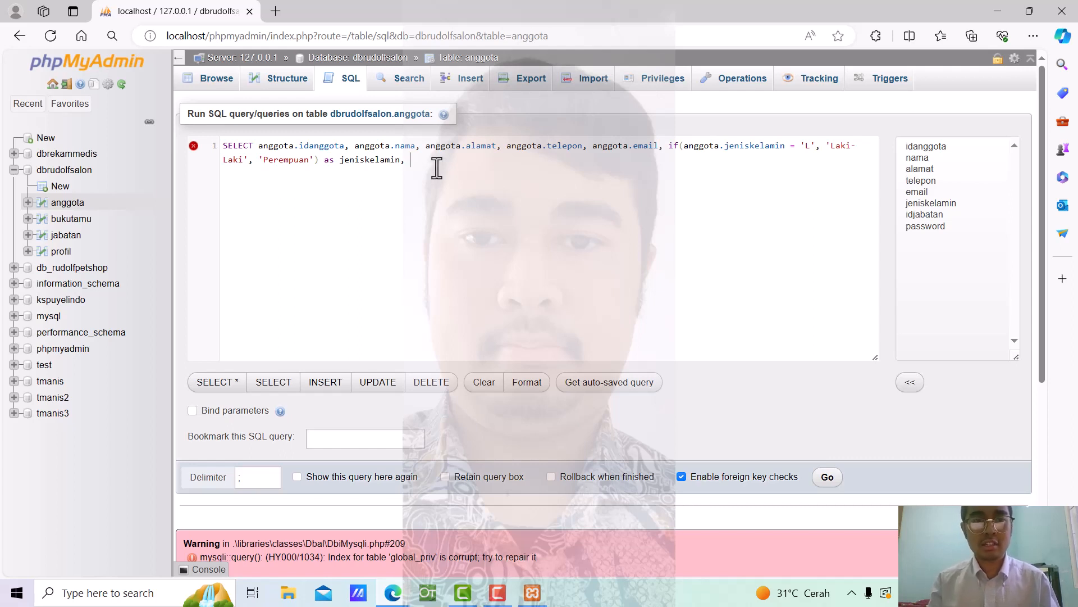
pyautogui.write('jab')
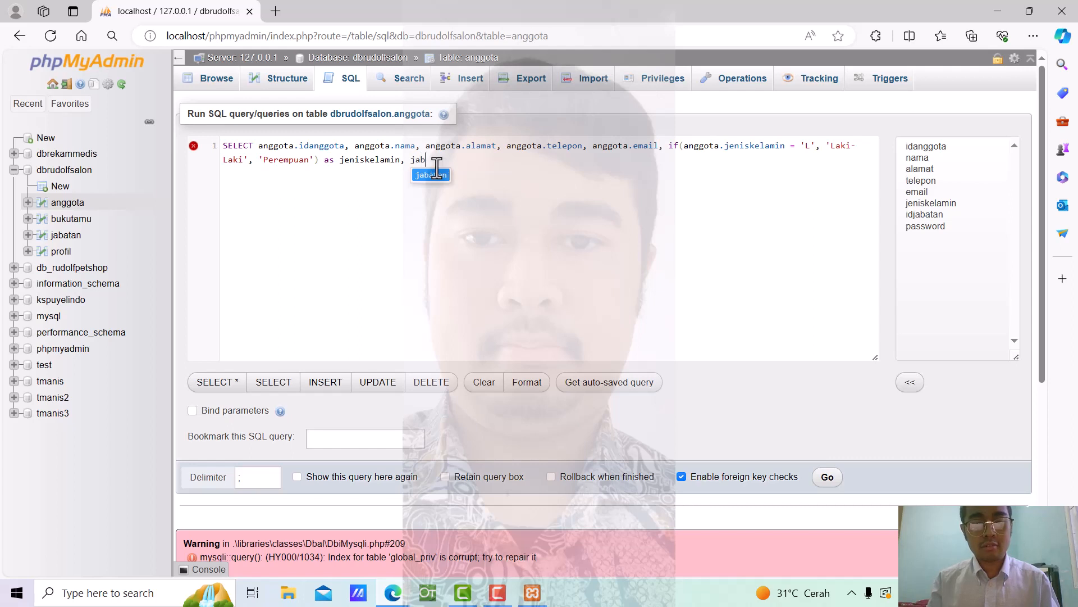
pyautogui.write('atan. ')
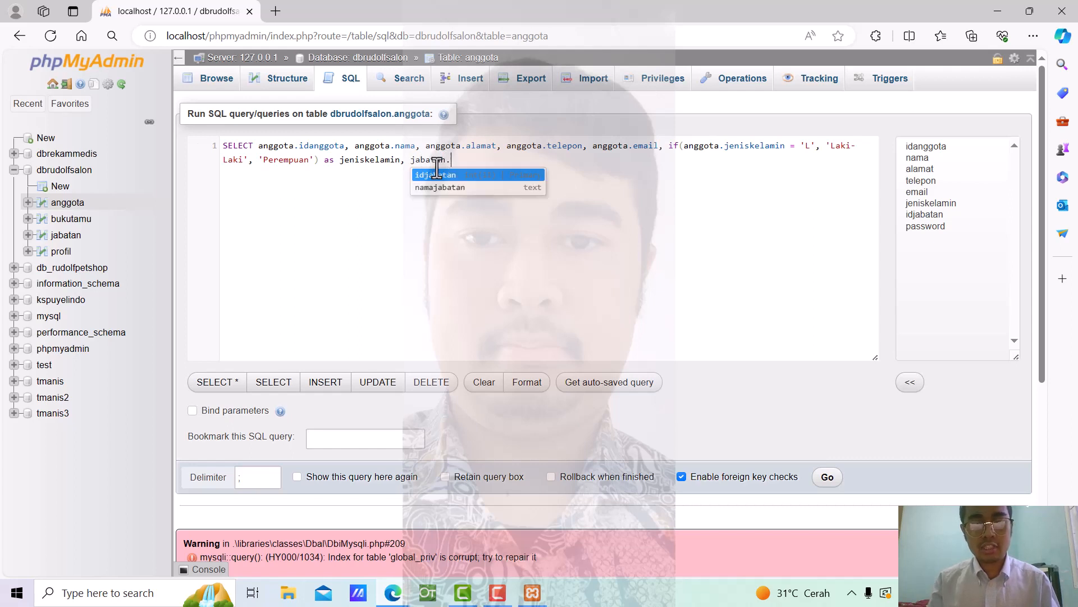
pyautogui.write('nama')
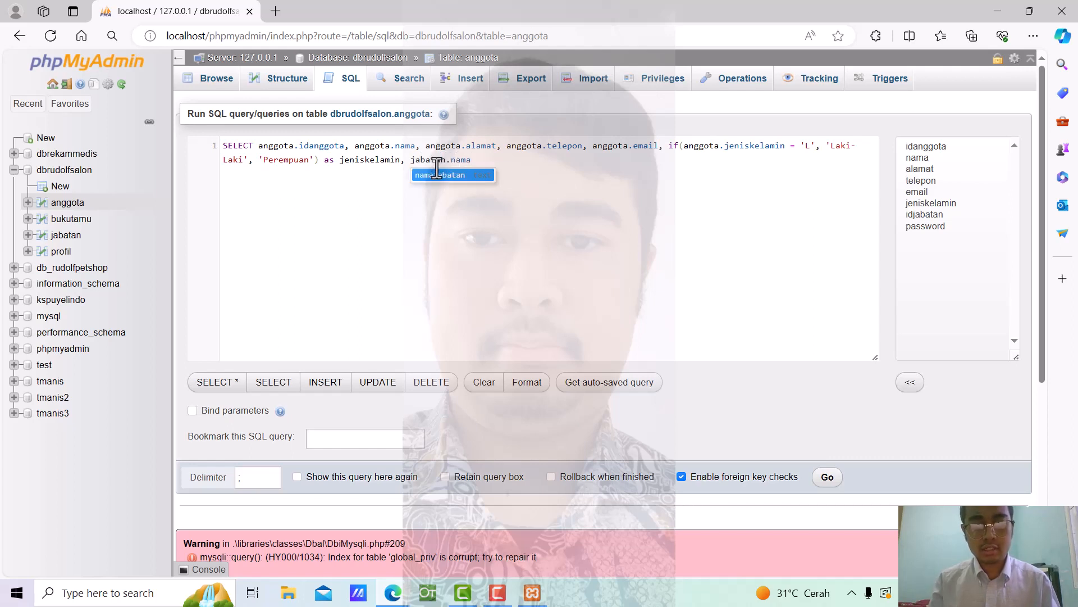
pyautogui.write('jabatan')
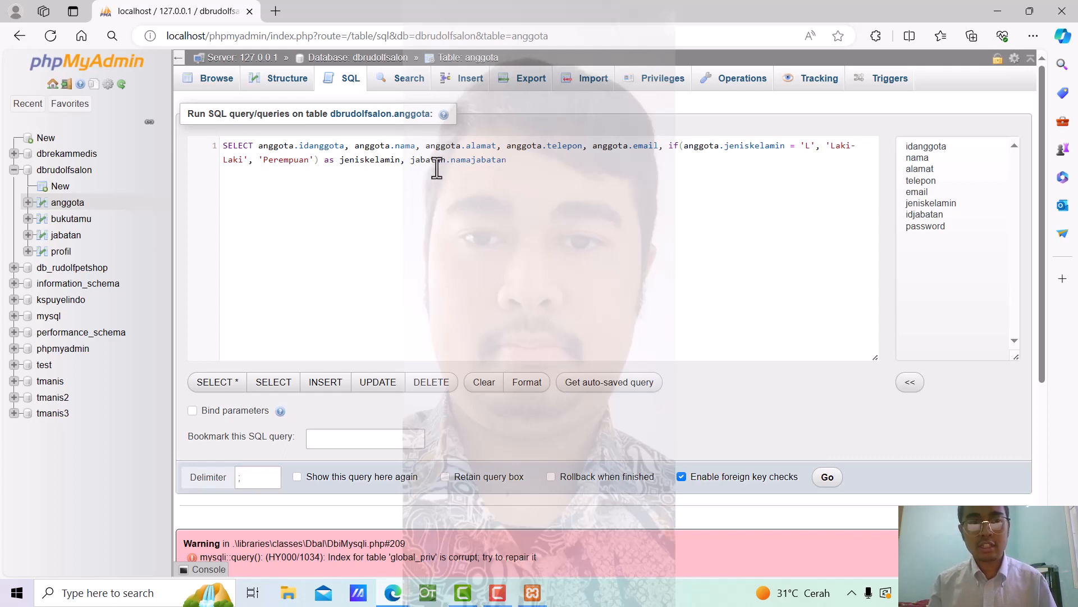
# Append FROM anggota, jabatan WHERE to the end of the query
pyautogui.write('F')
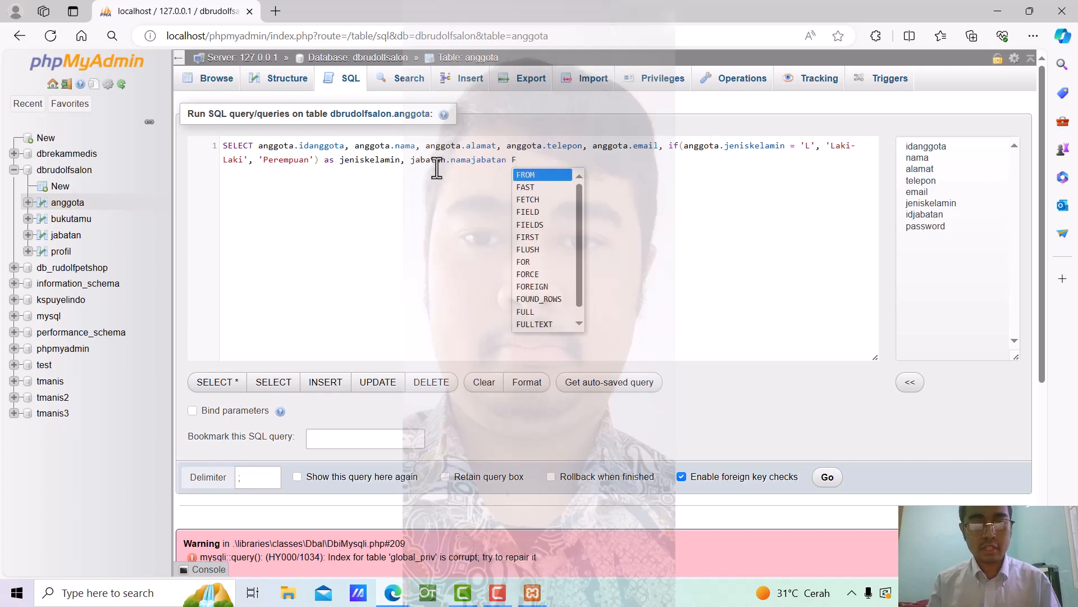
pyautogui.write('ROM ')
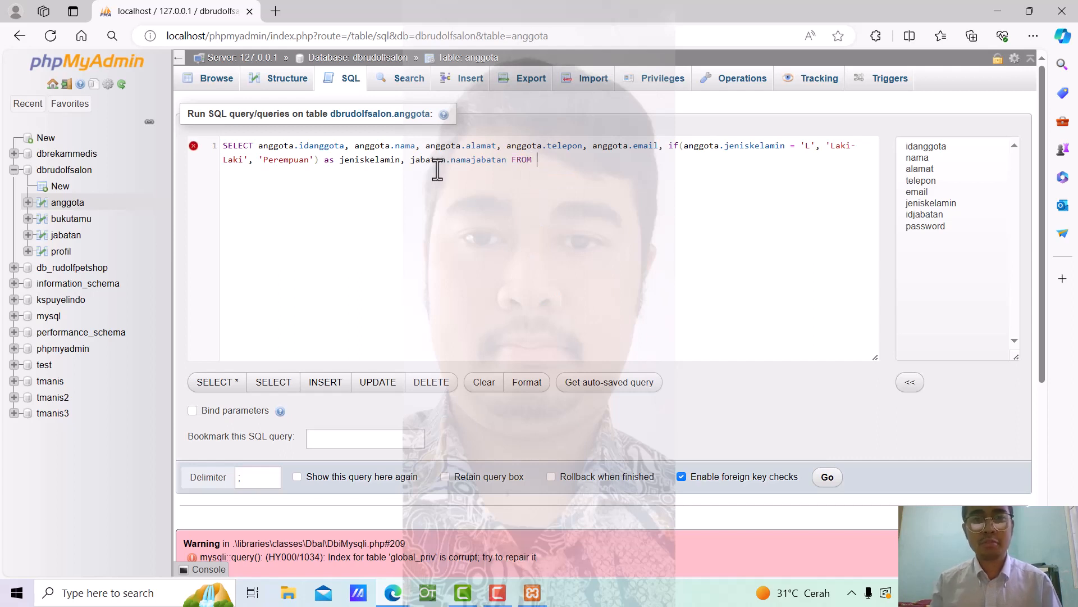
pyautogui.write('anggota')
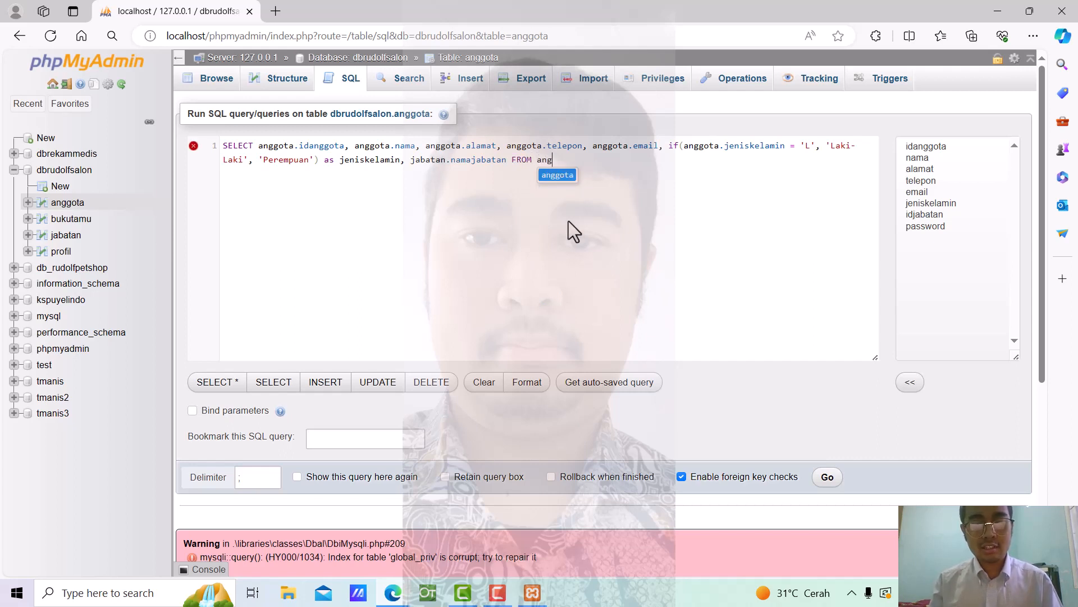
pyautogui.write(', ')
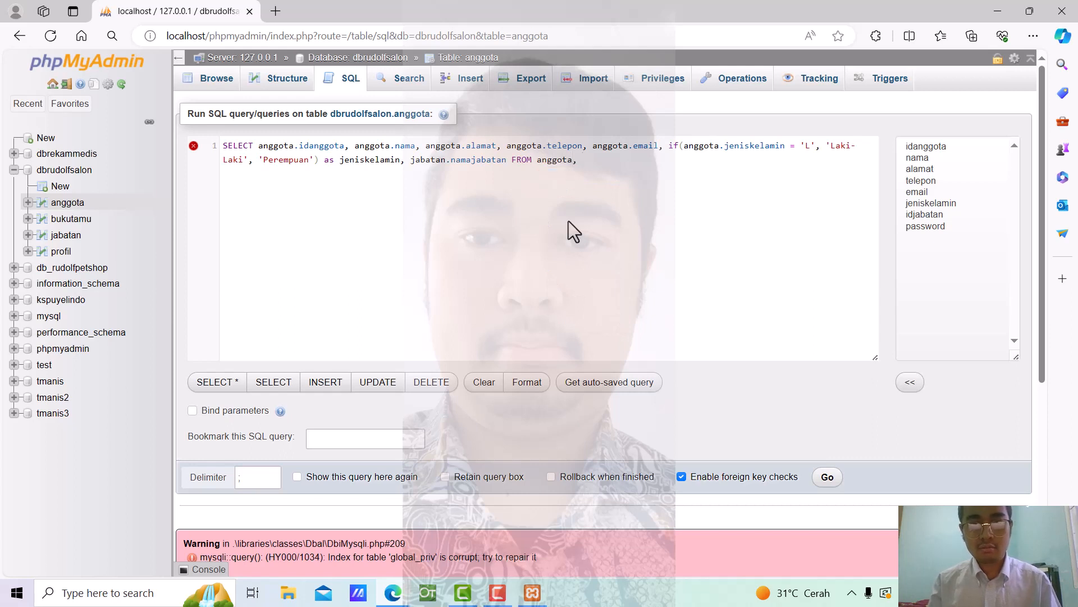
pyautogui.write('jabatan')
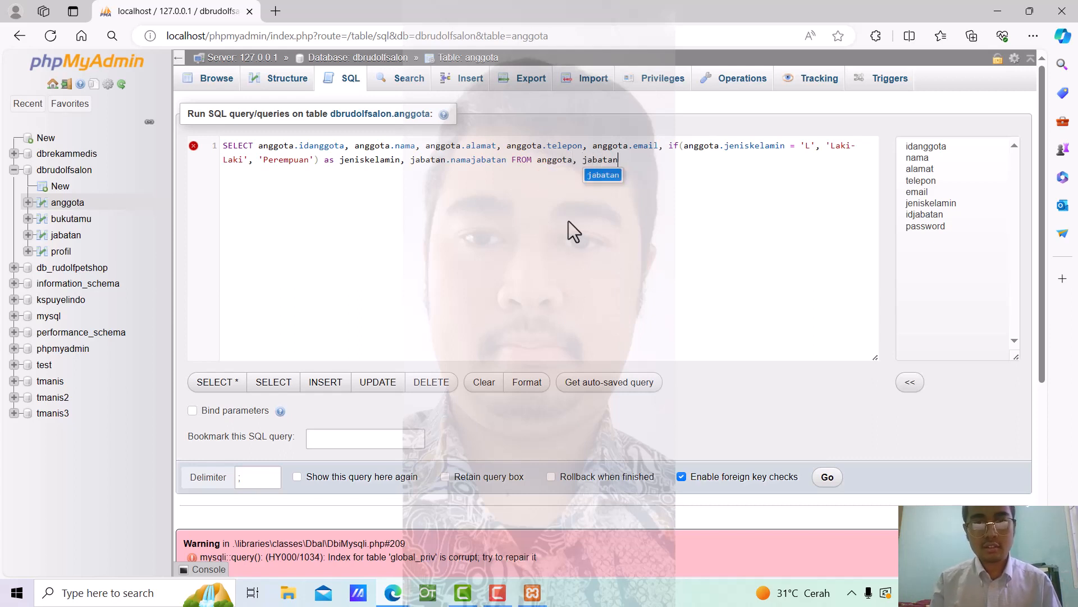
pyautogui.write(' WHERE')
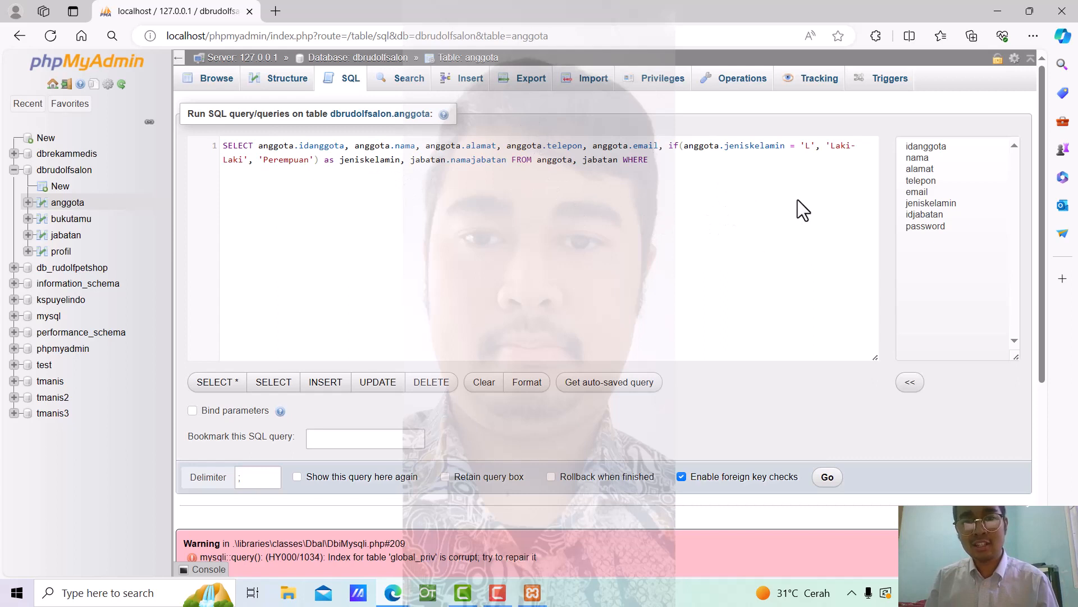
# Add the condition anggota.idjabatan = jabatan.idjabatan and run the query, returning 2 rows
pyautogui.write('an')
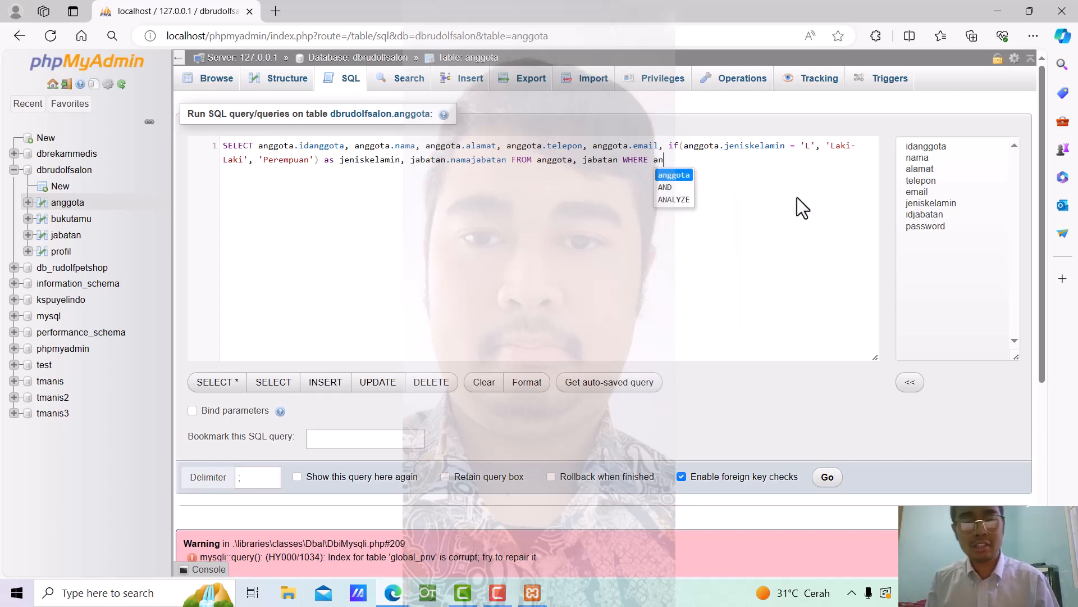
pyautogui.write('ggota')
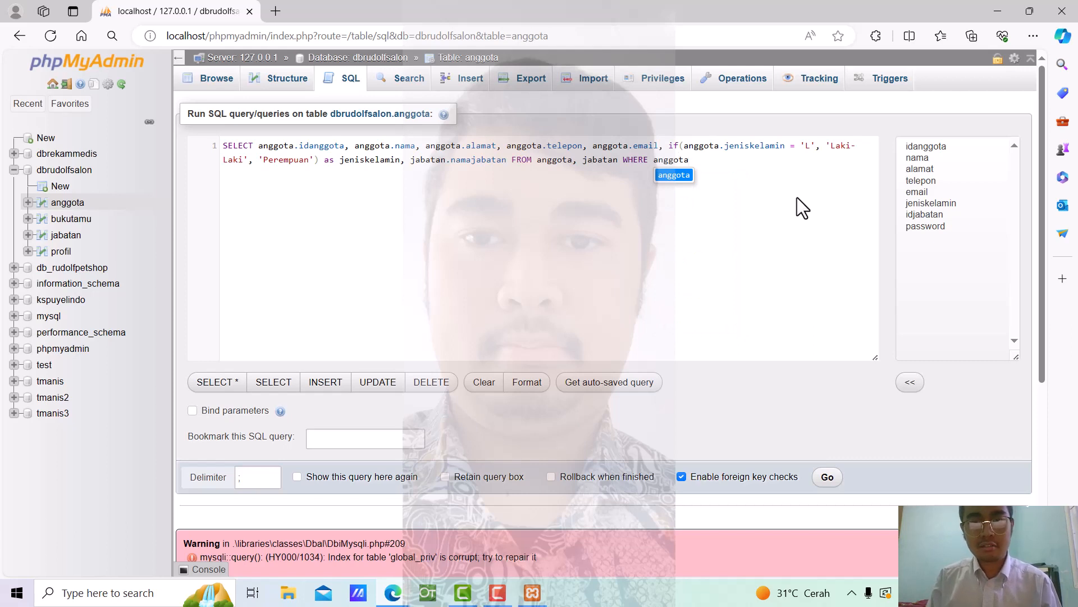
pyautogui.write('.id')
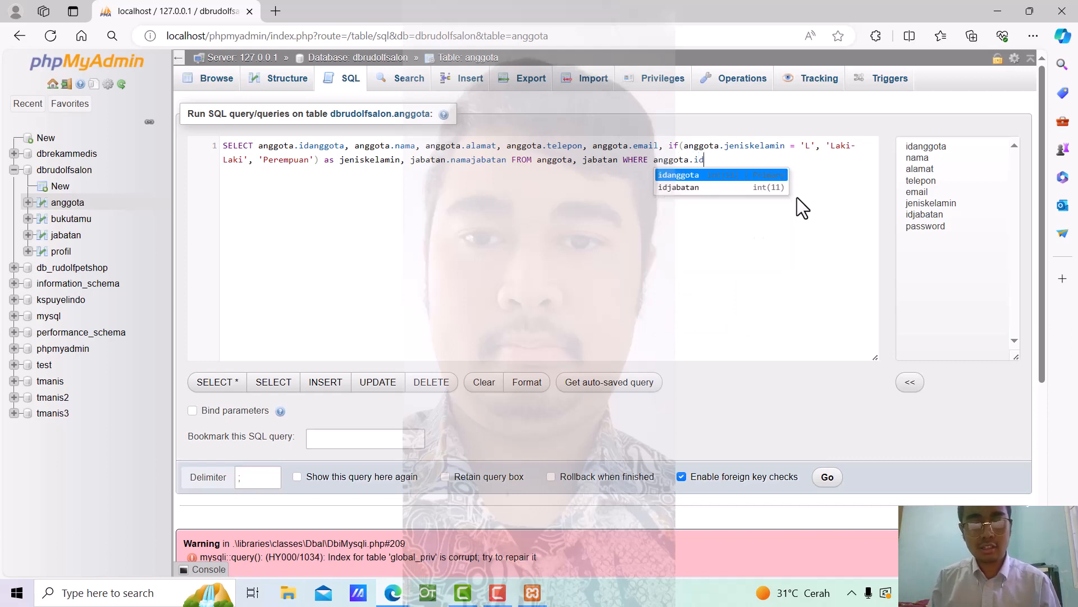
pyautogui.write('jabatan ')
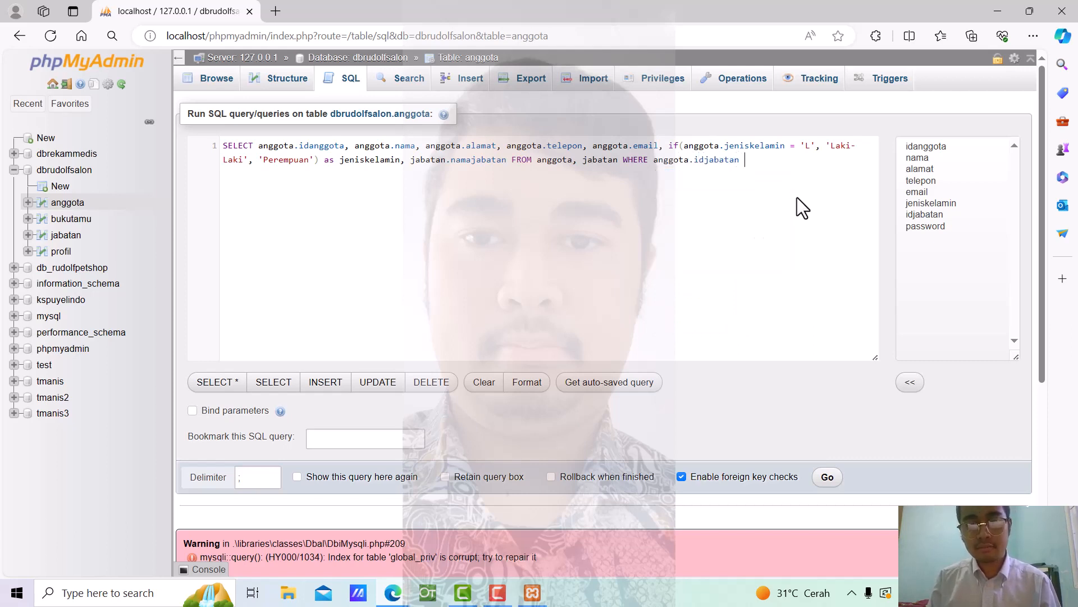
pyautogui.write('=')
pyautogui.write(' jabatan')
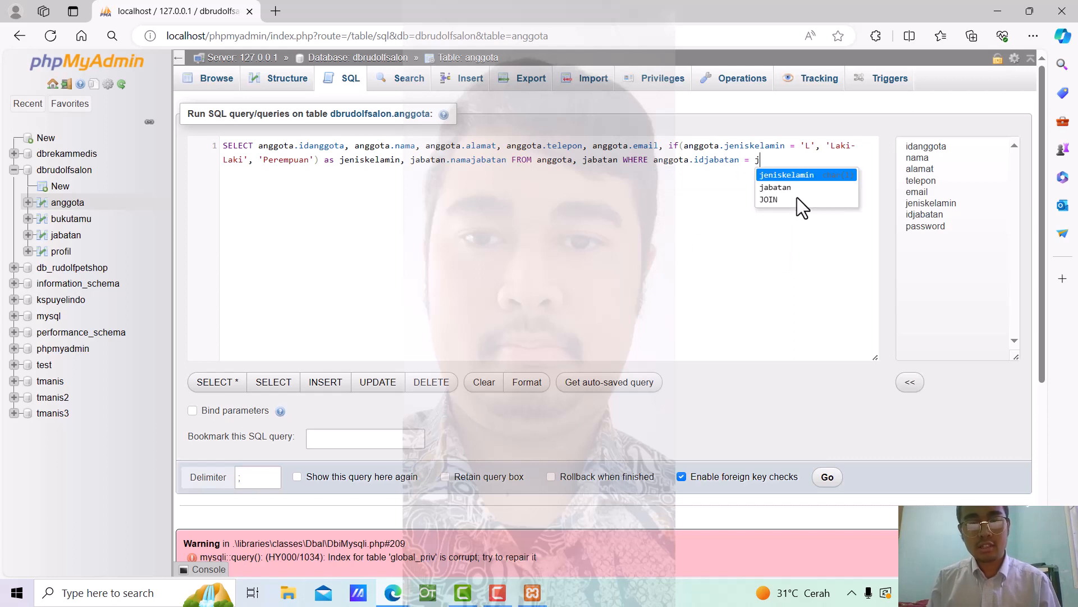
pyautogui.write('.idjabatan')
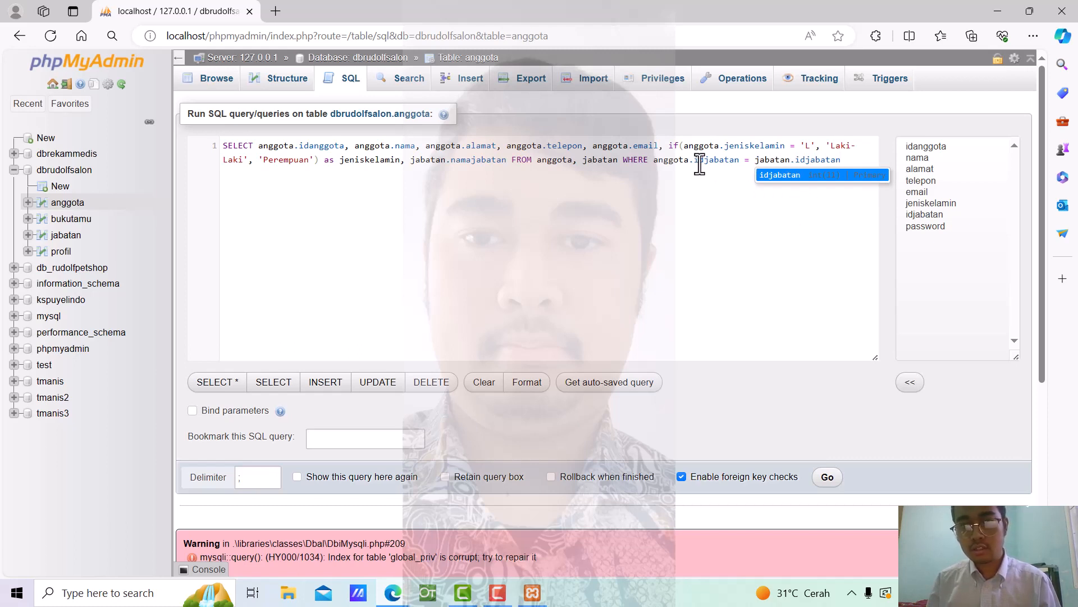
pyautogui.click(730, 161)
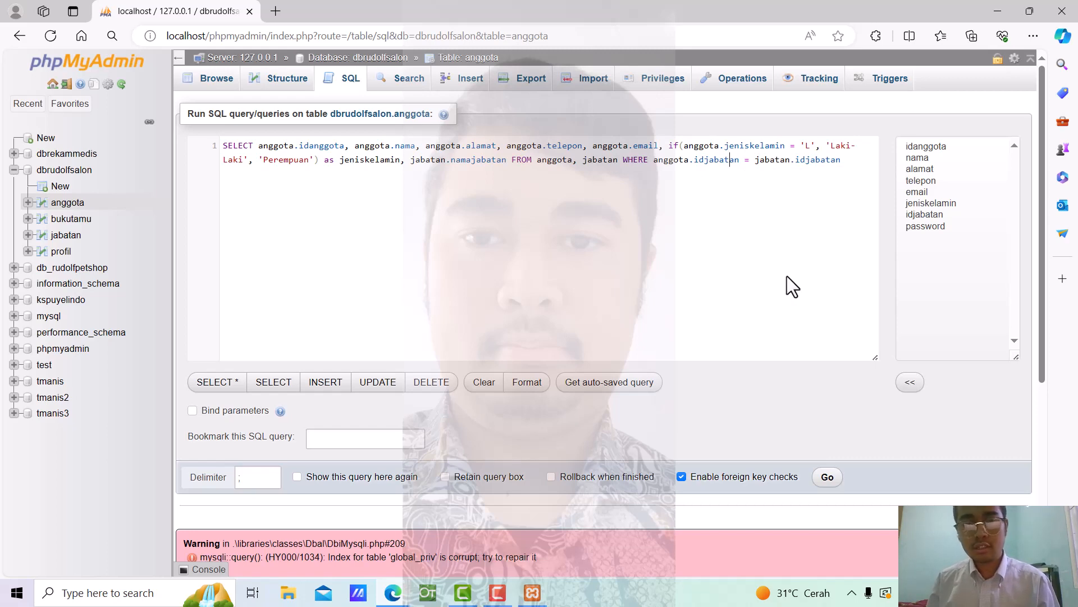
pyautogui.click(840, 476)
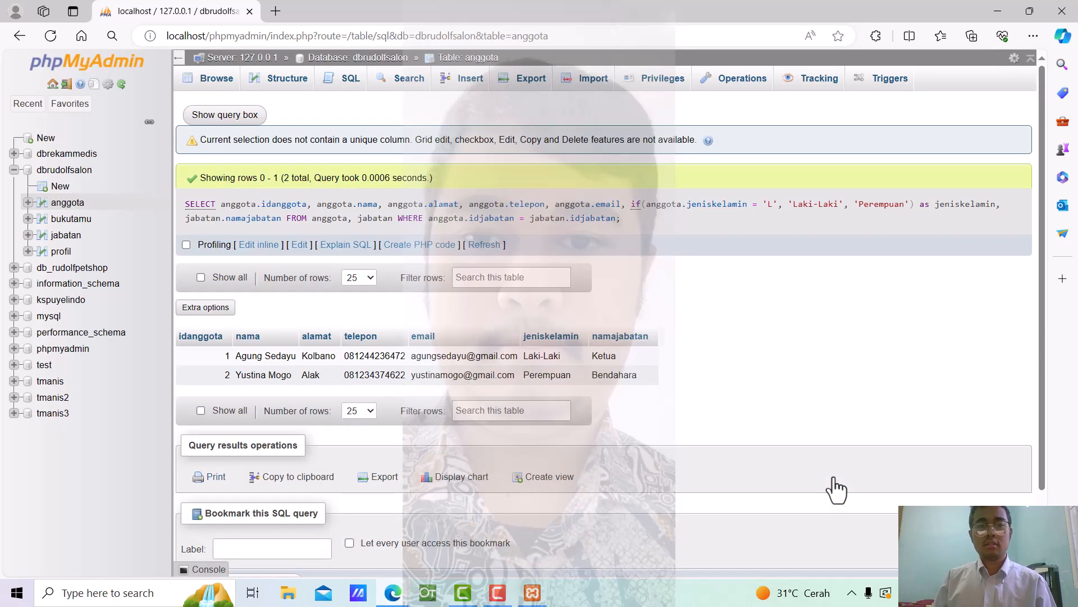